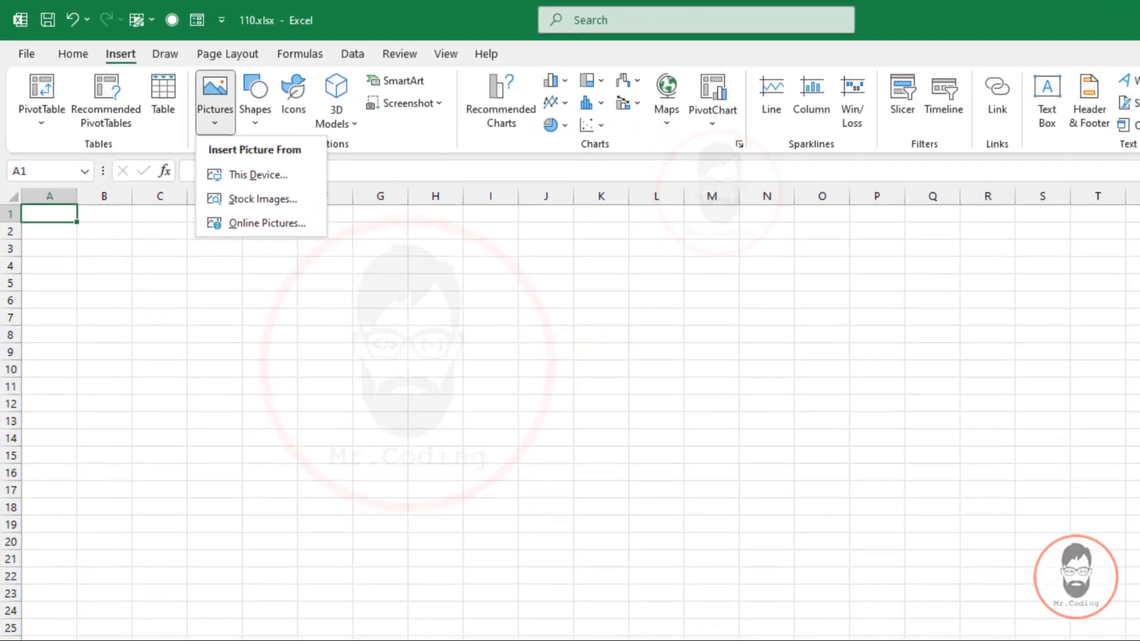
{"action": "key", "text": "Escape"}
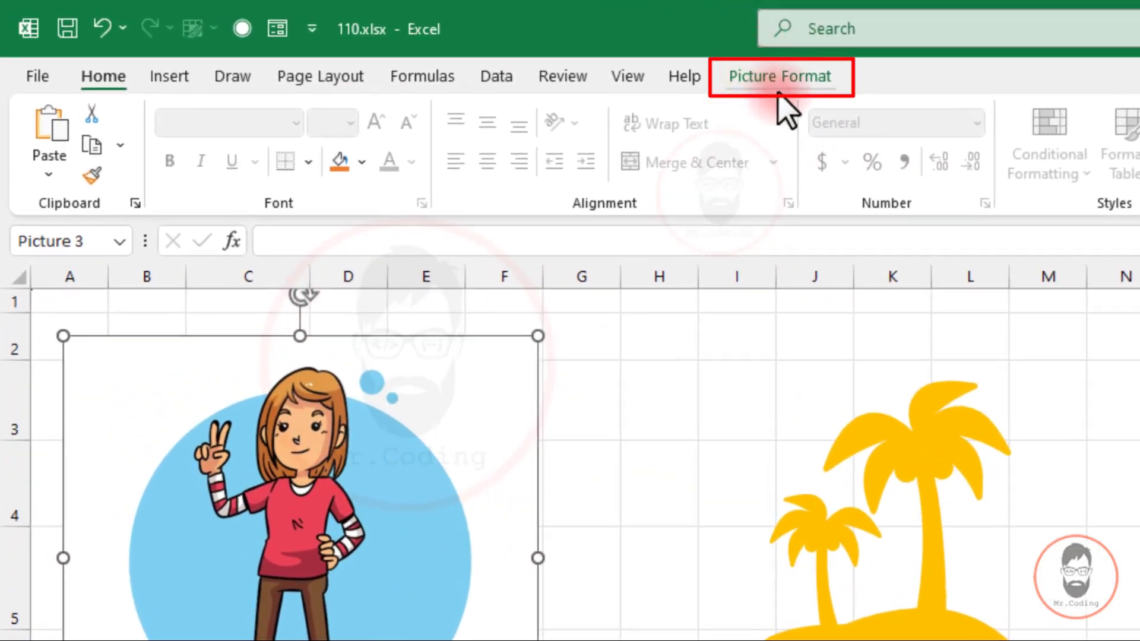
{"action": "left_click", "coordinate": [766, 78]}
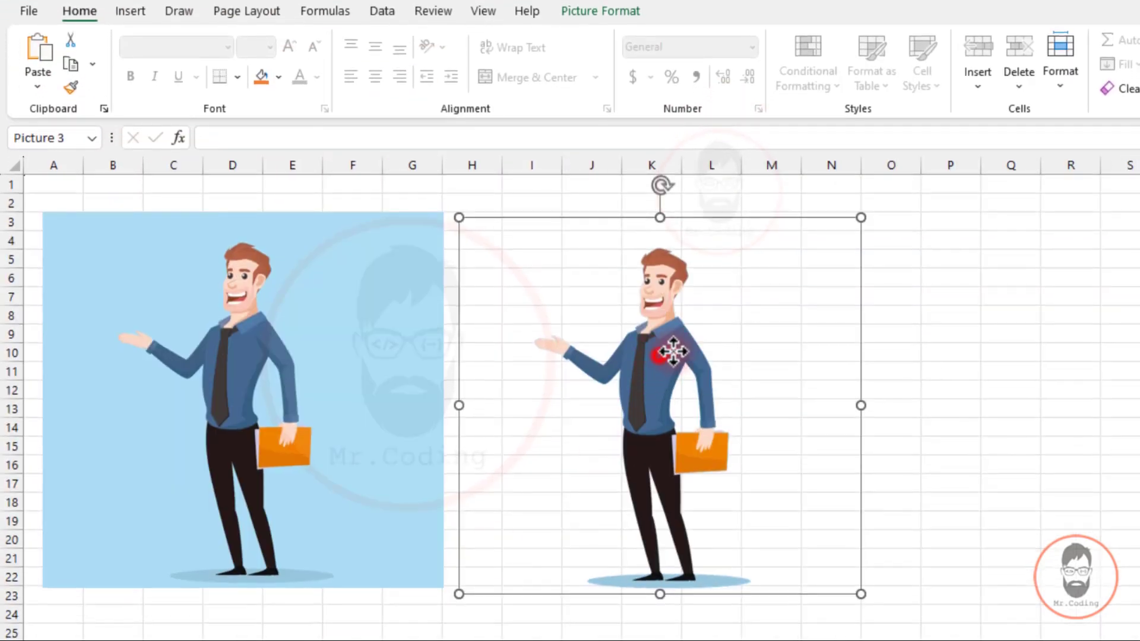
- Reposition the background-free picture of the man, and move the semi-transparent copy away from the original
{"action": "left_click_drag", "start_coordinate": [673, 352], "coordinate": [641, 409]}
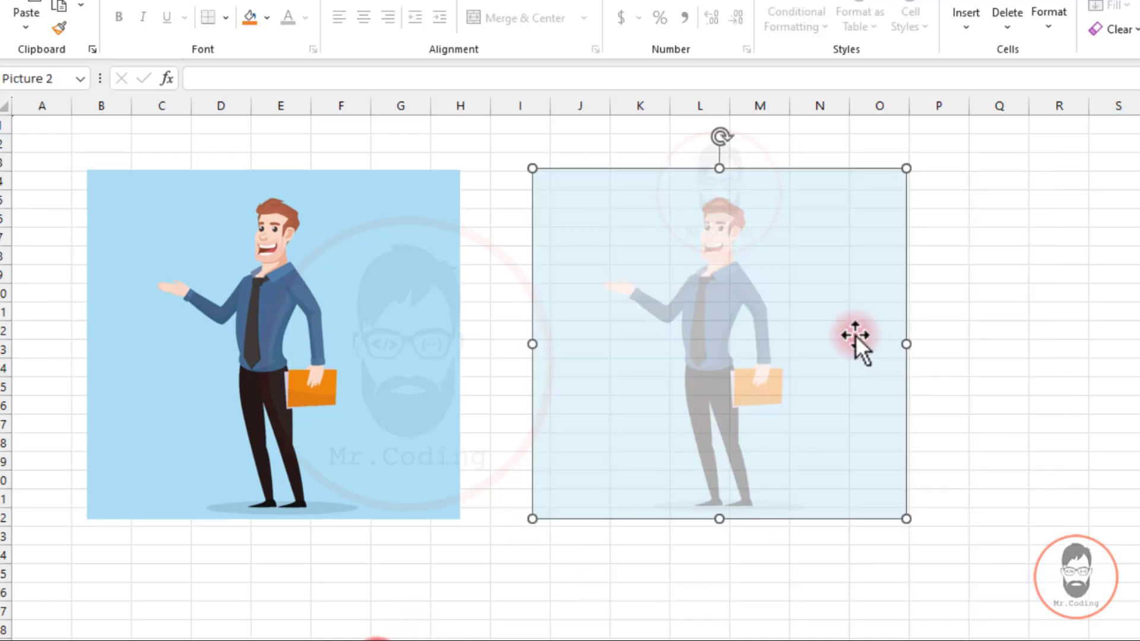
{"action": "left_click_drag", "start_coordinate": [705, 287], "coordinate": [750, 314]}
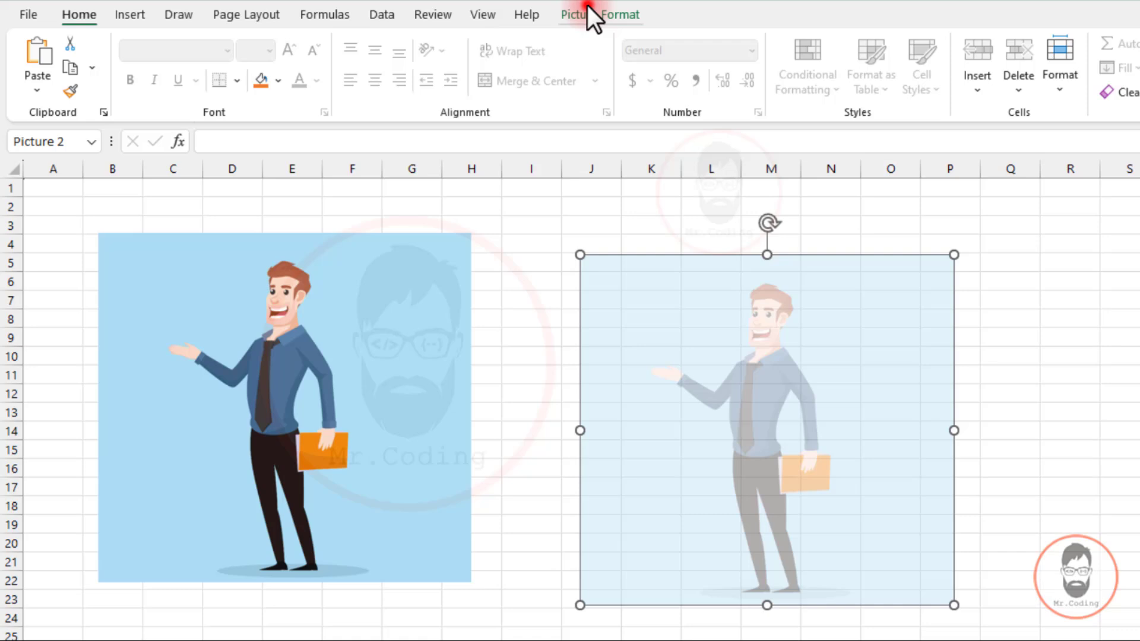
- Open the picture corrections options for the semi-transparent picture of the man
{"action": "left_click", "coordinate": [589, 12]}
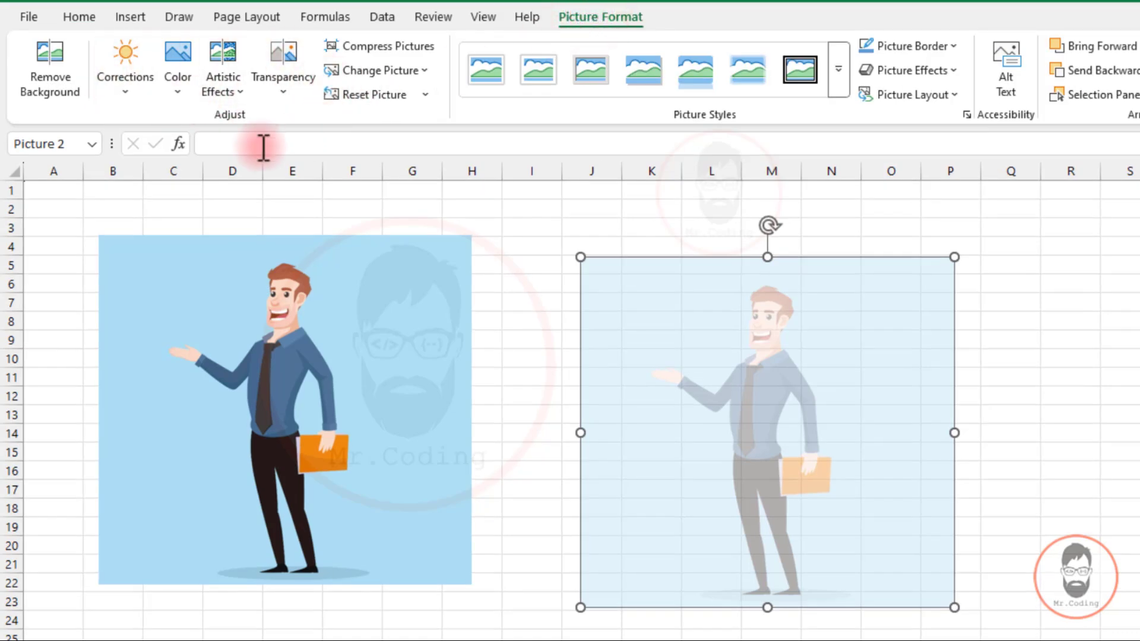
{"action": "left_click", "coordinate": [130, 94]}
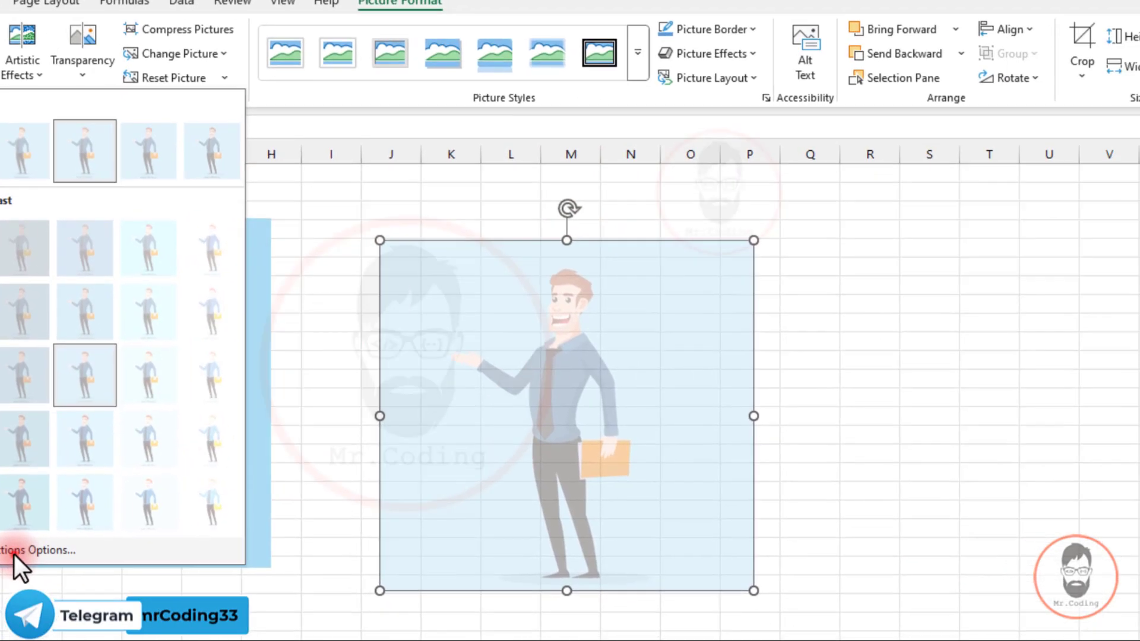
{"action": "left_click", "coordinate": [214, 572]}
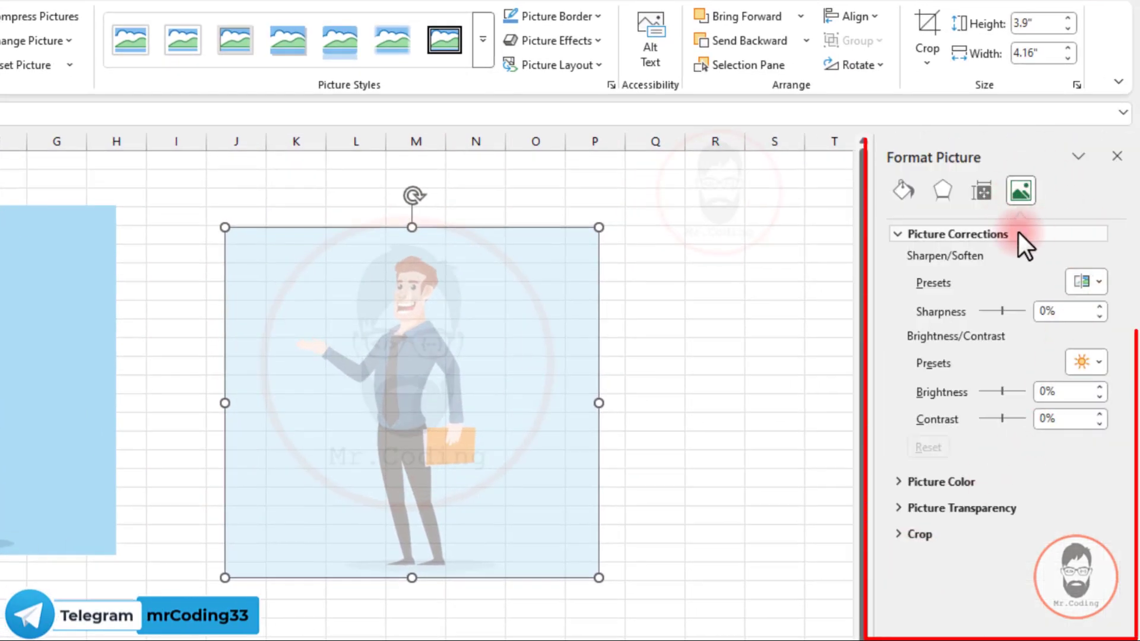
{"action": "left_click", "coordinate": [902, 237]}
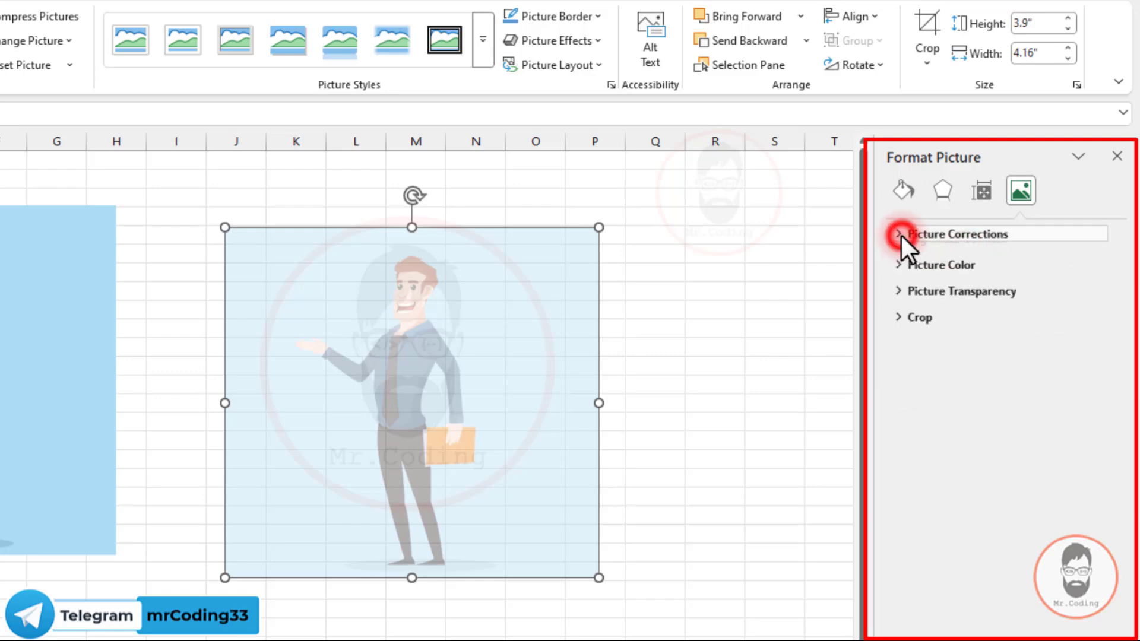
{"action": "left_click", "coordinate": [902, 236]}
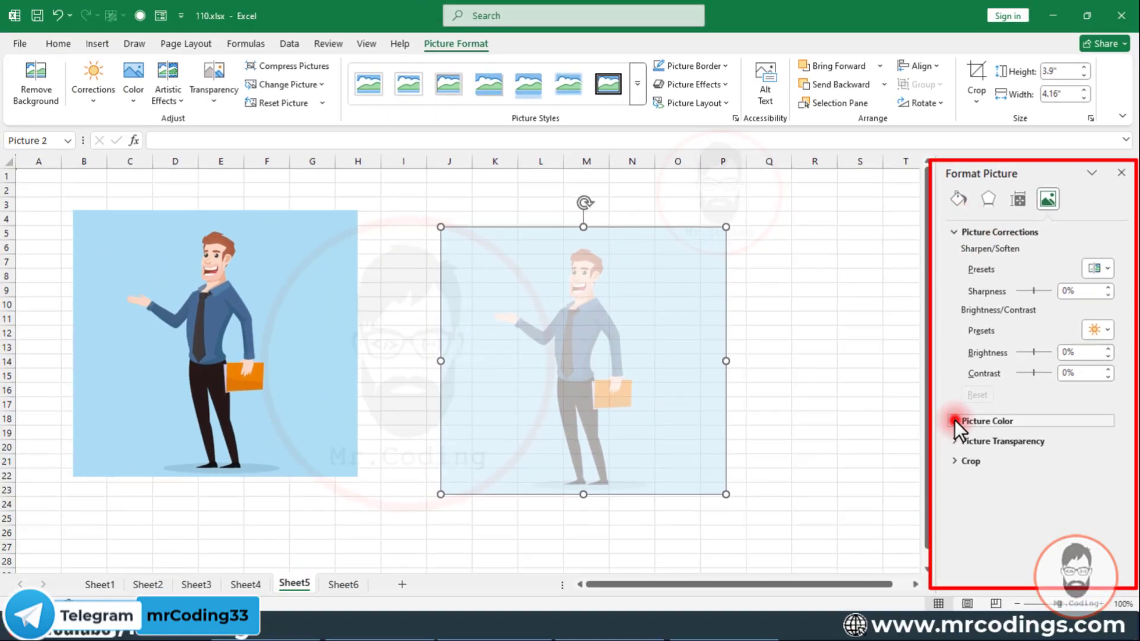
- Expand the Picture Color, Picture Transparency and Crop settings and review them together with the picture corrections
{"action": "left_click", "coordinate": [920, 458]}
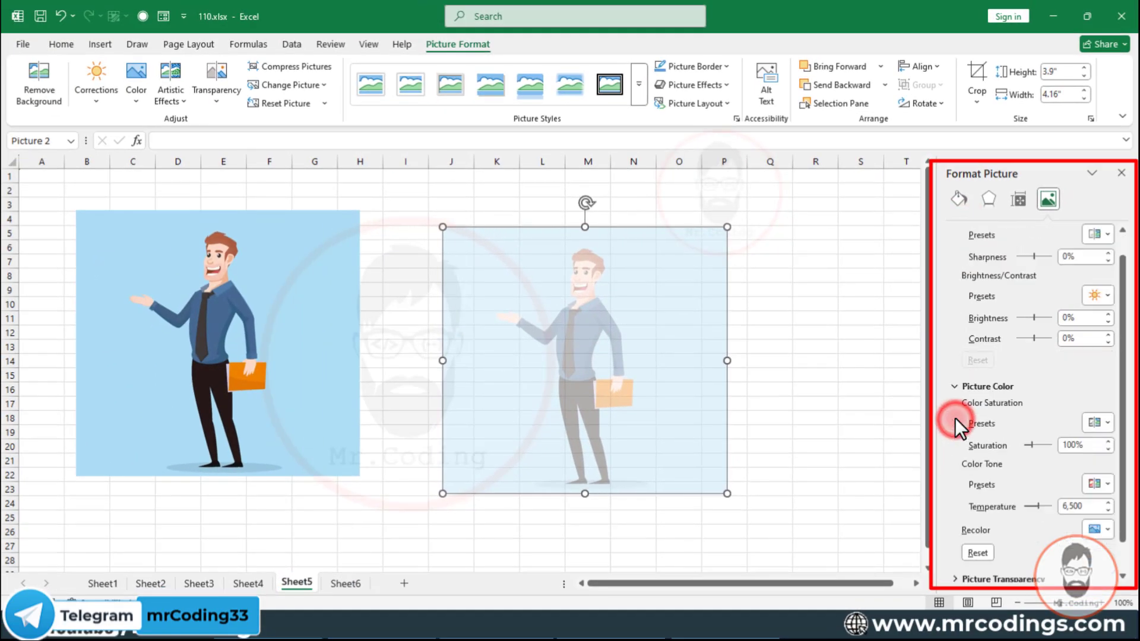
{"action": "left_click", "coordinate": [922, 616]}
{"action": "left_click", "coordinate": [956, 555]}
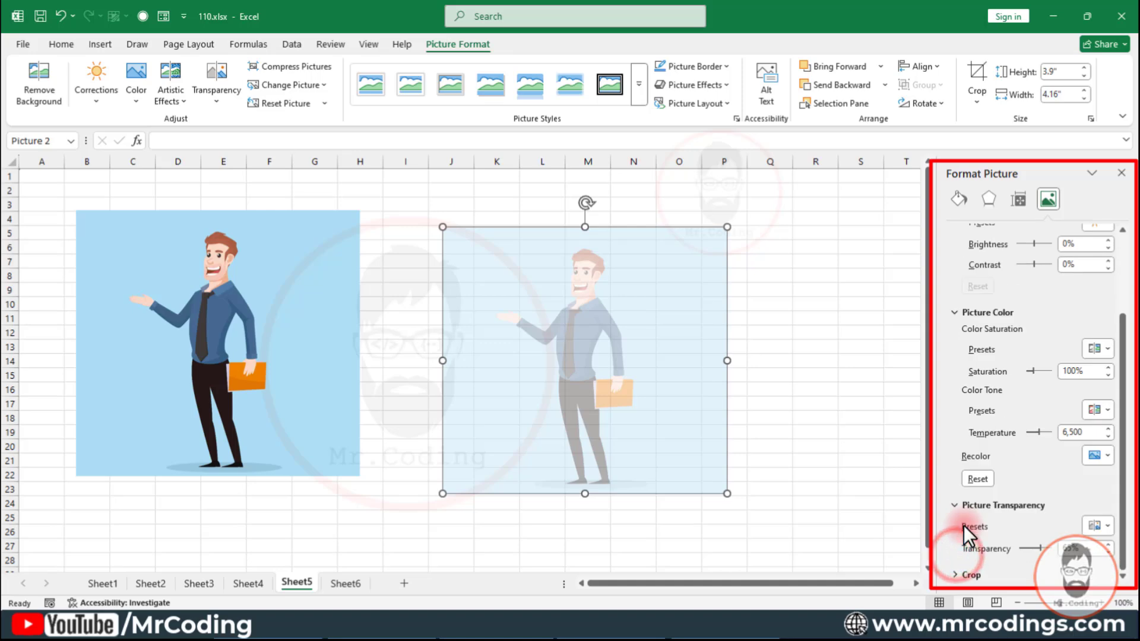
{"action": "left_click", "coordinate": [955, 574]}
{"action": "scroll", "coordinate": [974, 512], "scroll_direction": "up", "scroll_amount": 10}
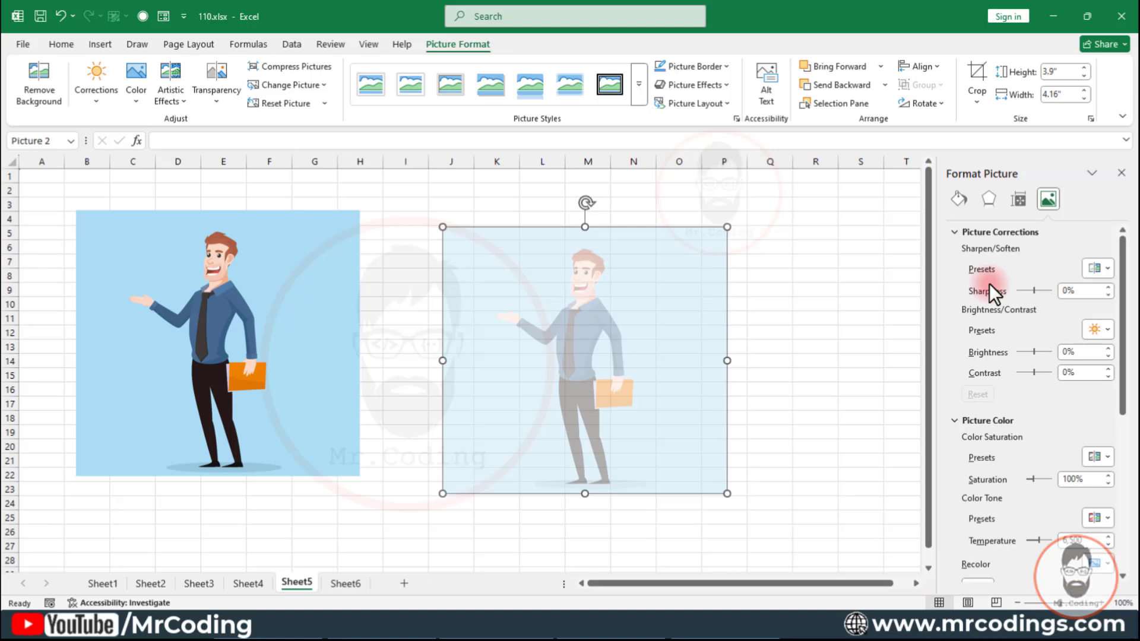
- Collapse the Picture Corrections, Picture Color, Picture Transparency and Crop settings
{"action": "left_click", "coordinate": [986, 231]}
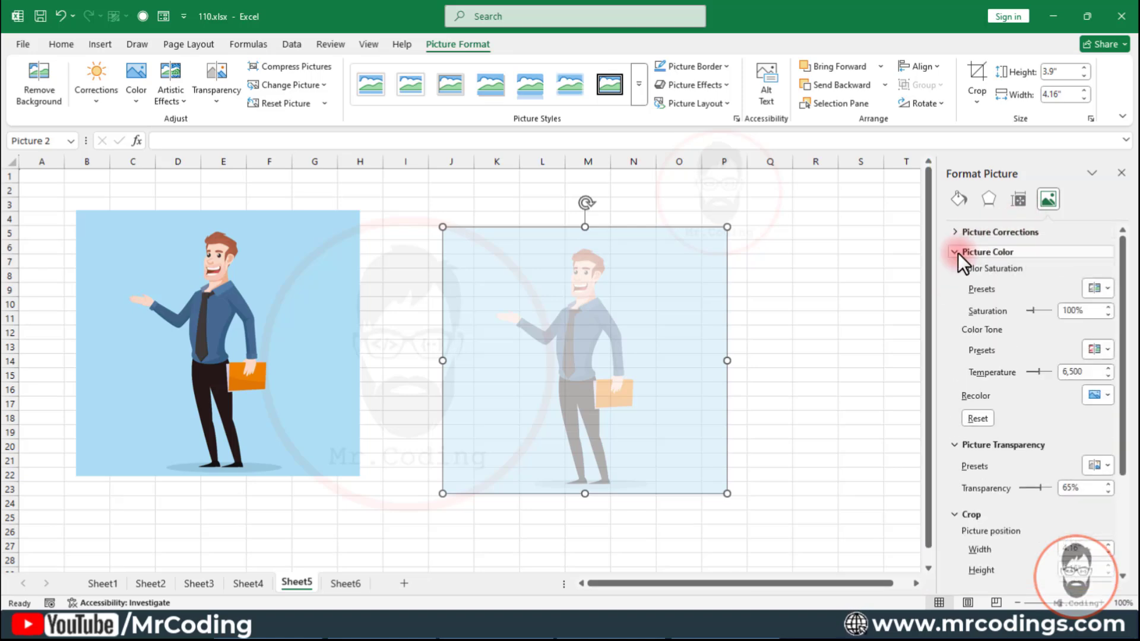
{"action": "left_click", "coordinate": [957, 253]}
{"action": "left_click", "coordinate": [957, 272]}
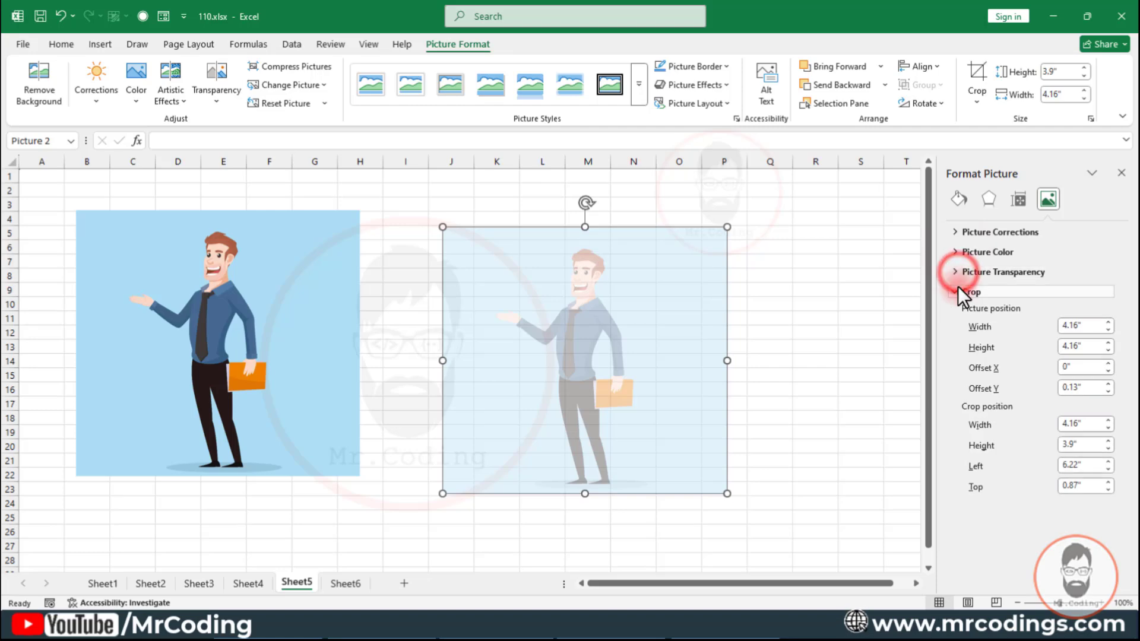
{"action": "left_click", "coordinate": [957, 290]}
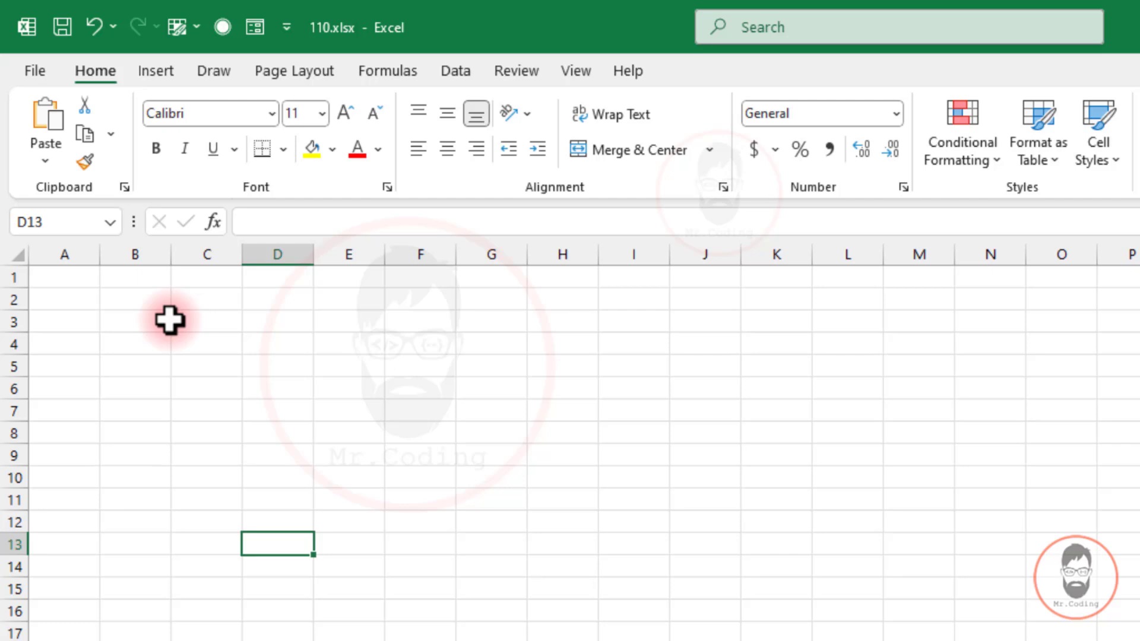
- Insert the picture 1504813_182600-OXDO5U-210.jpg from this device's Pictures folder into the blank sheet
{"action": "left_click", "coordinate": [155, 70]}
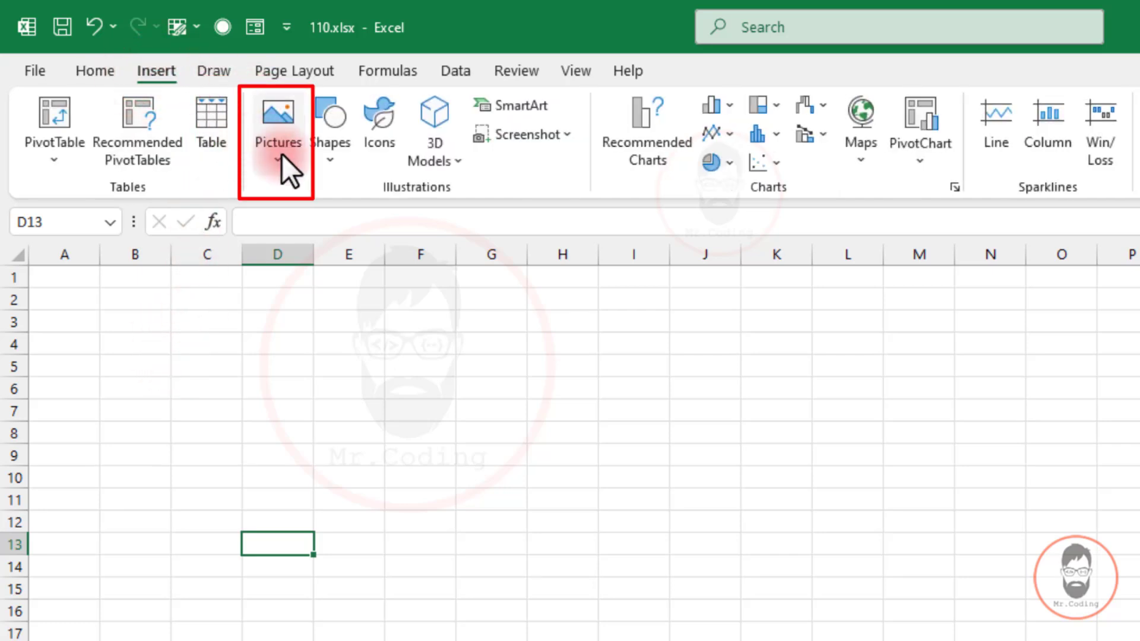
{"action": "left_click", "coordinate": [273, 112]}
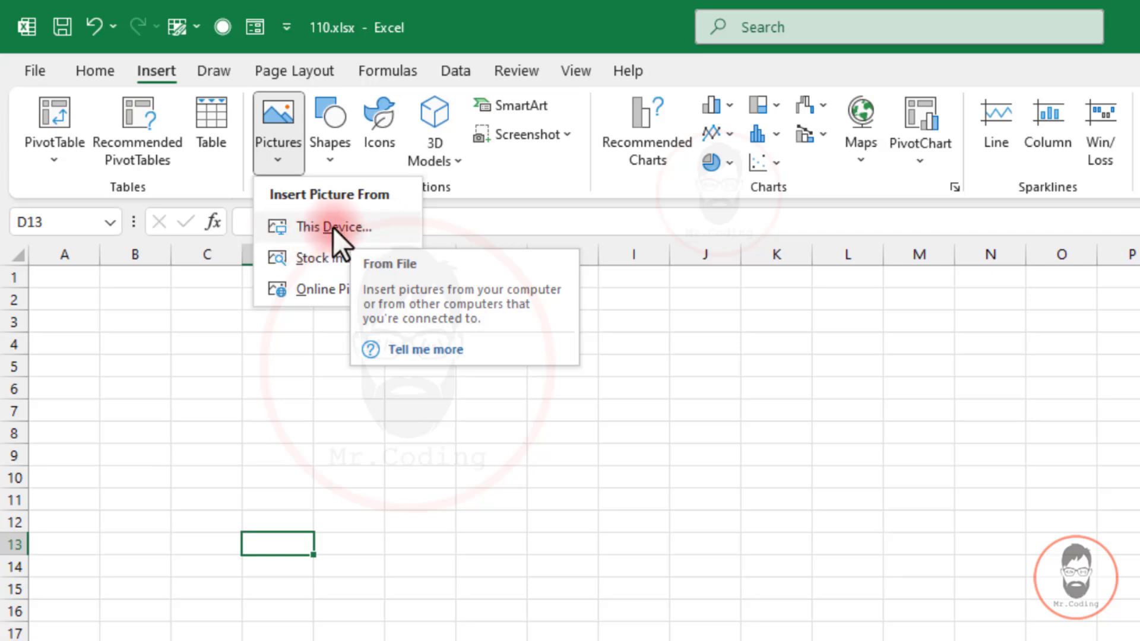
{"action": "left_click", "coordinate": [309, 228]}
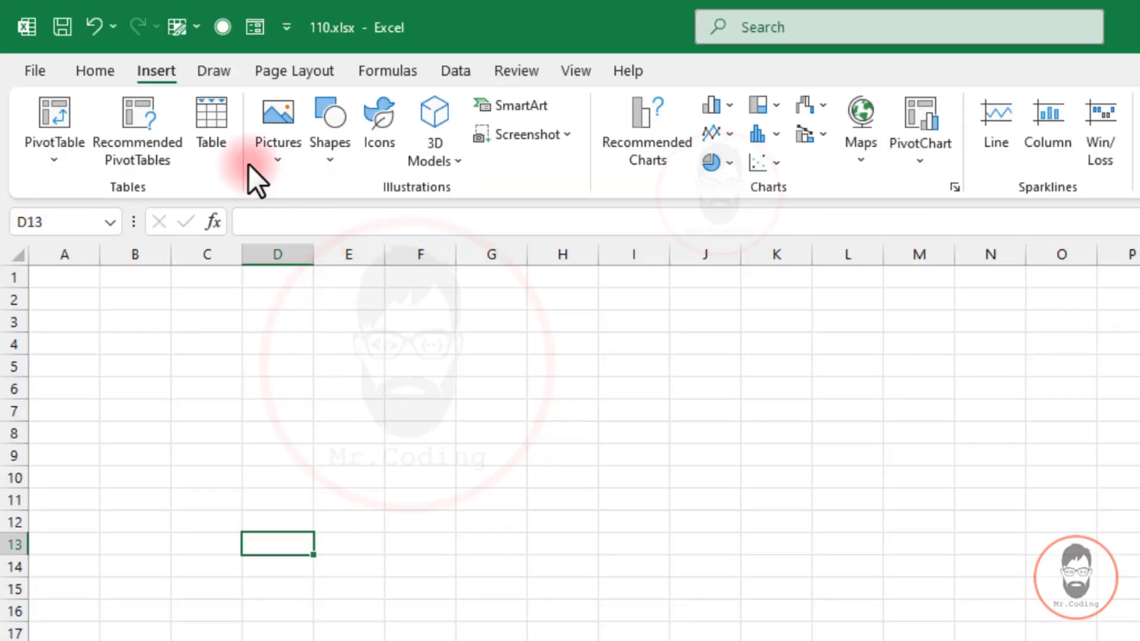
{"action": "left_click", "coordinate": [278, 154]}
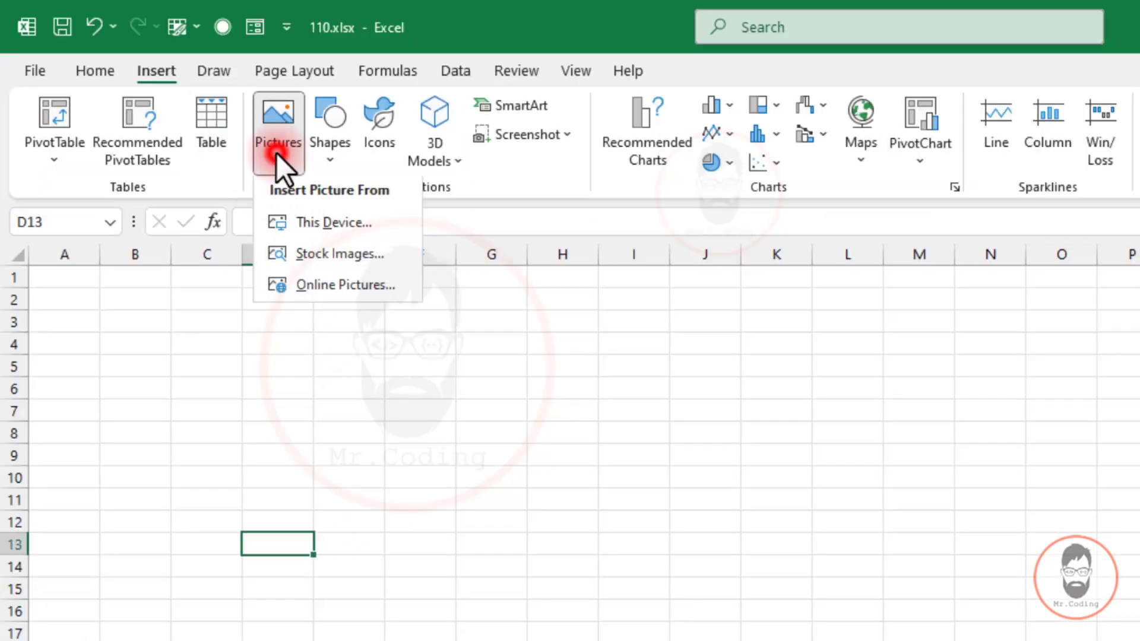
{"action": "left_click", "coordinate": [333, 221]}
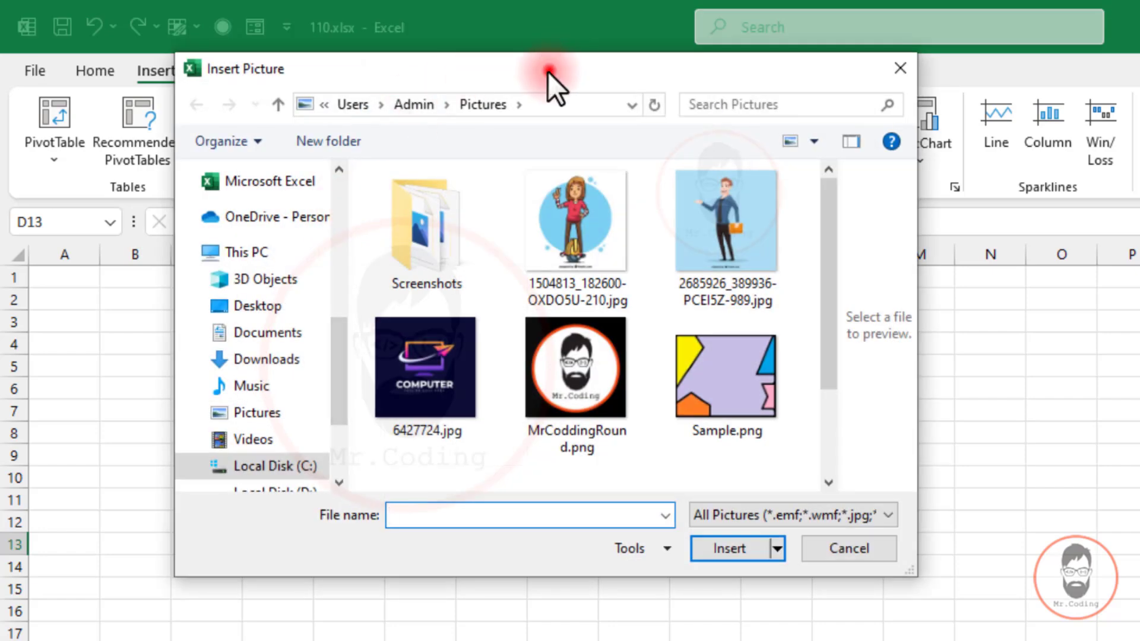
{"action": "left_click_drag", "start_coordinate": [547, 84], "coordinate": [730, 135]}
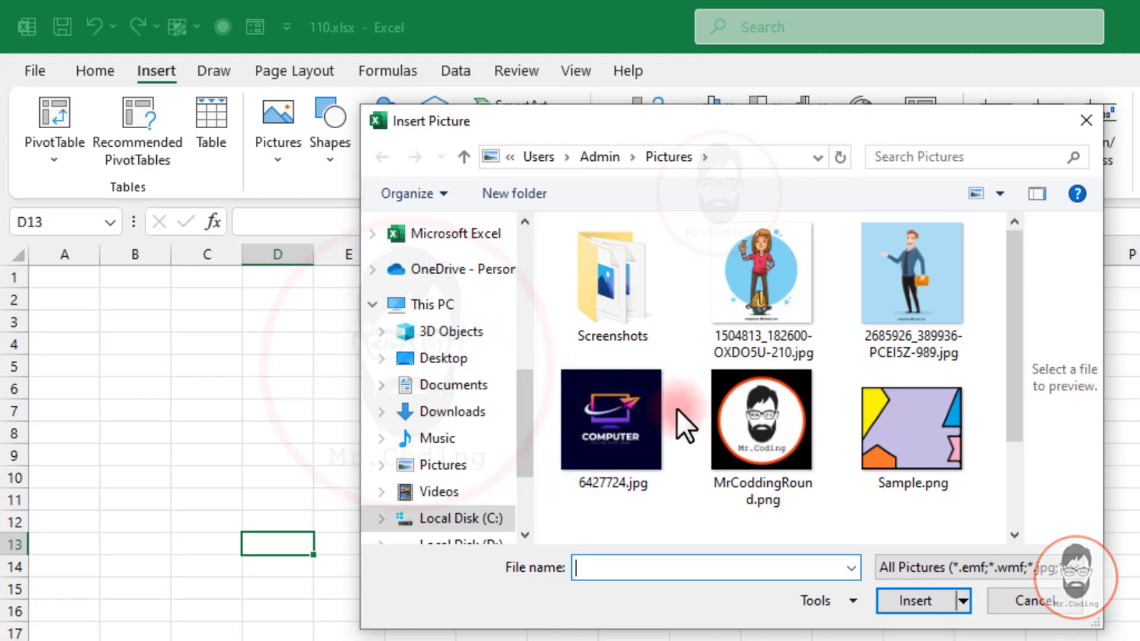
{"action": "left_click", "coordinate": [757, 260]}
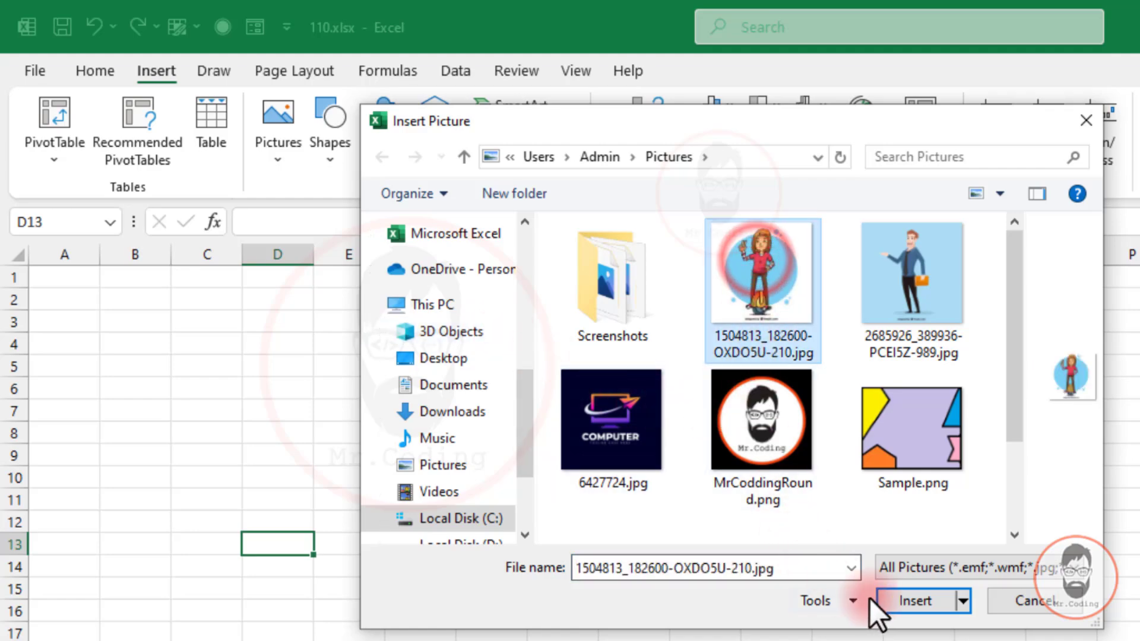
{"action": "left_click", "coordinate": [928, 601]}
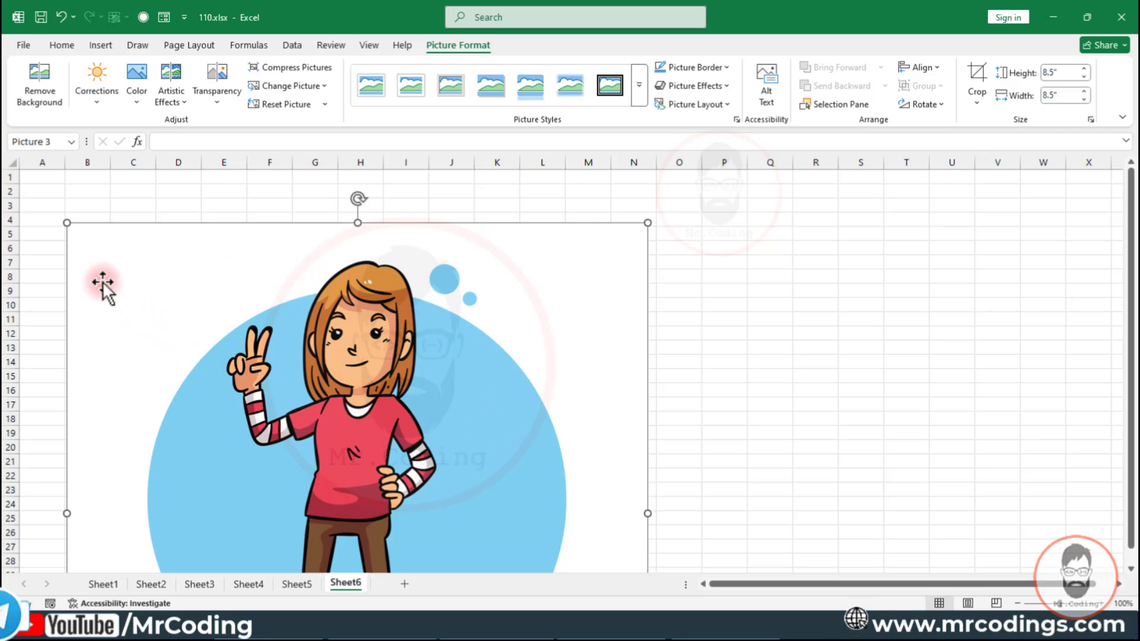
- Try squashing the inserted picture's height from its top edge, and undo the resize
{"action": "scroll", "coordinate": [653, 356], "scroll_direction": "down", "scroll_amount": 7}
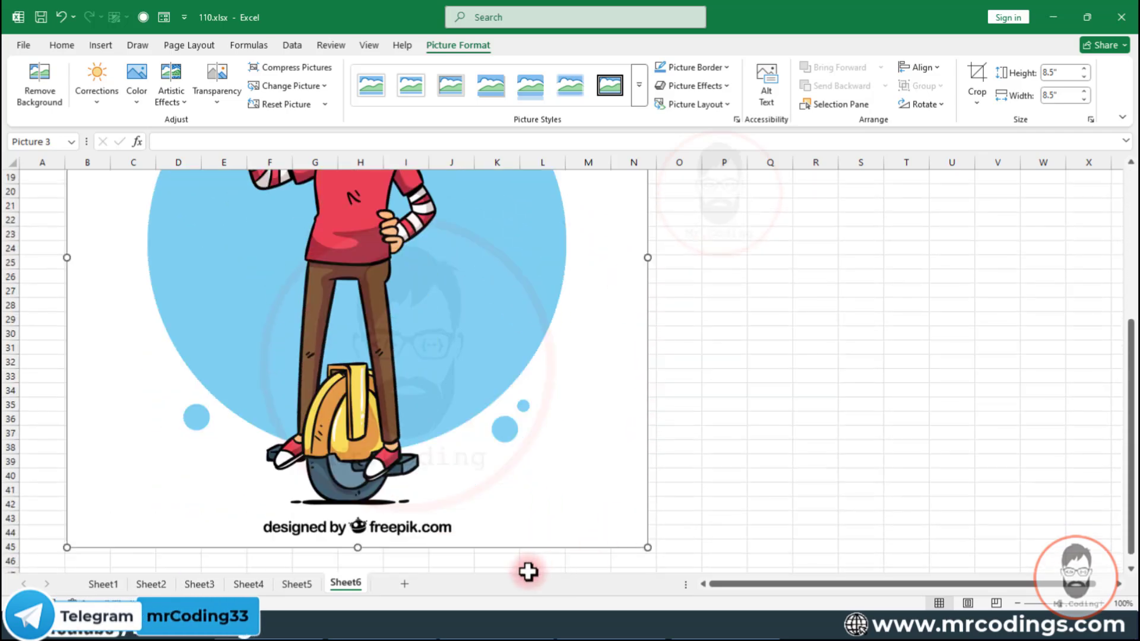
{"action": "scroll", "coordinate": [126, 493], "scroll_direction": "up", "scroll_amount": 7}
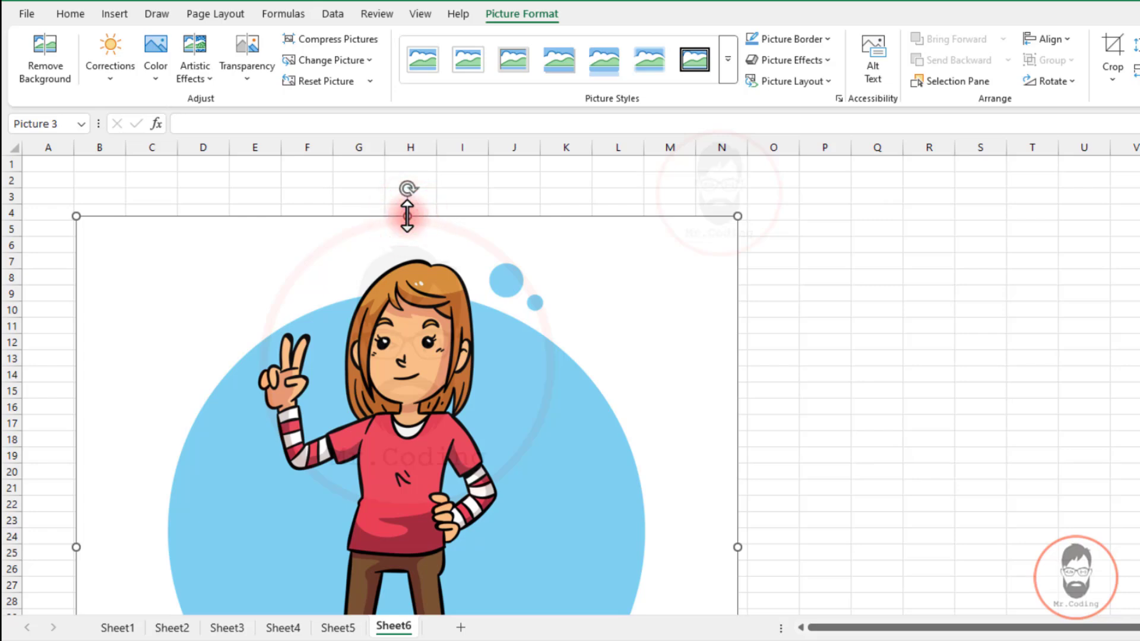
{"action": "left_click_drag", "start_coordinate": [407, 217], "coordinate": [404, 352]}
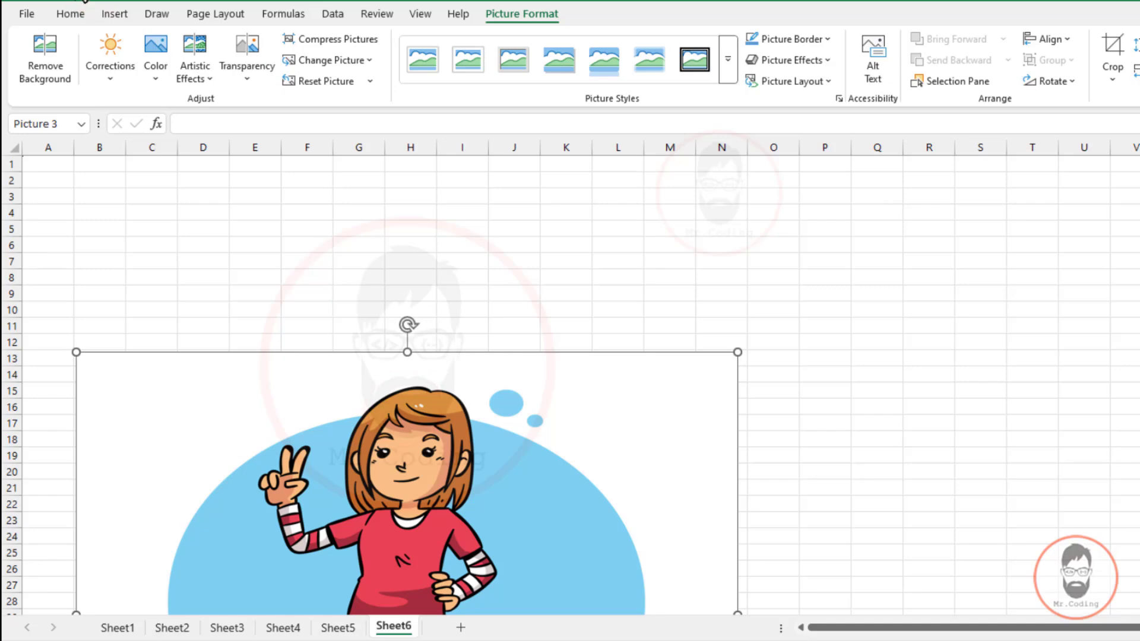
{"action": "key", "text": "ctrl+z"}
- Shrink the picture proportionally from its top-right corner to about nine columns wide and move it up to start near row 2
{"action": "scroll", "coordinate": [429, 327], "scroll_direction": "down", "scroll_amount": 1}
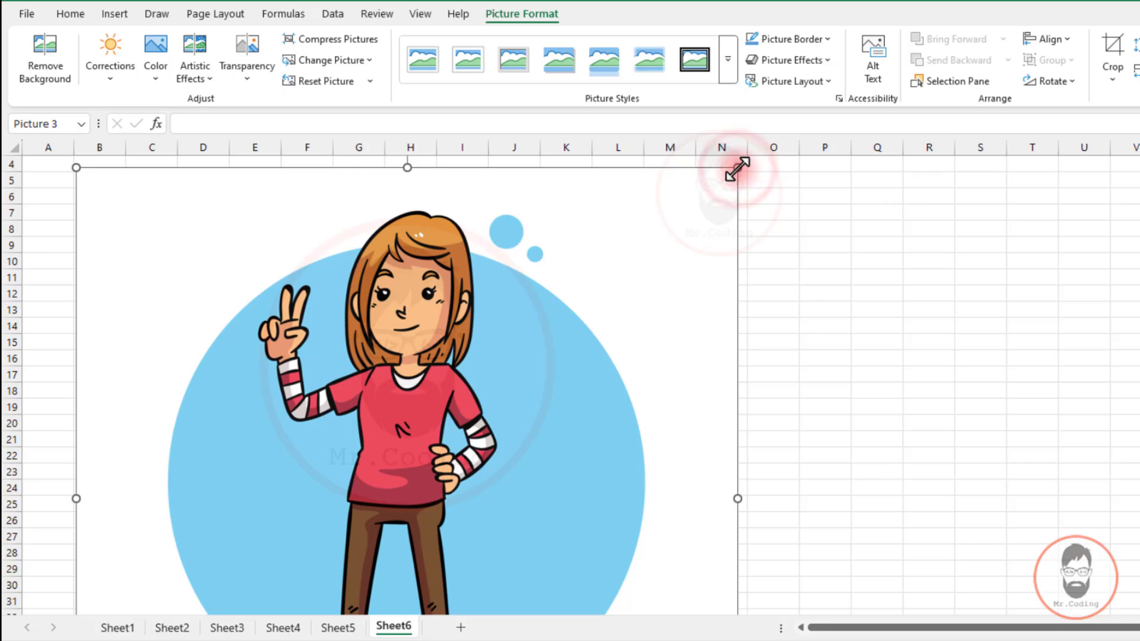
{"action": "left_click_drag", "start_coordinate": [739, 169], "coordinate": [507, 378]}
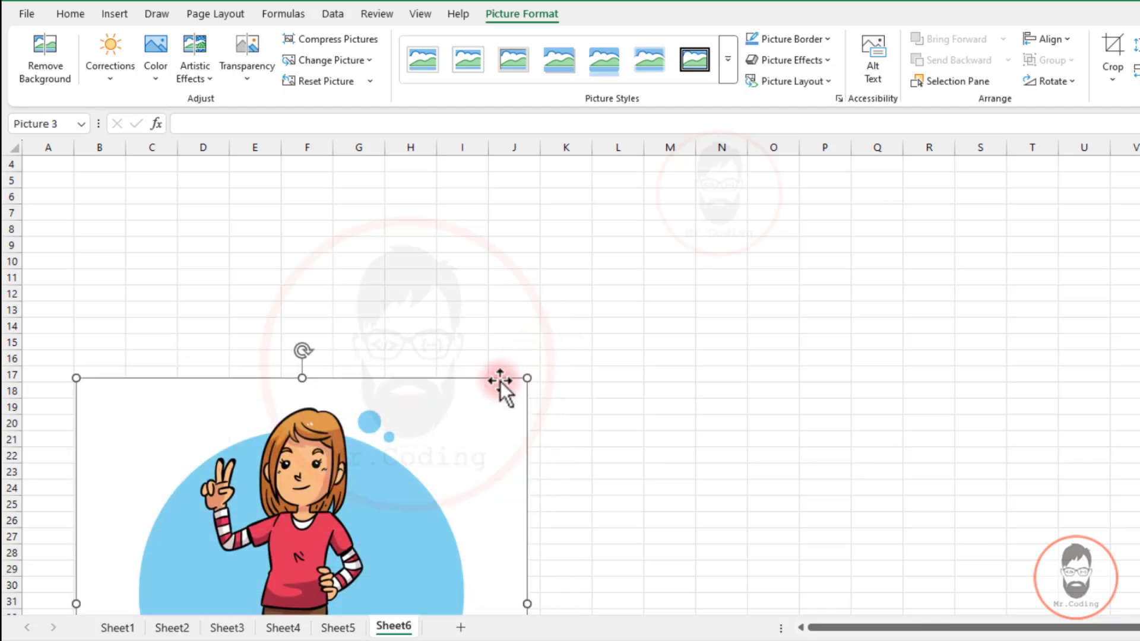
{"action": "scroll", "coordinate": [370, 469], "scroll_direction": "up", "scroll_amount": 1}
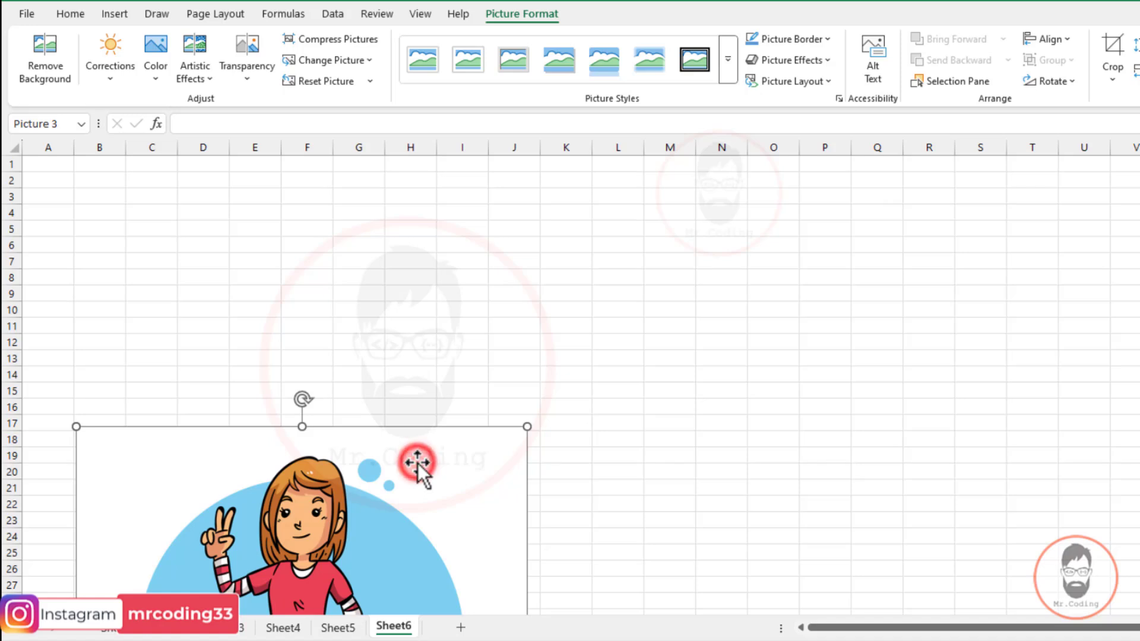
{"action": "left_click_drag", "start_coordinate": [418, 464], "coordinate": [394, 206]}
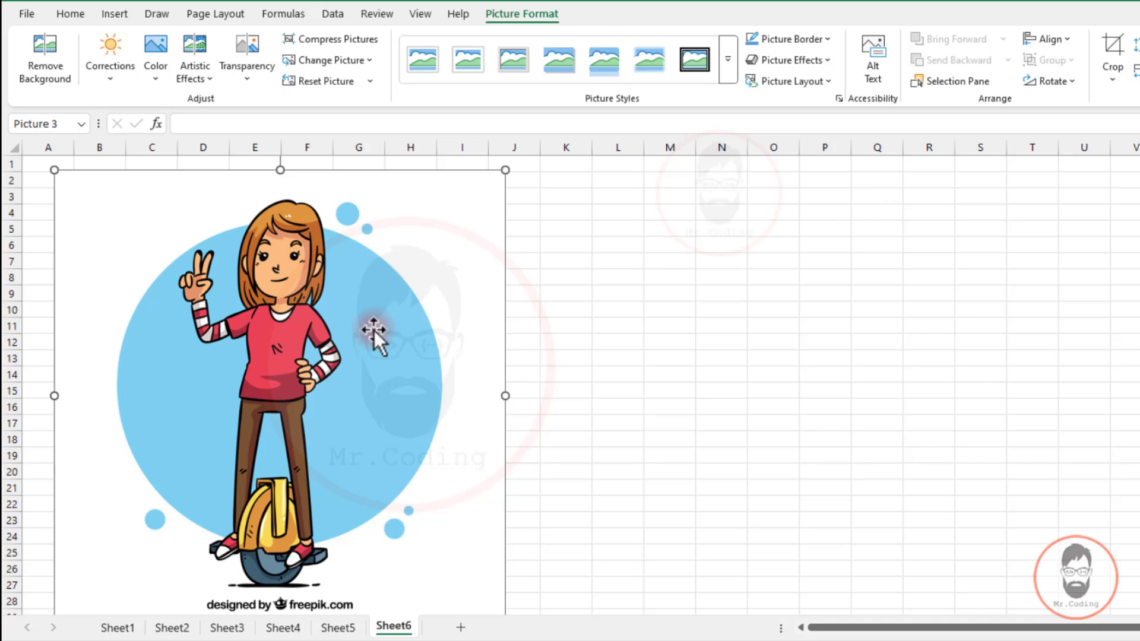
- Delete the picture of the girl from the sheet
{"action": "left_click", "coordinate": [662, 293]}
{"action": "left_click", "coordinate": [379, 394]}
{"action": "key", "text": "Delete"}
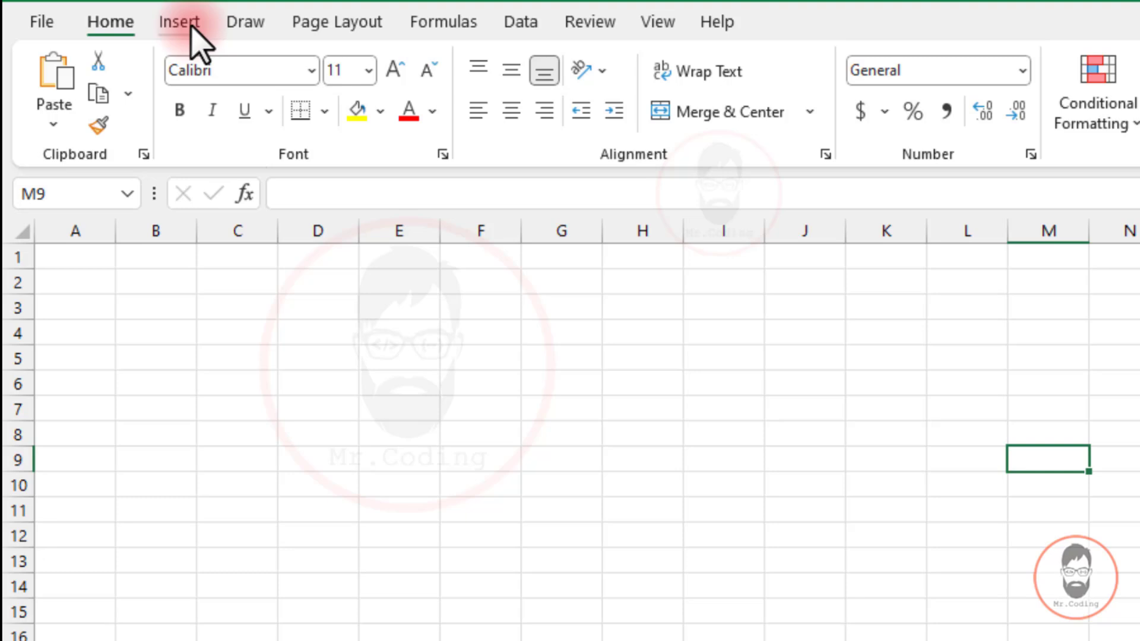
- Insert the stock image of the purple and pink coral-like plant on a pink background into the sheet
{"action": "left_click", "coordinate": [191, 27]}
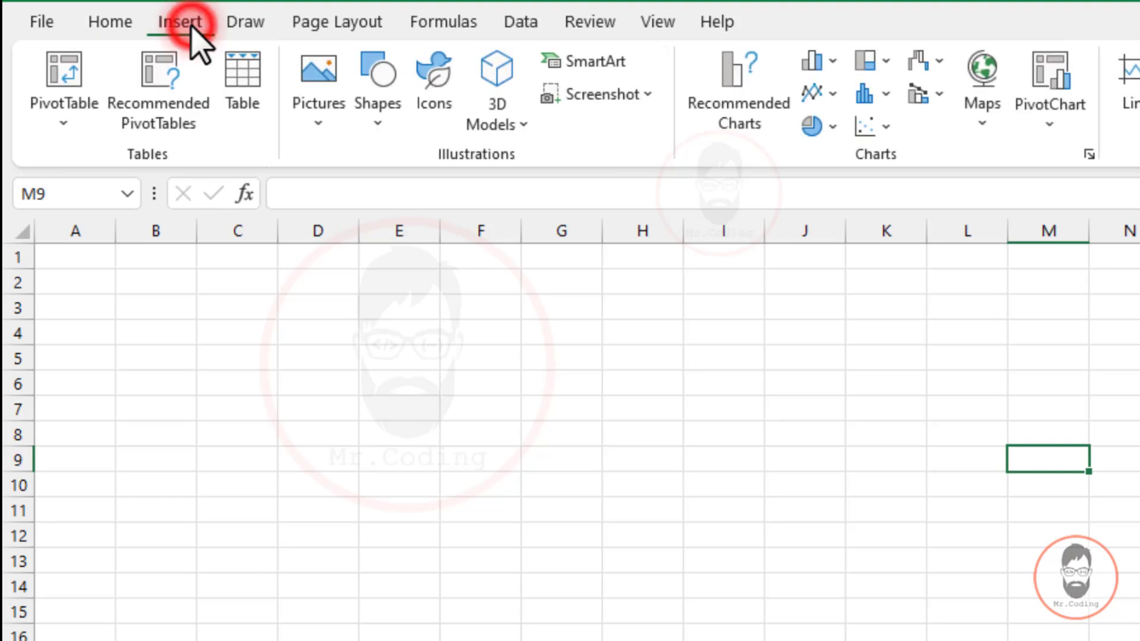
{"action": "left_click", "coordinate": [319, 116]}
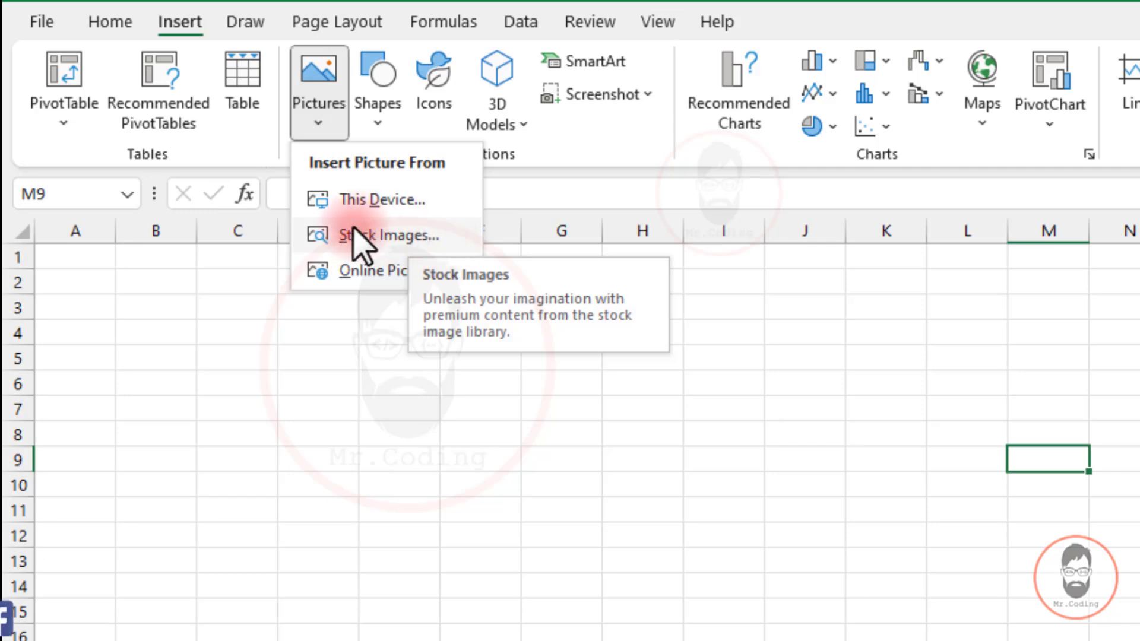
{"action": "left_click", "coordinate": [374, 235]}
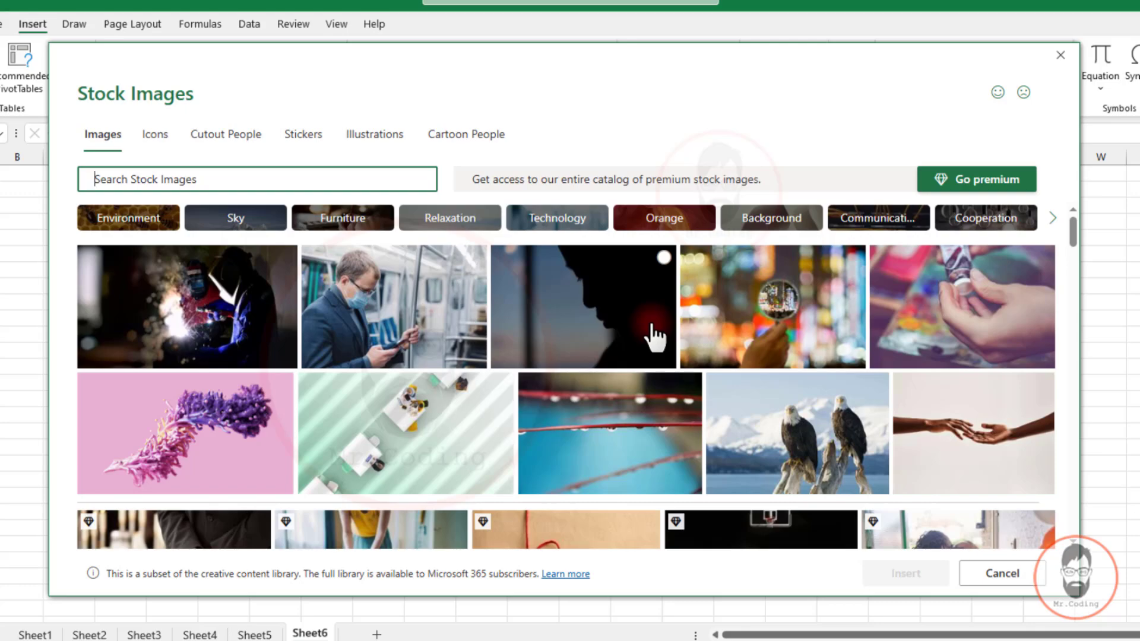
{"action": "scroll", "coordinate": [657, 330], "scroll_direction": "down", "scroll_amount": 1}
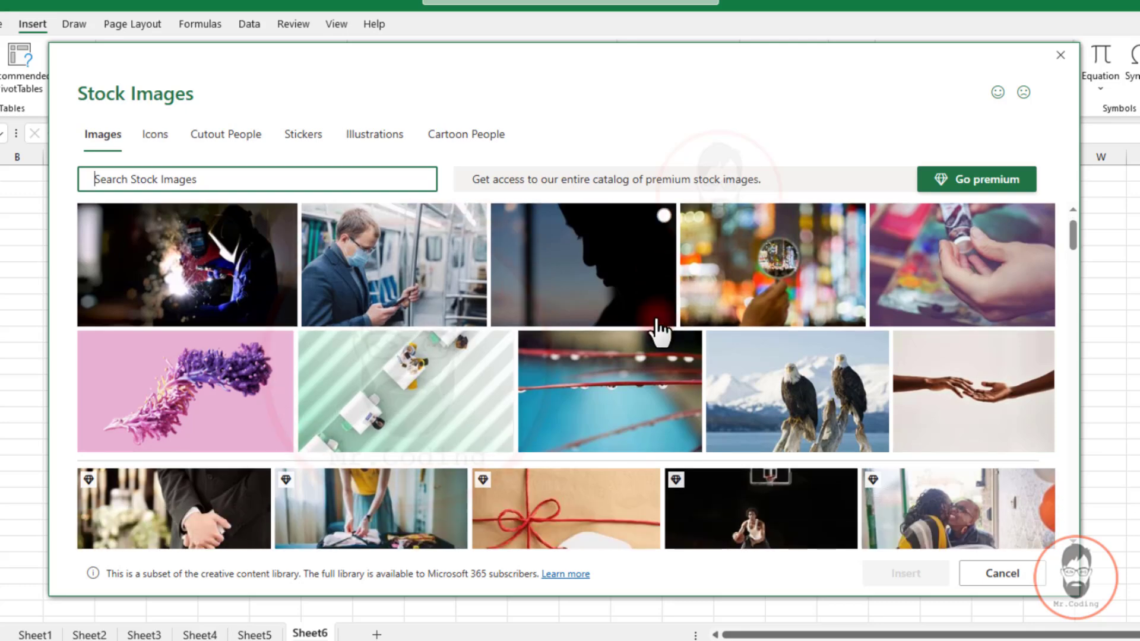
{"action": "scroll", "coordinate": [657, 330], "scroll_direction": "down", "scroll_amount": 3}
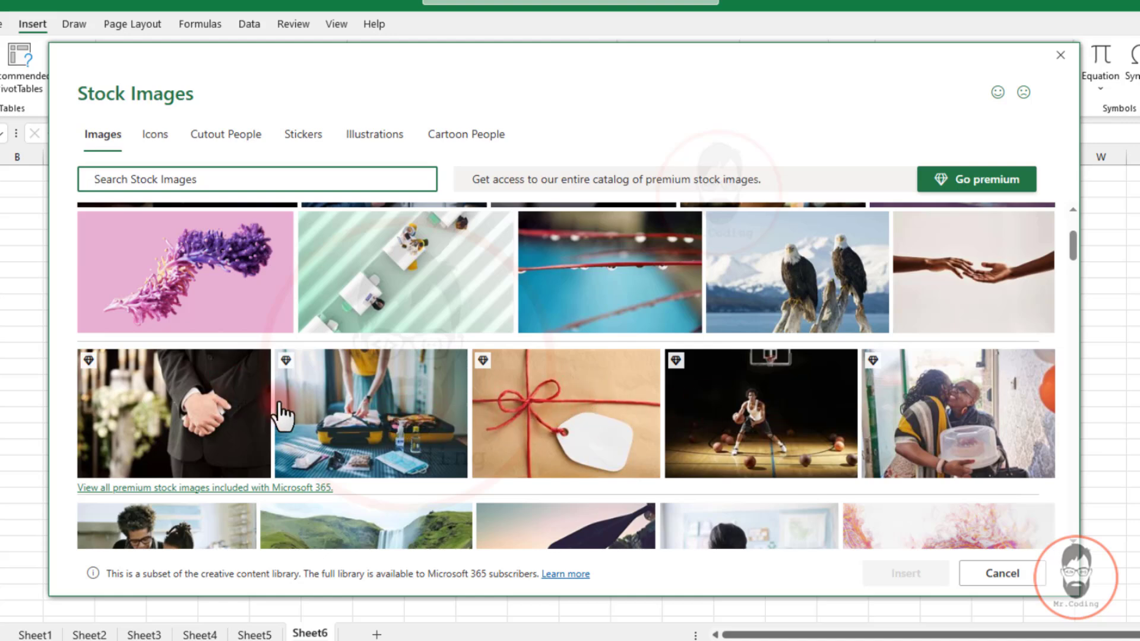
{"action": "scroll", "coordinate": [205, 418], "scroll_direction": "up", "scroll_amount": 3}
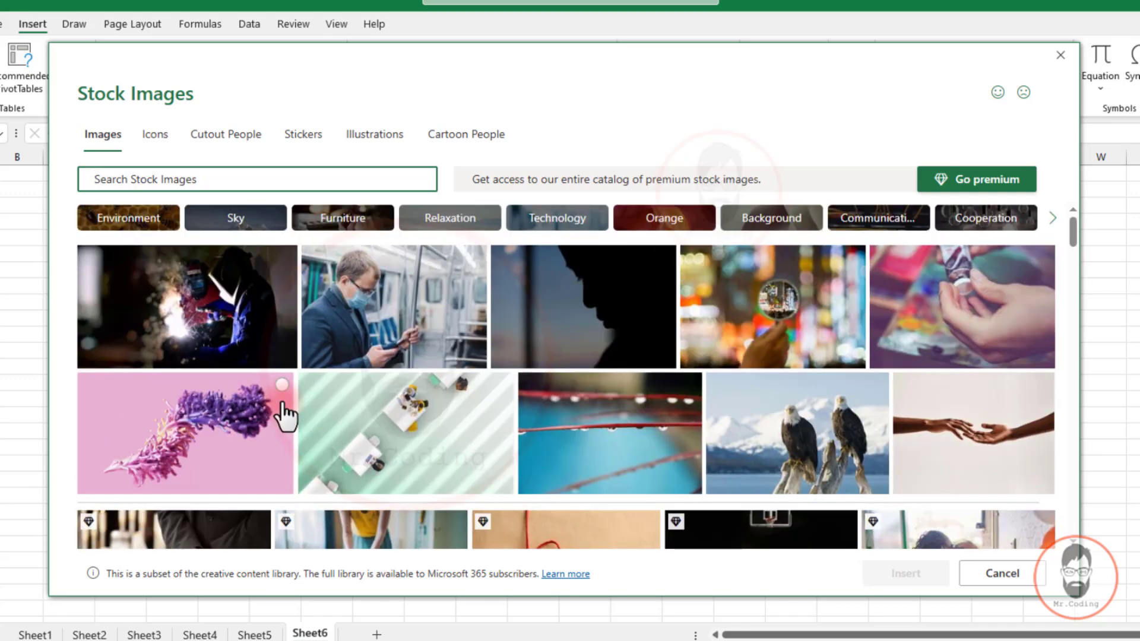
{"action": "left_click", "coordinate": [219, 424]}
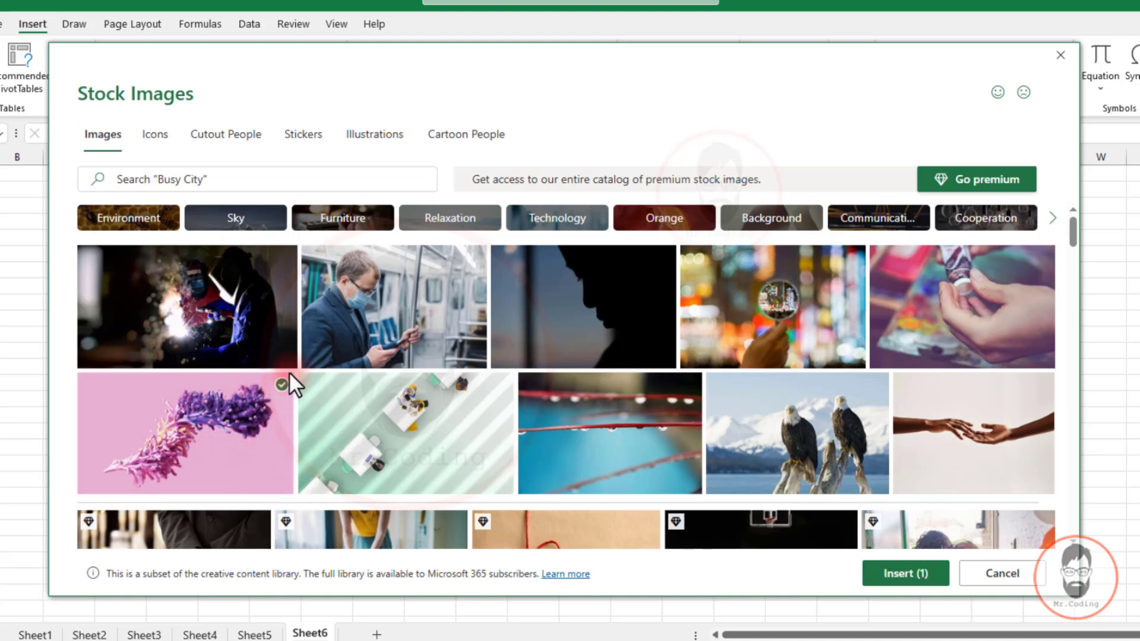
{"action": "left_click", "coordinate": [892, 574]}
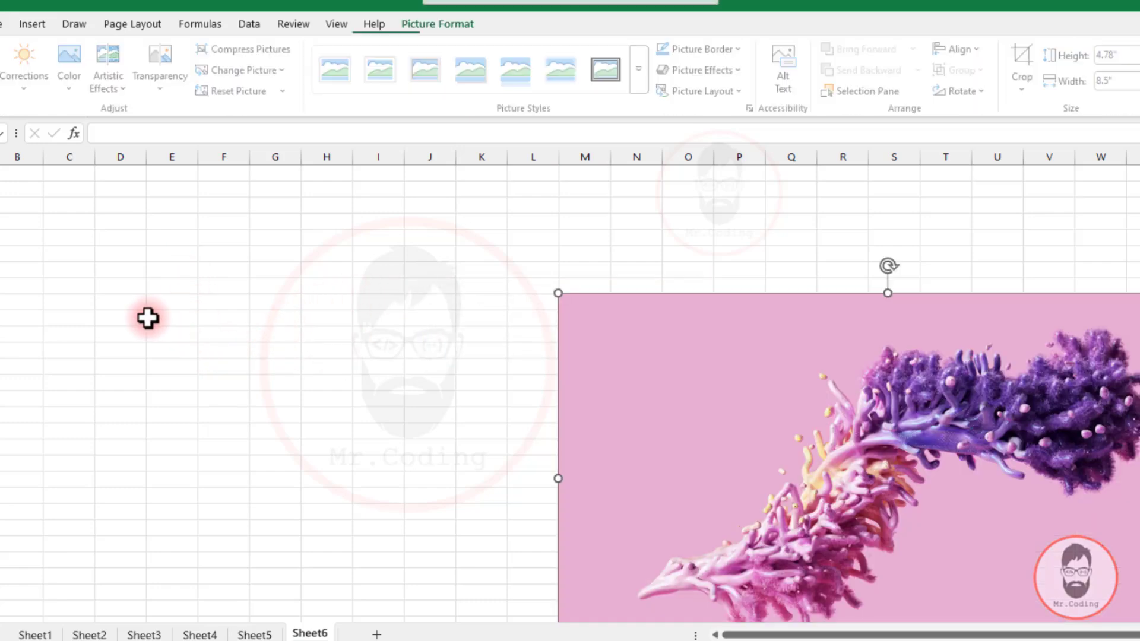
- Move the purple plant picture to start near cell B2, and delete it from the sheet
{"action": "left_click_drag", "start_coordinate": [746, 404], "coordinate": [173, 297]}
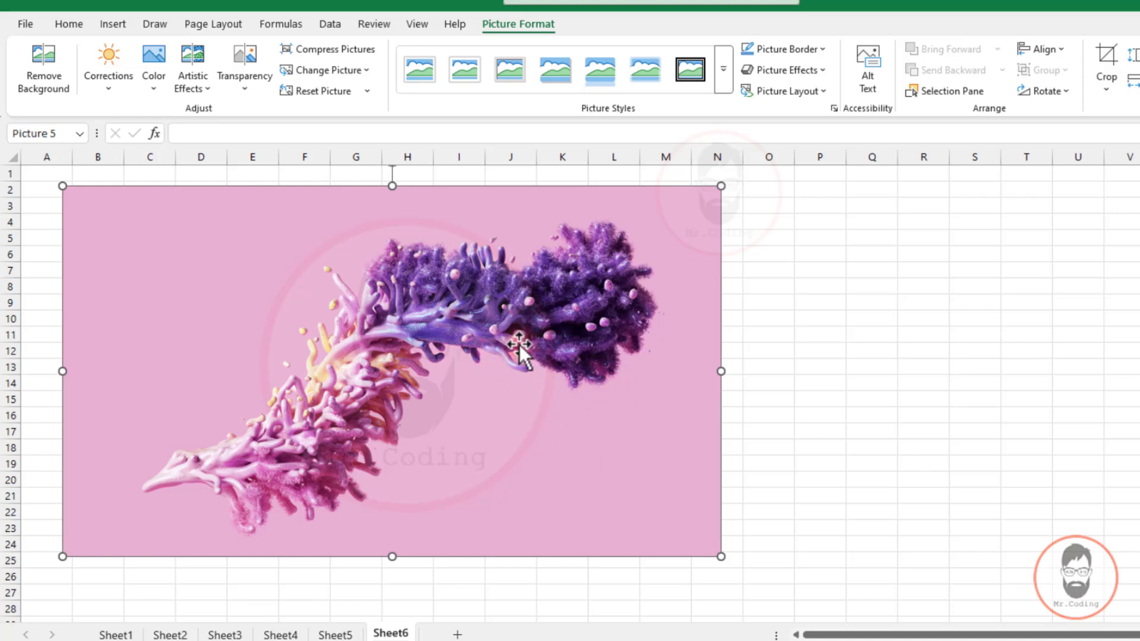
{"action": "key", "text": "Delete"}
- Insert three stock images from the Tourism category together: the umbrella on the pier, the chimpanzee and the panda
{"action": "left_click", "coordinate": [122, 23]}
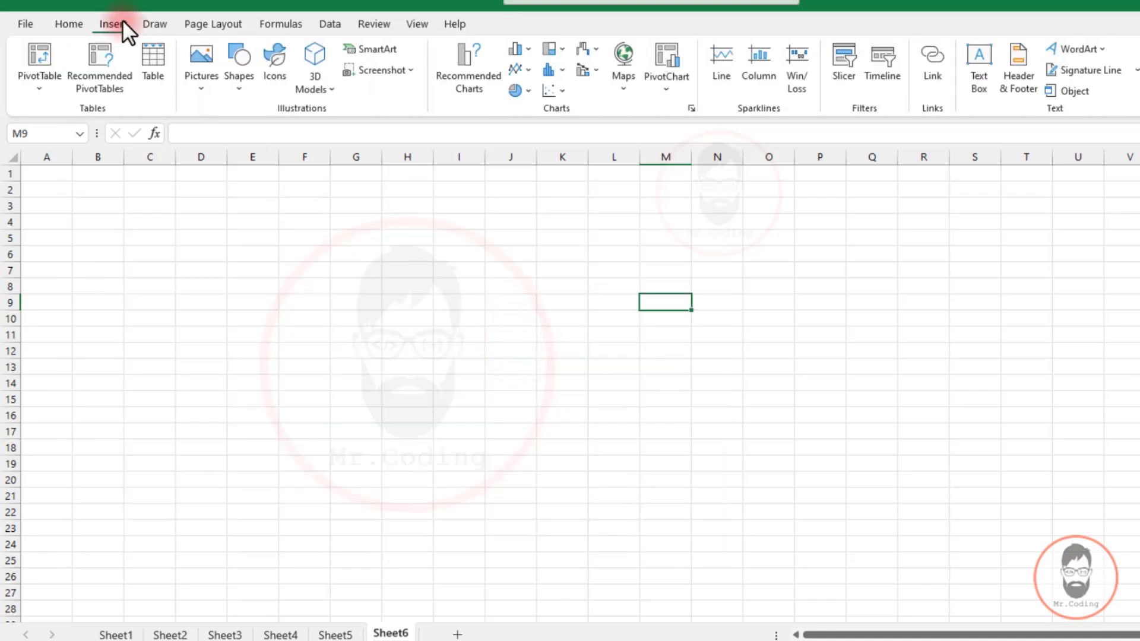
{"action": "left_click", "coordinate": [201, 85]}
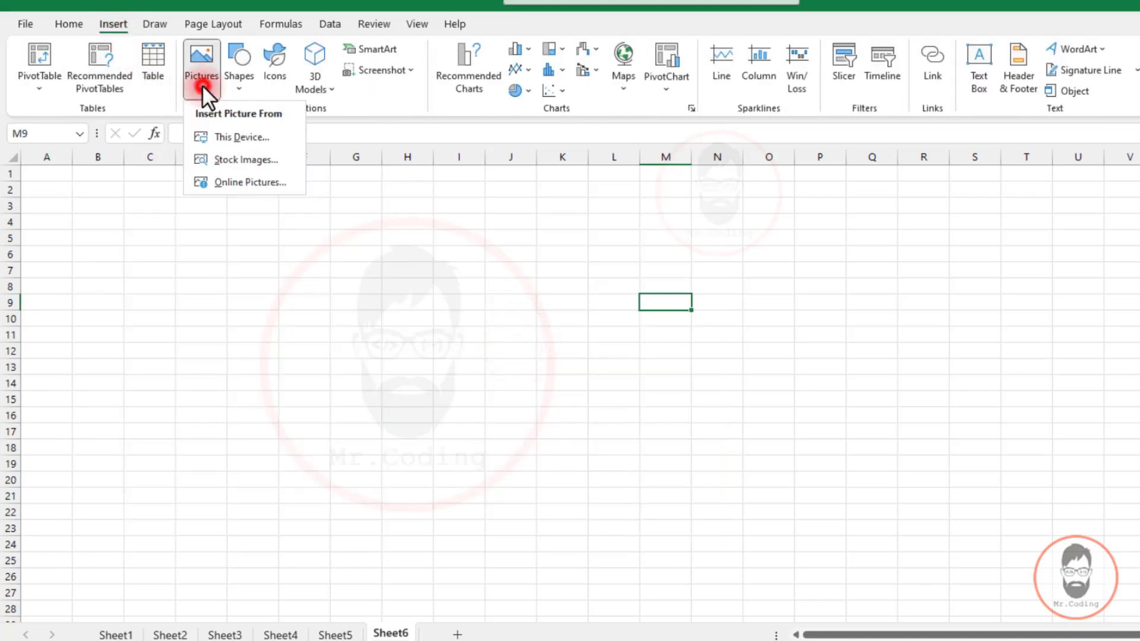
{"action": "left_click", "coordinate": [236, 163]}
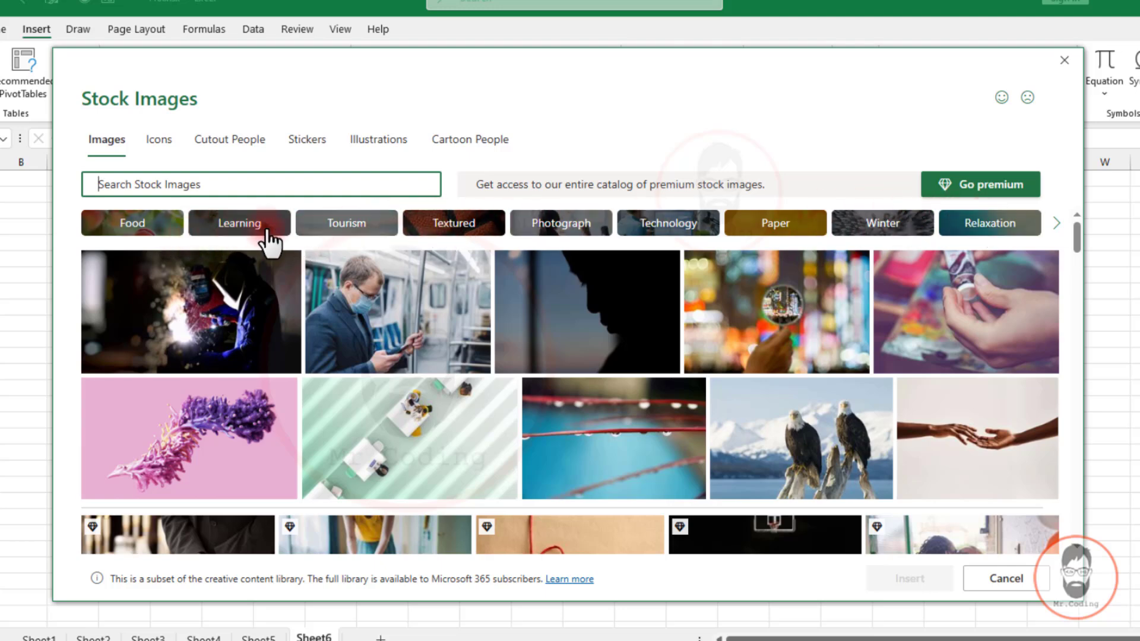
{"action": "left_click", "coordinate": [350, 227]}
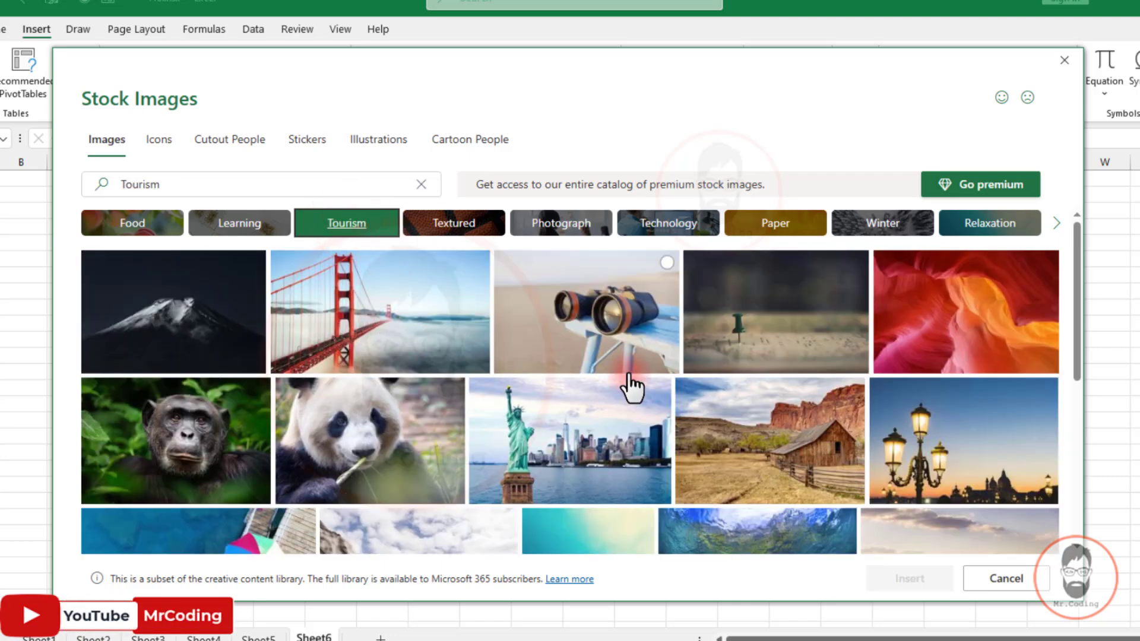
{"action": "scroll", "coordinate": [635, 387], "scroll_direction": "down", "scroll_amount": 5}
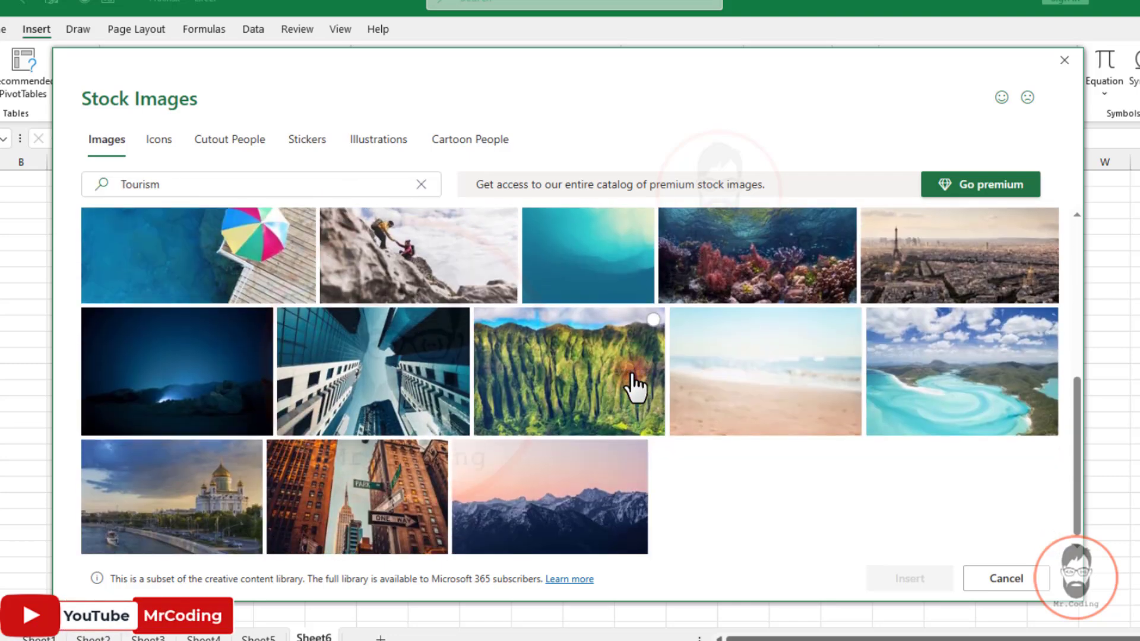
{"action": "scroll", "coordinate": [635, 388], "scroll_direction": "up", "scroll_amount": 3}
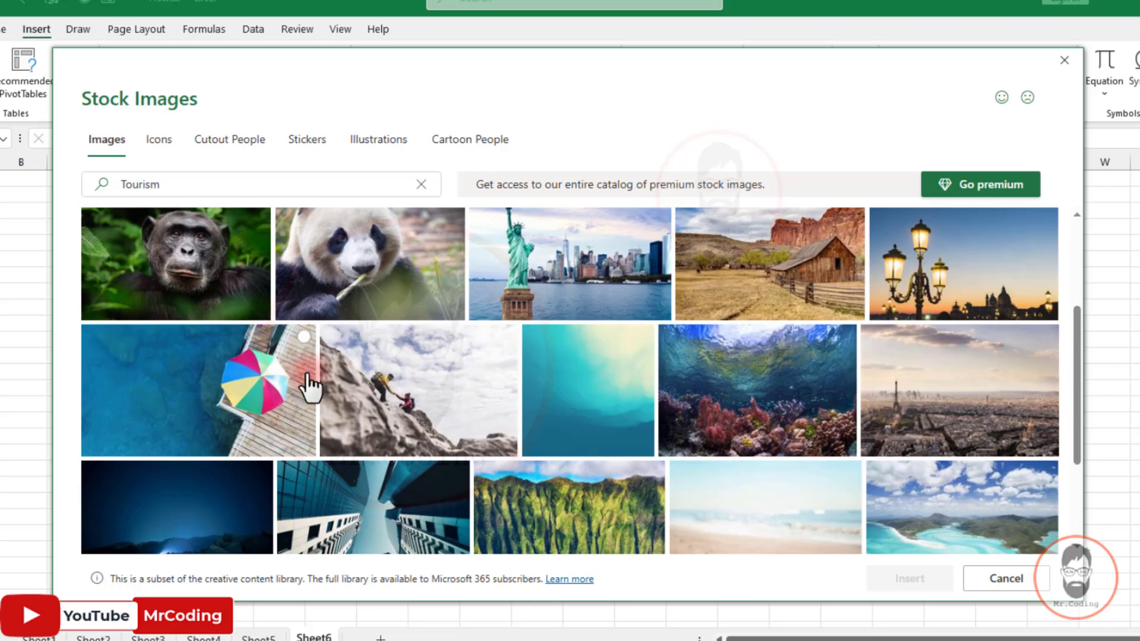
{"action": "scroll", "coordinate": [309, 388], "scroll_direction": "up", "scroll_amount": 2}
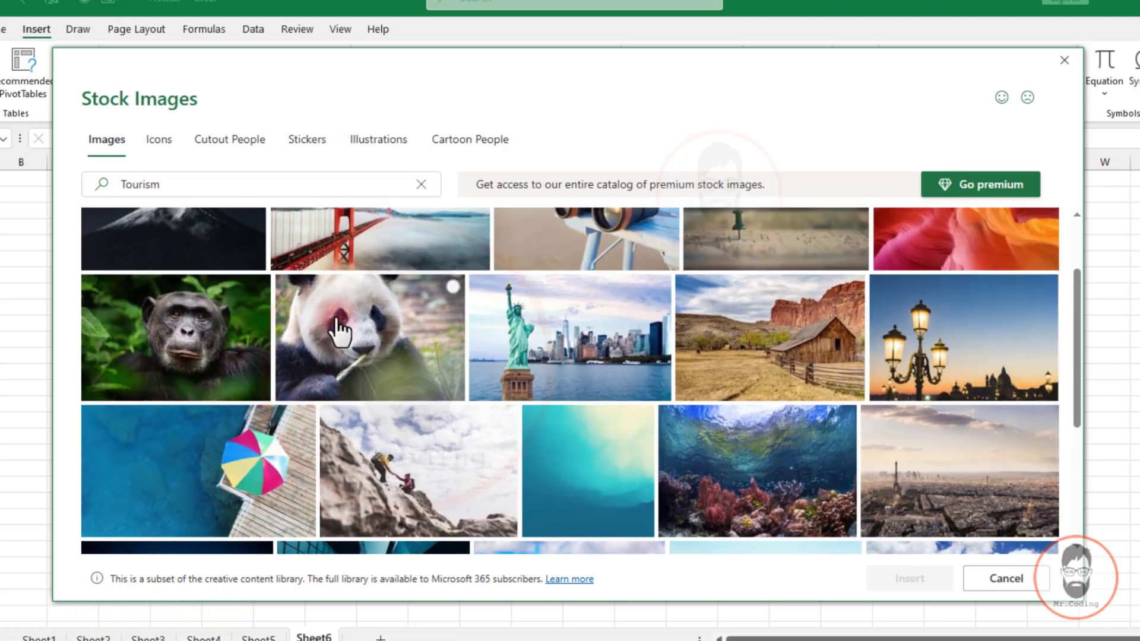
{"action": "left_click", "coordinate": [303, 414]}
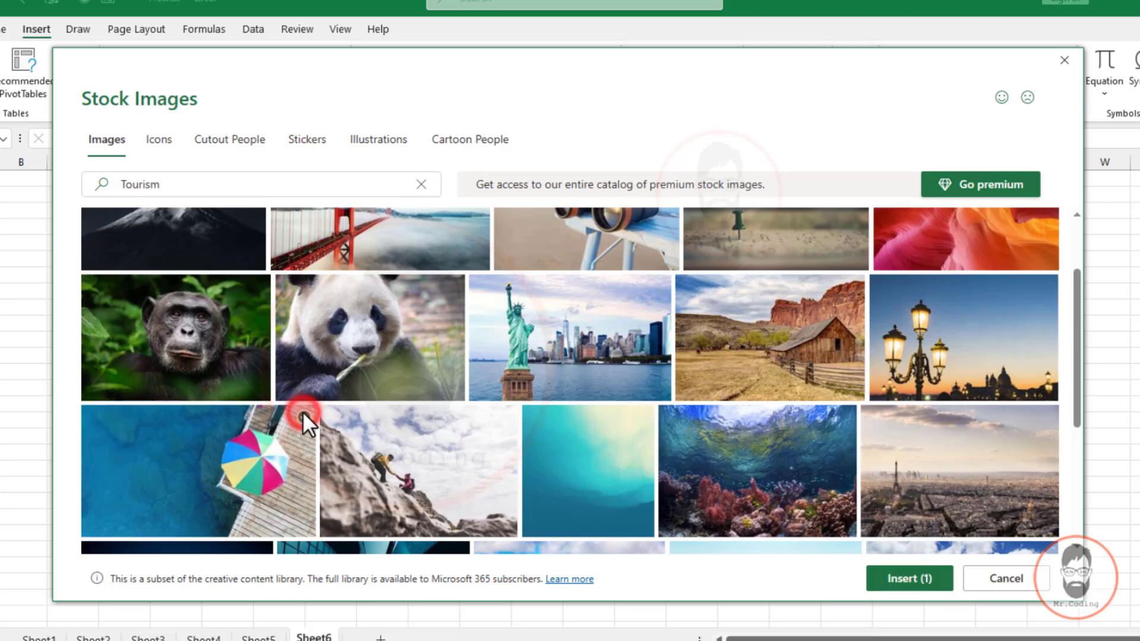
{"action": "left_click", "coordinate": [239, 319]}
{"action": "left_click", "coordinate": [337, 305]}
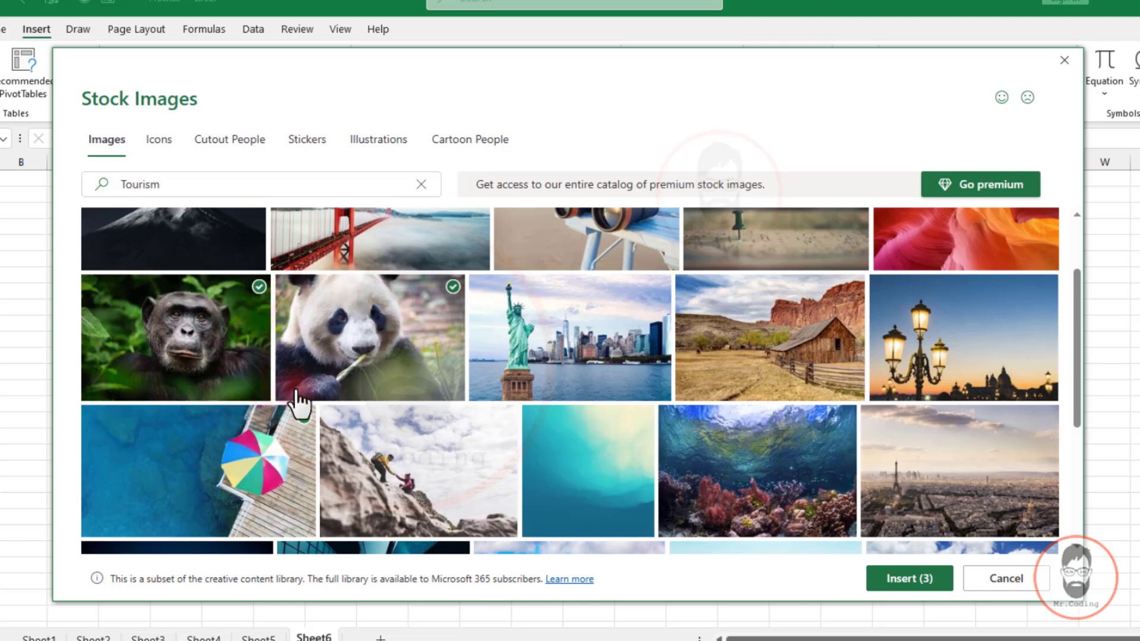
{"action": "left_click", "coordinate": [907, 579]}
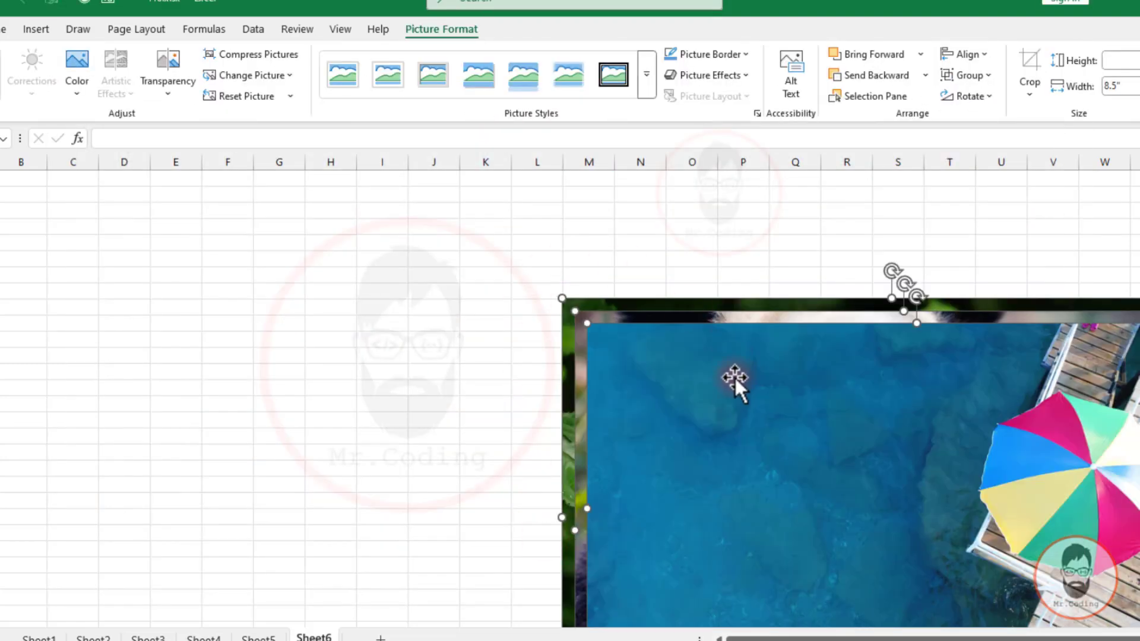
- Move the three pictures together toward column B, and spread them apart with the umbrella beside the chimpanzee and the panda below
{"action": "left_click_drag", "start_coordinate": [733, 382], "coordinate": [142, 277]}
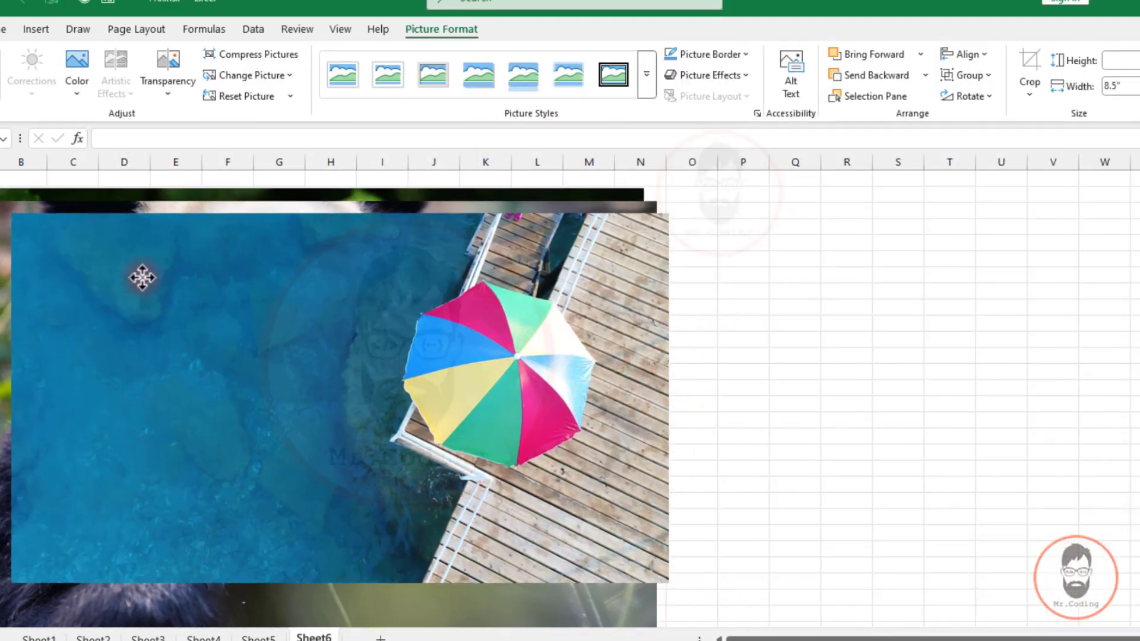
{"action": "left_click", "coordinate": [797, 302]}
{"action": "left_click_drag", "start_coordinate": [293, 319], "coordinate": [574, 356]}
{"action": "left_click_drag", "start_coordinate": [210, 352], "coordinate": [297, 586]}
{"action": "left_click_drag", "start_coordinate": [665, 415], "coordinate": [723, 371]}
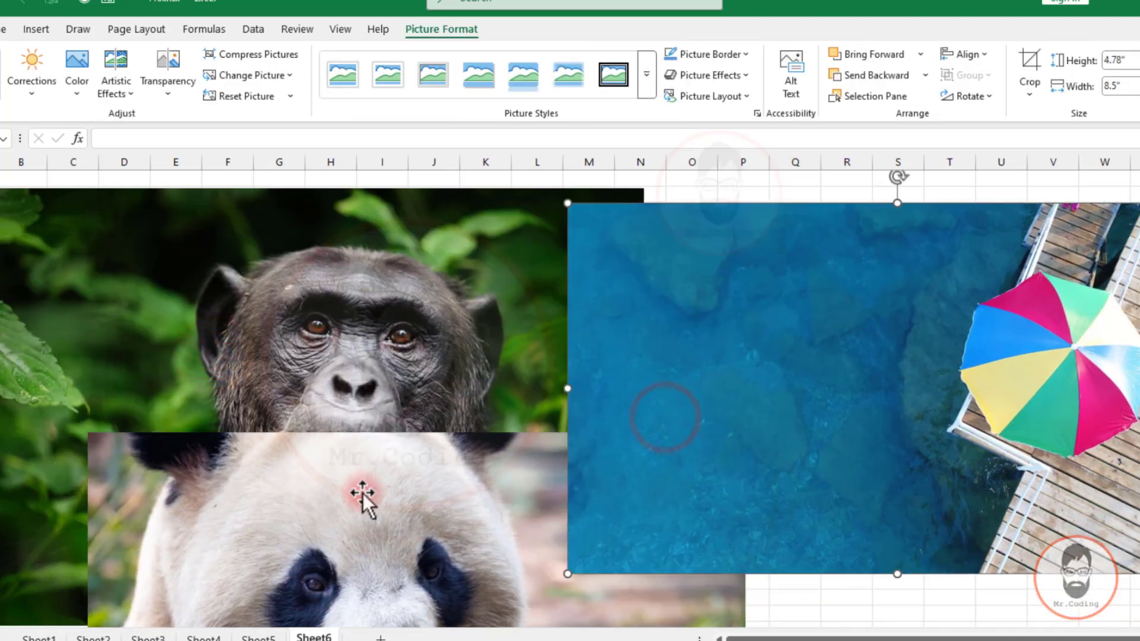
{"action": "left_click_drag", "start_coordinate": [361, 492], "coordinate": [377, 560]}
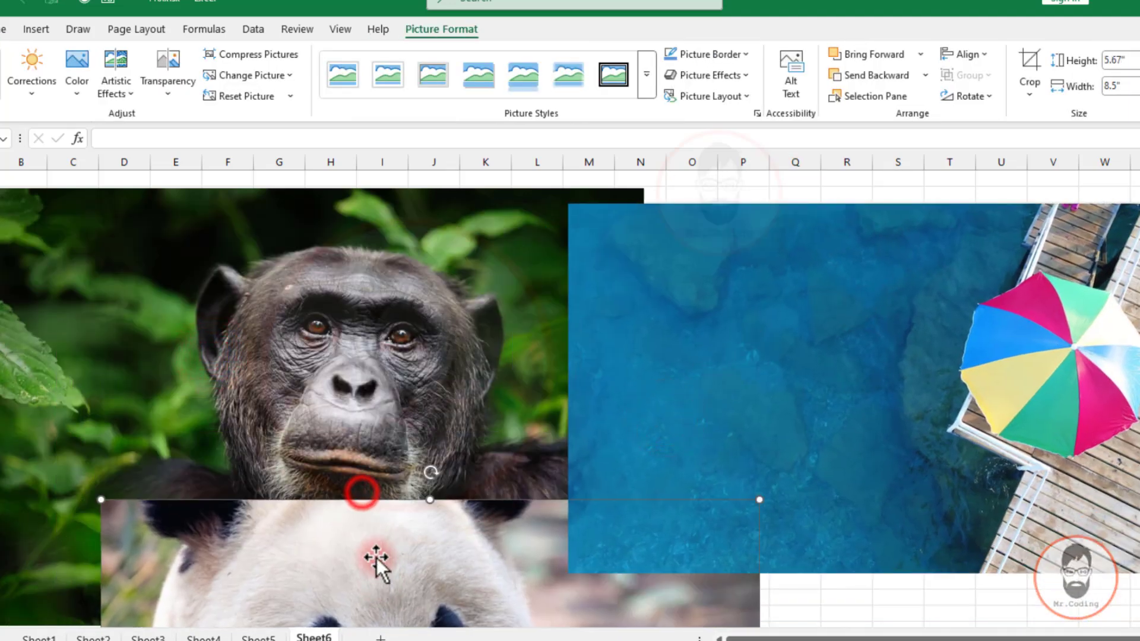
- Delete the umbrella, panda and chimpanzee pictures to leave the sheet empty
{"action": "left_click", "coordinate": [639, 326]}
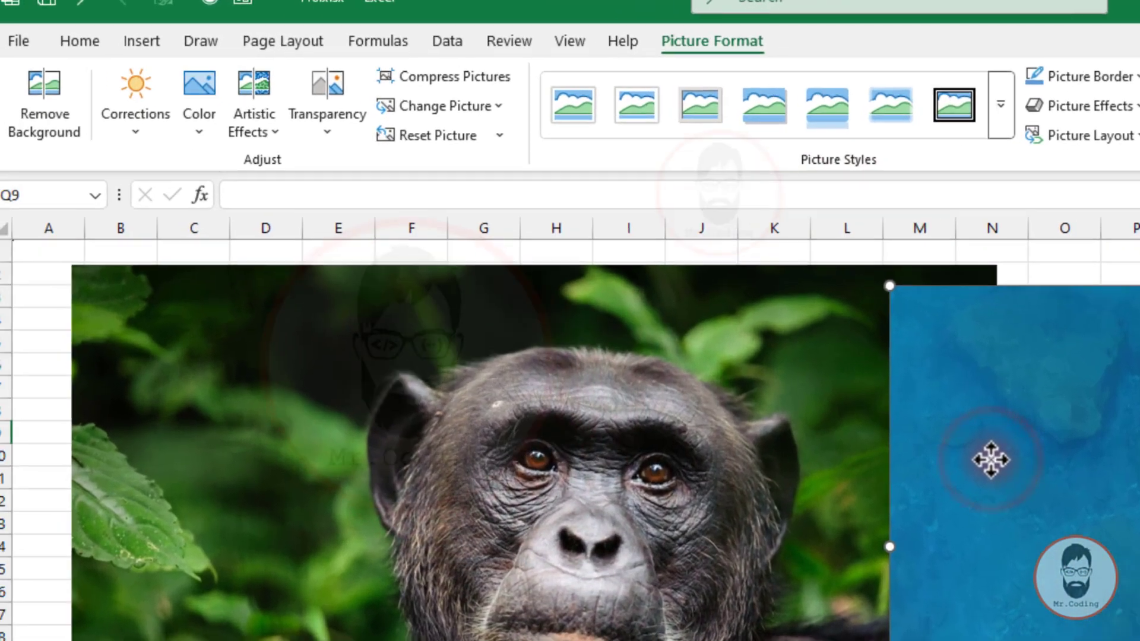
{"action": "key", "text": "Delete"}
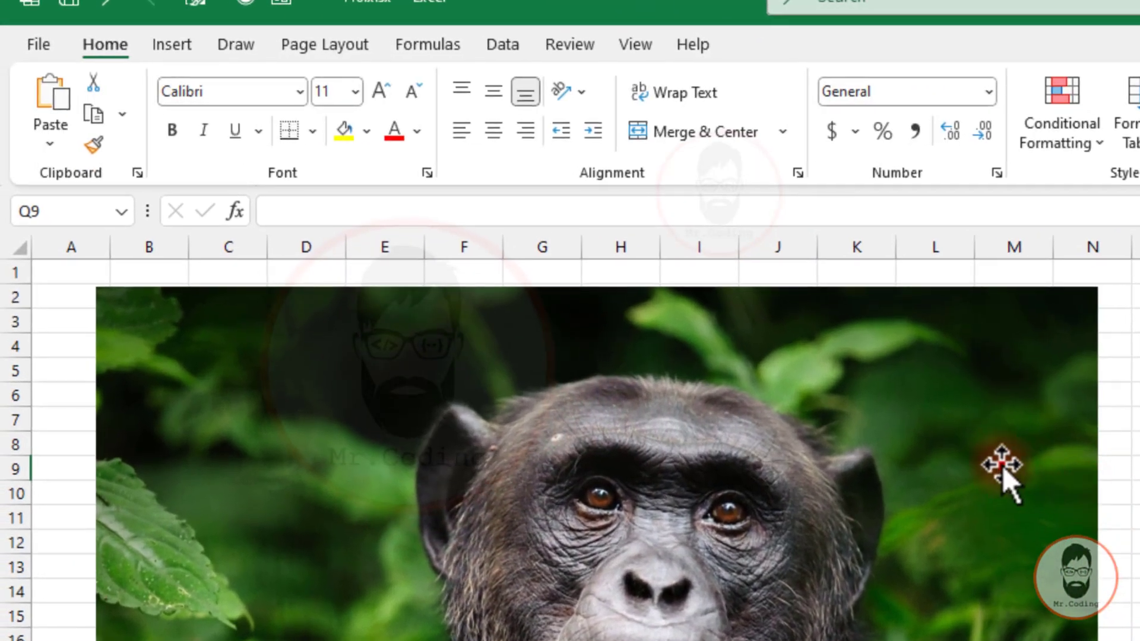
{"action": "left_click", "coordinate": [1002, 469]}
{"action": "key", "text": "Delete"}
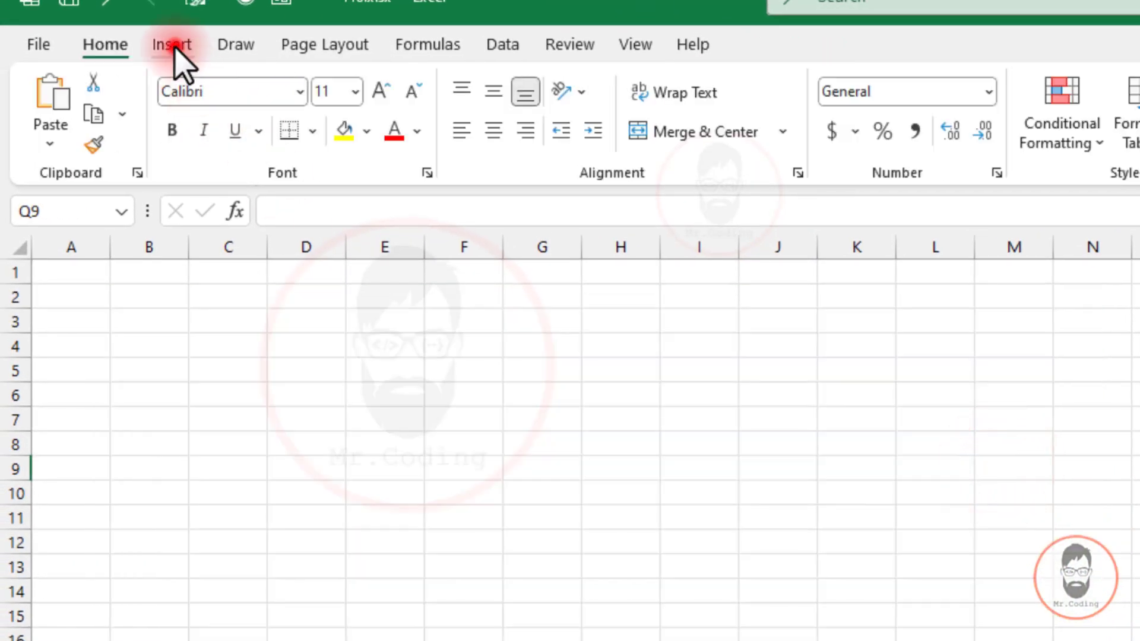
- Insert the cartoon of people around a table from the Meeting category of online pictures, and move it toward the sheet's upper-left area
{"action": "left_click", "coordinate": [172, 45]}
{"action": "left_click", "coordinate": [308, 122]}
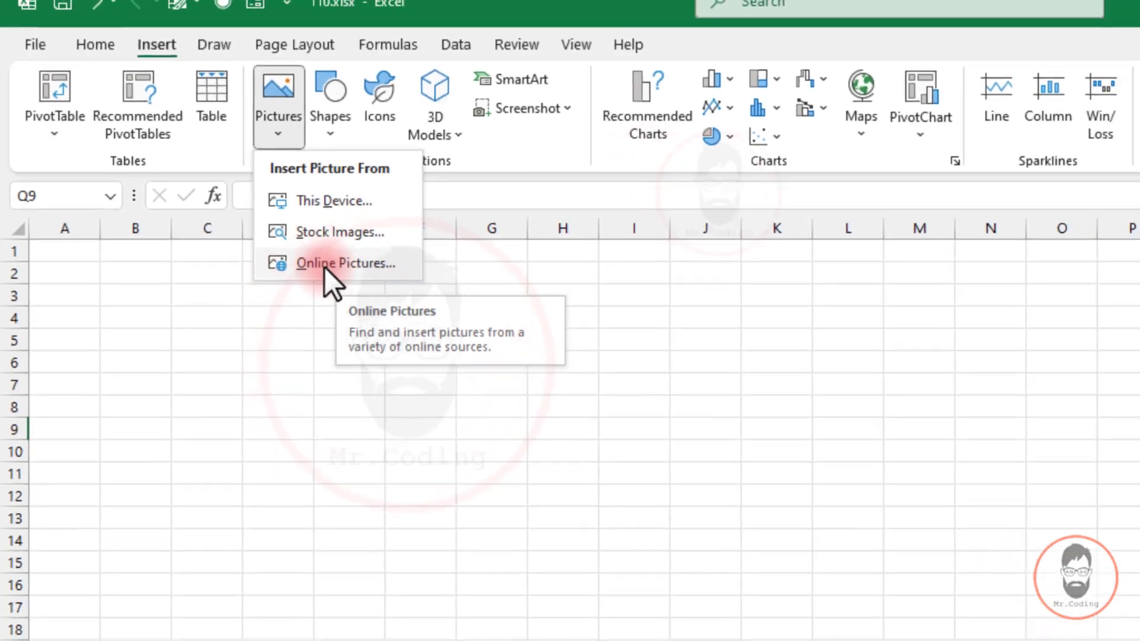
{"action": "left_click", "coordinate": [358, 288]}
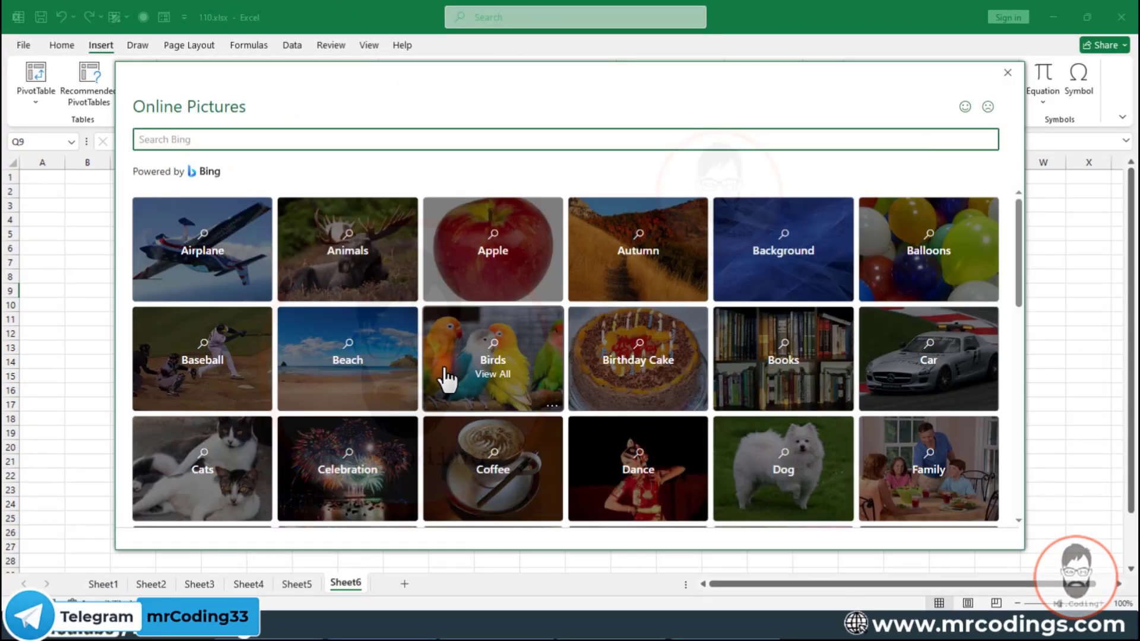
{"action": "scroll", "coordinate": [444, 373], "scroll_direction": "down", "scroll_amount": 7}
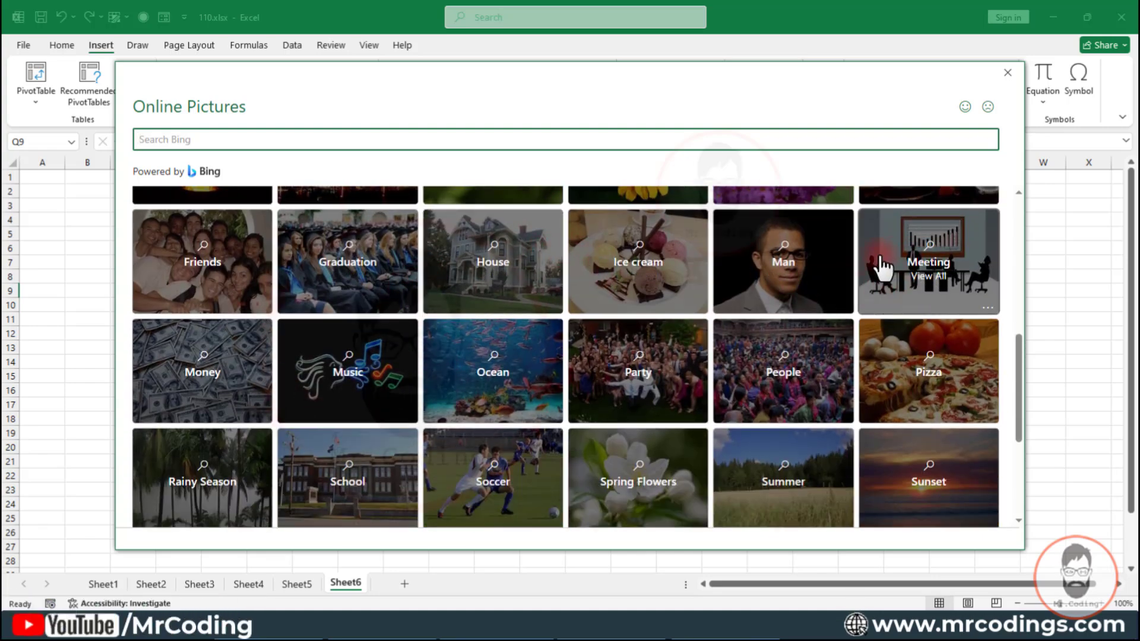
{"action": "scroll", "coordinate": [891, 377], "scroll_direction": "up", "scroll_amount": 1}
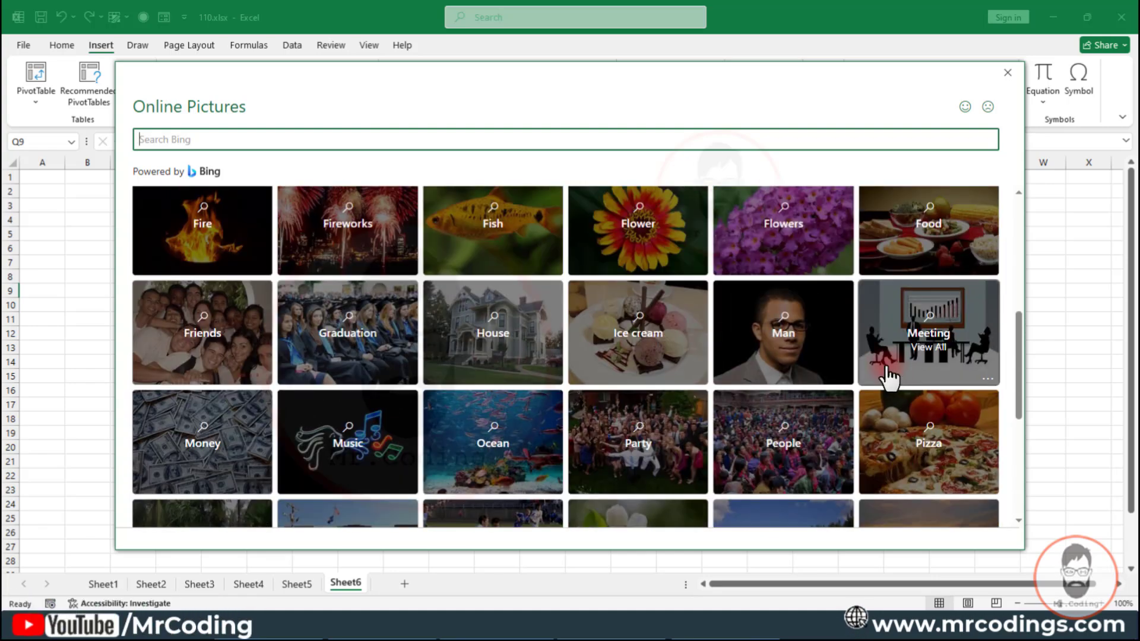
{"action": "left_click", "coordinate": [930, 344]}
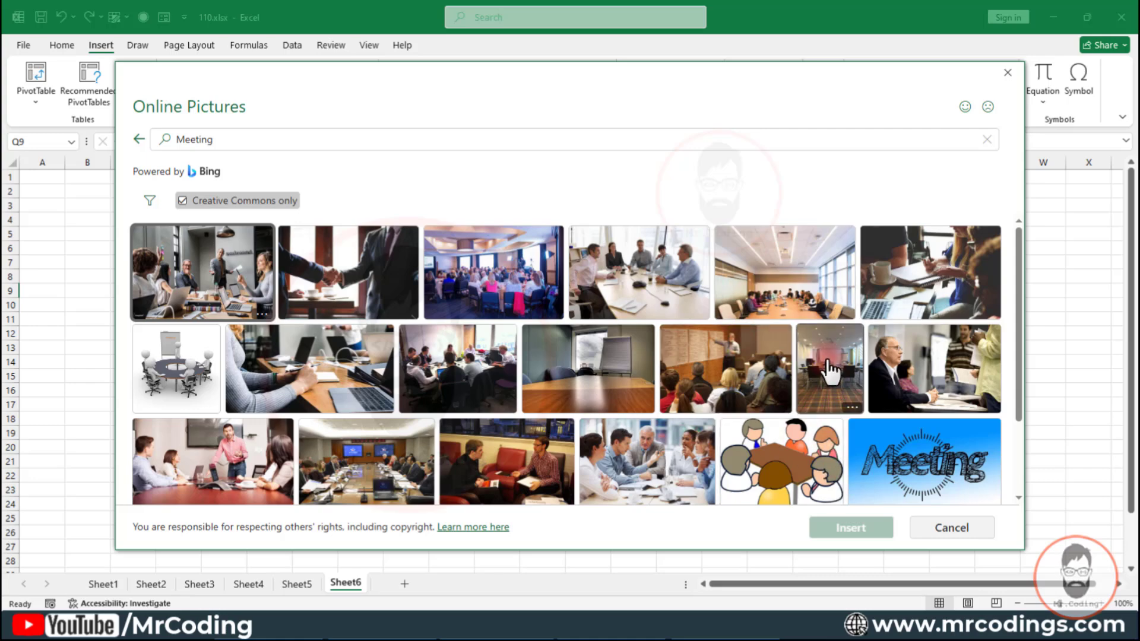
{"action": "scroll", "coordinate": [826, 368], "scroll_direction": "down", "scroll_amount": 1}
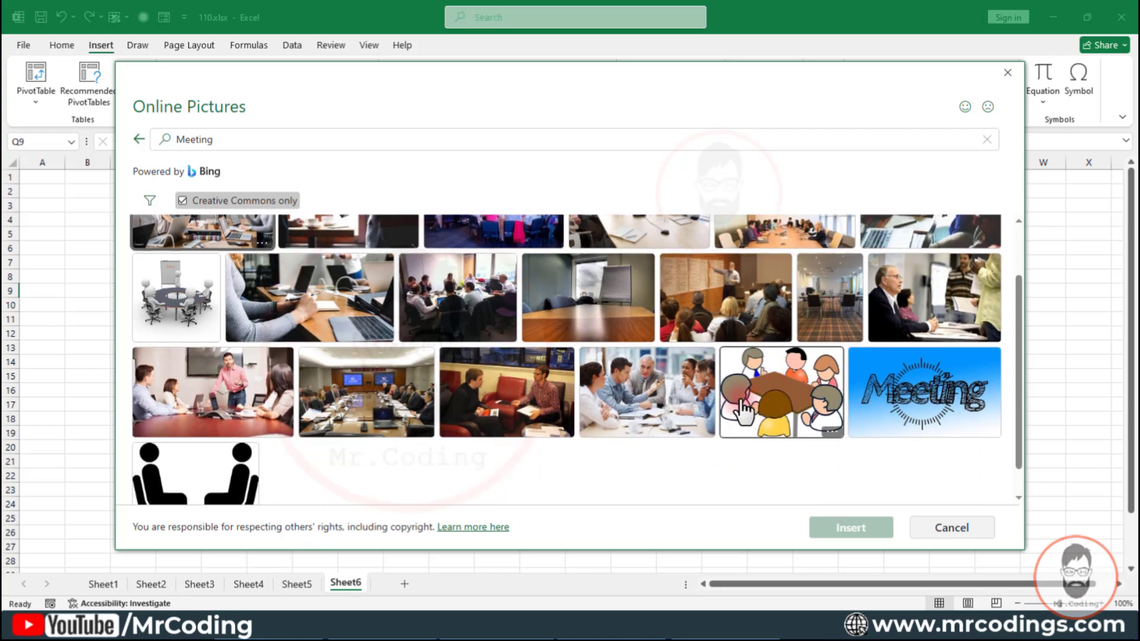
{"action": "left_click", "coordinate": [784, 383]}
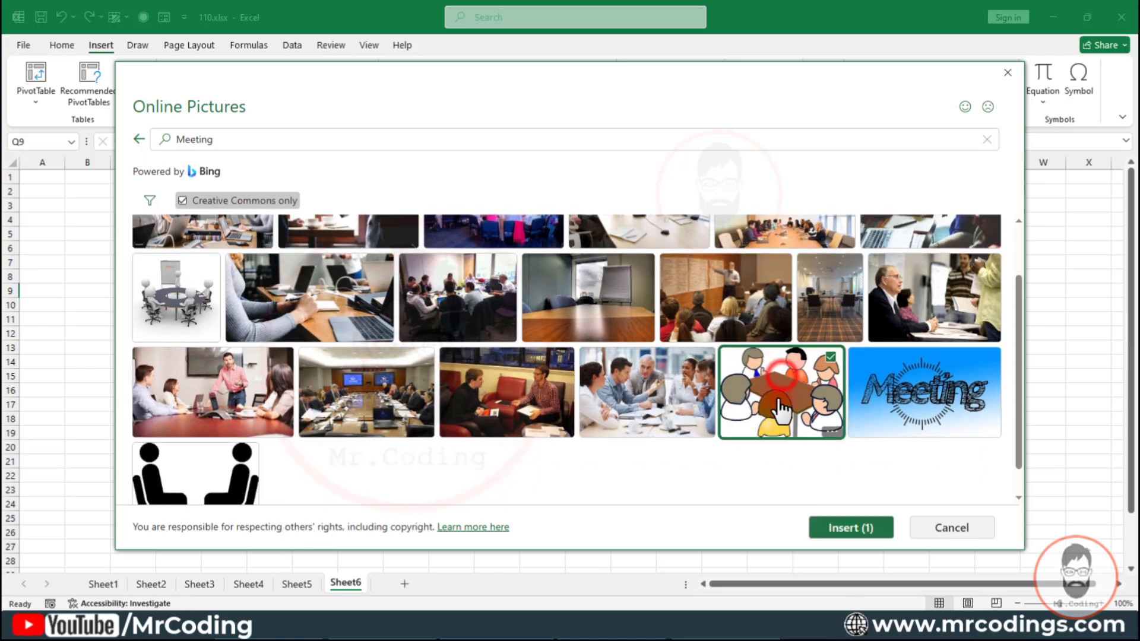
{"action": "left_click", "coordinate": [845, 531]}
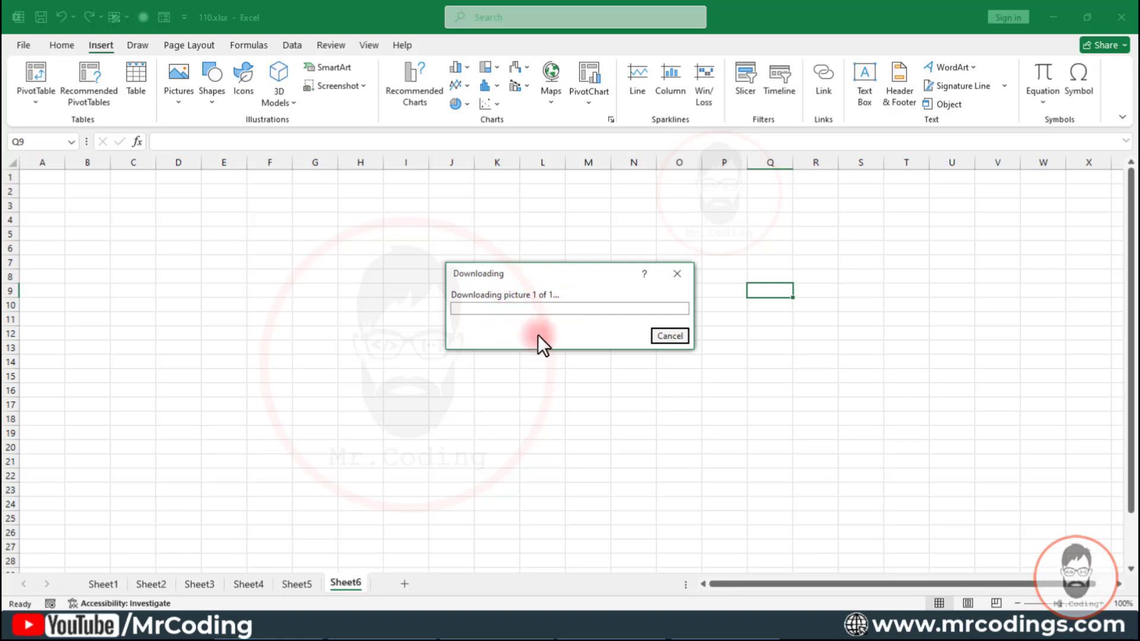
{"action": "left_click_drag", "start_coordinate": [950, 378], "coordinate": [360, 300]}
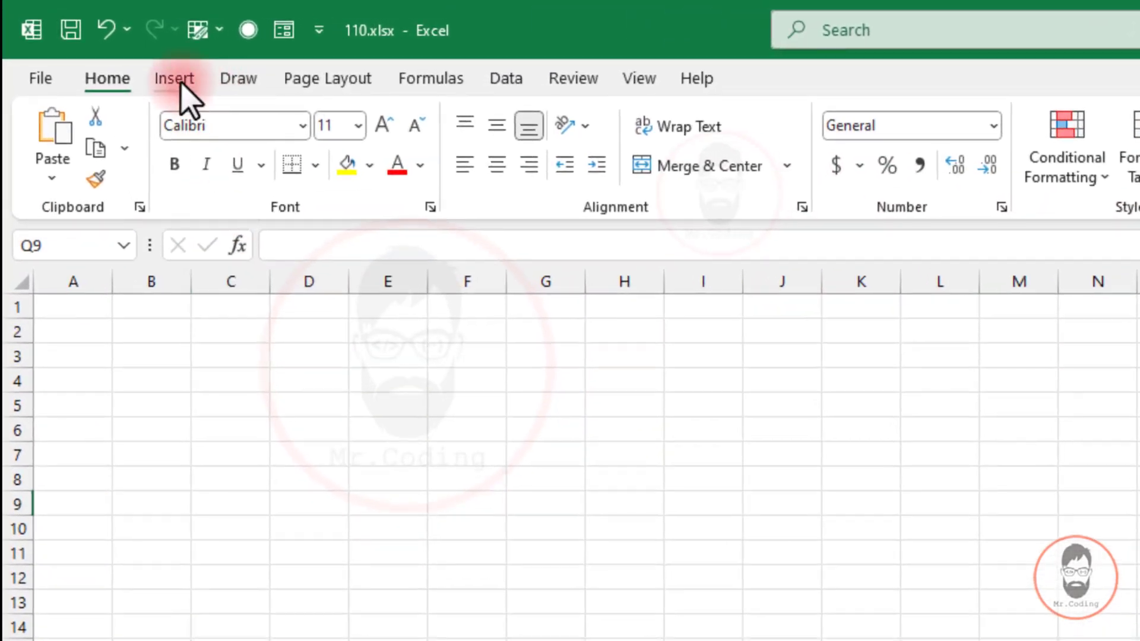
- Insert the picture 2685926_389936-PCEI5Z-989.jpg from the device's Pictures folder
{"action": "left_click", "coordinate": [180, 83]}
{"action": "left_click", "coordinate": [306, 178]}
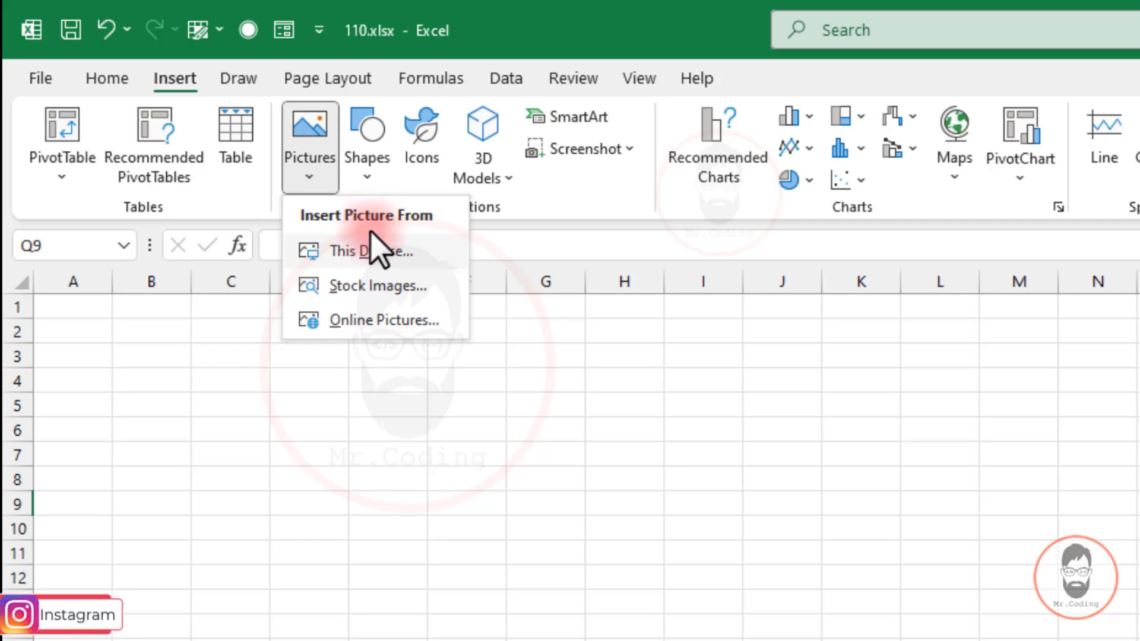
{"action": "left_click", "coordinate": [344, 252]}
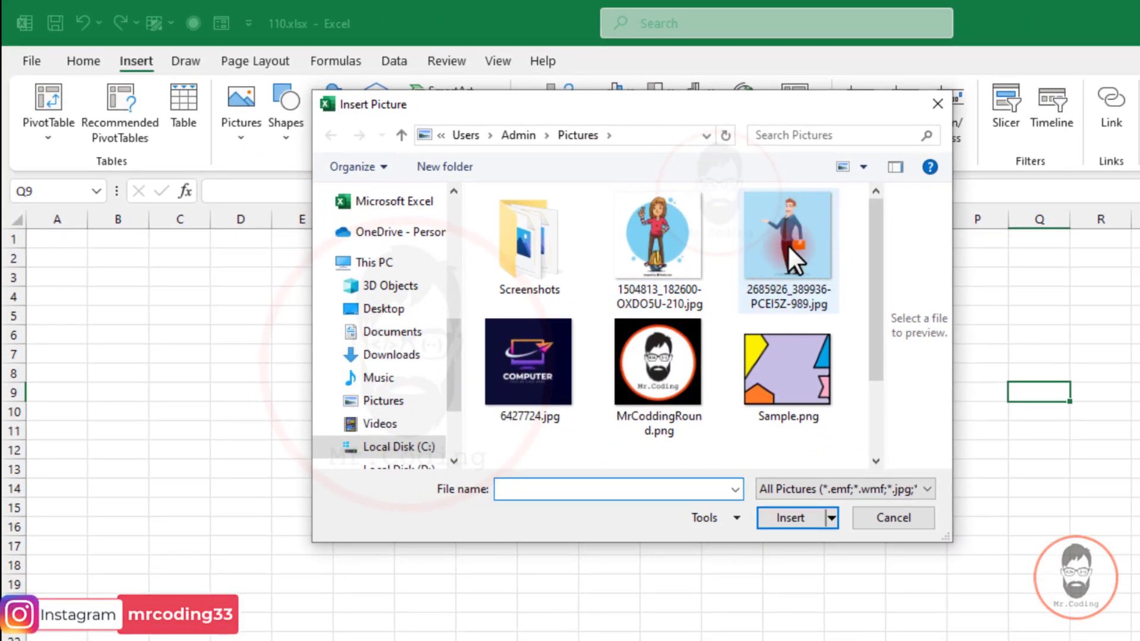
{"action": "left_click", "coordinate": [788, 244]}
{"action": "left_click", "coordinate": [793, 516]}
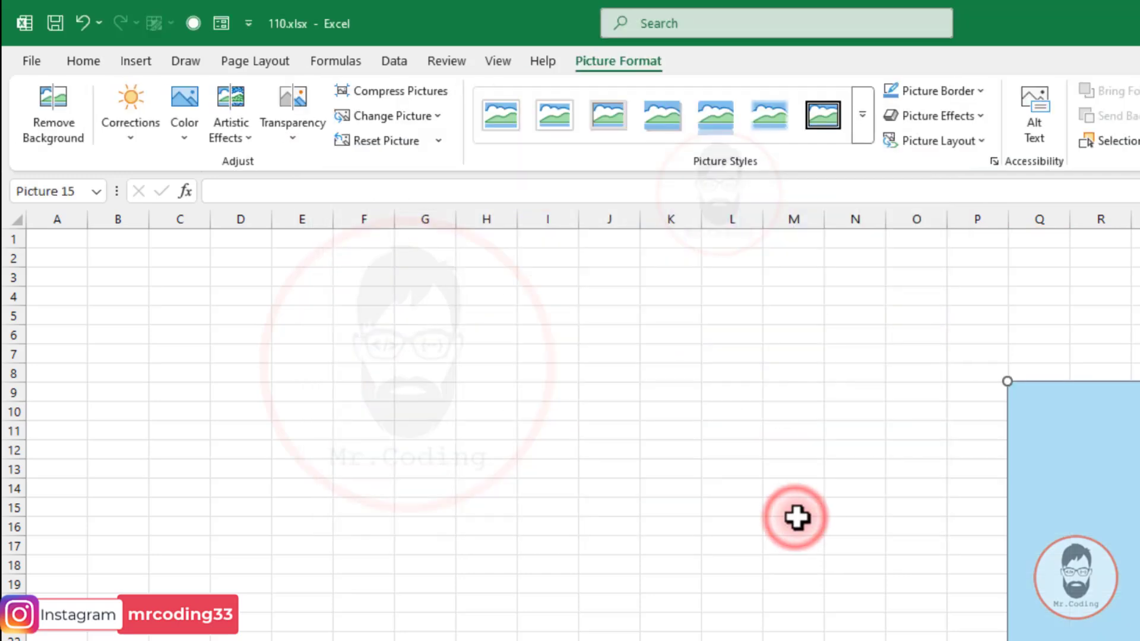
- Move the inserted picture of the man toward the sheet's upper-left area, starting at about row 2
{"action": "left_click_drag", "start_coordinate": [1123, 514], "coordinate": [374, 443]}
{"action": "left_click_drag", "start_coordinate": [345, 390], "coordinate": [305, 386]}
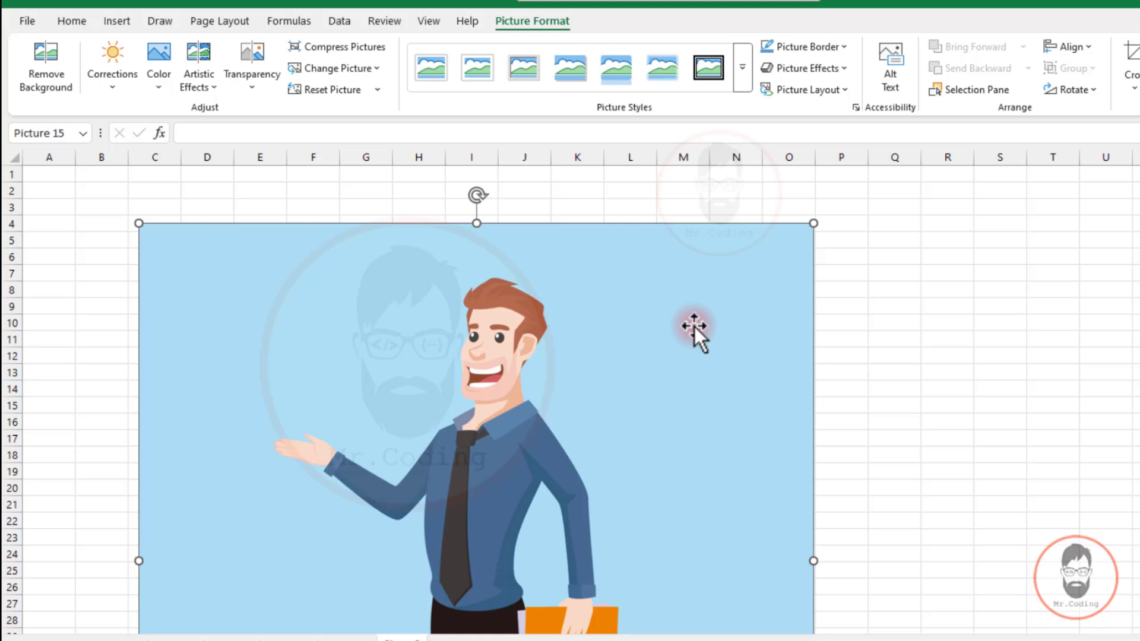
{"action": "left_click_drag", "start_coordinate": [694, 326], "coordinate": [616, 294]}
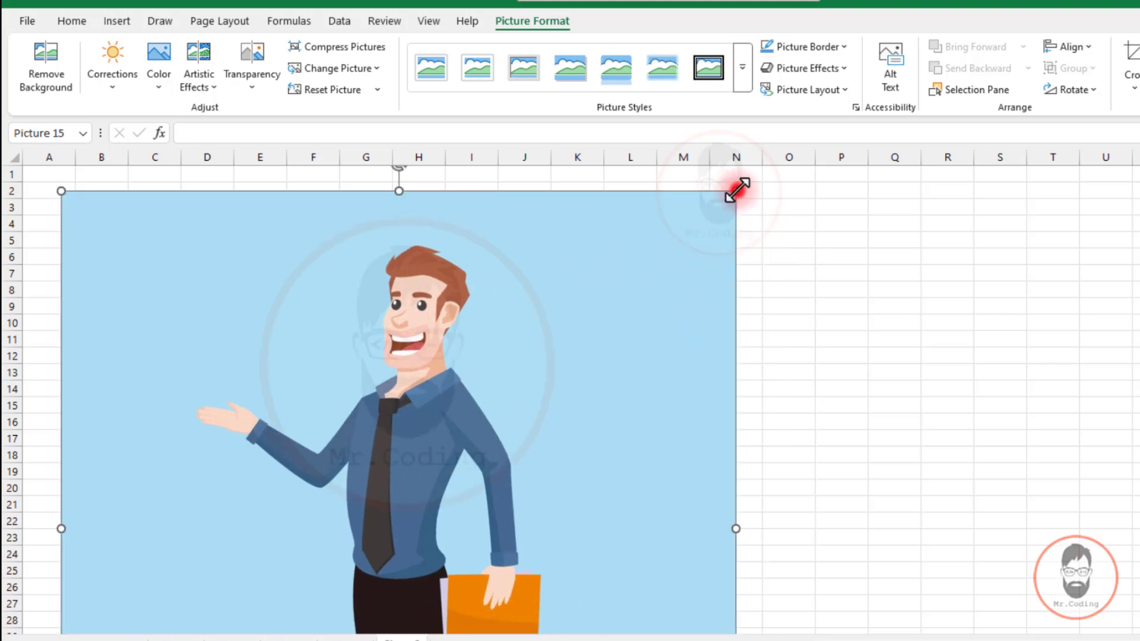
- Shrink the man picture proportionally and place it over about columns A to H, rows 2 to 25
{"action": "left_click_drag", "start_coordinate": [737, 191], "coordinate": [502, 404]}
{"action": "left_click_drag", "start_coordinate": [373, 526], "coordinate": [360, 307]}
{"action": "left_click_drag", "start_coordinate": [515, 185], "coordinate": [446, 260]}
{"action": "left_click_drag", "start_coordinate": [321, 382], "coordinate": [321, 305]}
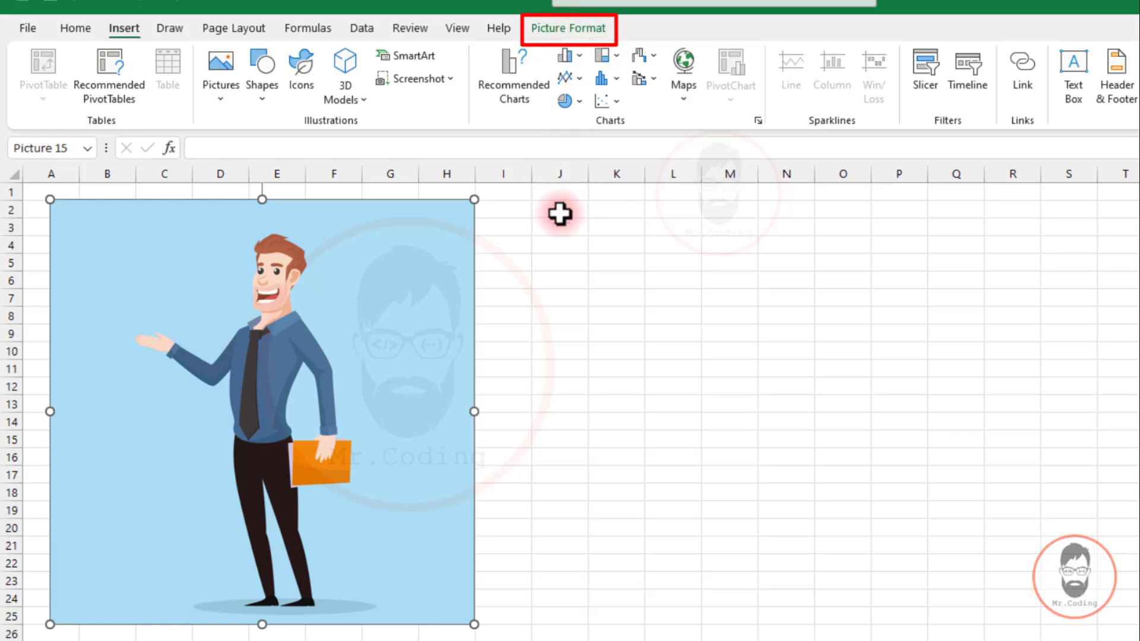
- Deselect the man picture, select it again and display its picture formatting tools
{"action": "left_click", "coordinate": [729, 280]}
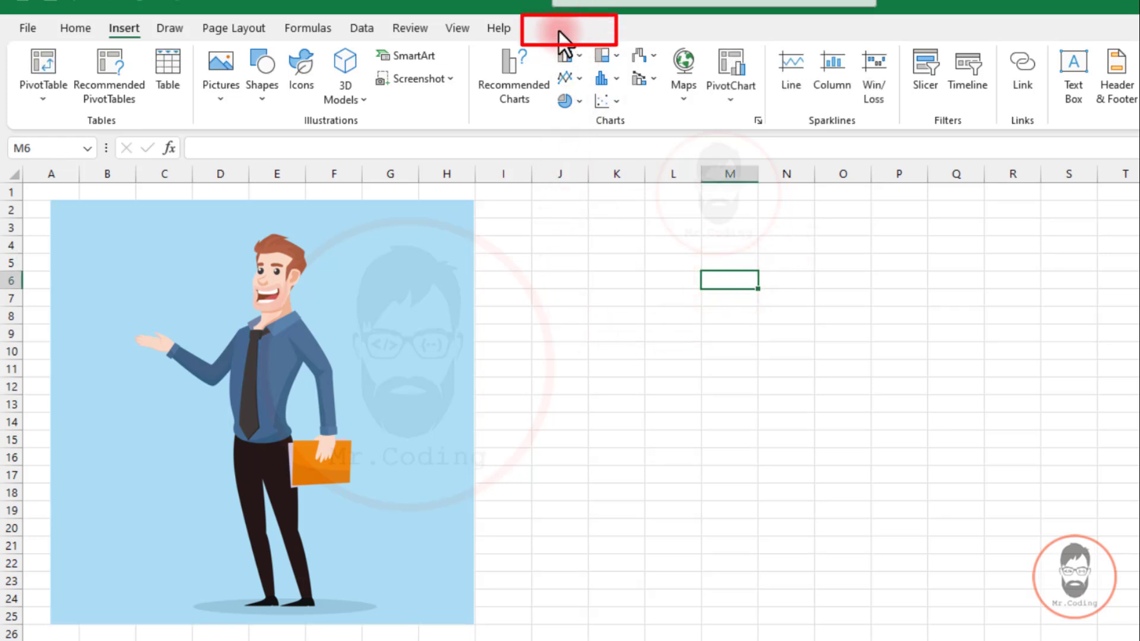
{"action": "left_click", "coordinate": [369, 311]}
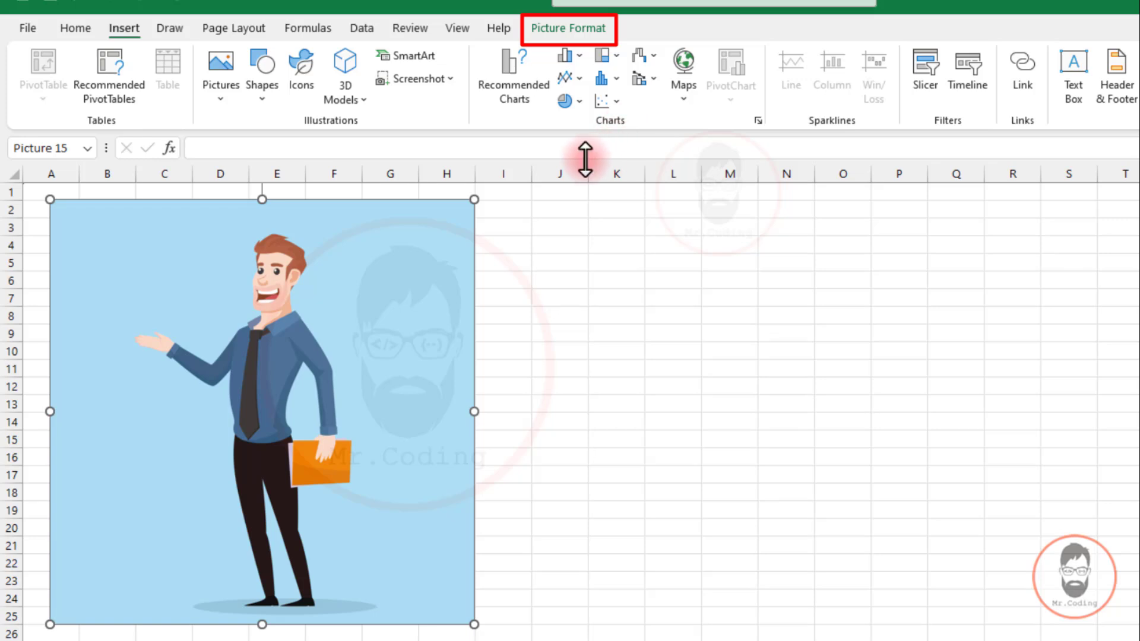
{"action": "left_click", "coordinate": [552, 28]}
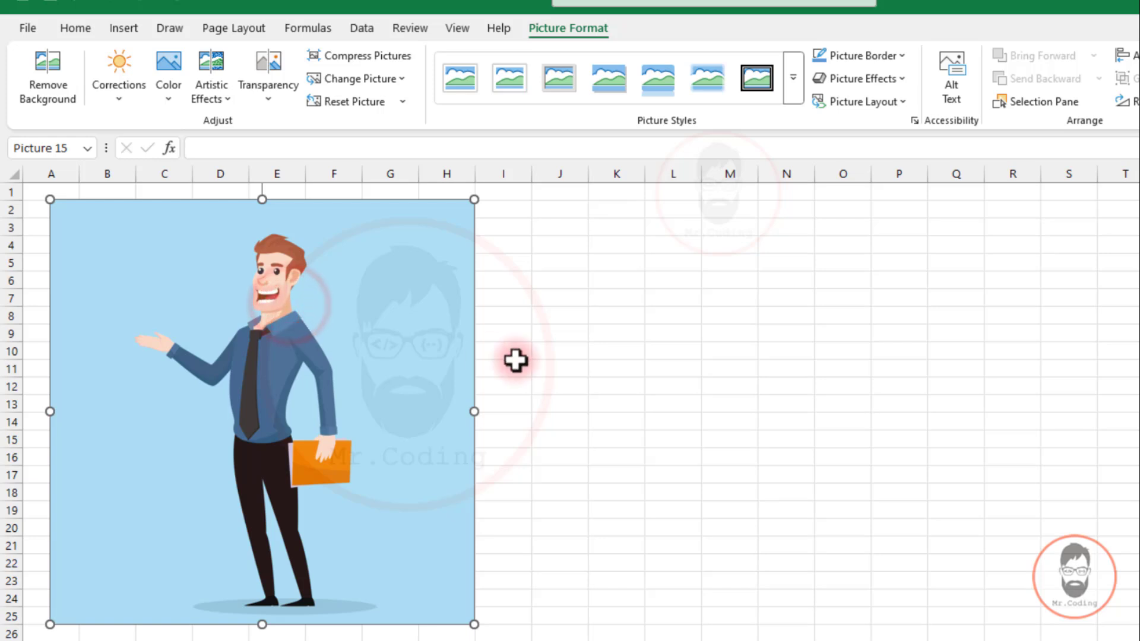
- Duplicate the man picture and place the copy beside the original, over about columns I to P
{"action": "key", "text": "ctrl+c"}
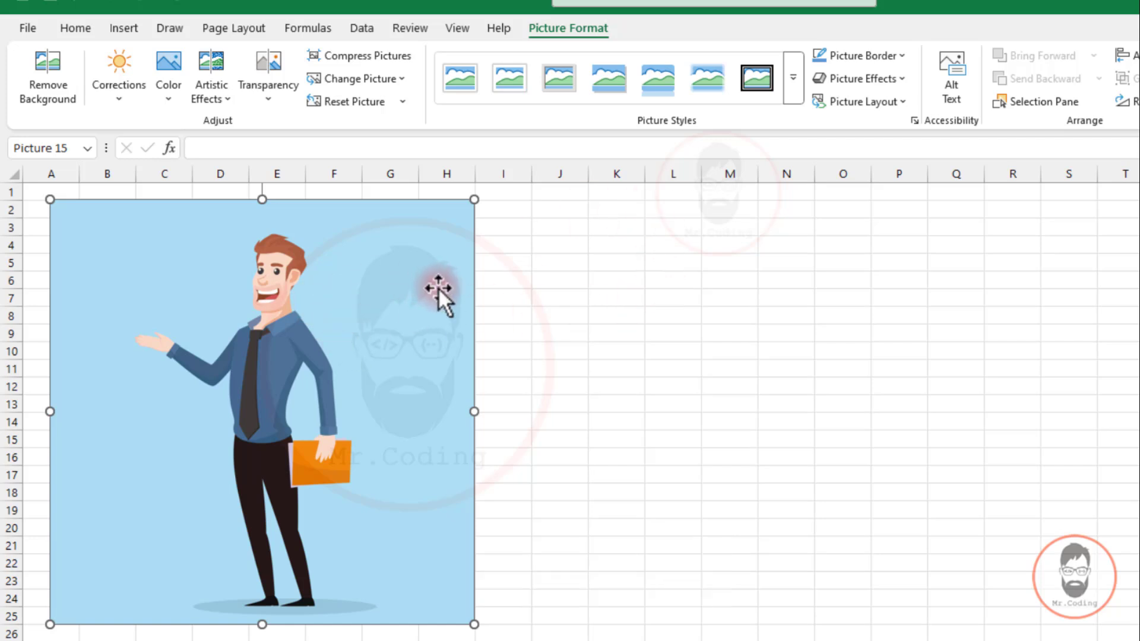
{"action": "key", "text": "ctrl+v"}
{"action": "left_click_drag", "start_coordinate": [285, 369], "coordinate": [746, 359]}
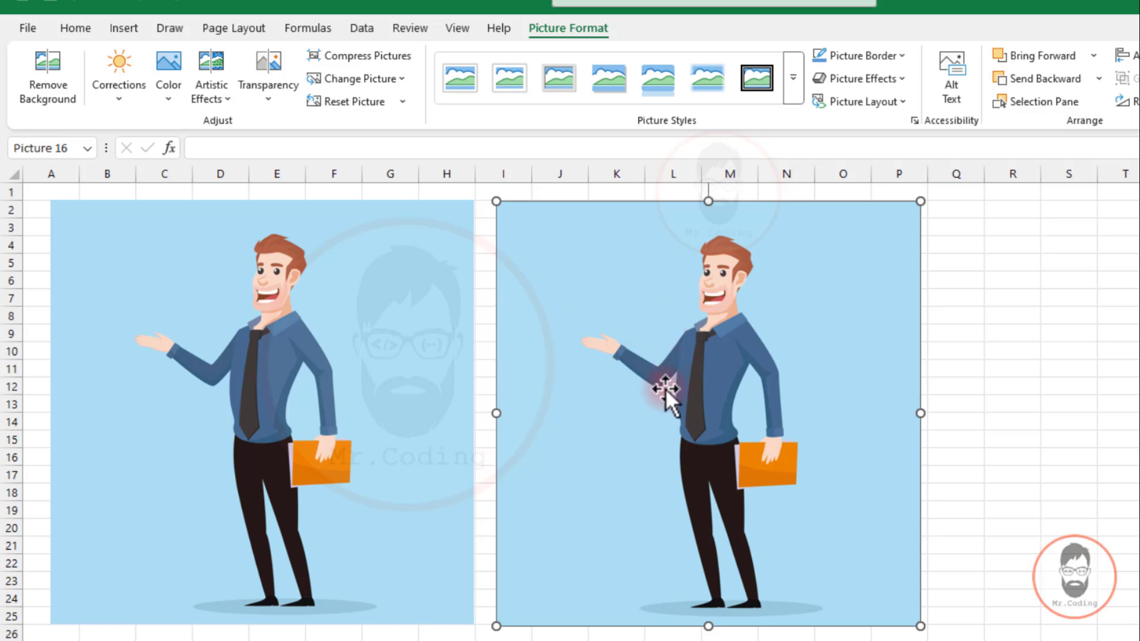
{"action": "left_click", "coordinate": [811, 275]}
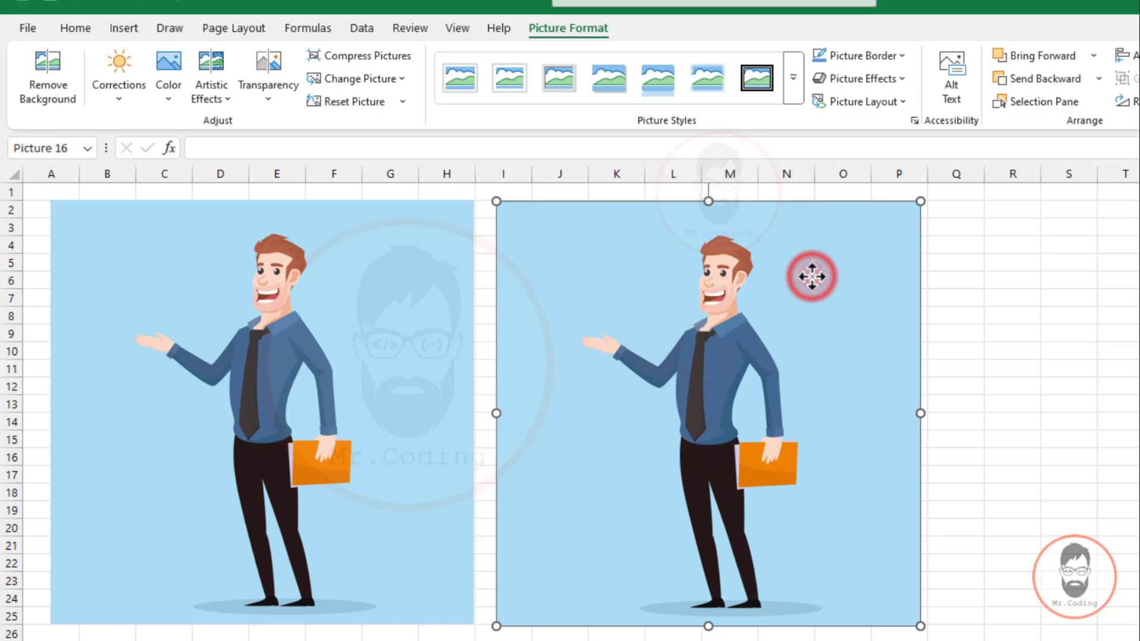
- Remove the copy's background with the automatic selection, keep the changes and shift the cut-out around
{"action": "left_click", "coordinate": [38, 65]}
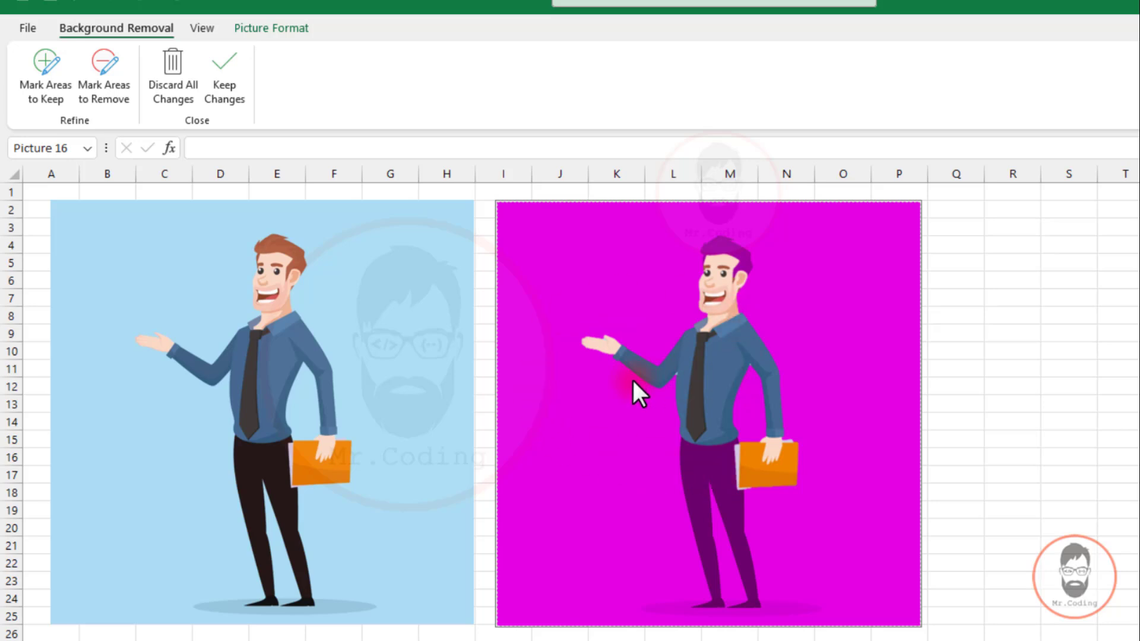
{"action": "left_click", "coordinate": [222, 83]}
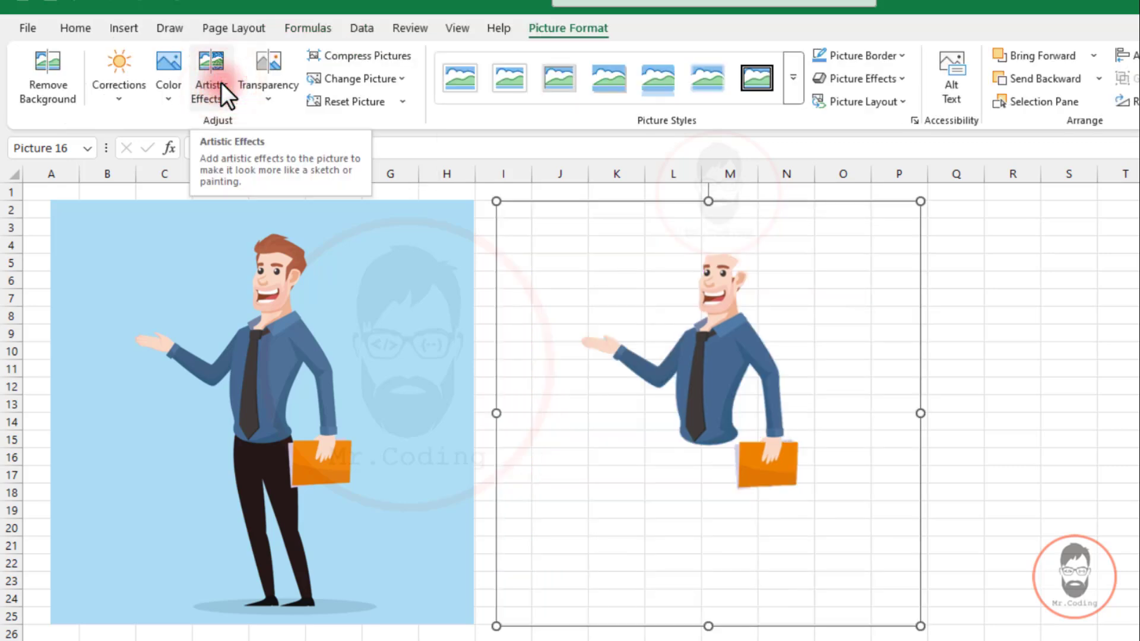
{"action": "left_click_drag", "start_coordinate": [715, 354], "coordinate": [699, 369]}
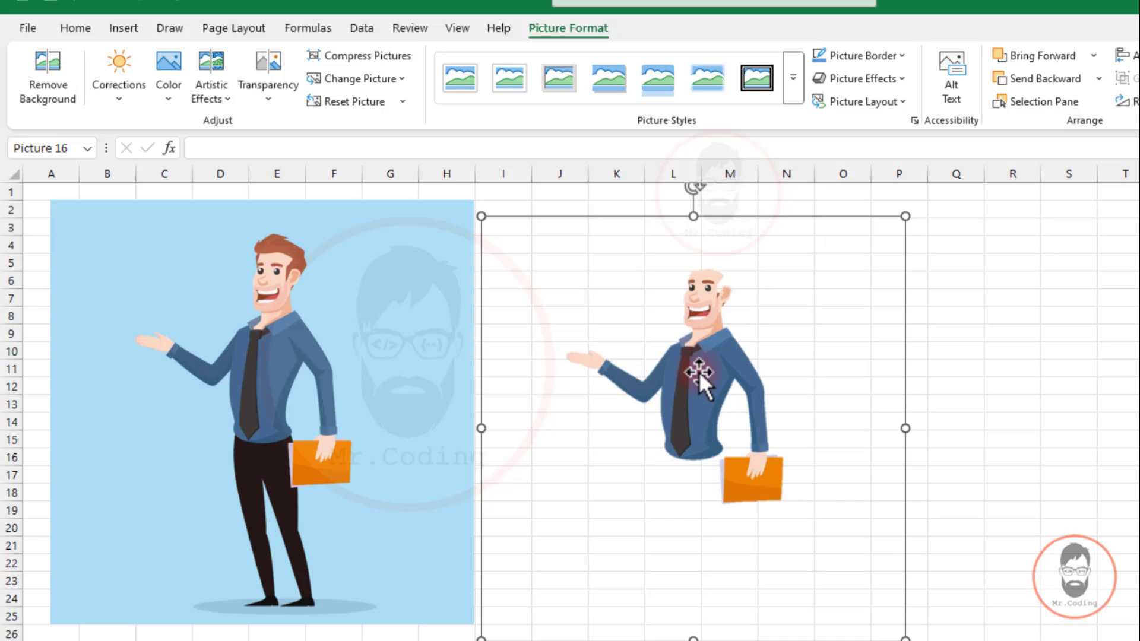
{"action": "left_click_drag", "start_coordinate": [694, 395], "coordinate": [719, 369]}
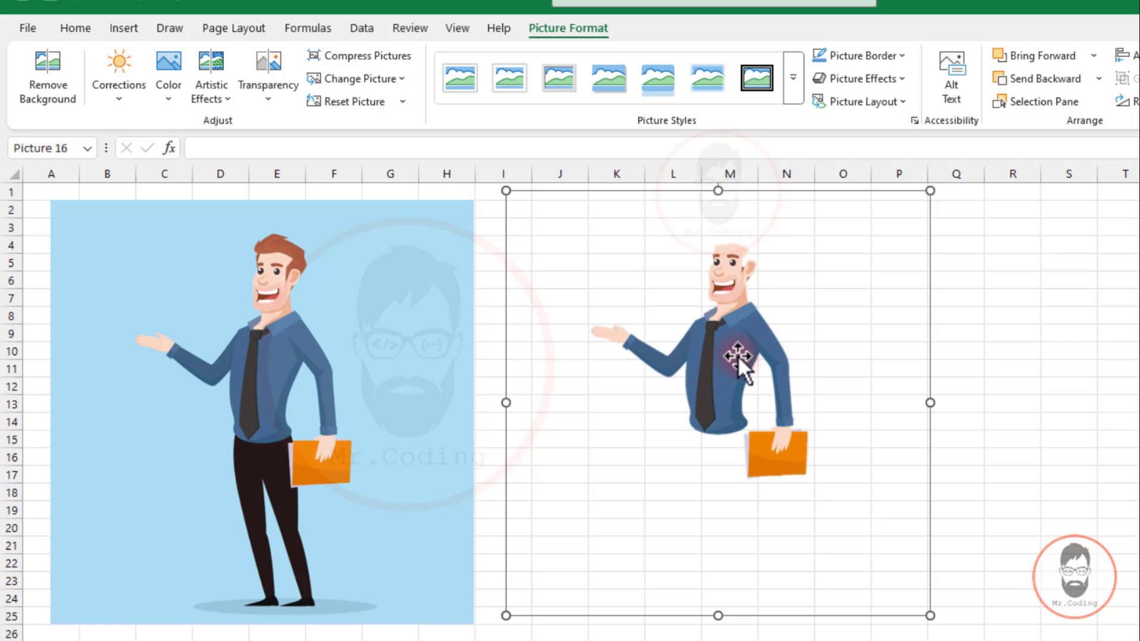
- Undo the moves and the automatic background removal on the copied picture
{"action": "key", "text": "ctrl+z"}
{"action": "key", "text": "ctrl+z"}
{"action": "key", "text": "ctrl+z"}
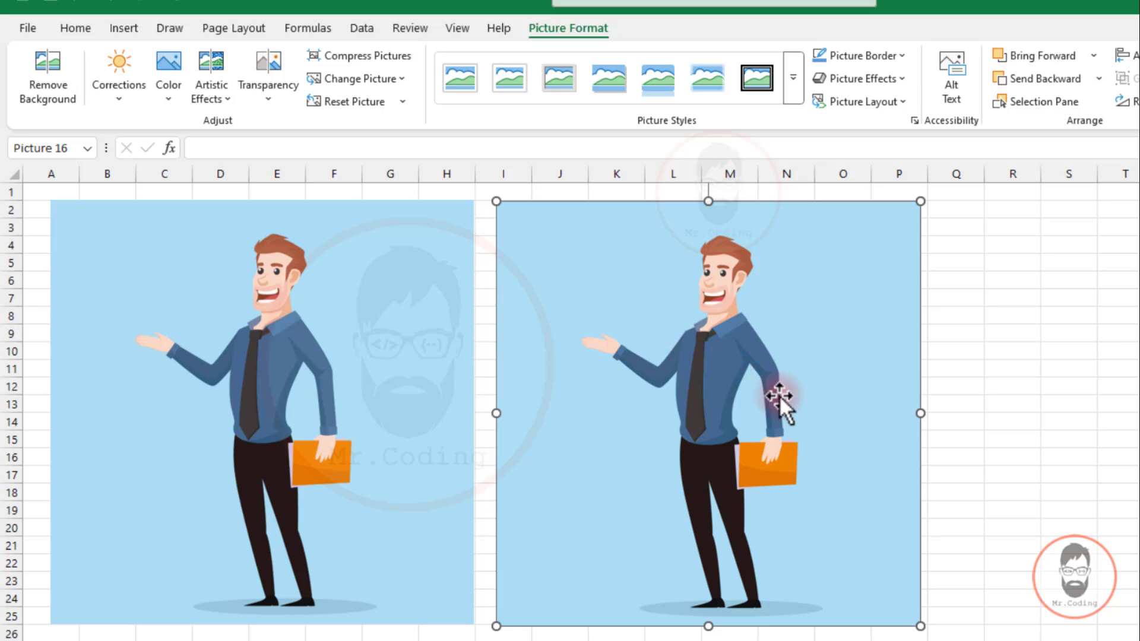
- Remove the copy's background with the man's hair and trousers marked as areas to keep, and reposition the cut-out
{"action": "left_click", "coordinate": [710, 336]}
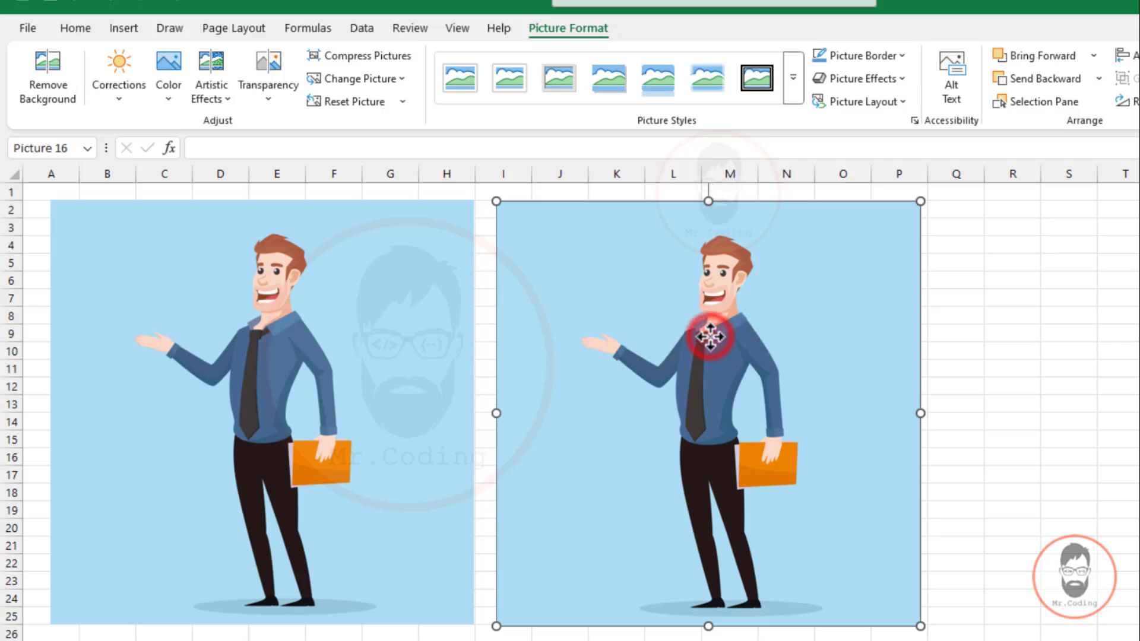
{"action": "left_click", "coordinate": [47, 76]}
{"action": "left_click", "coordinate": [48, 76]}
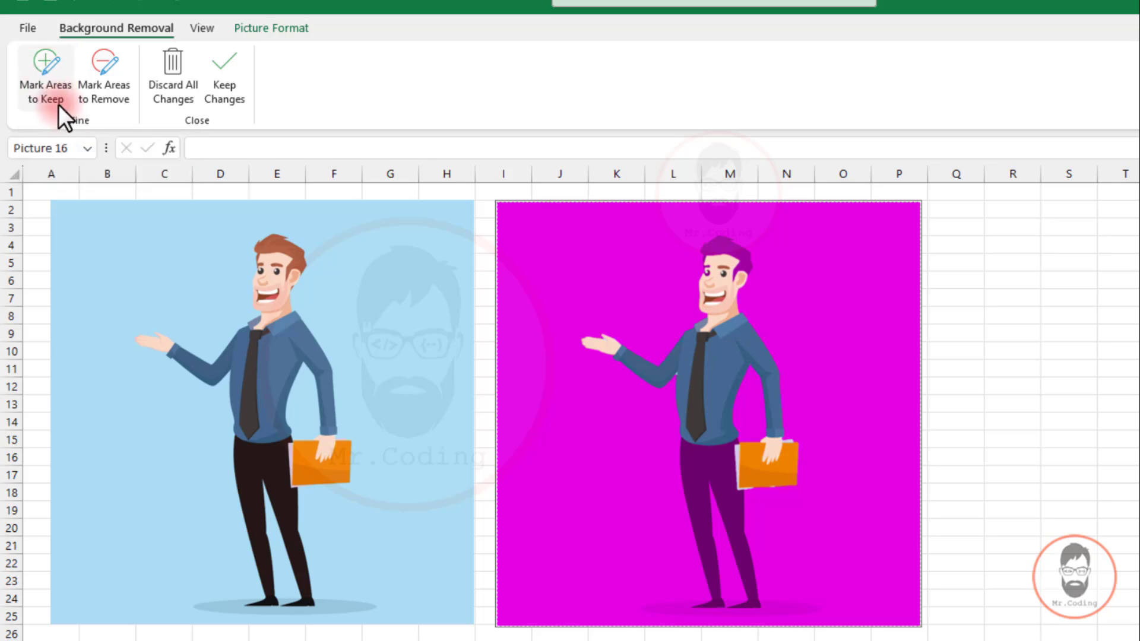
{"action": "left_click", "coordinate": [49, 66]}
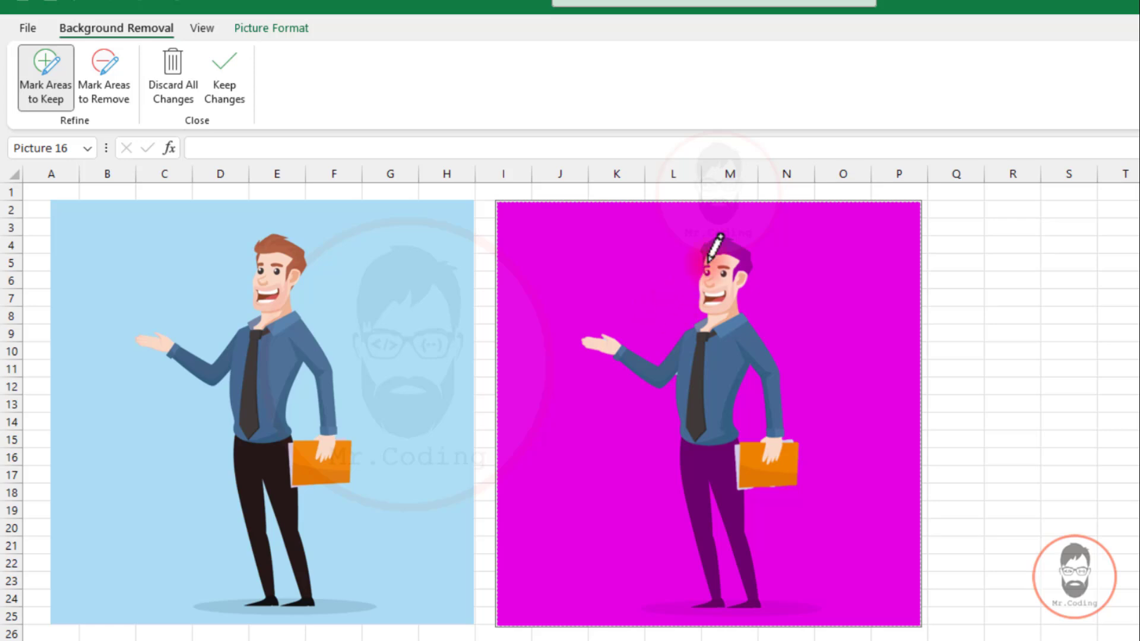
{"action": "mouse_move", "coordinate": [705, 256]}
{"action": "left_mouse_down"}
{"action": "mouse_move", "coordinate": [713, 238]}
{"action": "mouse_move", "coordinate": [731, 239]}
{"action": "mouse_move", "coordinate": [752, 262]}
{"action": "mouse_move", "coordinate": [738, 277]}
{"action": "mouse_move", "coordinate": [746, 241]}
{"action": "mouse_move", "coordinate": [731, 237]}
{"action": "mouse_move", "coordinate": [754, 248]}
{"action": "mouse_move", "coordinate": [713, 249]}
{"action": "mouse_move", "coordinate": [738, 252]}
{"action": "mouse_move", "coordinate": [726, 252]}
{"action": "mouse_move", "coordinate": [742, 260]}
{"action": "mouse_move", "coordinate": [733, 283]}
{"action": "left_mouse_up"}
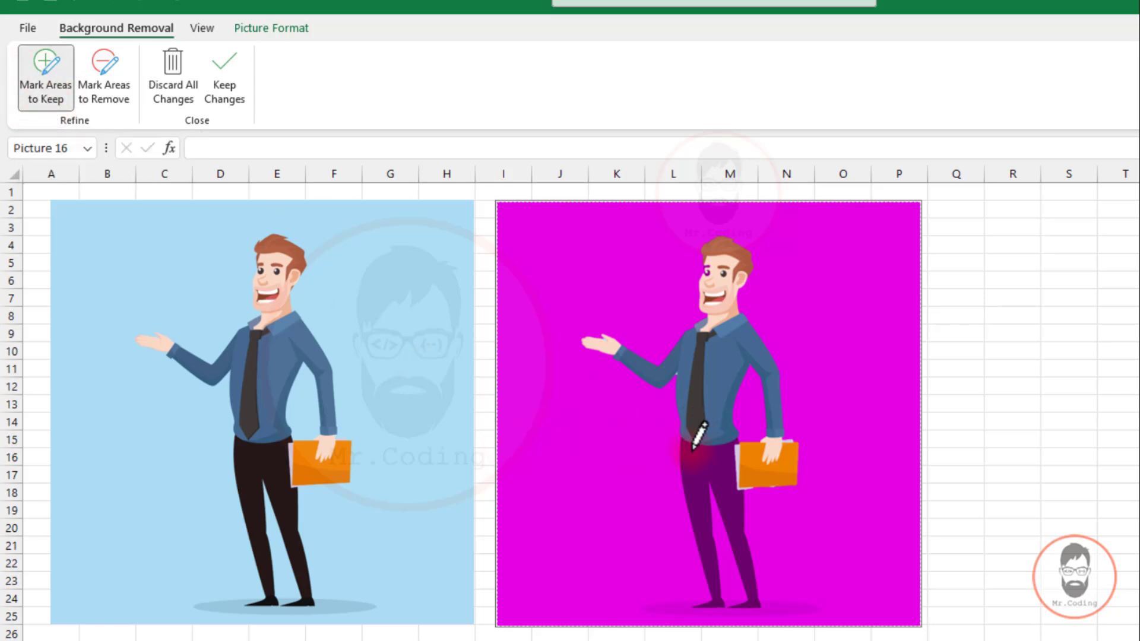
{"action": "mouse_move", "coordinate": [684, 442]}
{"action": "left_mouse_down"}
{"action": "mouse_move", "coordinate": [693, 520]}
{"action": "mouse_move", "coordinate": [722, 604]}
{"action": "mouse_move", "coordinate": [704, 451]}
{"action": "mouse_move", "coordinate": [695, 455]}
{"action": "mouse_move", "coordinate": [725, 448]}
{"action": "mouse_move", "coordinate": [754, 579]}
{"action": "mouse_move", "coordinate": [743, 588]}
{"action": "left_mouse_up"}
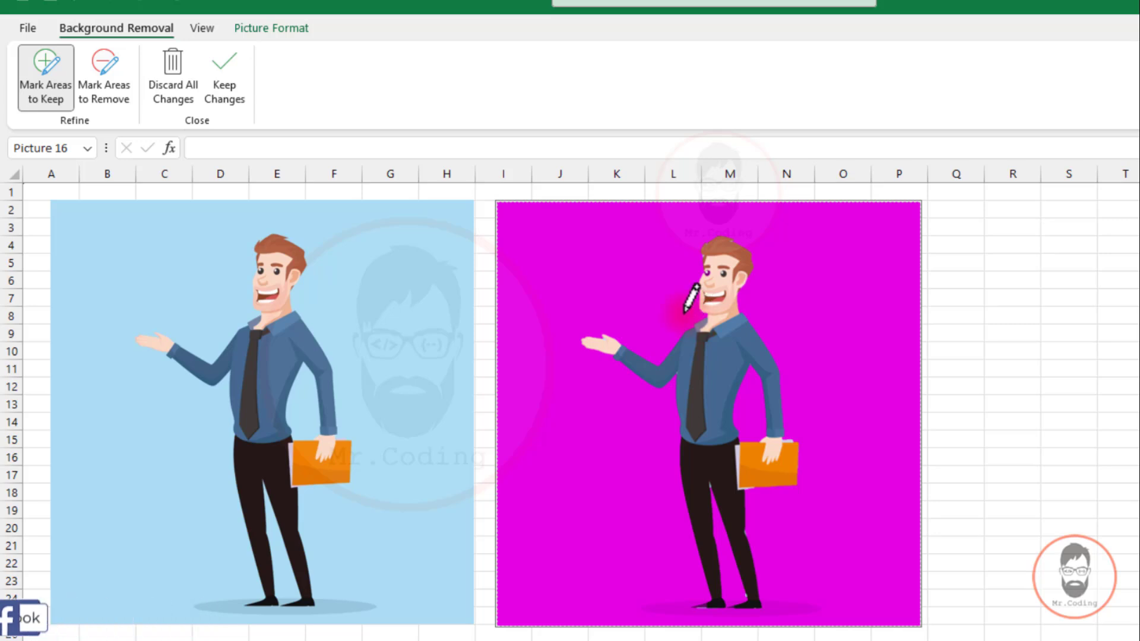
{"action": "left_click", "coordinate": [220, 90]}
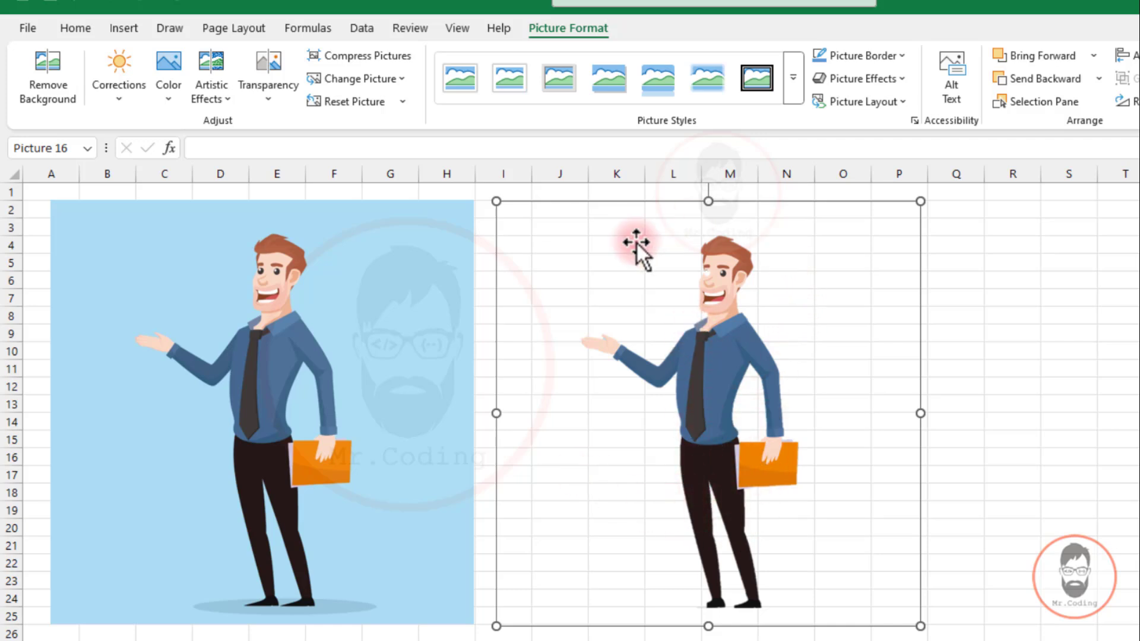
{"action": "left_click_drag", "start_coordinate": [725, 331], "coordinate": [747, 249]}
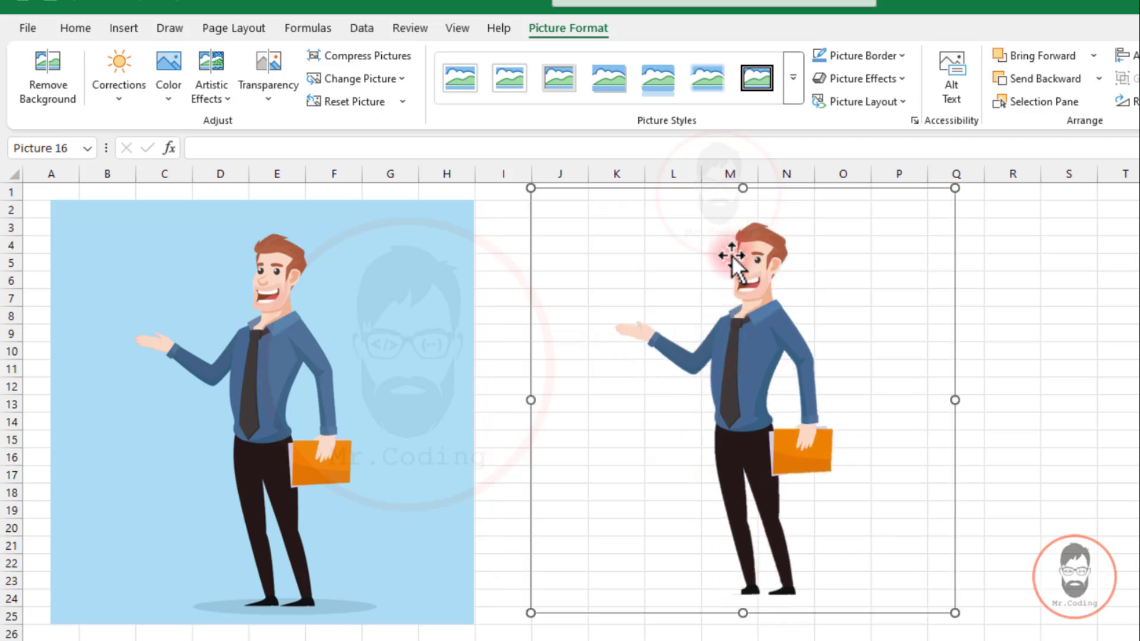
{"action": "left_click_drag", "start_coordinate": [752, 359], "coordinate": [723, 367]}
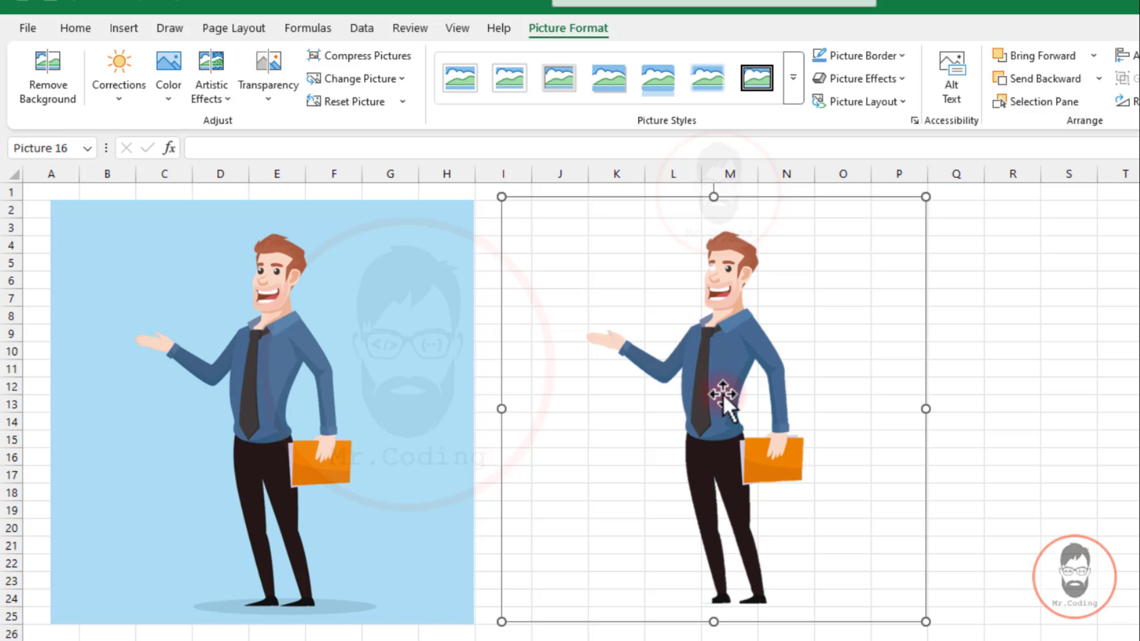
- Refine the copy's background removal by marking the orange folder for removal, keep the changes and shift the picture
{"action": "left_click", "coordinate": [42, 64]}
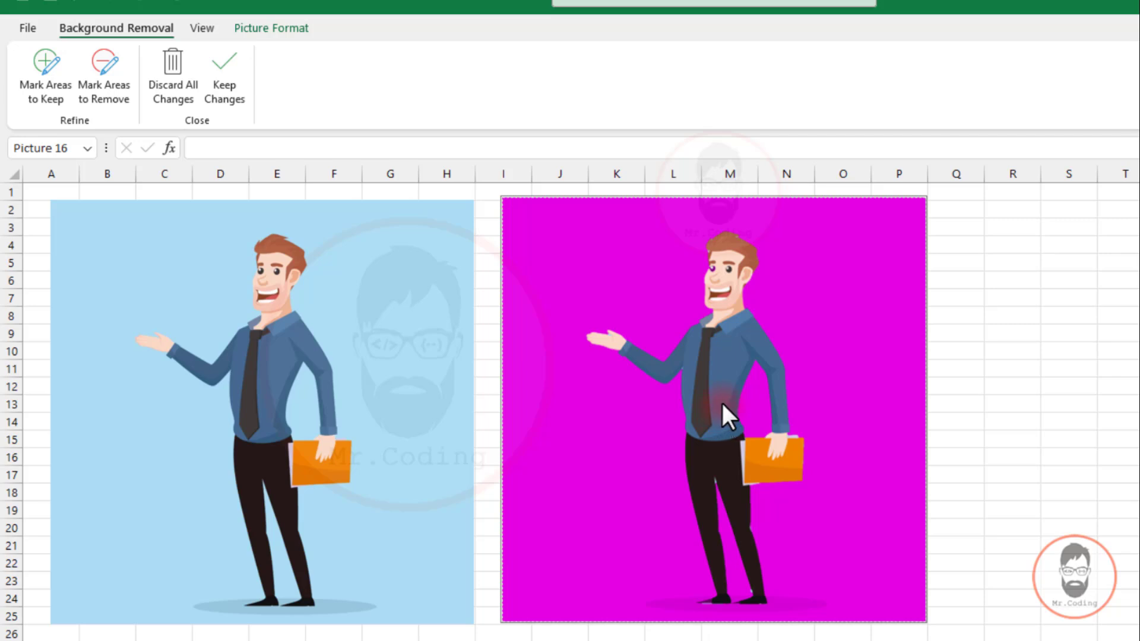
{"action": "left_click", "coordinate": [40, 72]}
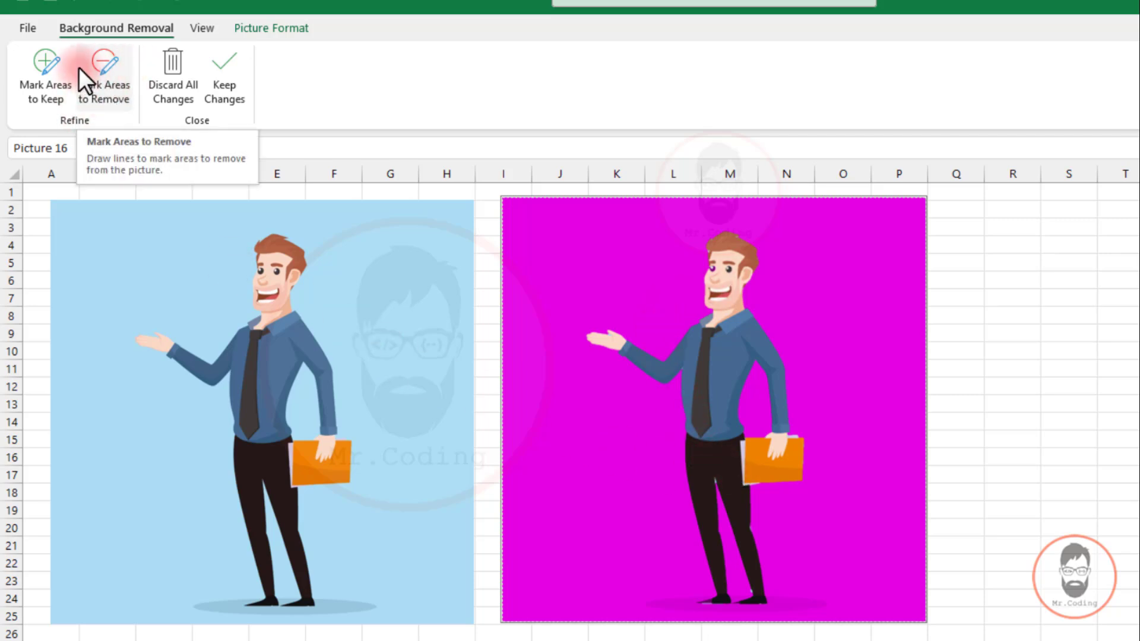
{"action": "left_click", "coordinate": [104, 80]}
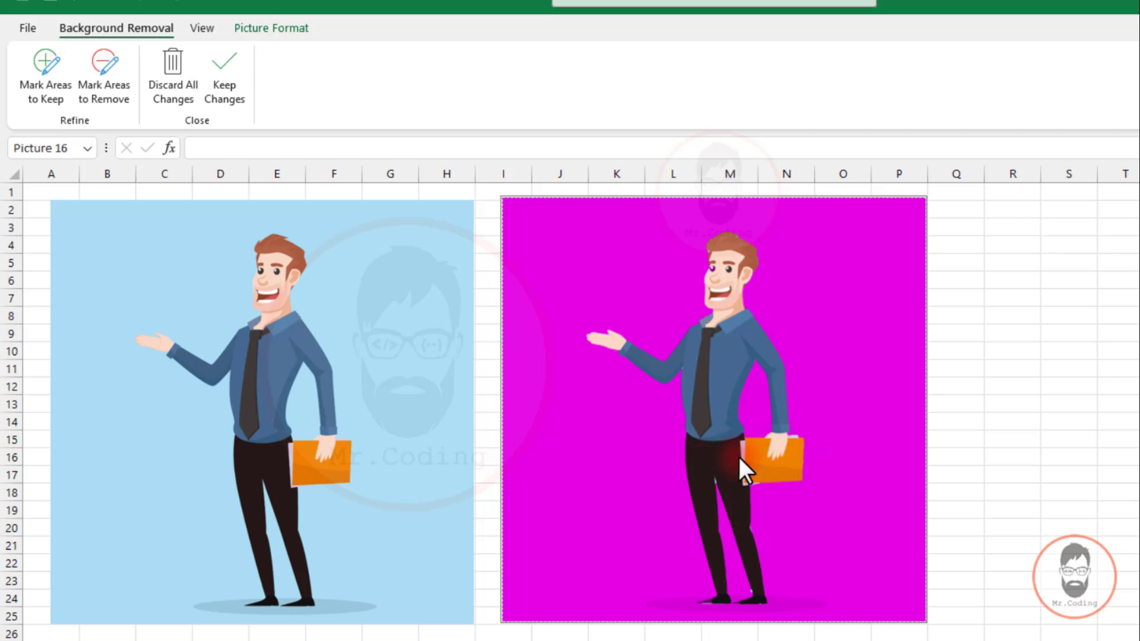
{"action": "left_click", "coordinate": [105, 66]}
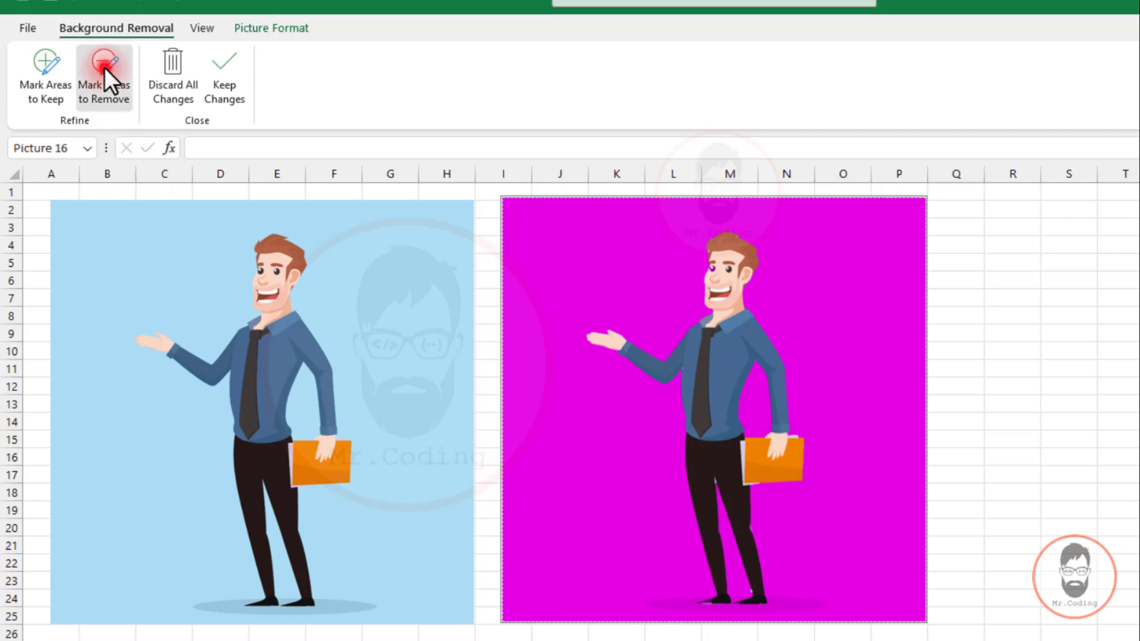
{"action": "mouse_move", "coordinate": [751, 443]}
{"action": "left_mouse_down"}
{"action": "mouse_move", "coordinate": [749, 476]}
{"action": "mouse_move", "coordinate": [752, 446]}
{"action": "mouse_move", "coordinate": [796, 472]}
{"action": "left_mouse_up"}
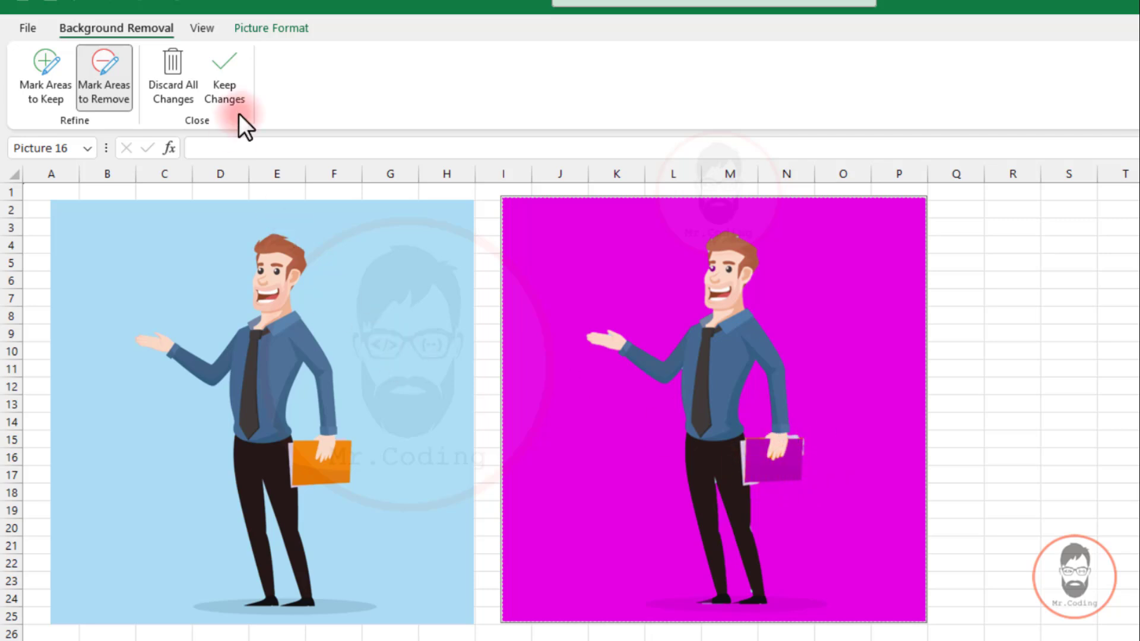
{"action": "left_click", "coordinate": [228, 88]}
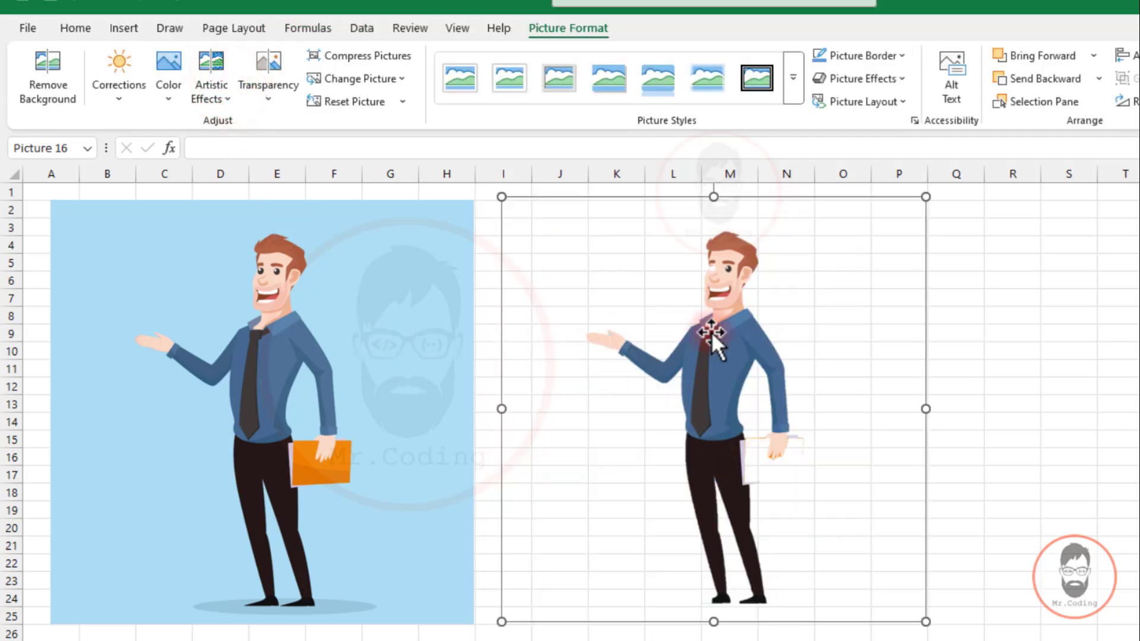
{"action": "left_click_drag", "start_coordinate": [712, 332], "coordinate": [682, 346]}
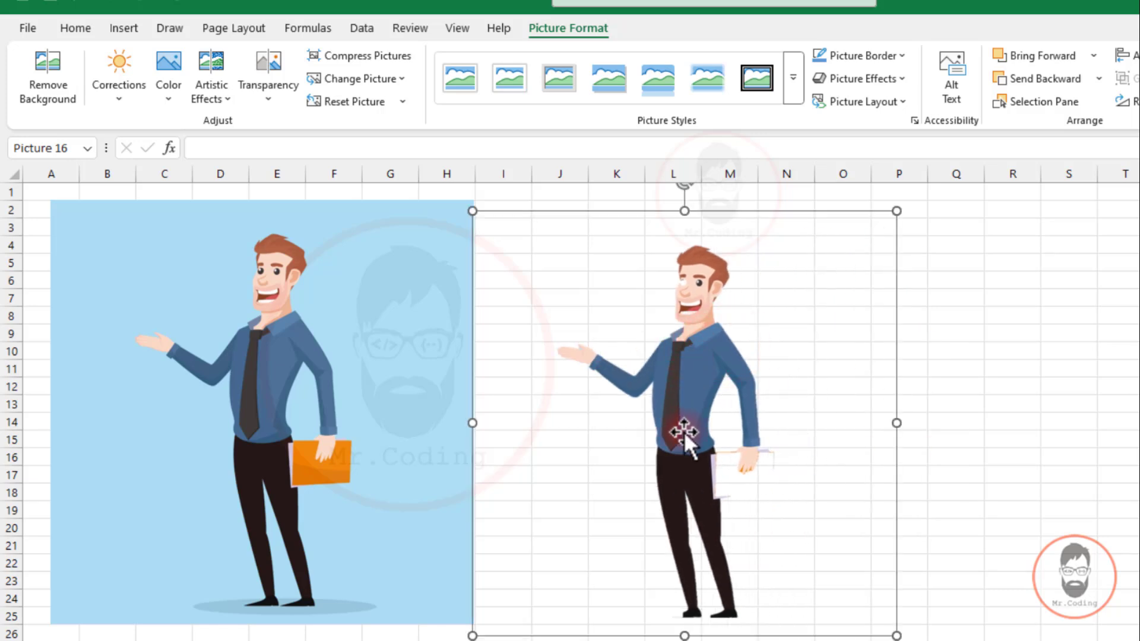
- Discard all background removal changes on the copied picture and move it away from the original
{"action": "left_click", "coordinate": [44, 59]}
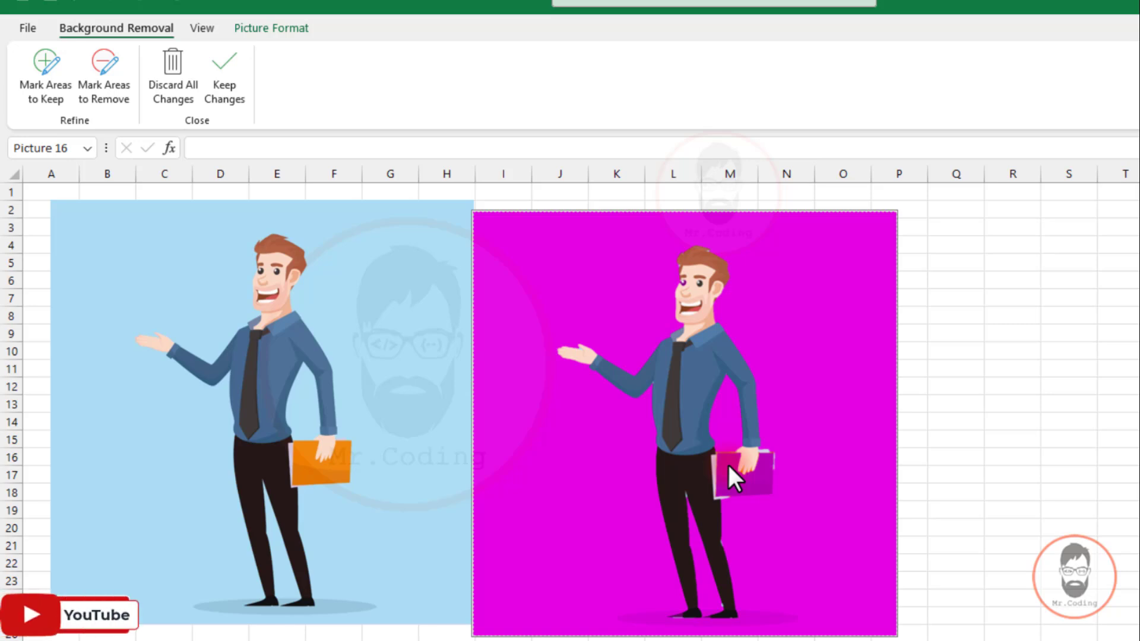
{"action": "left_click", "coordinate": [171, 74]}
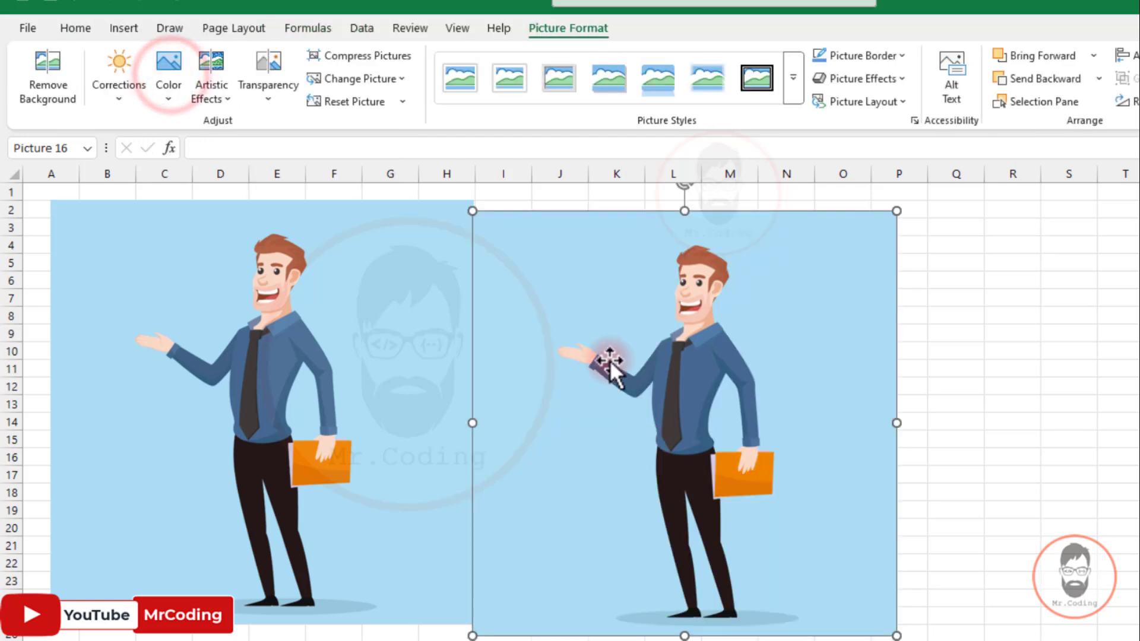
{"action": "left_click_drag", "start_coordinate": [608, 336], "coordinate": [695, 327]}
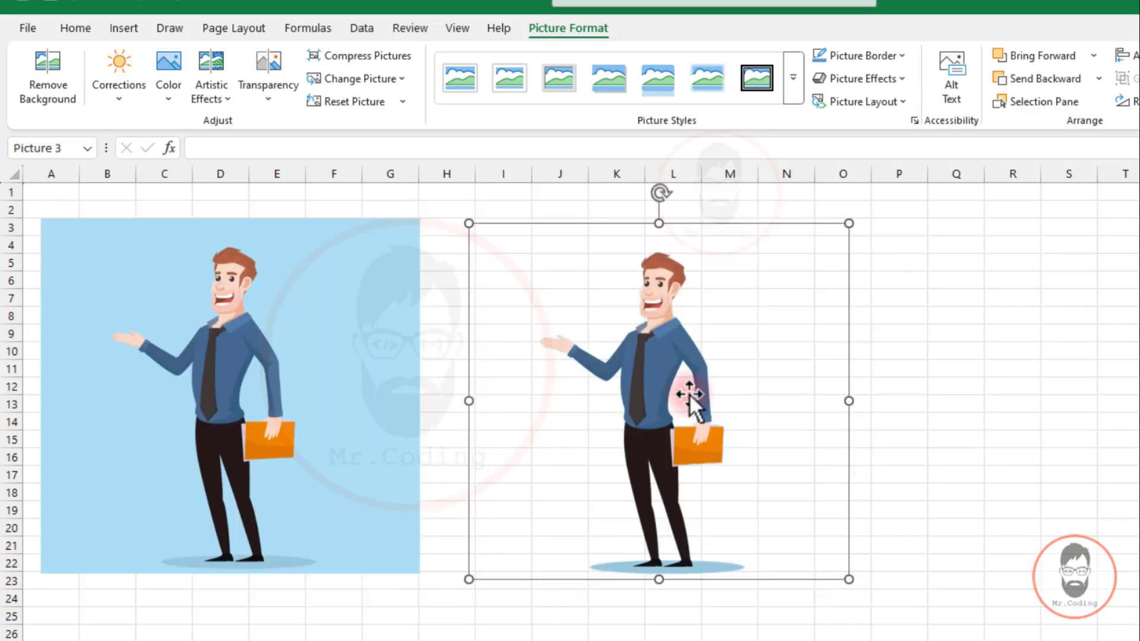
- Reposition the background-free copy beside the original picture
{"action": "left_click_drag", "start_coordinate": [689, 393], "coordinate": [640, 383]}
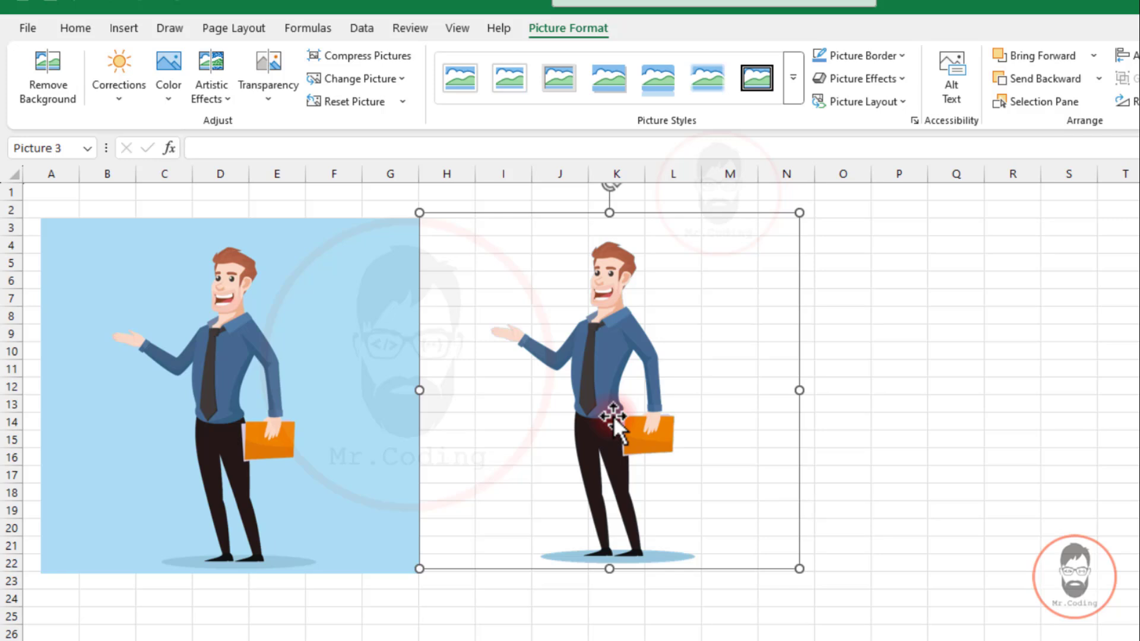
{"action": "left_click_drag", "start_coordinate": [642, 318], "coordinate": [681, 319]}
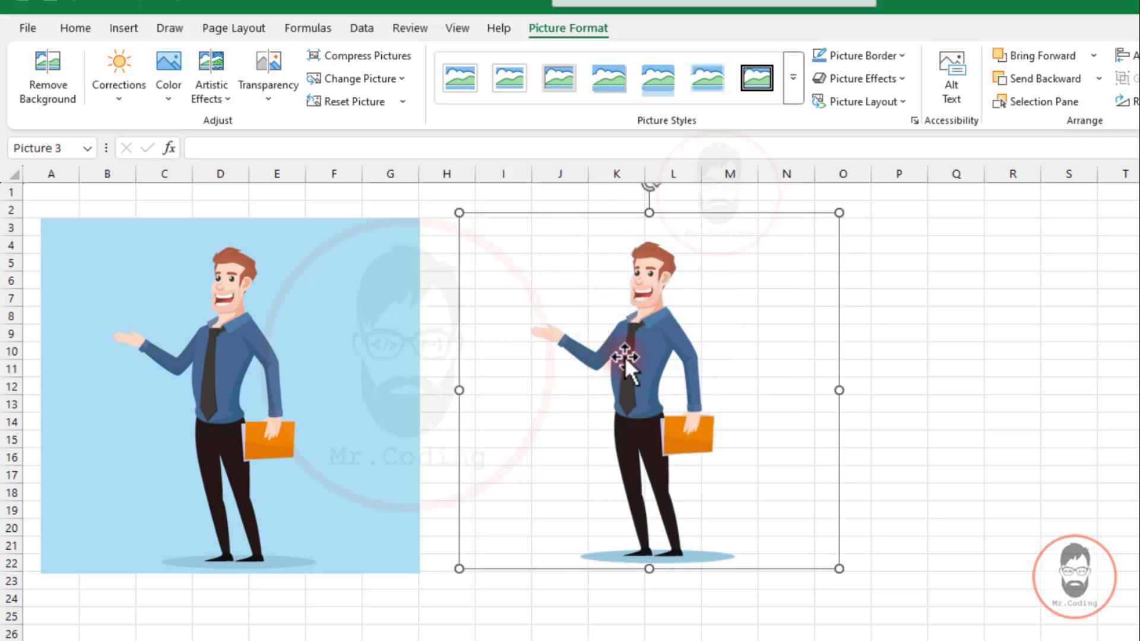
{"action": "left_click_drag", "start_coordinate": [625, 356], "coordinate": [606, 363]}
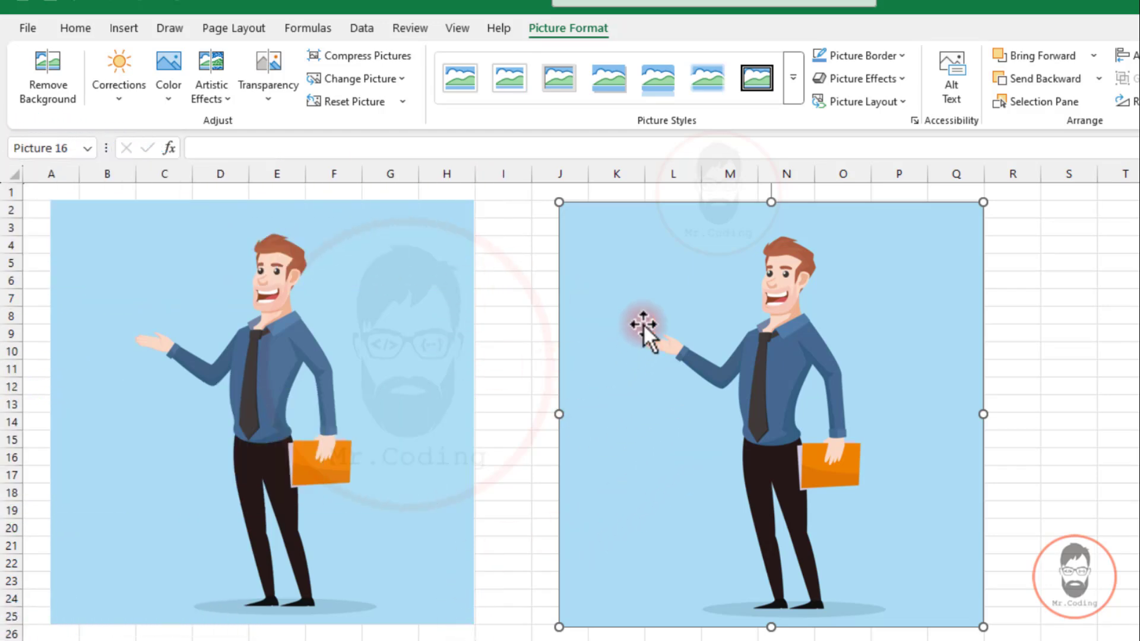
- Shift the second picture slightly towards the original and apply a much brighter, lower-contrast correction preset to it
{"action": "left_click_drag", "start_coordinate": [691, 271], "coordinate": [667, 263]}
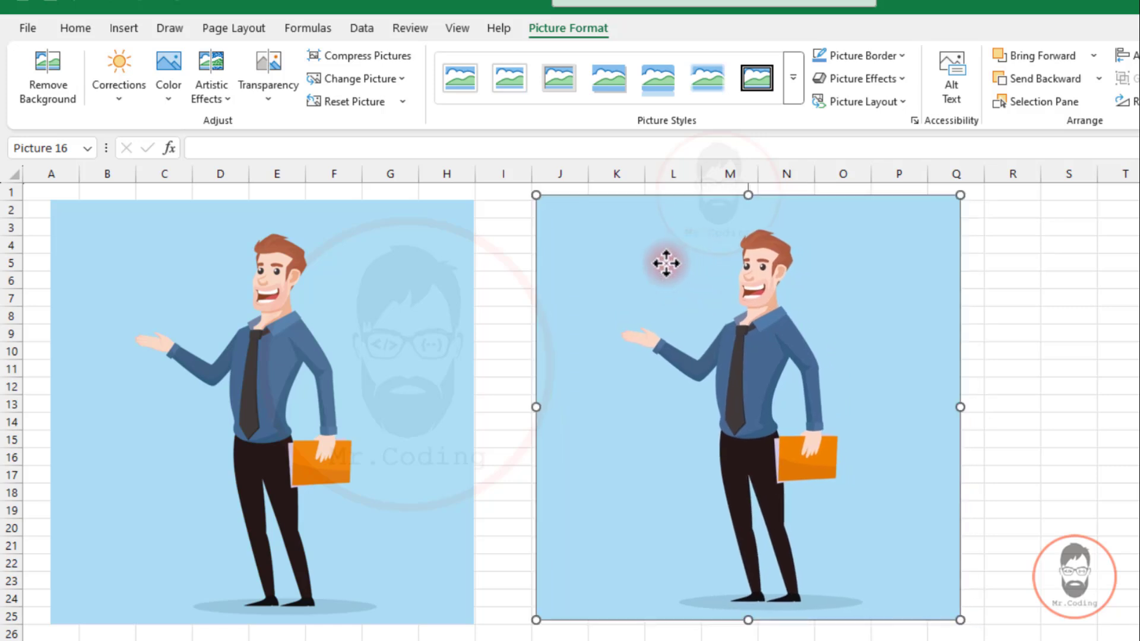
{"action": "left_click", "coordinate": [115, 98]}
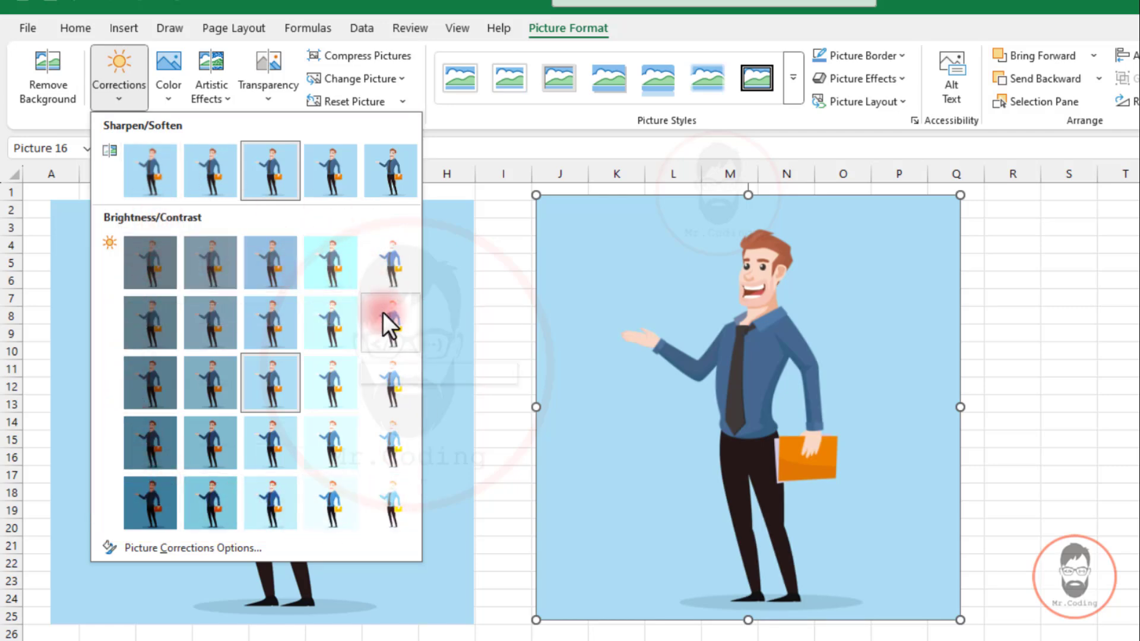
{"action": "left_click", "coordinate": [383, 333]}
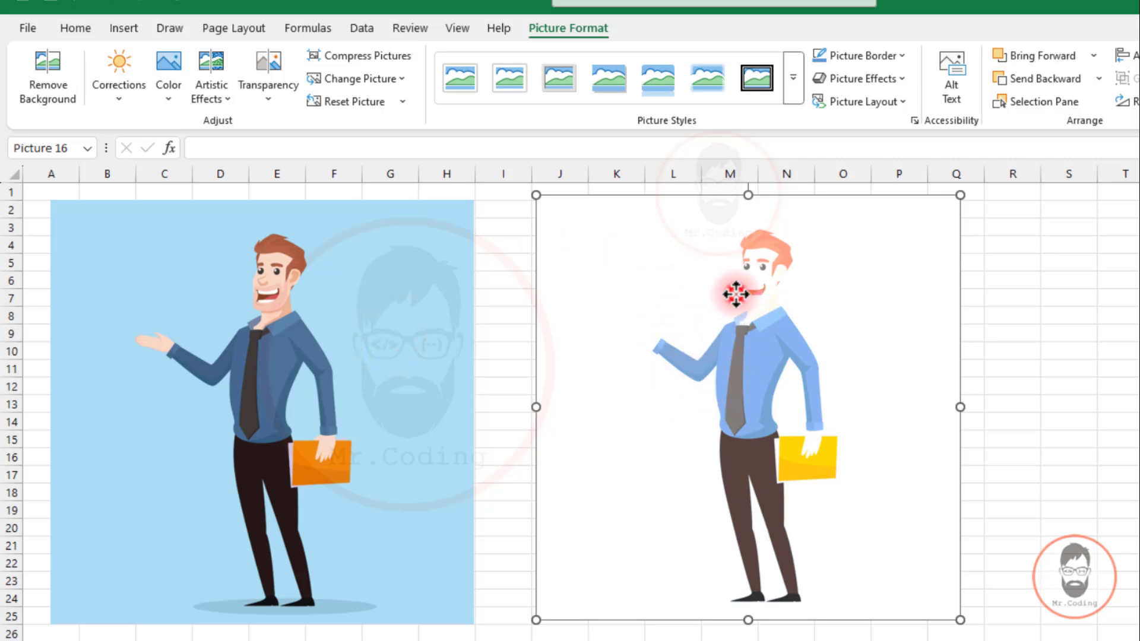
- Apply the correction preset with Brightness -40% and Contrast +40% to the second picture
{"action": "left_click", "coordinate": [115, 95]}
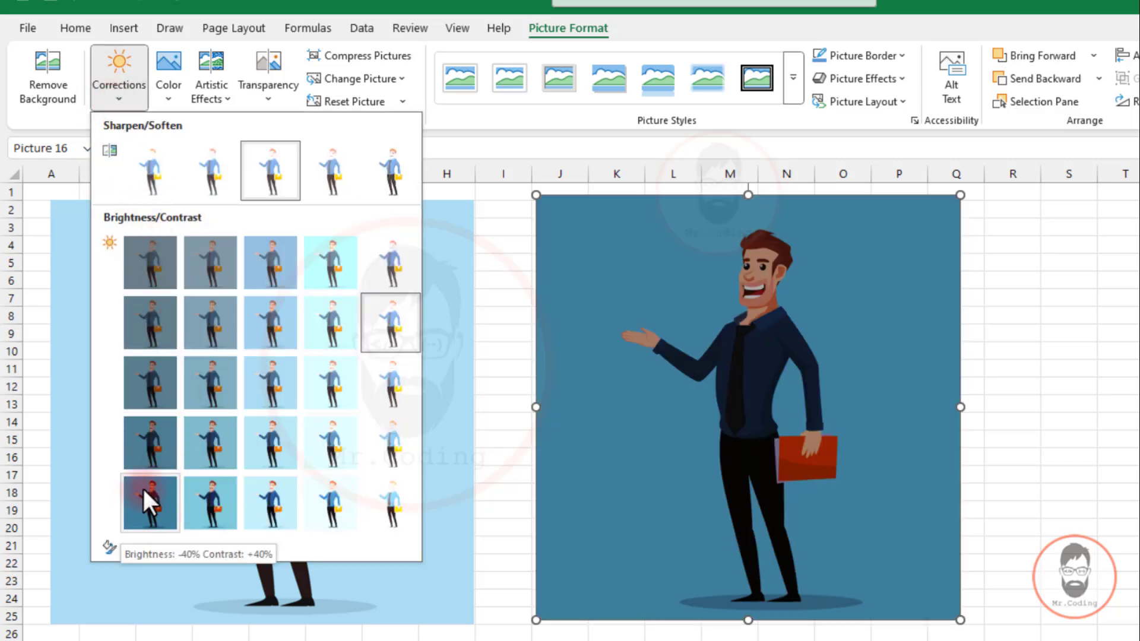
{"action": "left_click", "coordinate": [148, 493]}
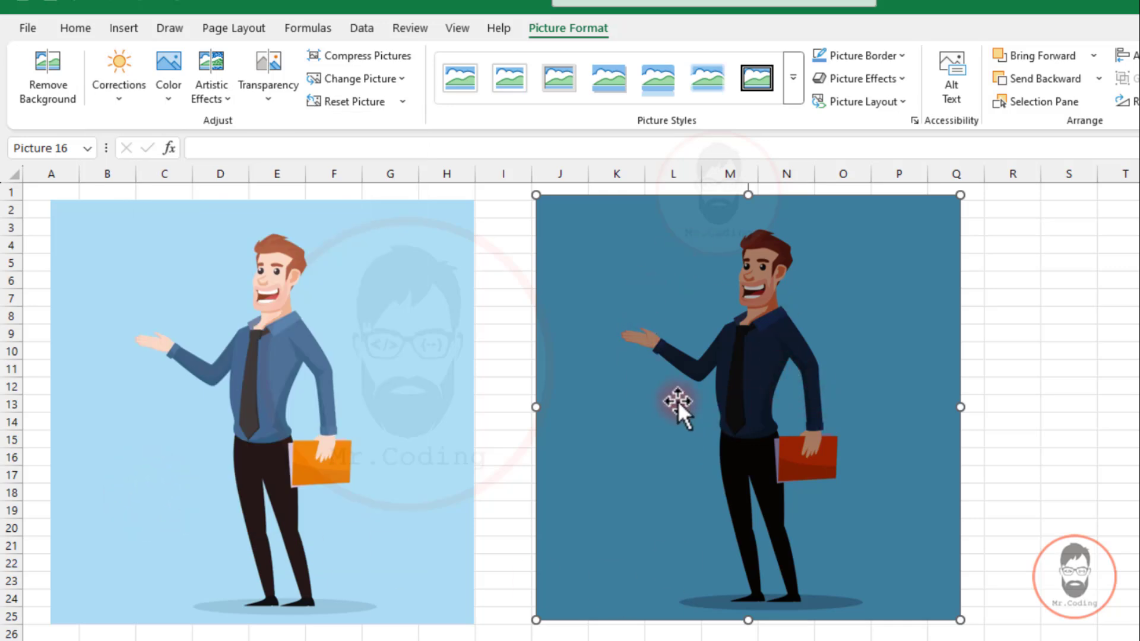
{"action": "left_click", "coordinate": [120, 98]}
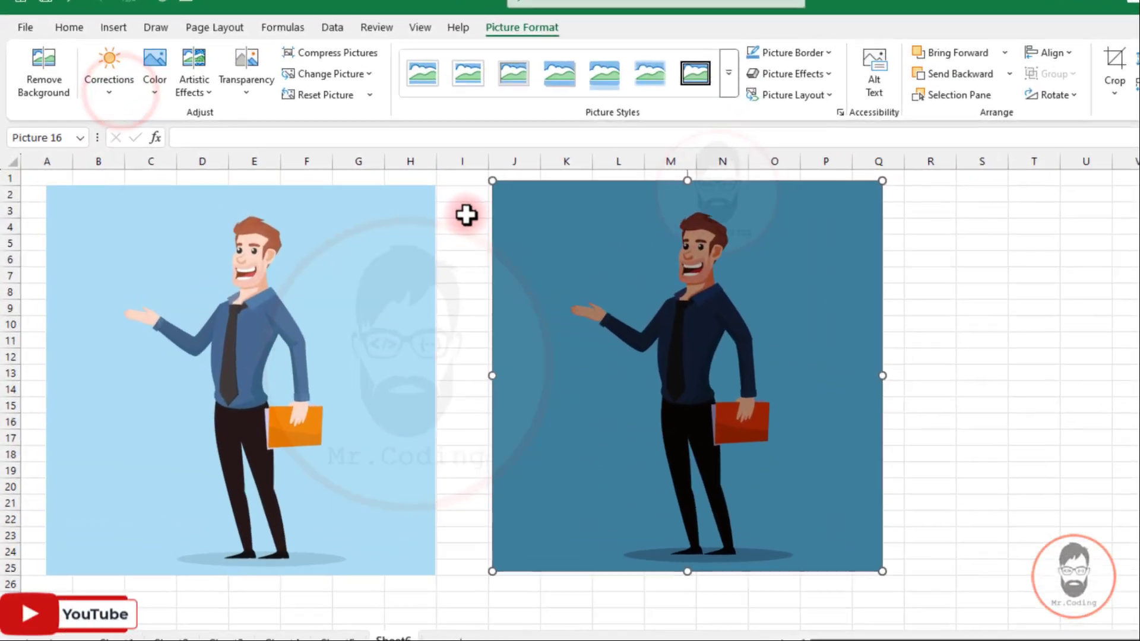
- Replace the darkened picture with a fresh duplicate of the original, placed beside it over columns I to P
{"action": "key", "text": "Delete"}
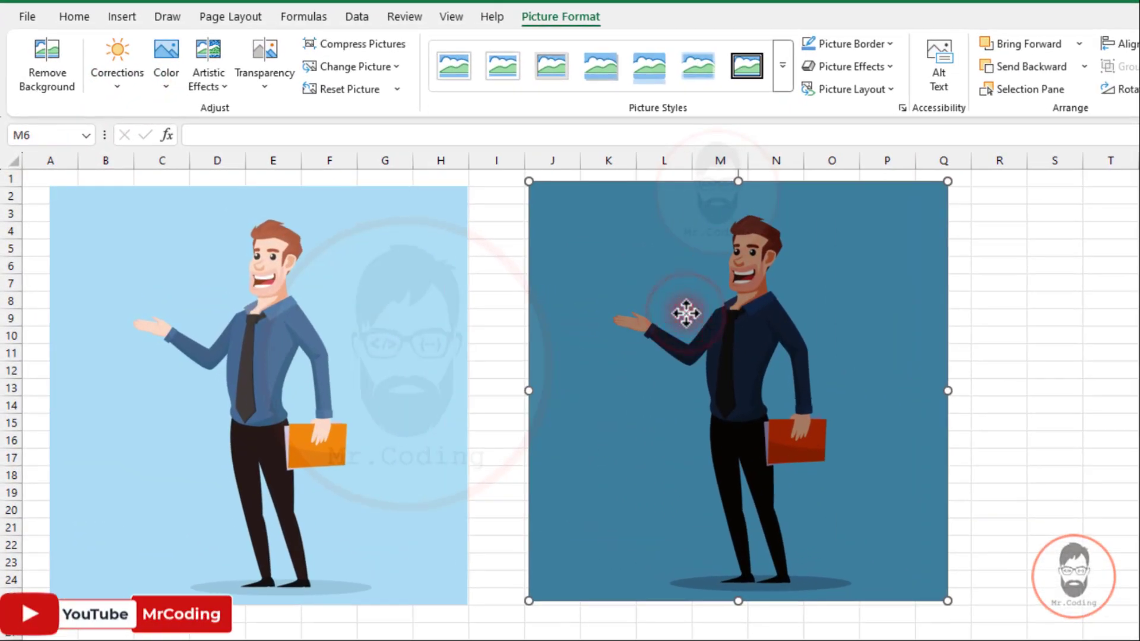
{"action": "left_click", "coordinate": [355, 332]}
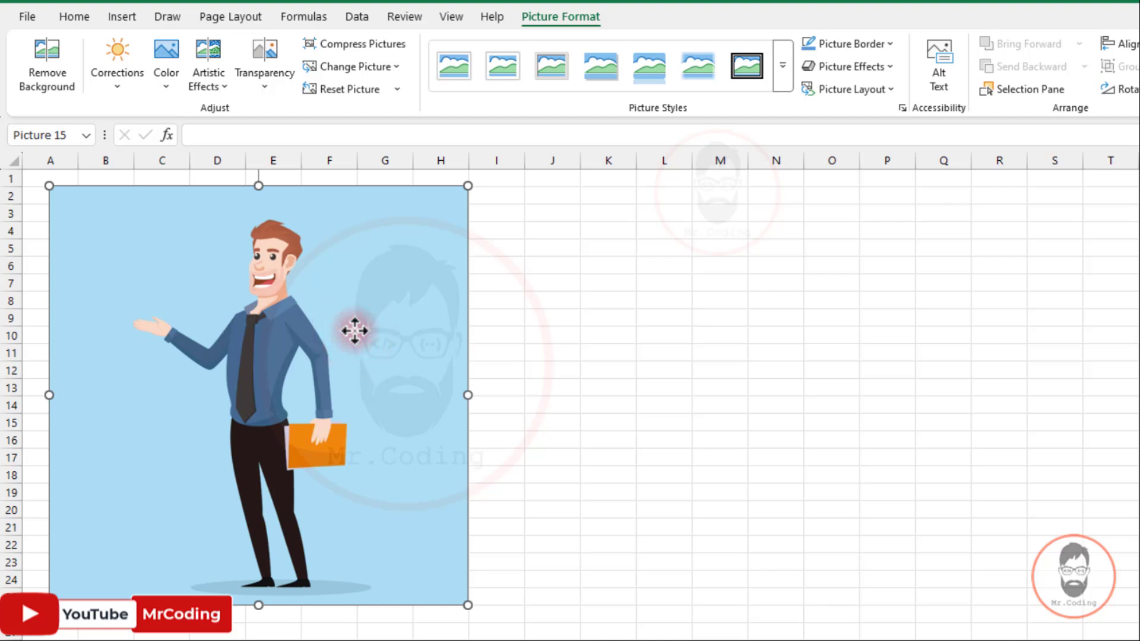
{"action": "key", "text": "ctrl+d"}
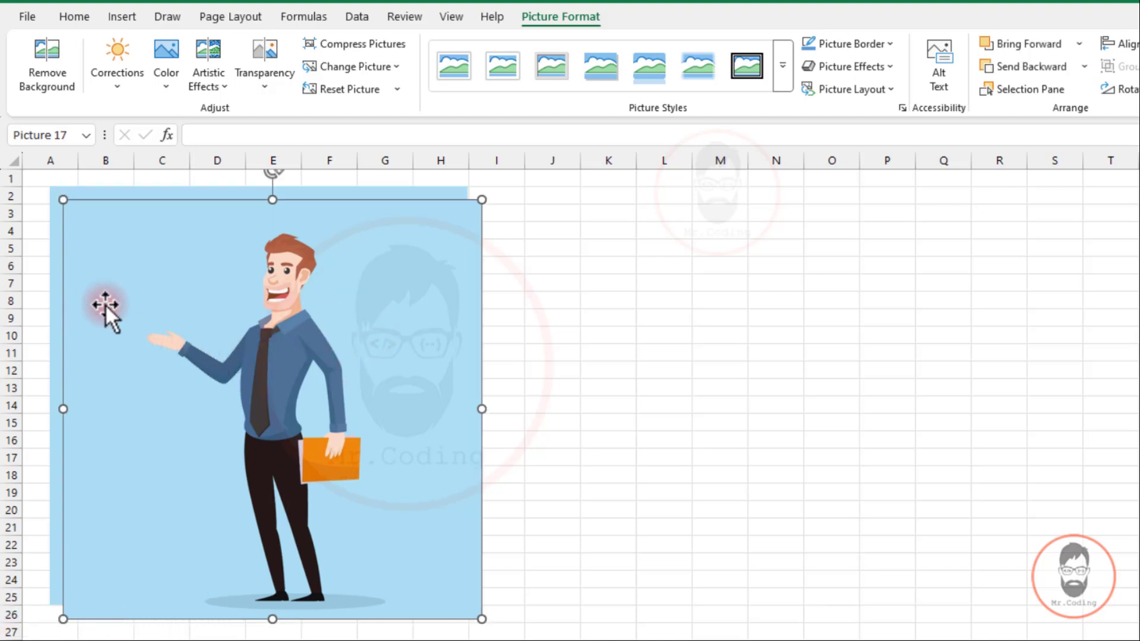
{"action": "left_click_drag", "start_coordinate": [105, 304], "coordinate": [535, 287]}
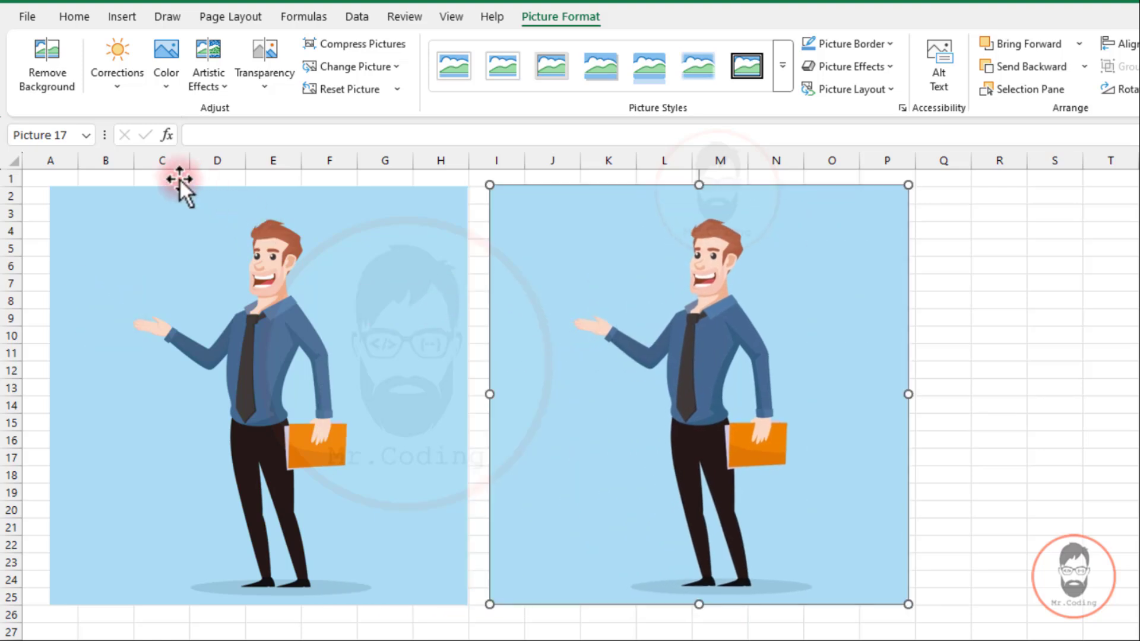
- Open the Picture Corrections Options for the duplicate and examine the other Format Picture categories before returning to the corrections
{"action": "left_click", "coordinate": [114, 78]}
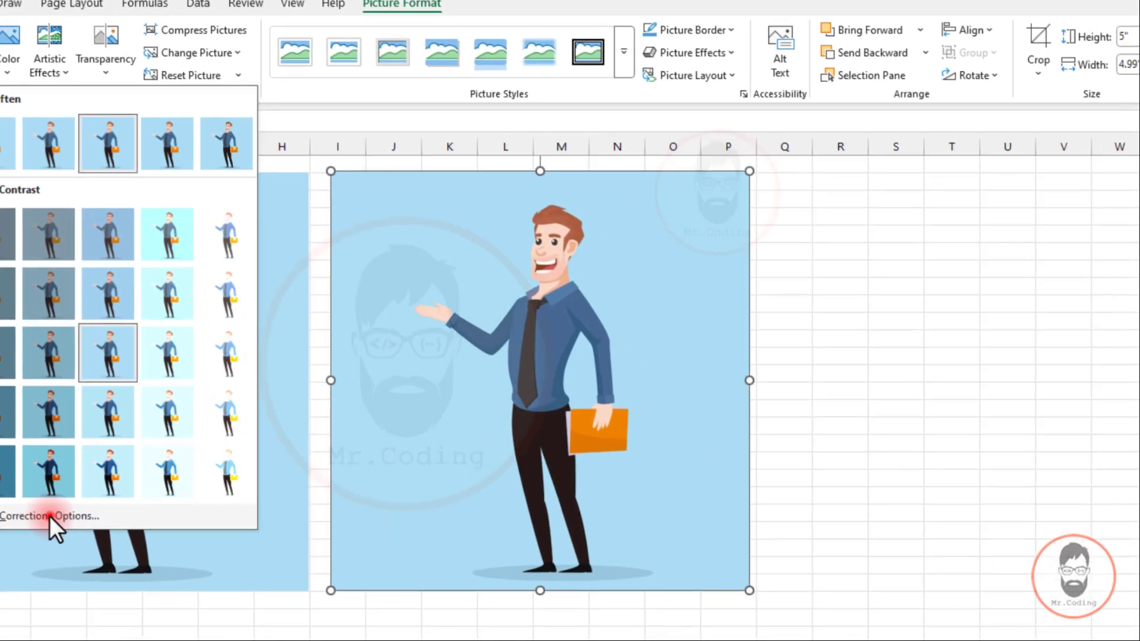
{"action": "left_click", "coordinate": [206, 529]}
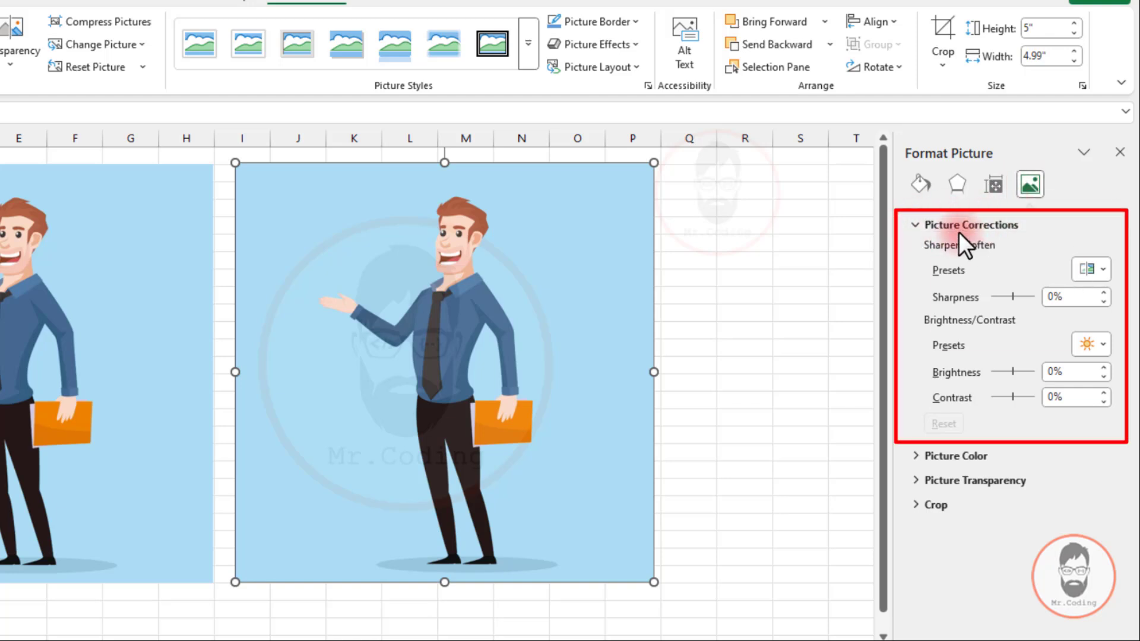
{"action": "left_click", "coordinate": [993, 185]}
{"action": "left_click", "coordinate": [959, 184]}
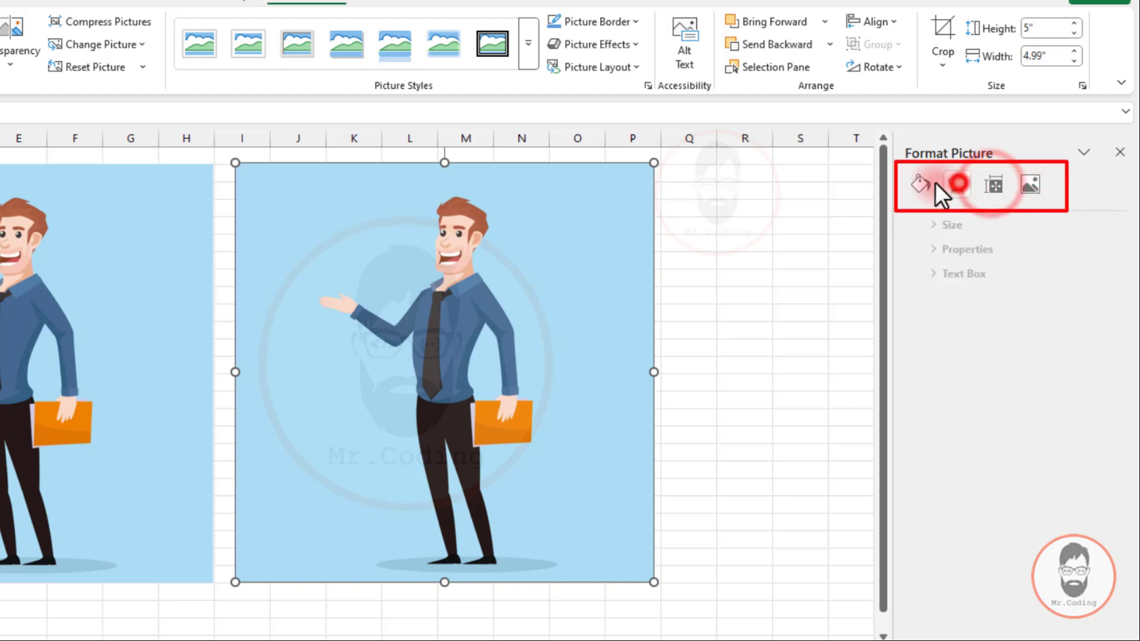
{"action": "left_click", "coordinate": [922, 184]}
{"action": "left_click", "coordinate": [1030, 185]}
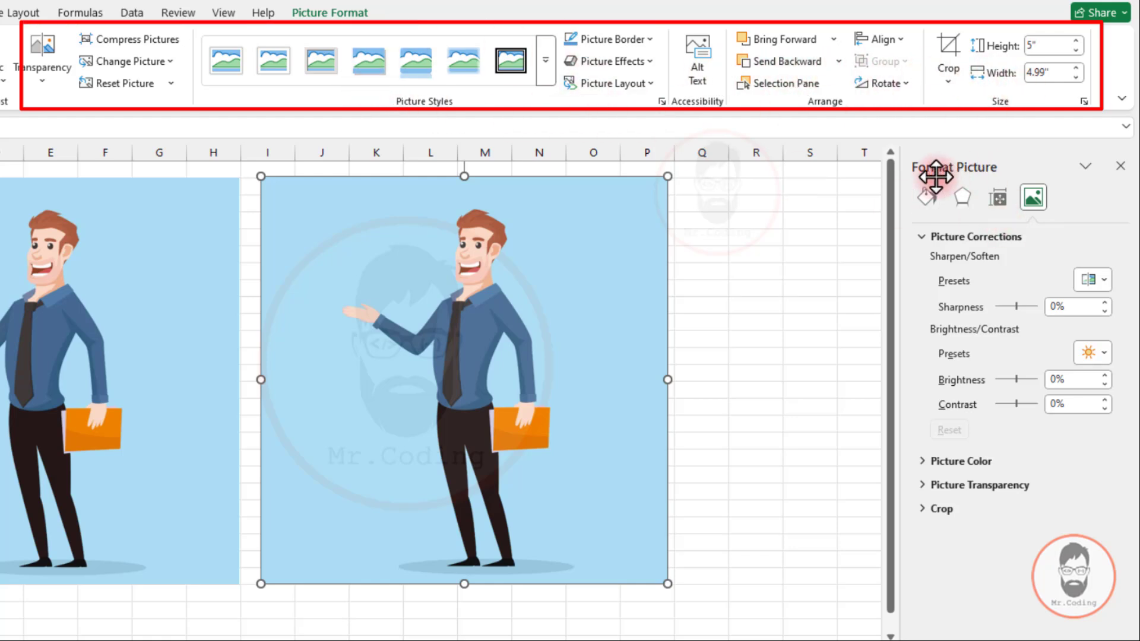
{"action": "left_click", "coordinate": [1000, 192]}
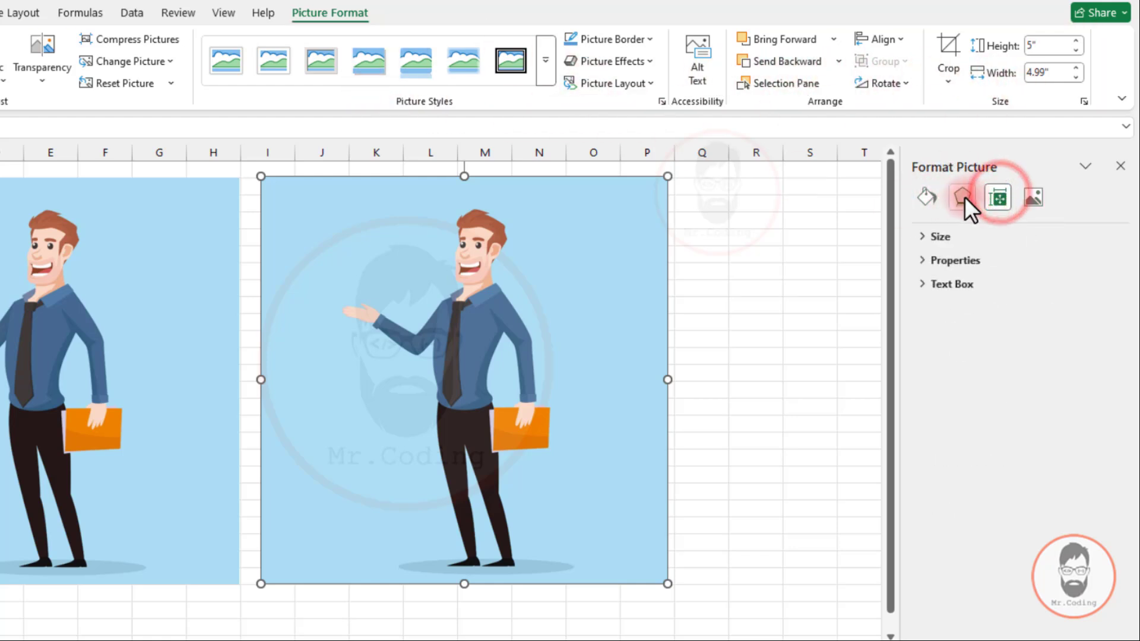
{"action": "left_click", "coordinate": [930, 200]}
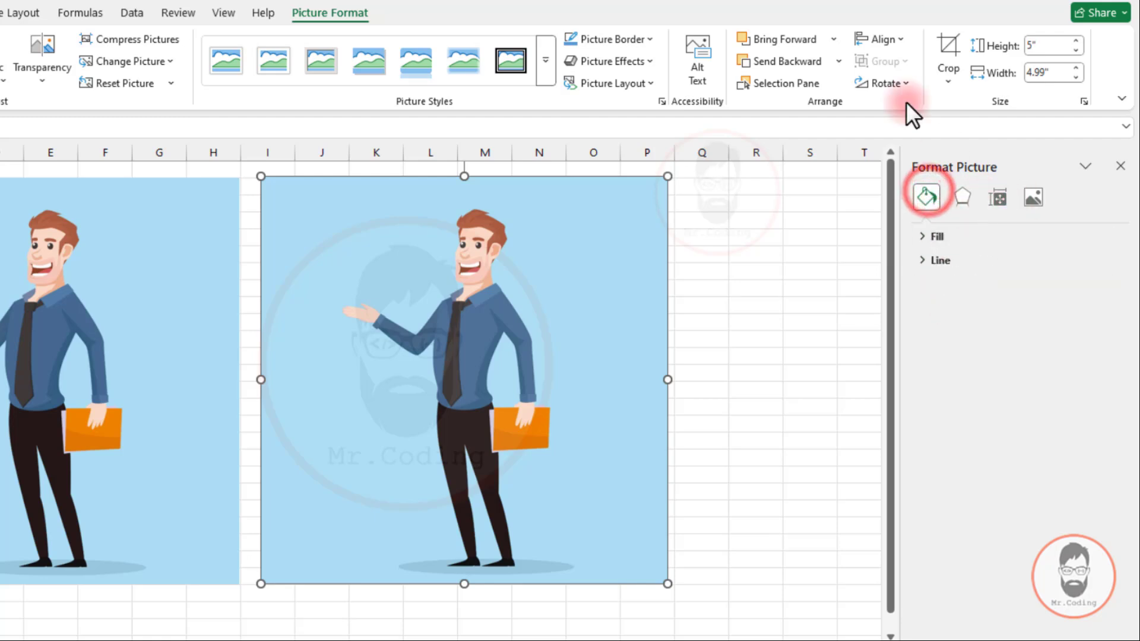
{"action": "left_click", "coordinate": [1028, 202]}
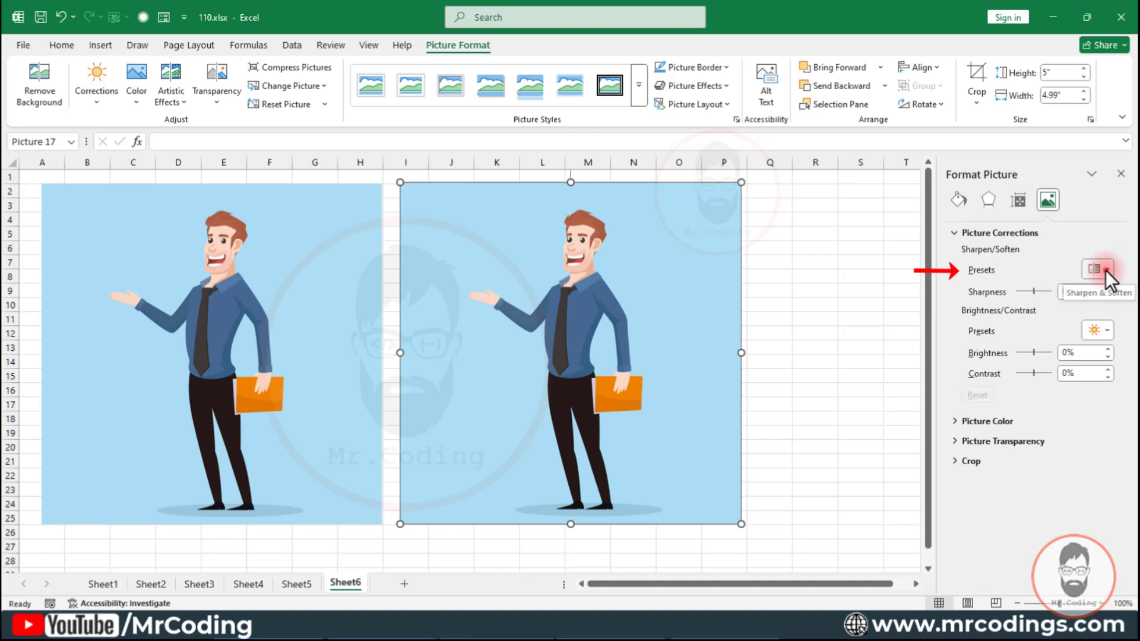
- Review the Sharpen/Soften presets and set the duplicate's sharpness to -40%
{"action": "left_click", "coordinate": [1101, 255]}
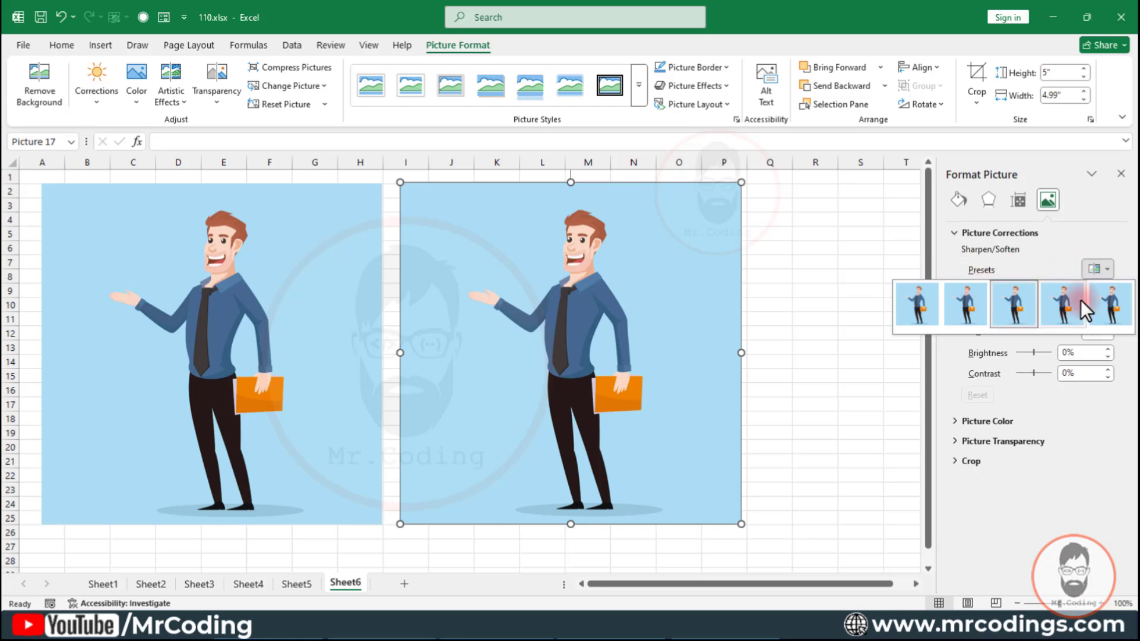
{"action": "left_click", "coordinate": [86, 92]}
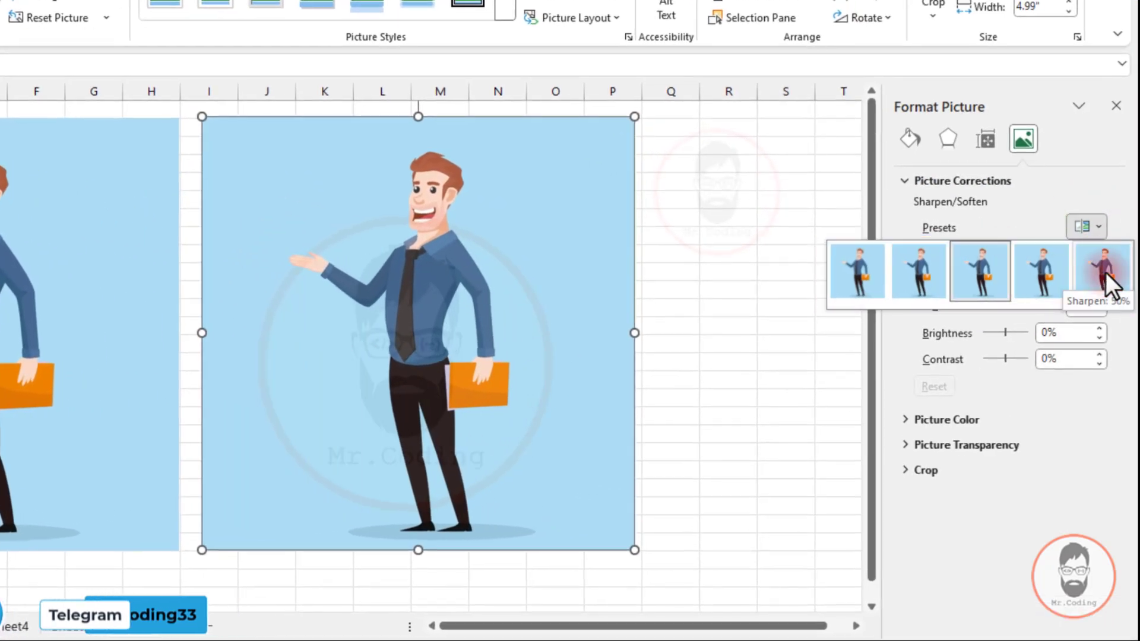
{"action": "left_click", "coordinate": [870, 259]}
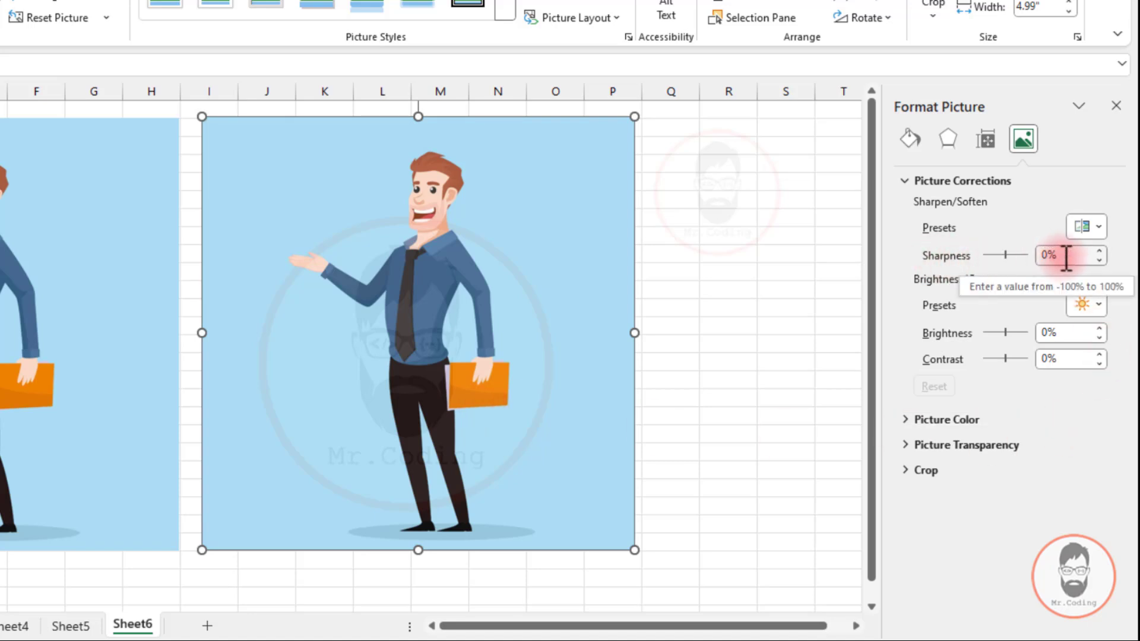
{"action": "left_click", "coordinate": [1047, 255]}
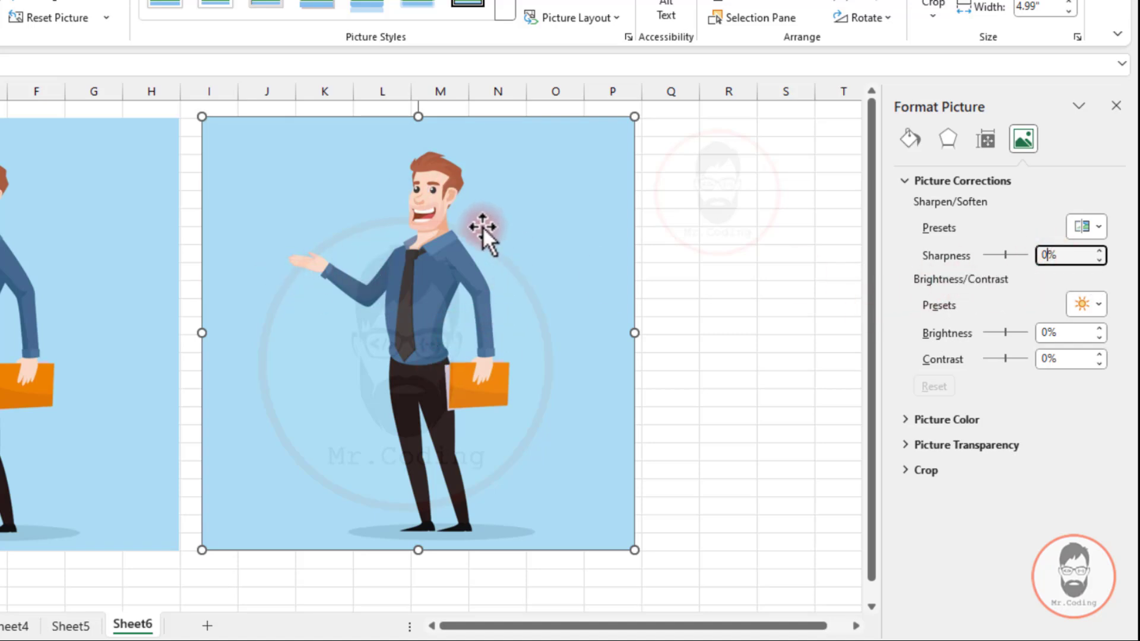
{"action": "left_click", "coordinate": [1100, 261]}
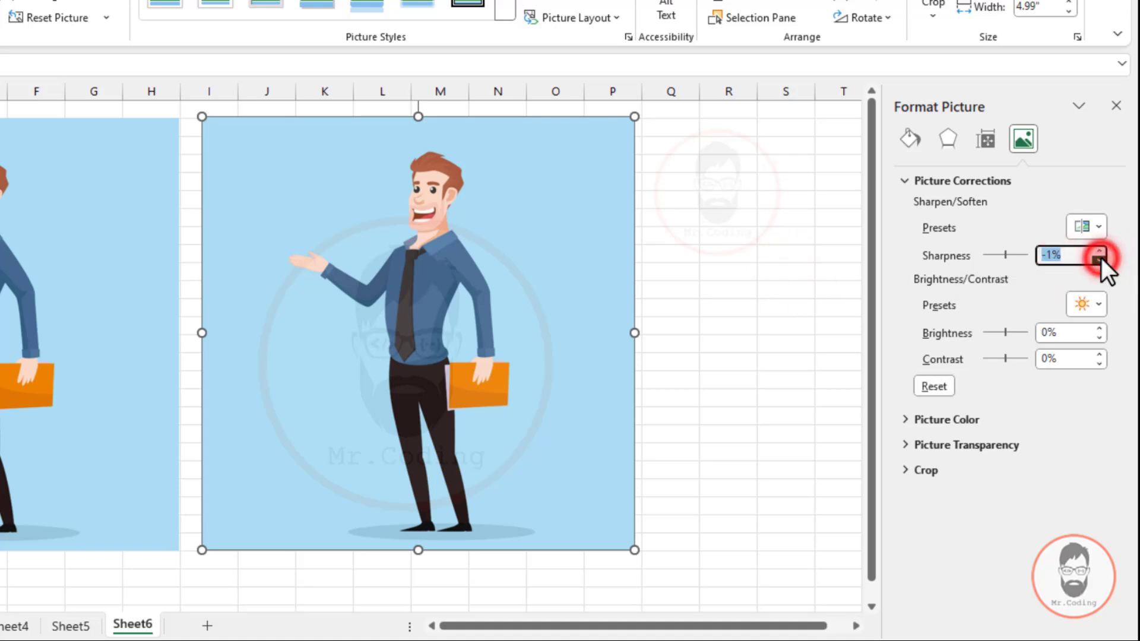
{"action": "left_click_drag", "start_coordinate": [1099, 260], "coordinate": [1100, 261]}
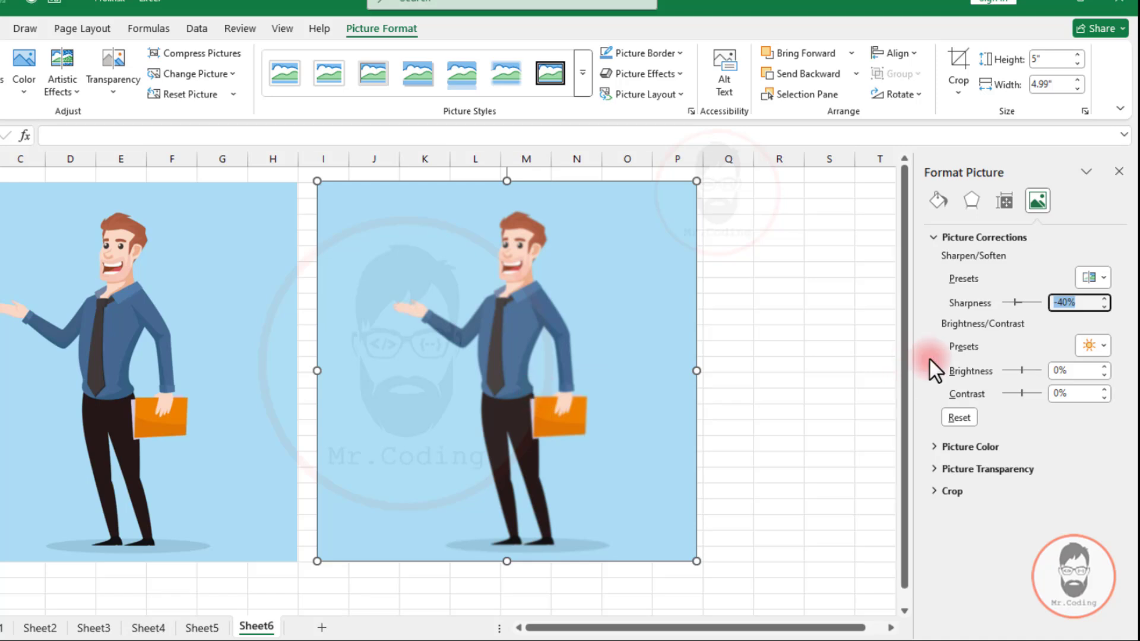
- Set the duplicate picture's sharpness to 52%
{"action": "left_click", "coordinate": [1014, 301]}
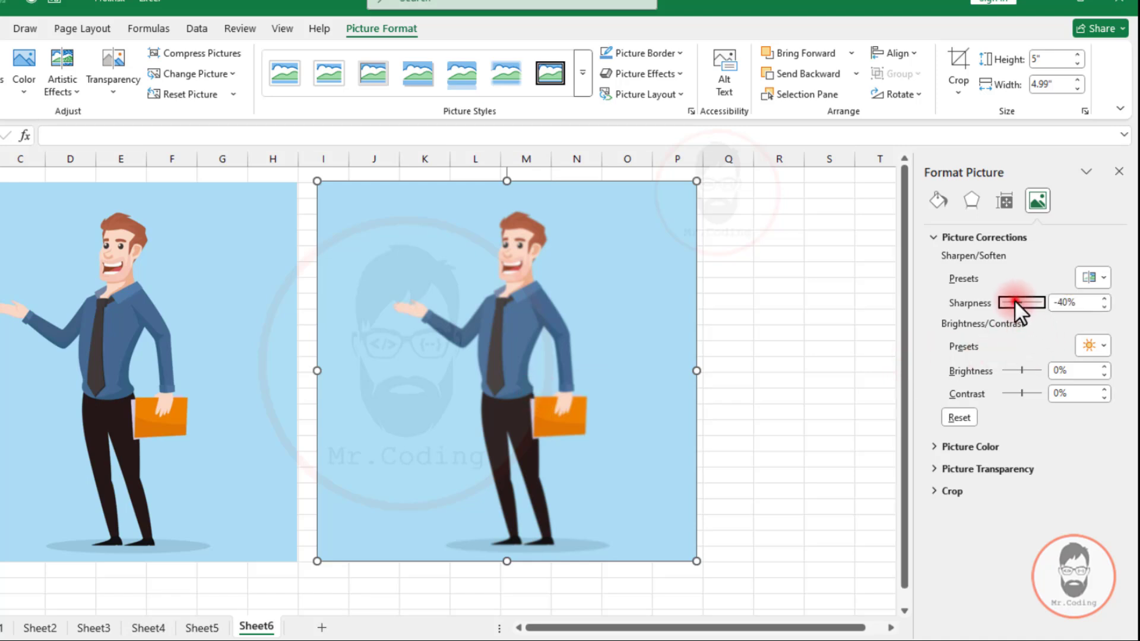
{"action": "left_click_drag", "start_coordinate": [1014, 301], "coordinate": [1032, 314]}
{"action": "left_click", "coordinate": [1065, 306]}
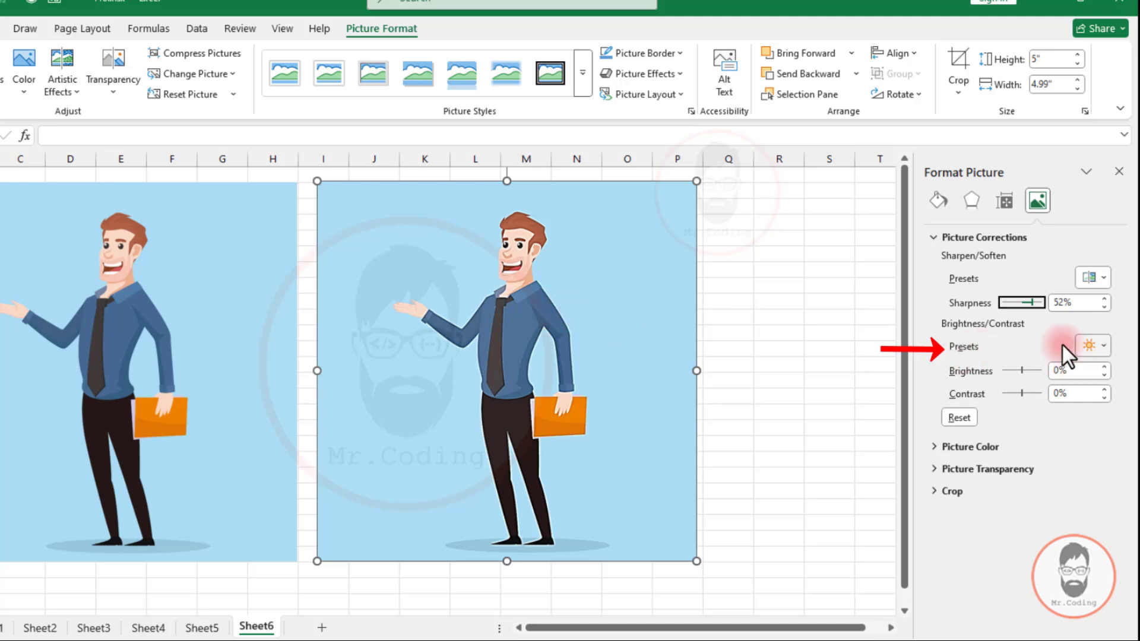
- Review the Brightness/Contrast presets and adjust the duplicate's brightness up and down to 6%
{"action": "left_click", "coordinate": [1103, 345]}
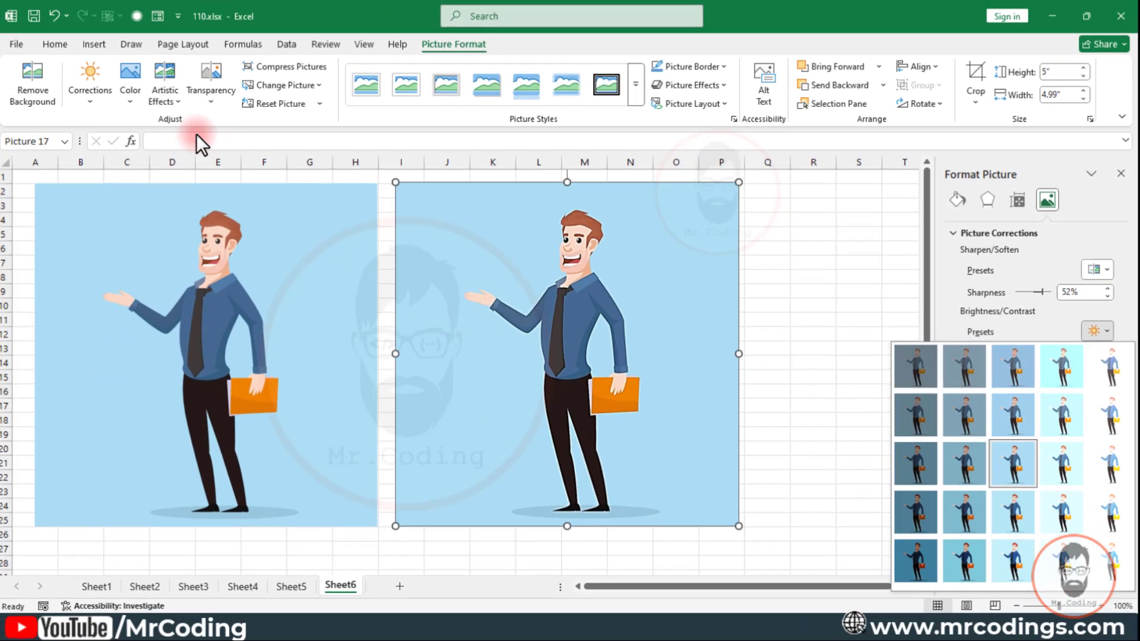
{"action": "left_click", "coordinate": [92, 98]}
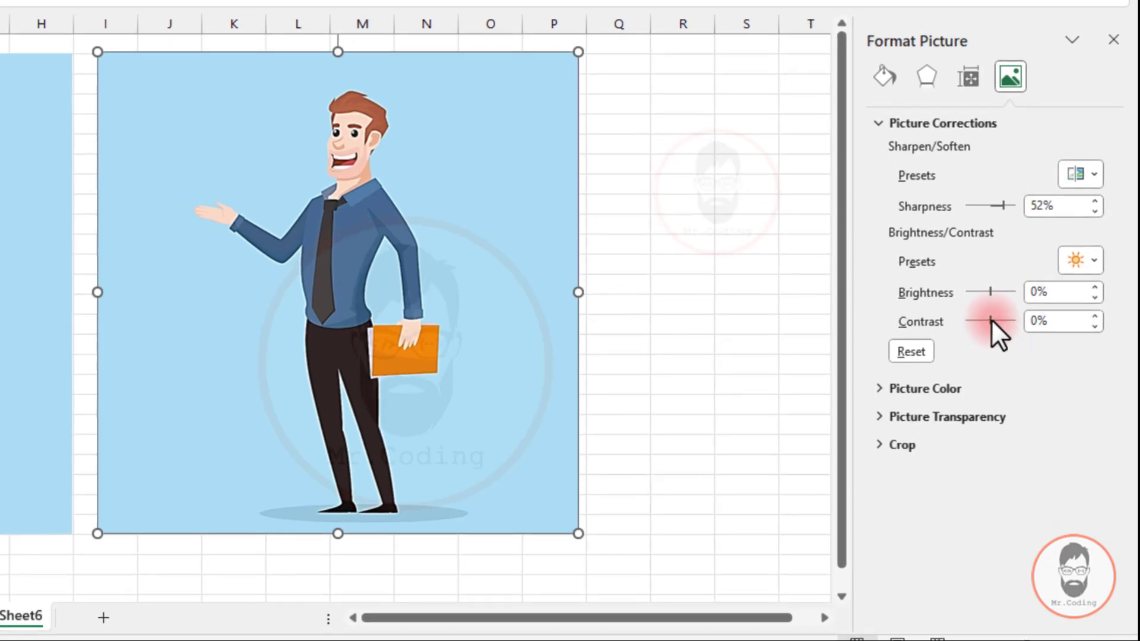
{"action": "left_click", "coordinate": [1095, 286]}
{"action": "left_click", "coordinate": [1095, 287]}
{"action": "left_click", "coordinate": [1095, 287]}
{"action": "left_click", "coordinate": [1095, 286]}
{"action": "left_click", "coordinate": [1096, 287]}
{"action": "left_click", "coordinate": [1096, 286]}
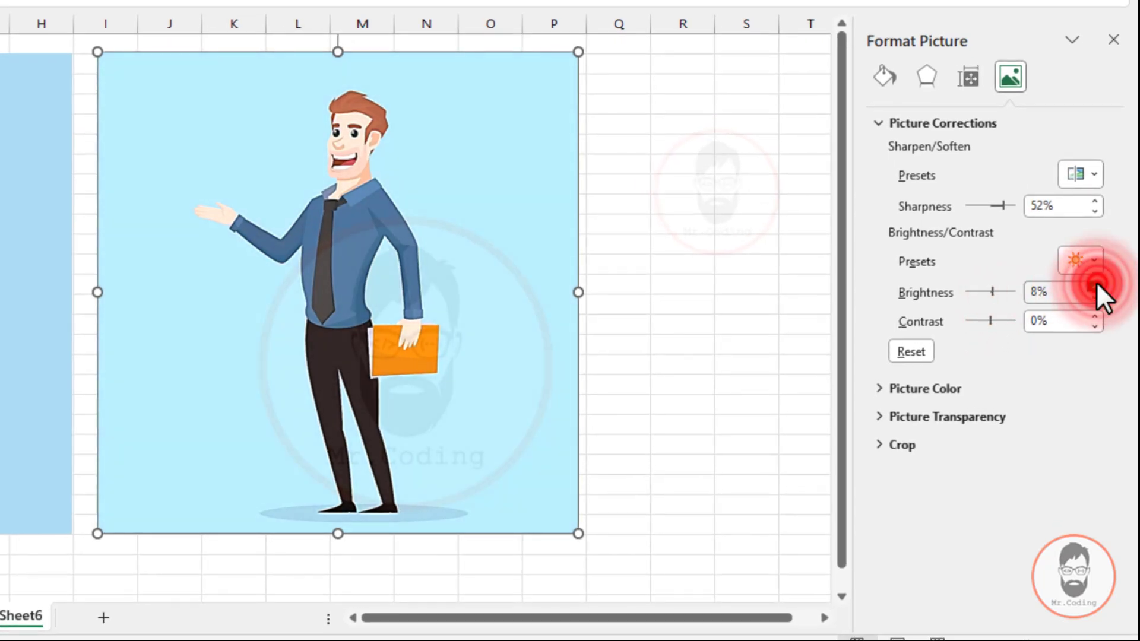
{"action": "left_click", "coordinate": [1096, 286]}
{"action": "left_click", "coordinate": [1095, 286]}
{"action": "left_click", "coordinate": [1095, 287]}
{"action": "left_click", "coordinate": [1096, 286]}
{"action": "left_click", "coordinate": [1096, 286]}
{"action": "left_click", "coordinate": [1096, 287]}
{"action": "left_click", "coordinate": [1096, 296]}
{"action": "left_click", "coordinate": [1097, 296]}
{"action": "left_click", "coordinate": [1097, 296]}
{"action": "left_click", "coordinate": [1097, 296]}
{"action": "left_click", "coordinate": [1096, 296]}
{"action": "left_click", "coordinate": [1096, 295]}
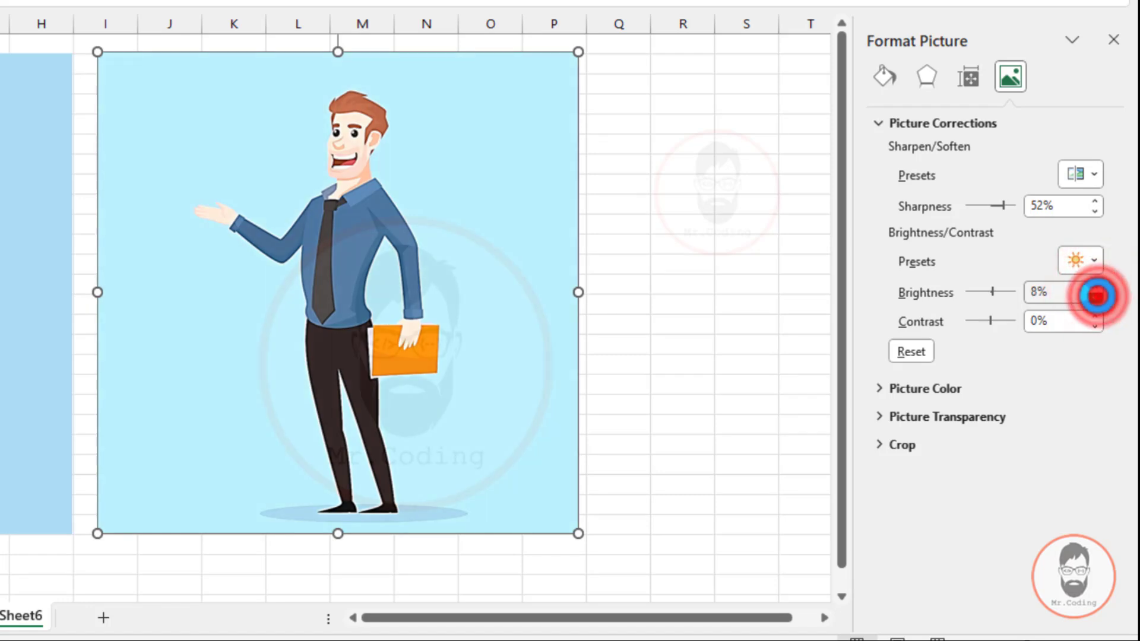
{"action": "left_click", "coordinate": [1095, 286]}
{"action": "left_click", "coordinate": [1096, 296]}
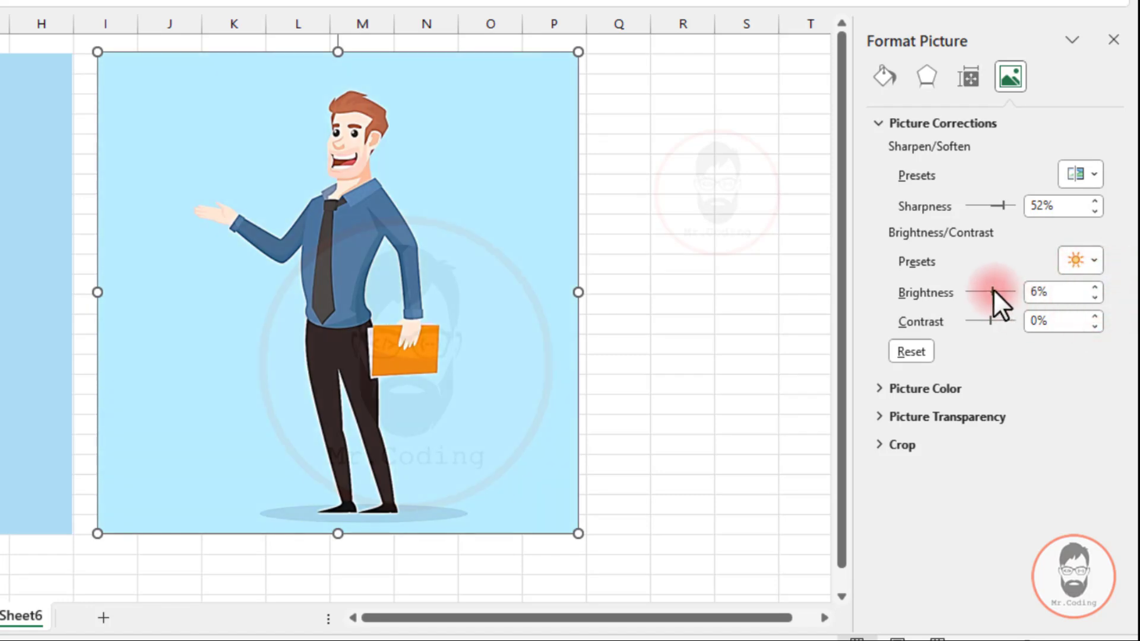
- Set the duplicate's brightness to 20% and contrast to 51%, and reset all its picture corrections
{"action": "left_click_drag", "start_coordinate": [993, 290], "coordinate": [1002, 321]}
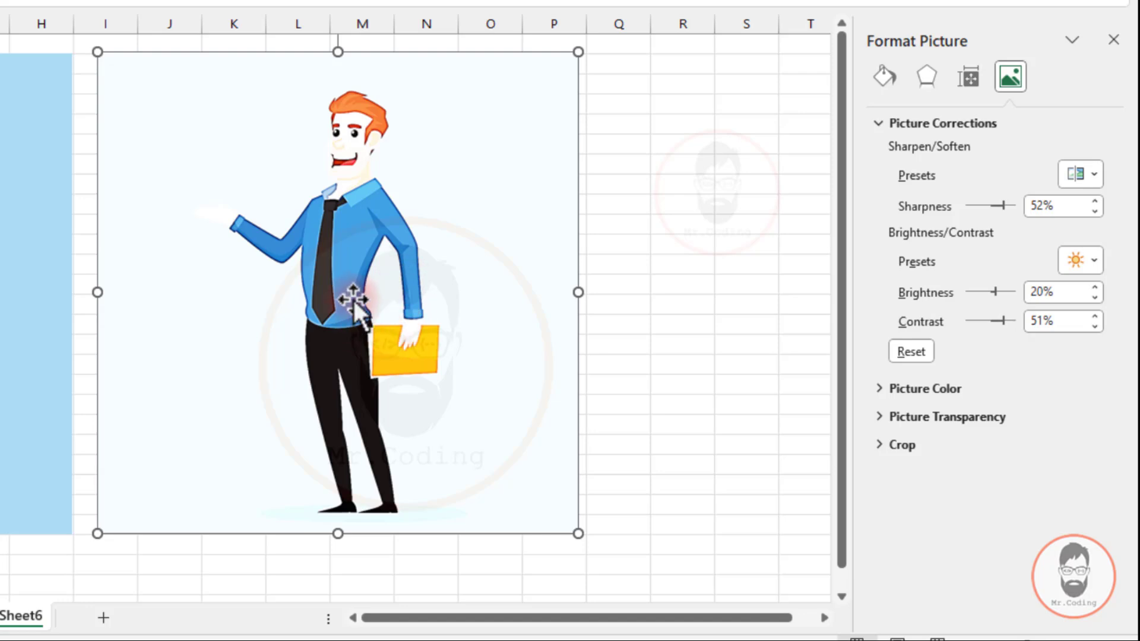
{"action": "left_click", "coordinate": [912, 351]}
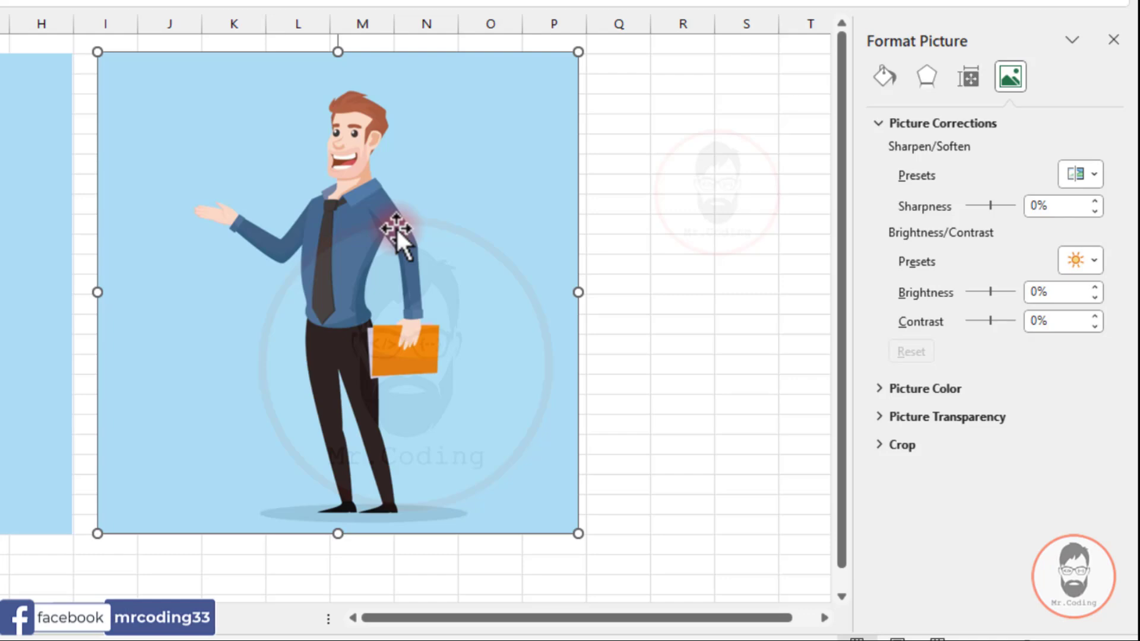
- Close the picture formatting settings and recolor the duplicate picture with the Sepia preset
{"action": "left_click", "coordinate": [1113, 40]}
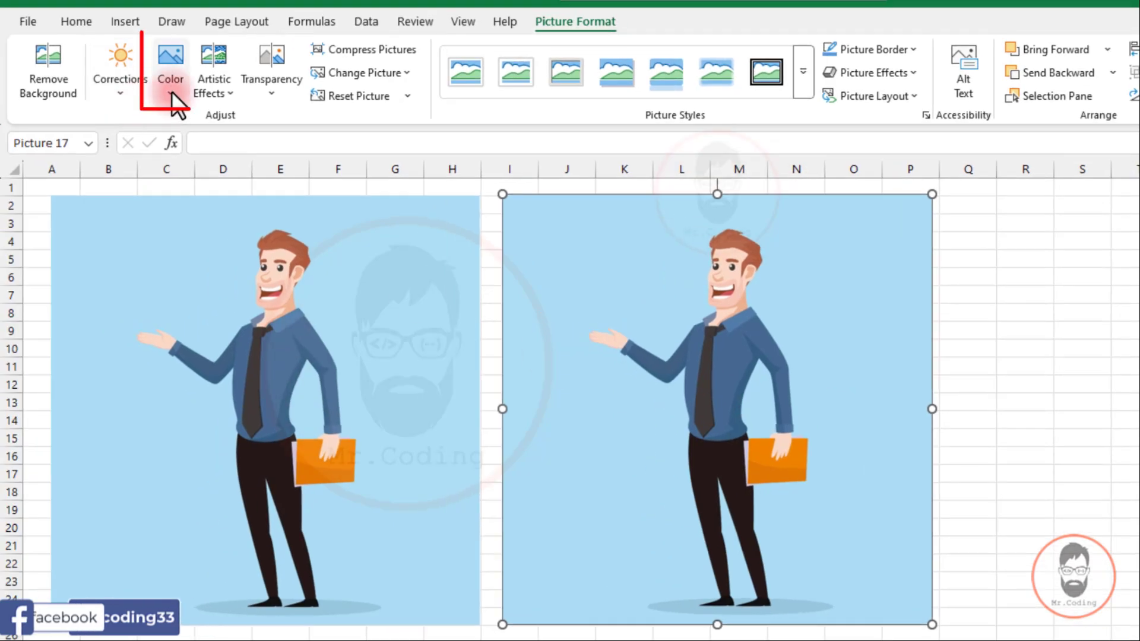
{"action": "left_click", "coordinate": [171, 92]}
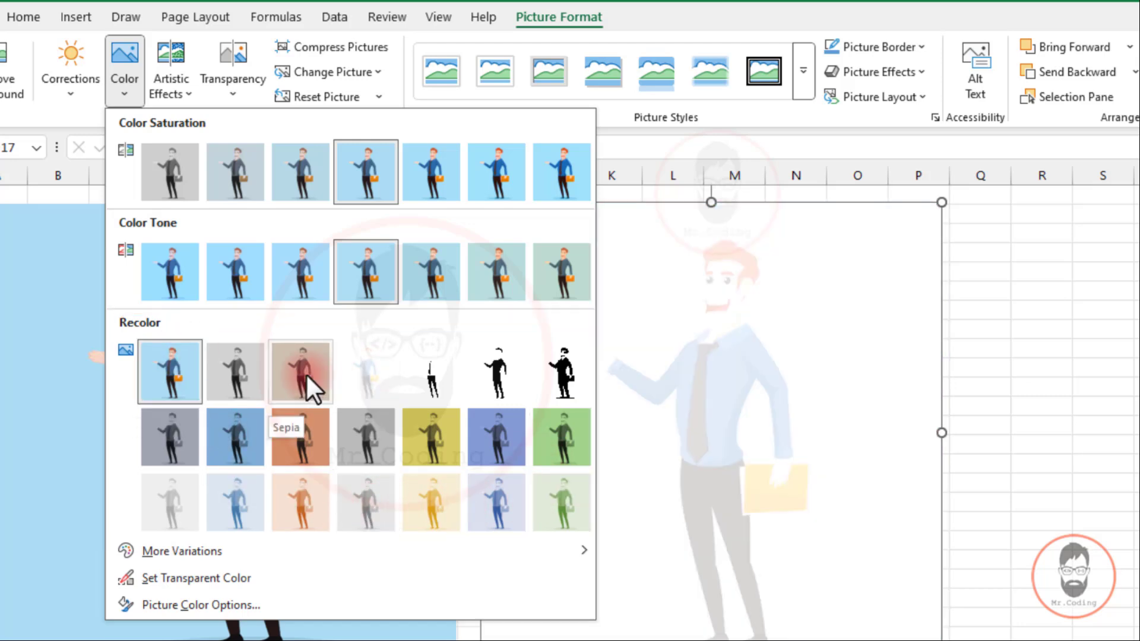
{"action": "left_click", "coordinate": [298, 373]}
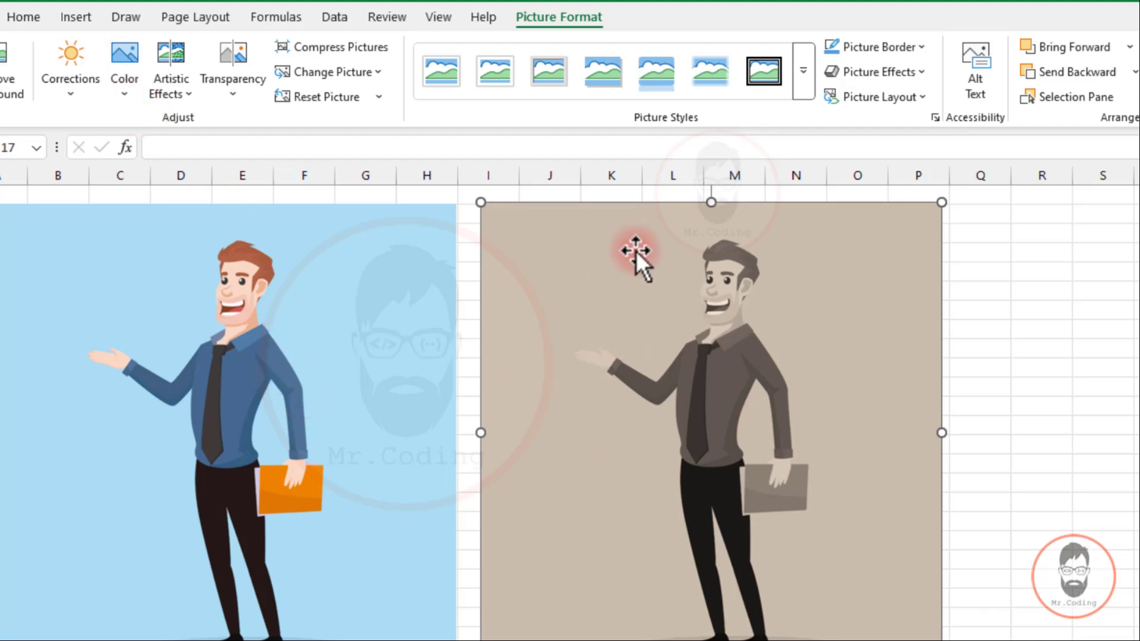
- Review the color variations for the sepia picture and reset its formatting
{"action": "left_click", "coordinate": [125, 100]}
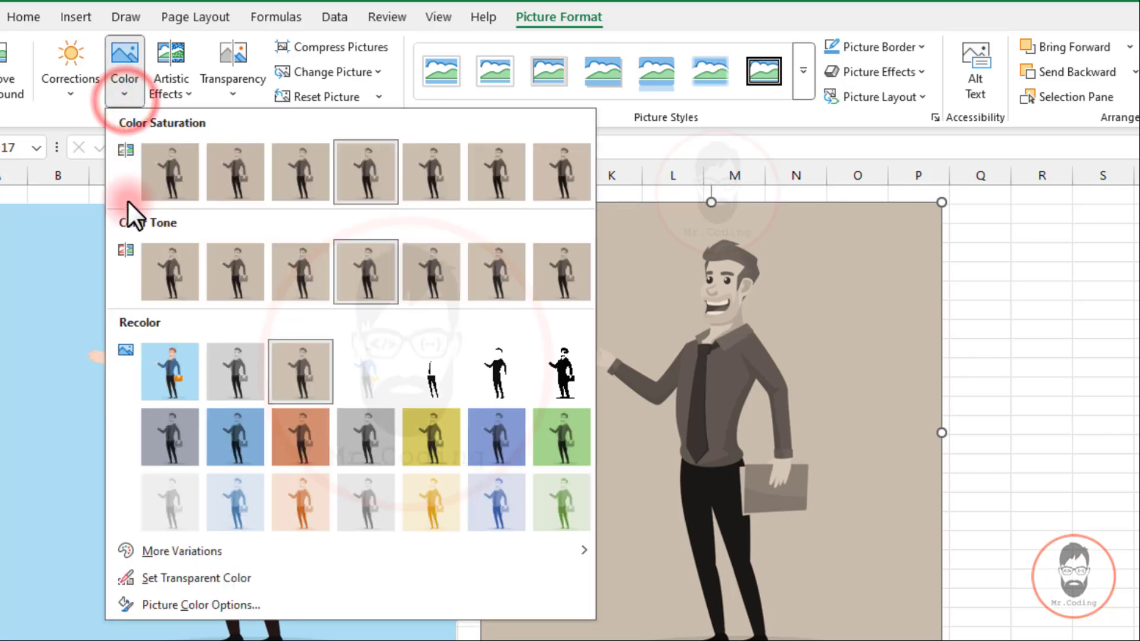
{"action": "mouse_move", "coordinate": [187, 542]}
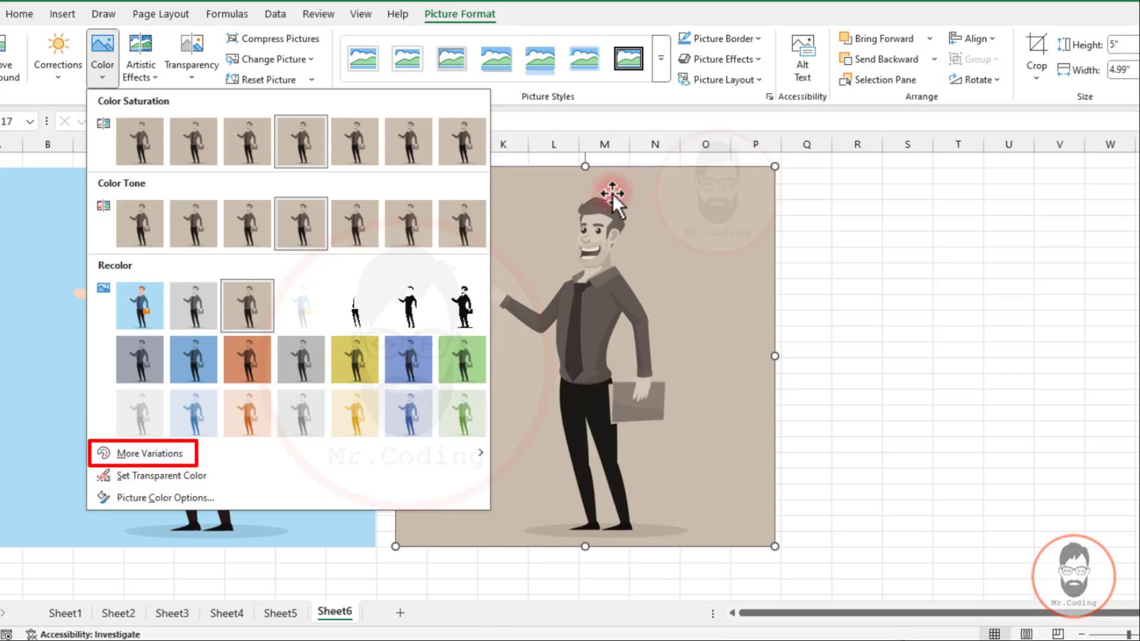
{"action": "left_click", "coordinate": [610, 195]}
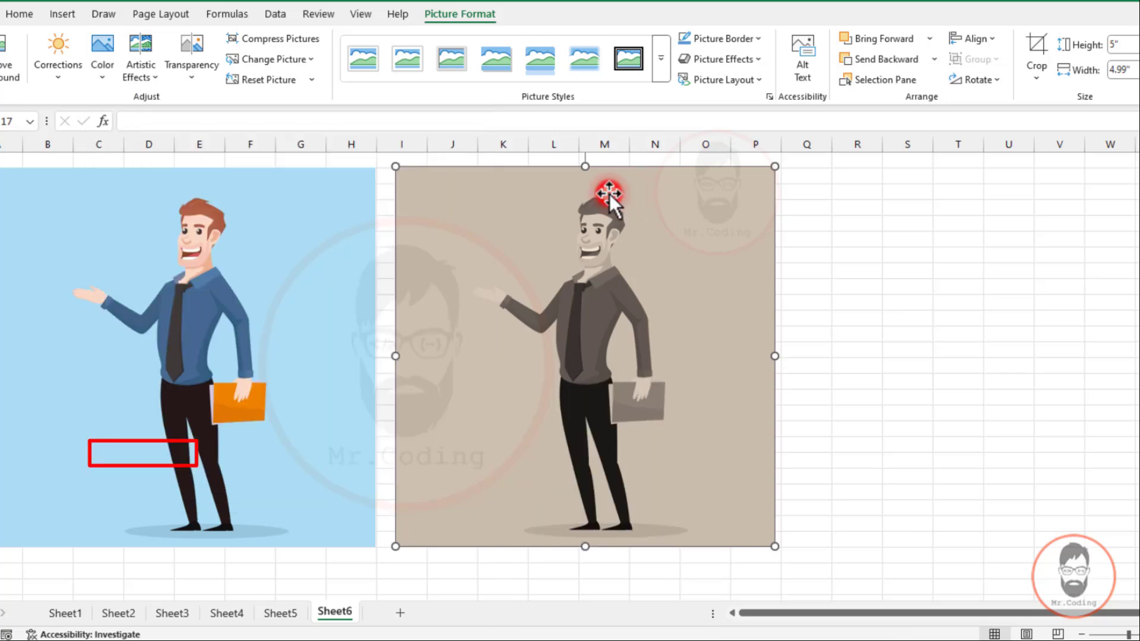
{"action": "left_click", "coordinate": [242, 77]}
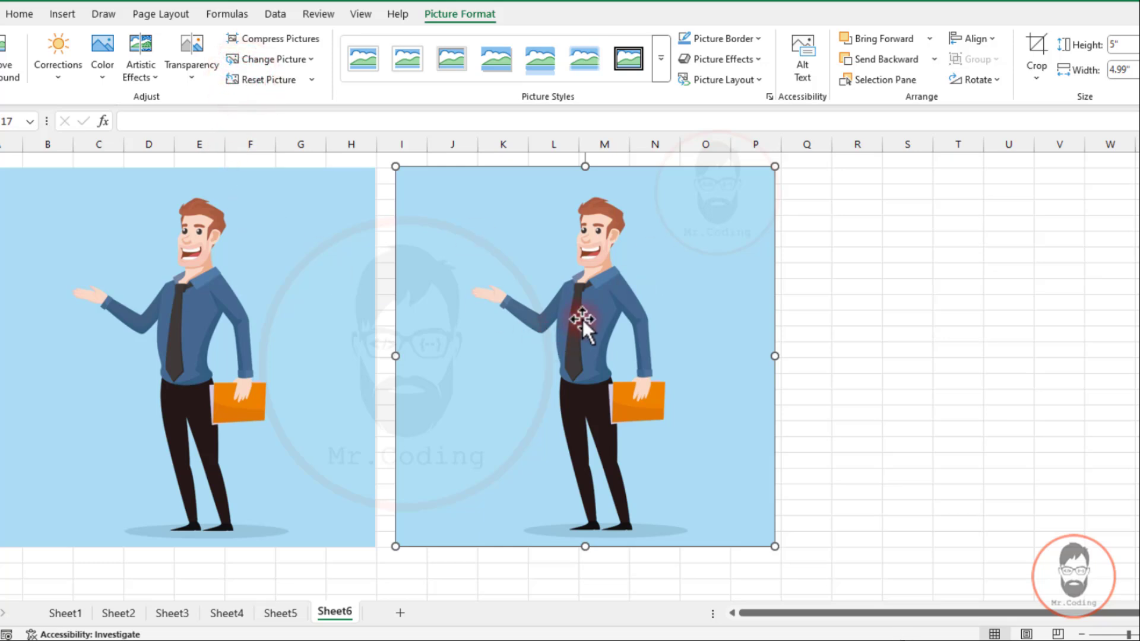
- Recolor the duplicate picture with the standard red from the additional color variations
{"action": "left_click", "coordinate": [103, 77]}
{"action": "mouse_move", "coordinate": [133, 451]}
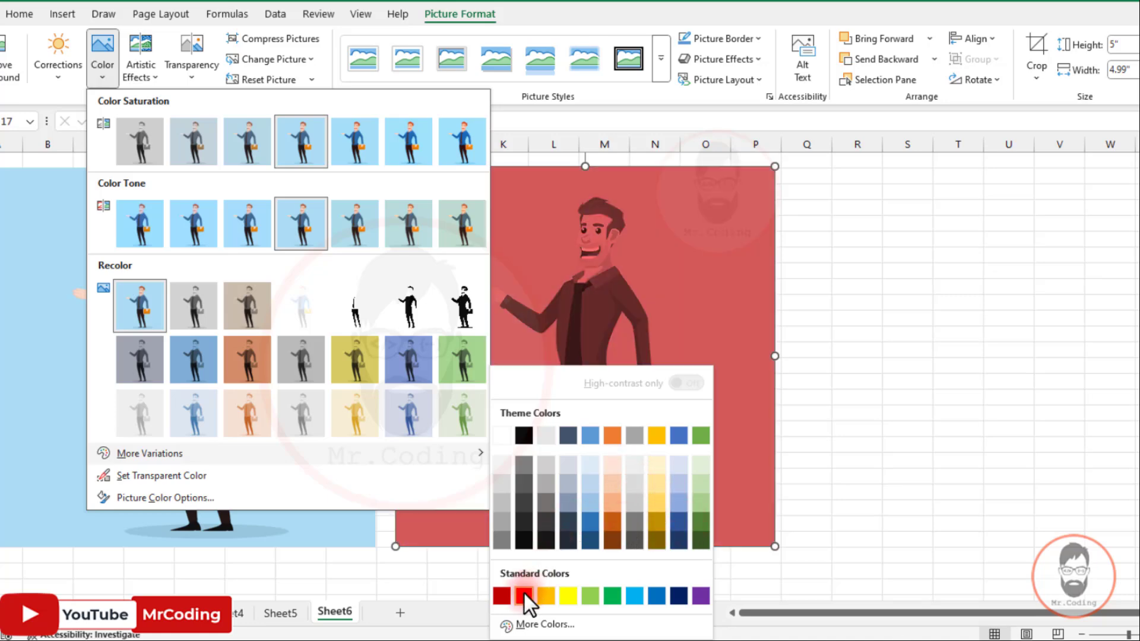
{"action": "left_click", "coordinate": [524, 594]}
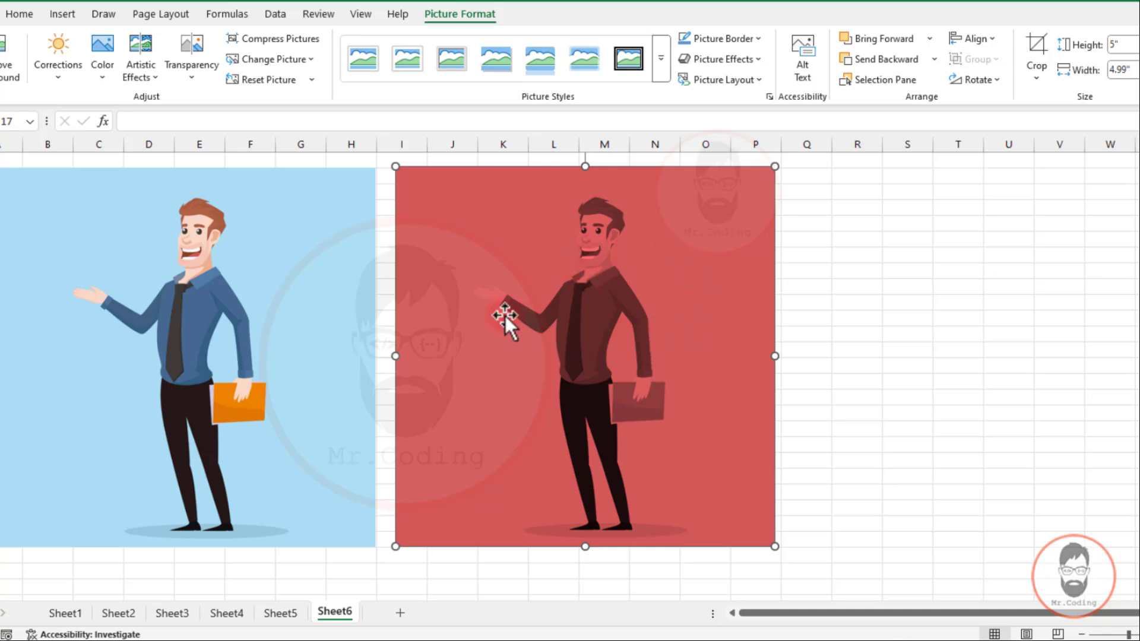
- Open the full color picker for recoloring the duplicate and examine its Standard and Custom palettes and the available color models
{"action": "left_click", "coordinate": [104, 71]}
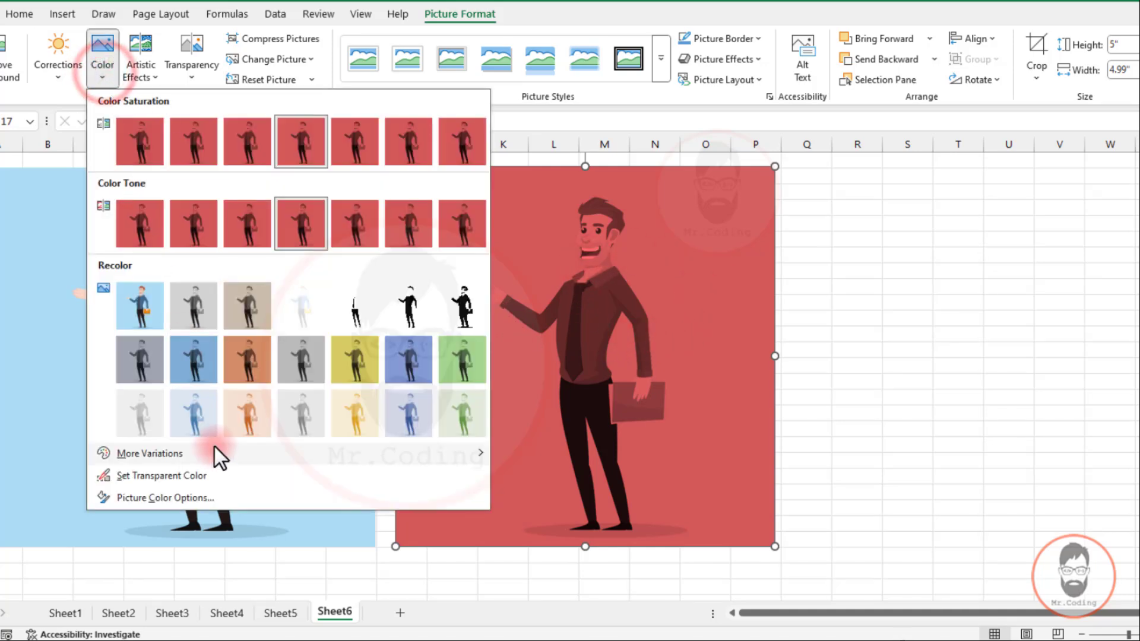
{"action": "mouse_move", "coordinate": [216, 450]}
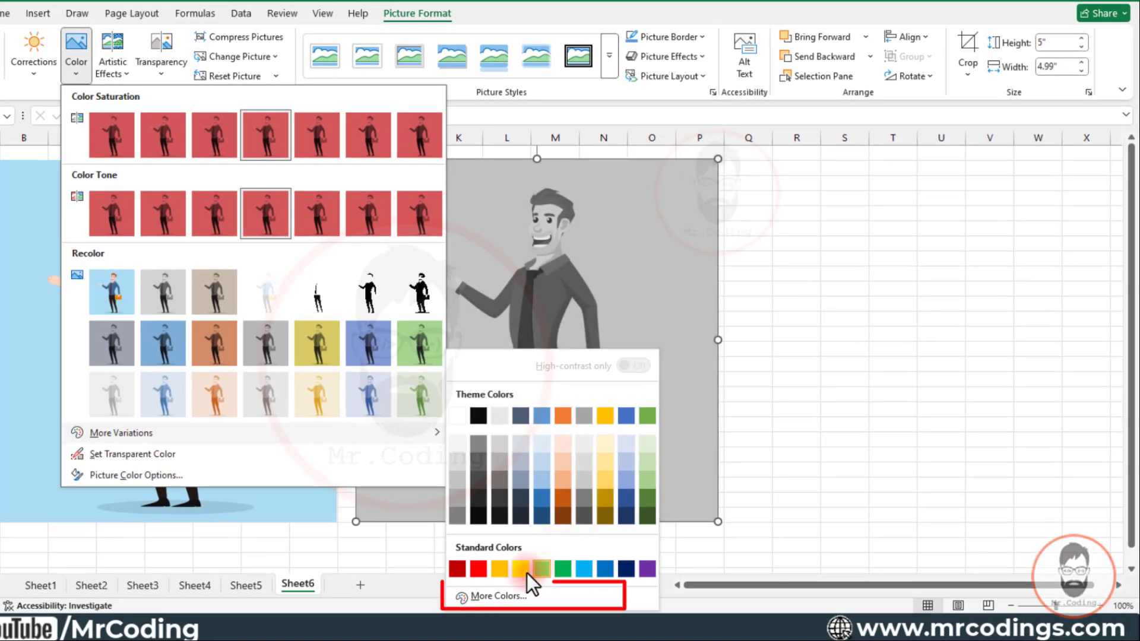
{"action": "left_click", "coordinate": [491, 596]}
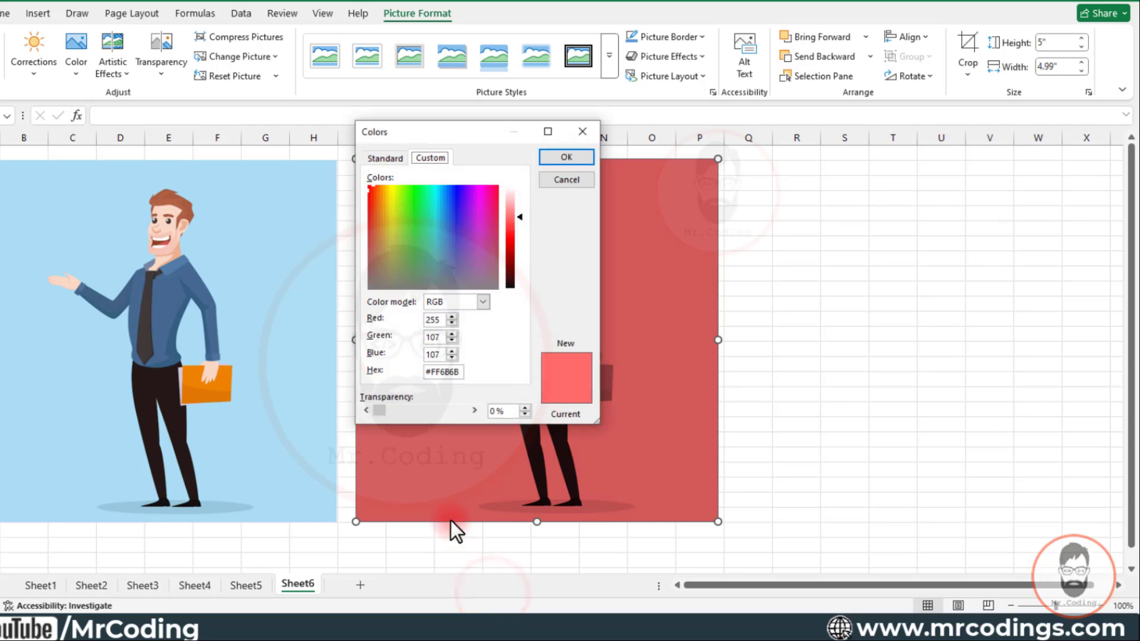
{"action": "left_click_drag", "start_coordinate": [437, 132], "coordinate": [279, 130]}
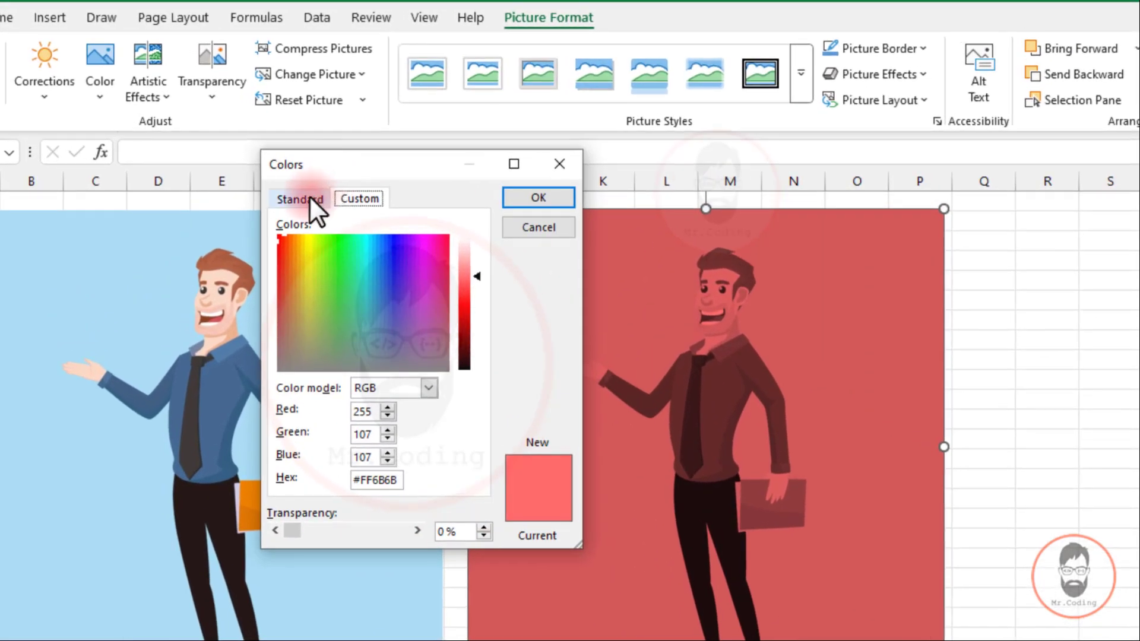
{"action": "left_click", "coordinate": [309, 195]}
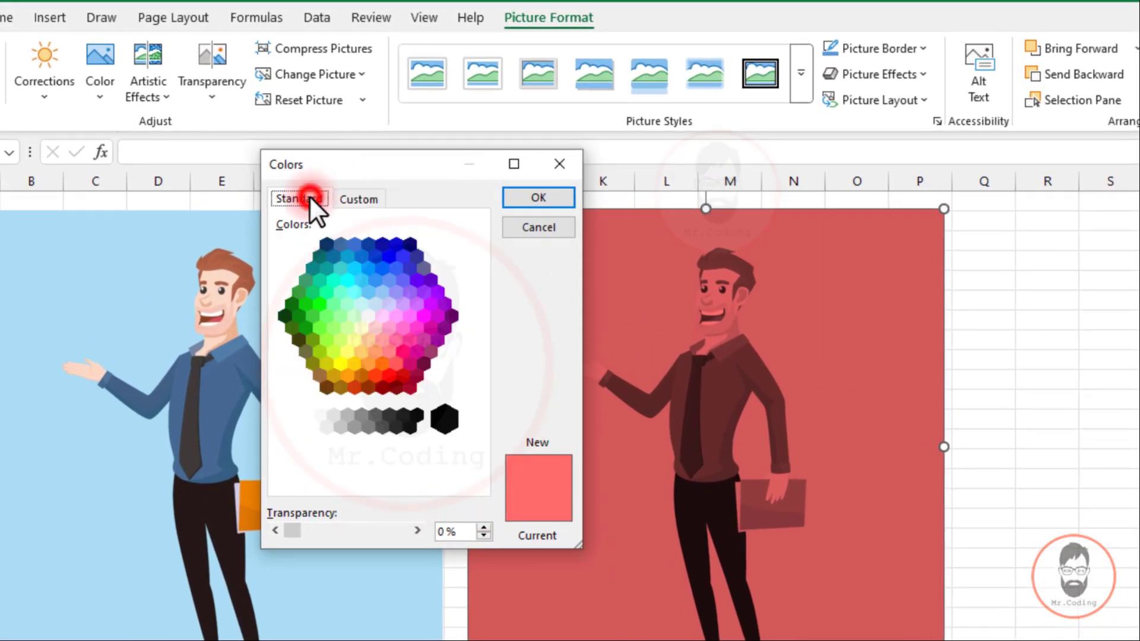
{"action": "left_click", "coordinate": [362, 201]}
{"action": "left_click", "coordinate": [303, 198]}
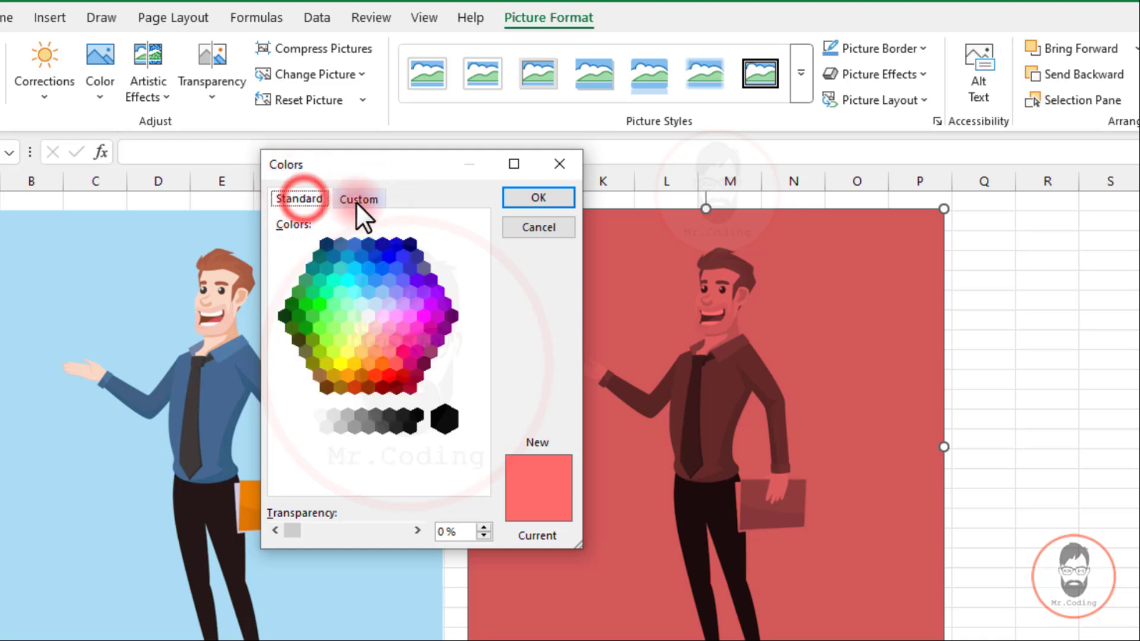
{"action": "left_click", "coordinate": [356, 201]}
{"action": "left_click", "coordinate": [287, 202]}
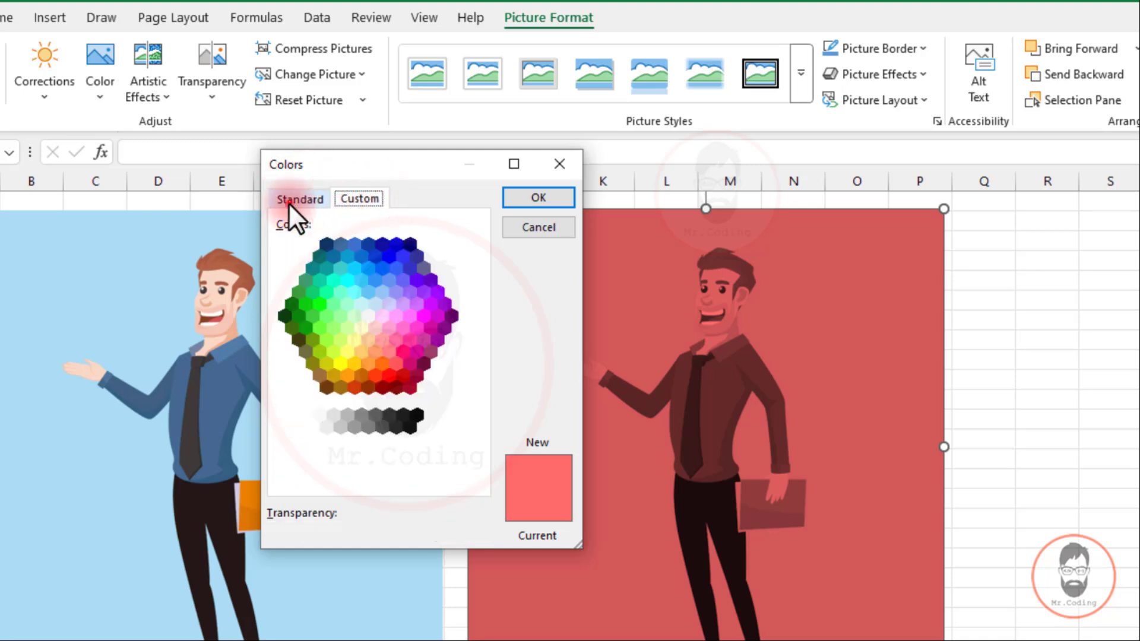
{"action": "left_click", "coordinate": [345, 201]}
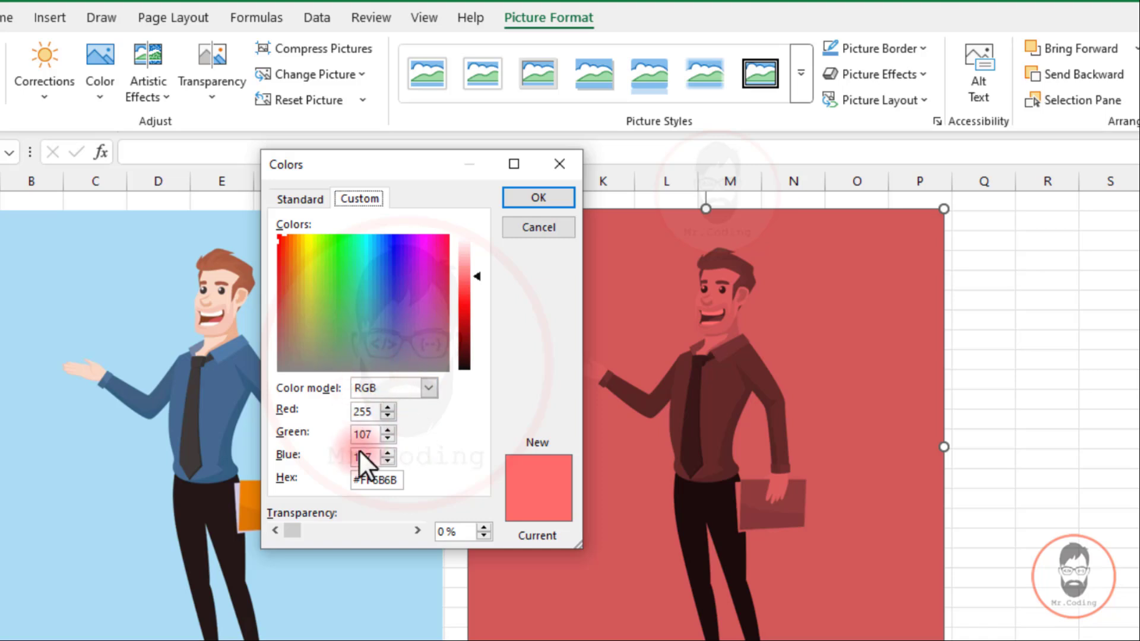
{"action": "left_click", "coordinate": [429, 387]}
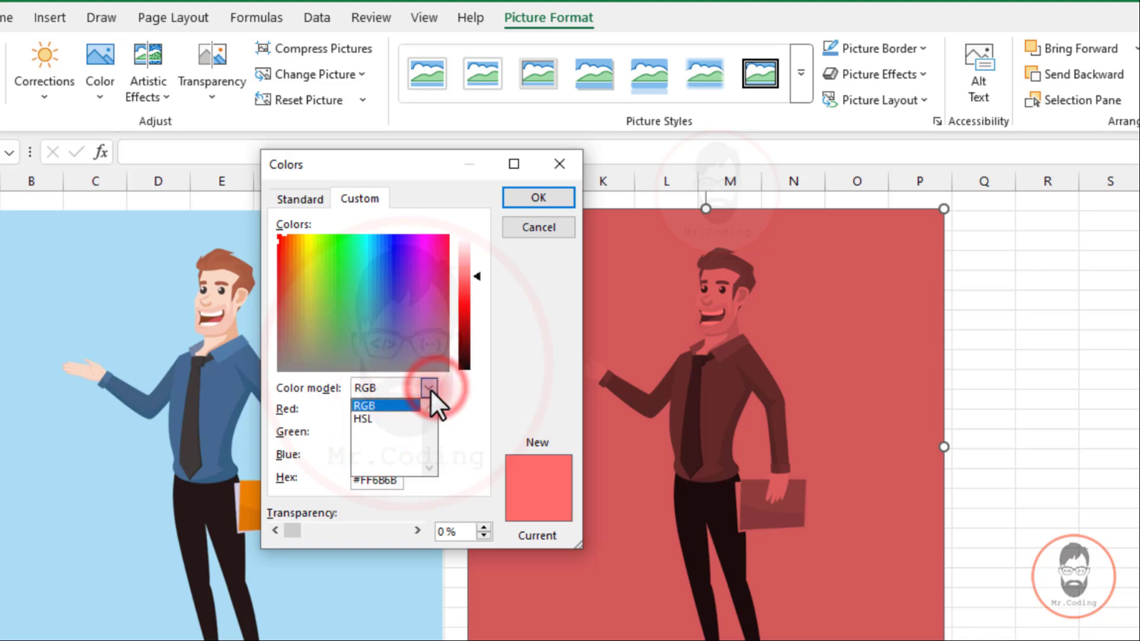
{"action": "left_click", "coordinate": [430, 390]}
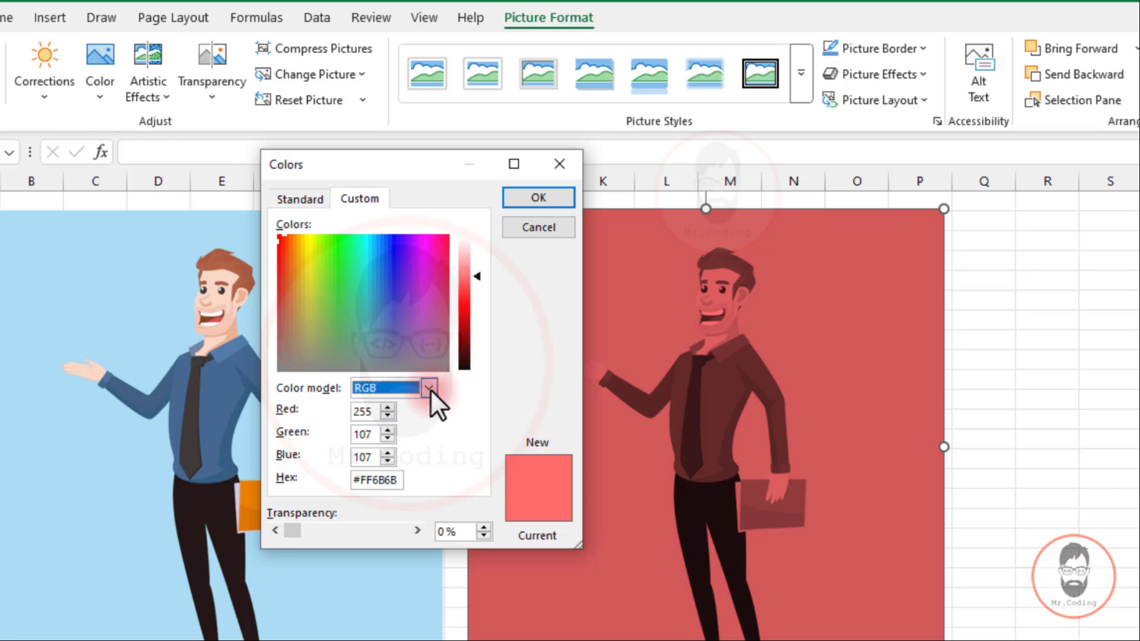
- Recolor the duplicate picture with a purple shade from the Standard color palette and reset the picture
{"action": "left_click", "coordinate": [298, 199]}
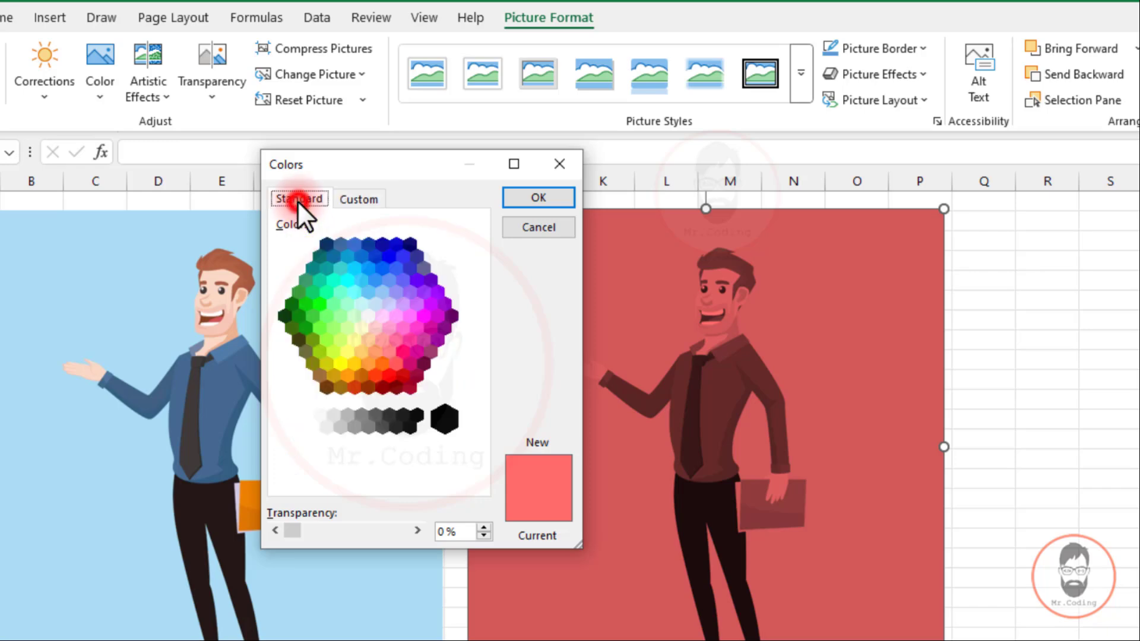
{"action": "left_click_drag", "start_coordinate": [392, 164], "coordinate": [554, 168]}
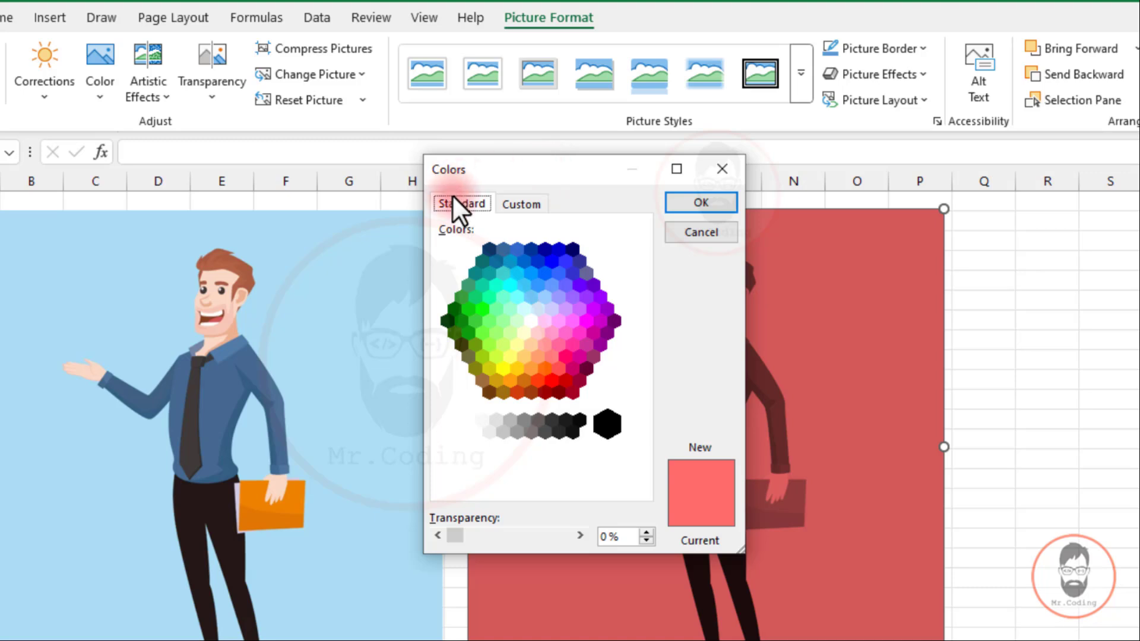
{"action": "left_click", "coordinate": [518, 205]}
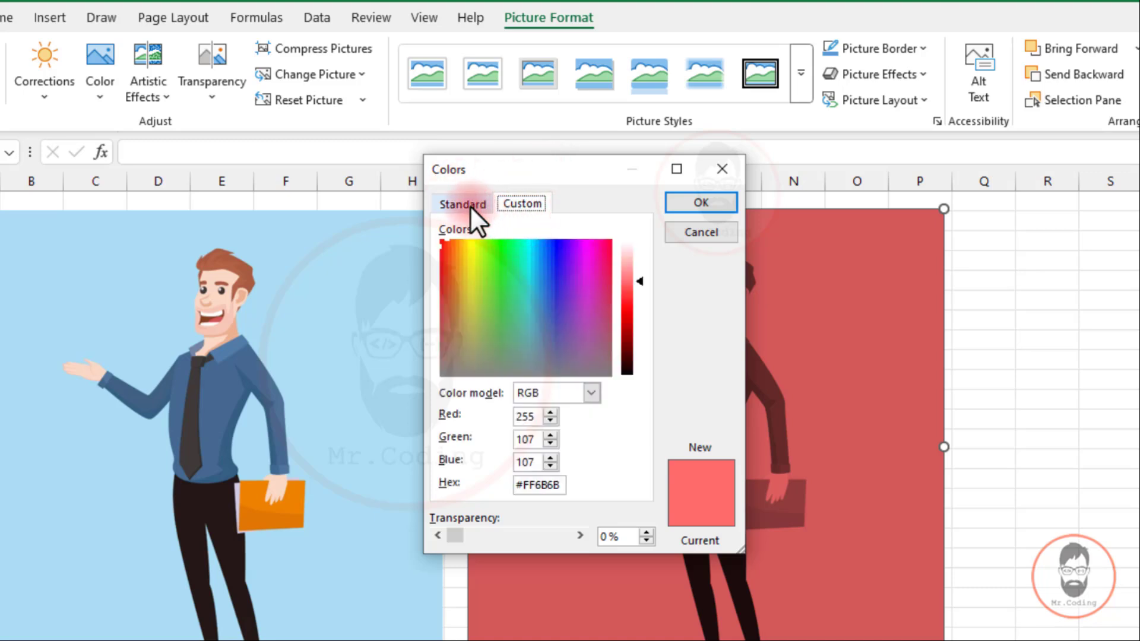
{"action": "left_click", "coordinate": [469, 205]}
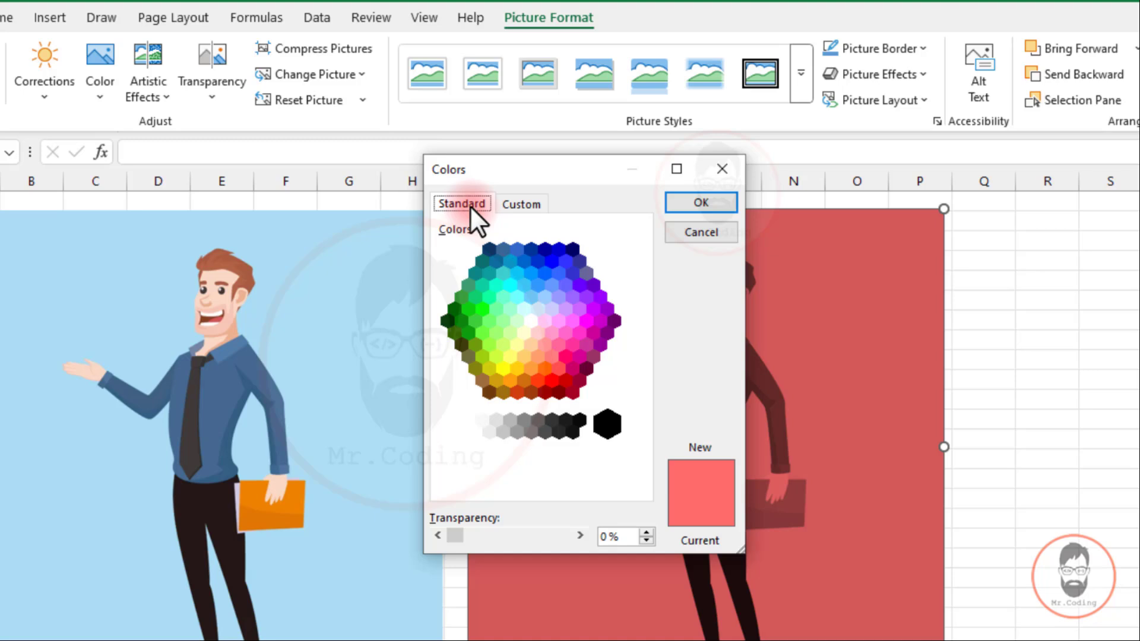
{"action": "left_click", "coordinate": [597, 310]}
{"action": "left_click", "coordinate": [686, 205]}
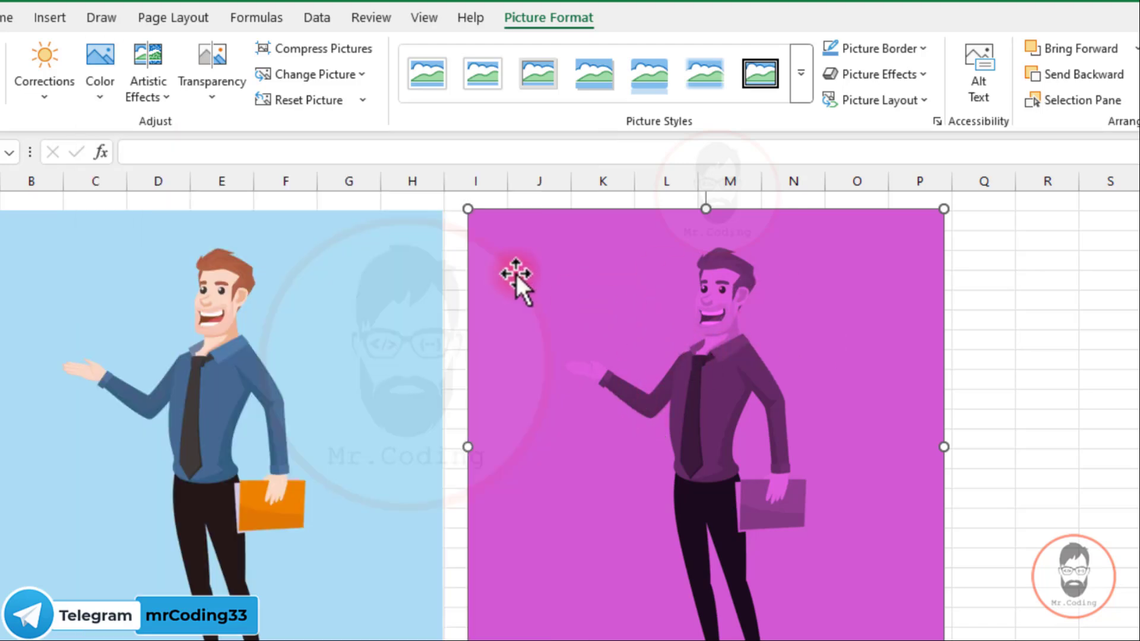
{"action": "left_click", "coordinate": [276, 100]}
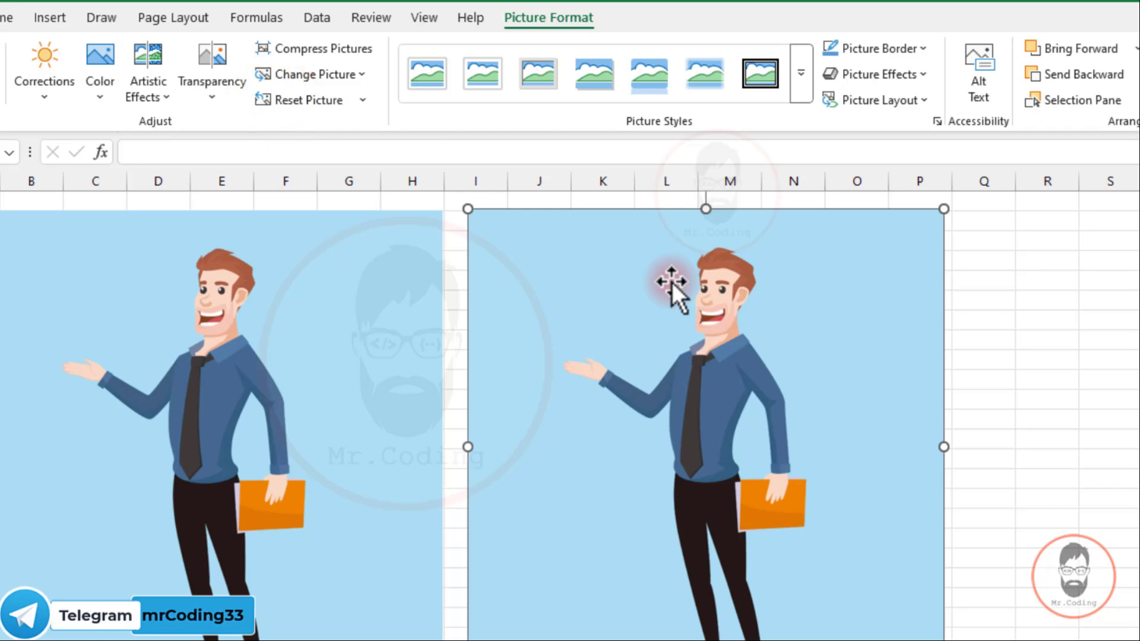
- Make the duplicate picture's light blue background transparent with Set Transparent Color
{"action": "left_click", "coordinate": [96, 96]}
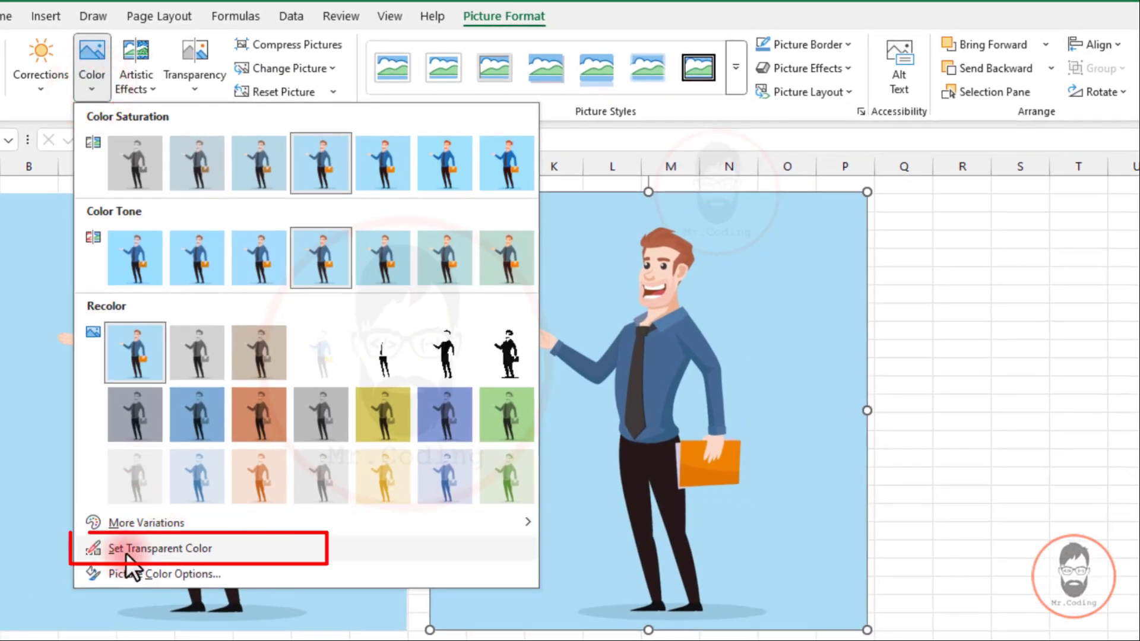
{"action": "left_click", "coordinate": [159, 550]}
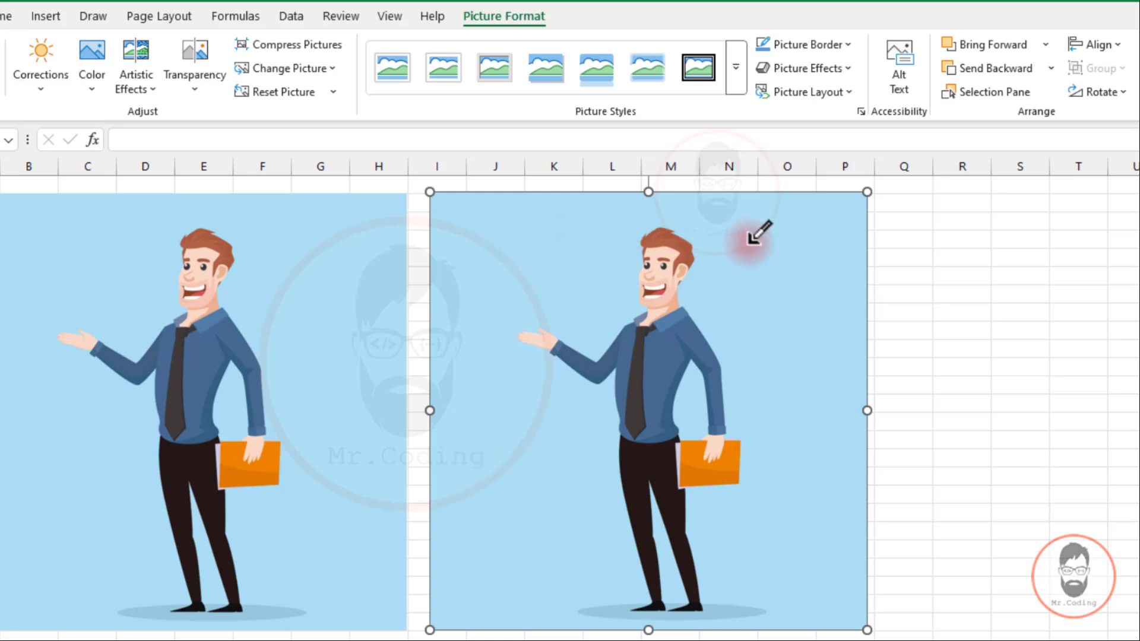
{"action": "left_click", "coordinate": [753, 266]}
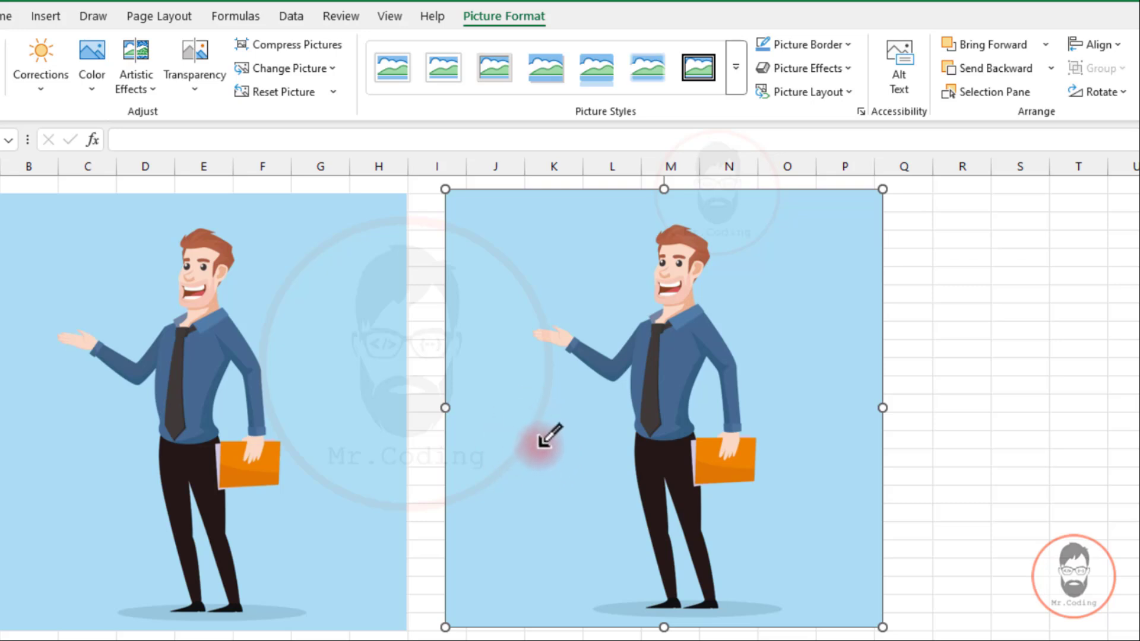
{"action": "left_click", "coordinate": [539, 443]}
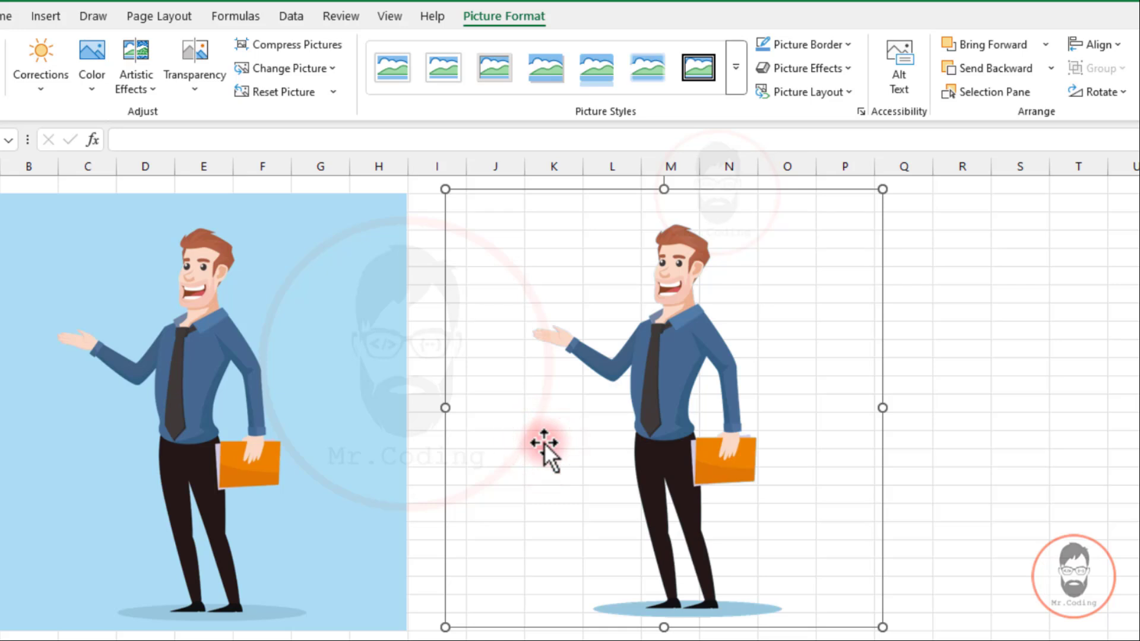
- Move the transparent duplicate slightly away from the original picture and reset its formatting
{"action": "left_click_drag", "start_coordinate": [645, 364], "coordinate": [672, 362]}
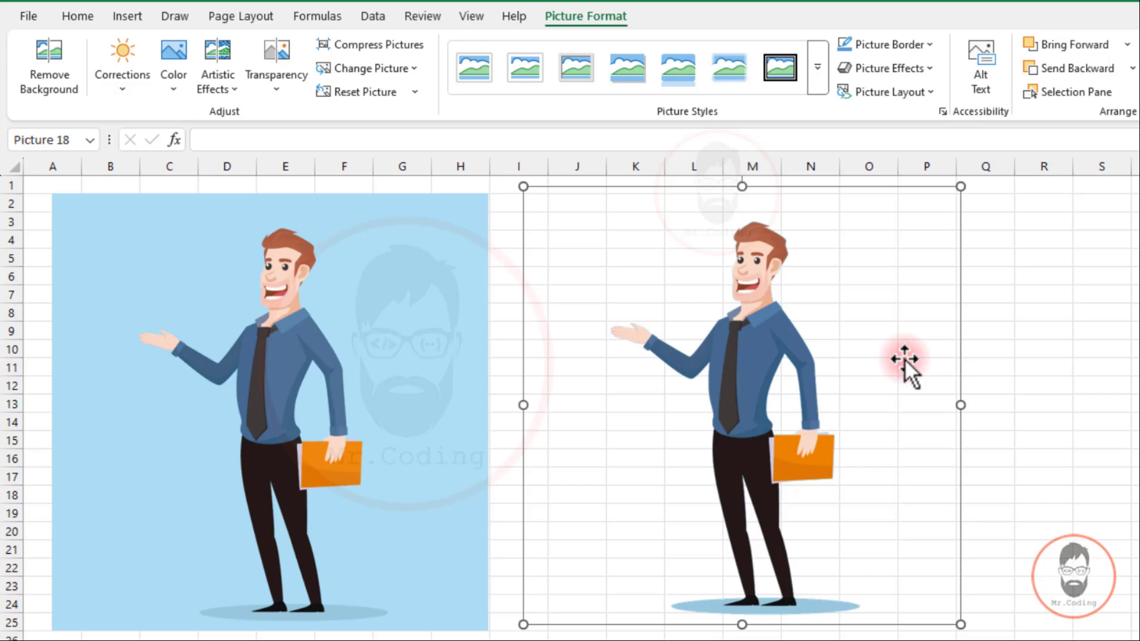
{"action": "left_click_drag", "start_coordinate": [738, 390], "coordinate": [747, 394]}
{"action": "left_click", "coordinate": [170, 90]}
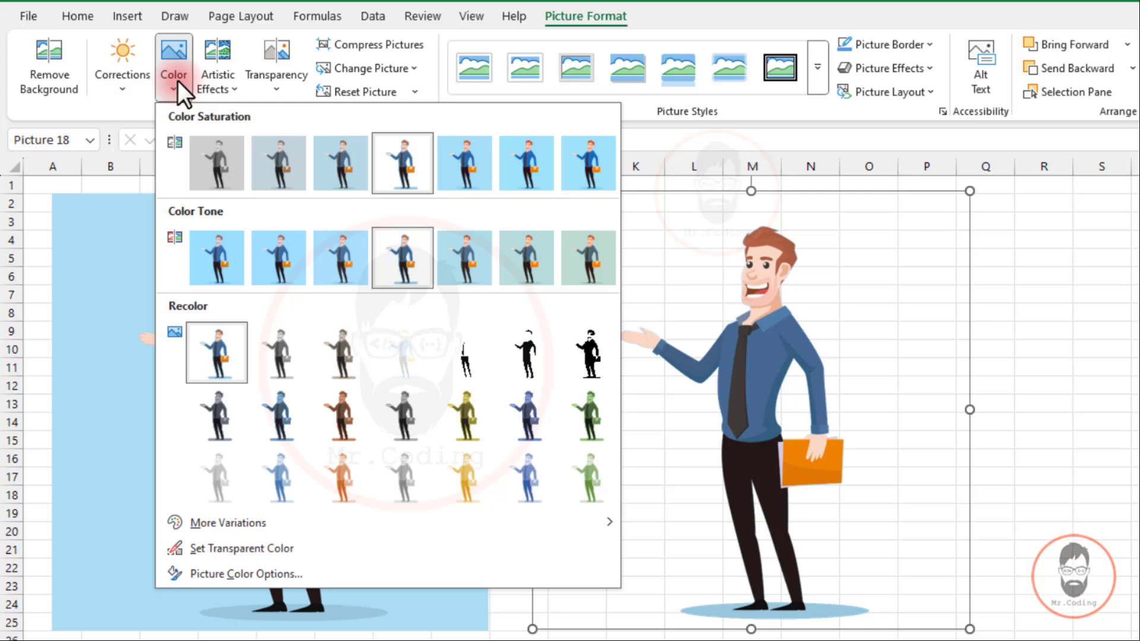
{"action": "left_click", "coordinate": [801, 287]}
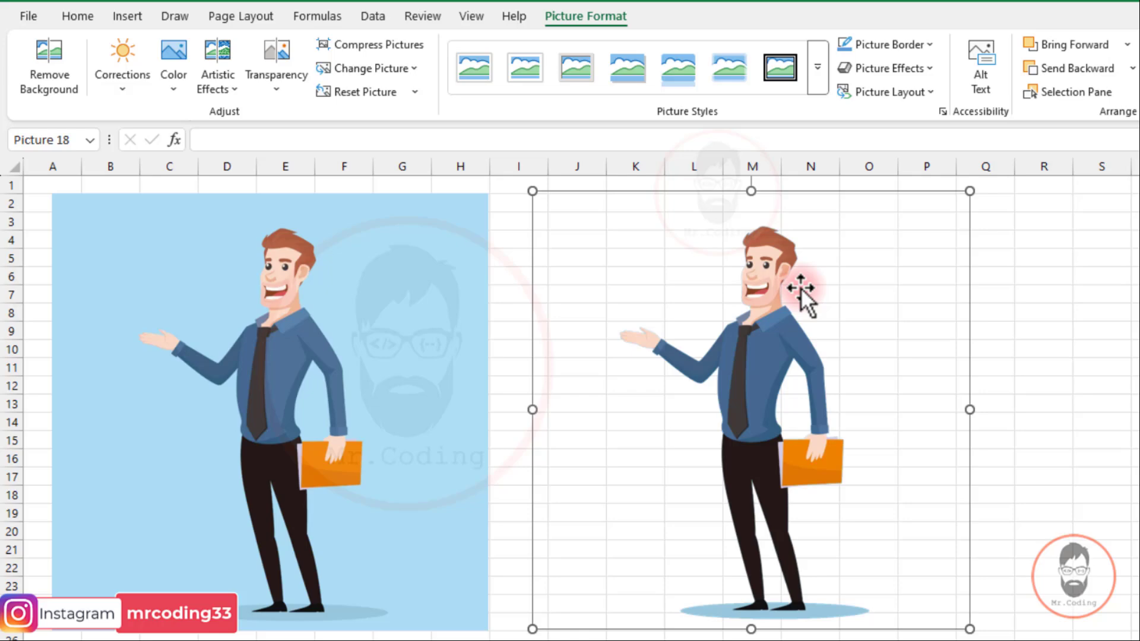
{"action": "left_click", "coordinate": [346, 94]}
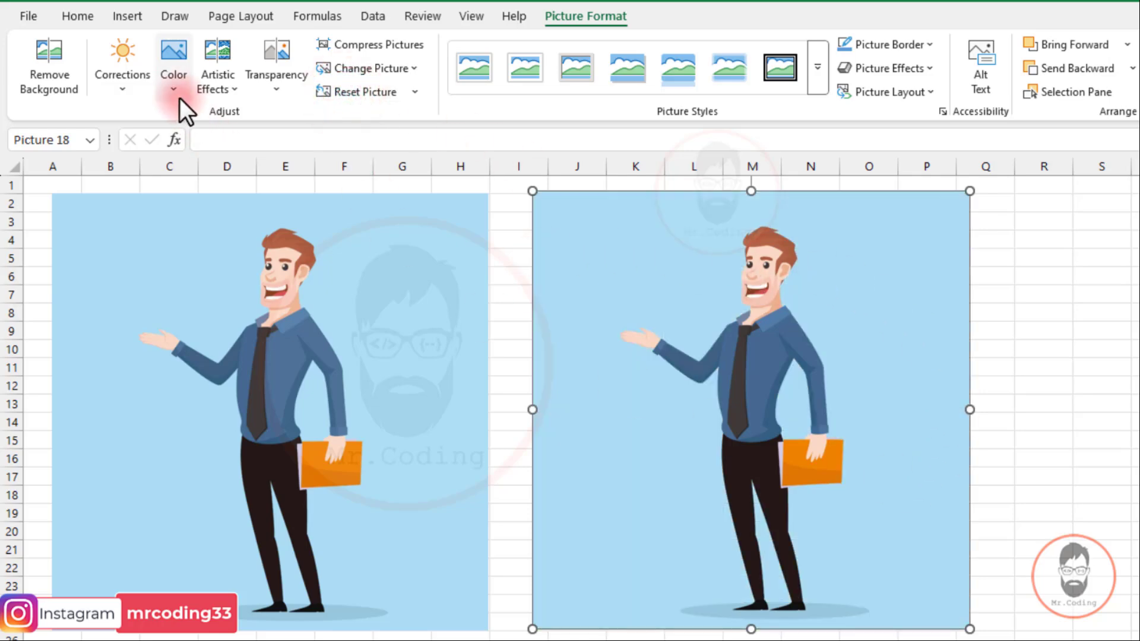
- Open the Picture Color Options for the duplicate picture
{"action": "left_click", "coordinate": [172, 88]}
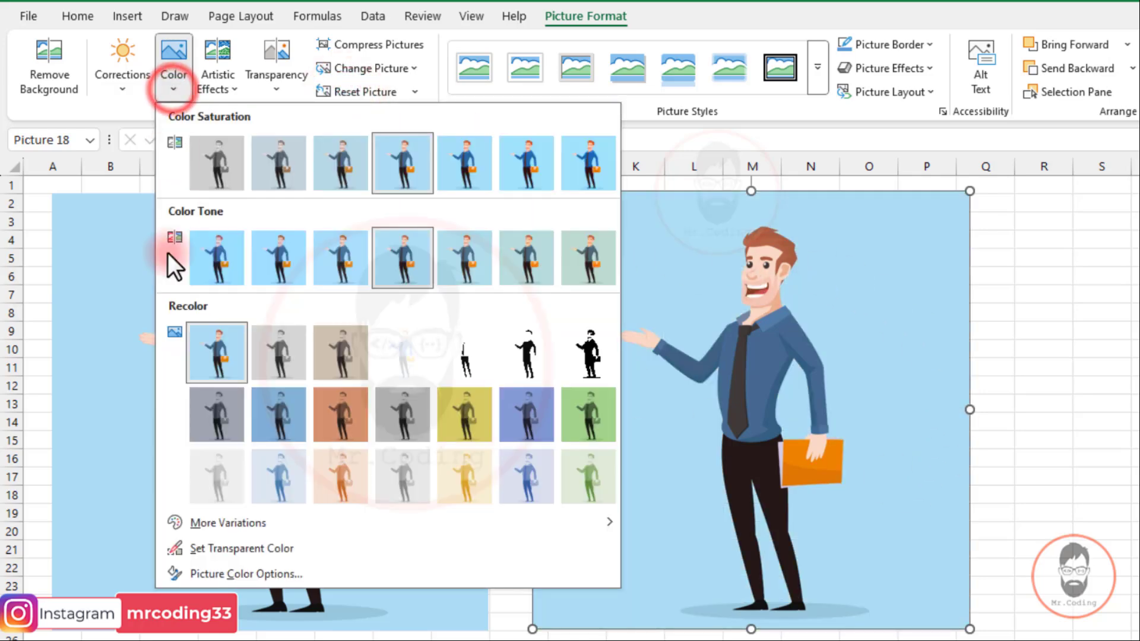
{"action": "left_click", "coordinate": [249, 574]}
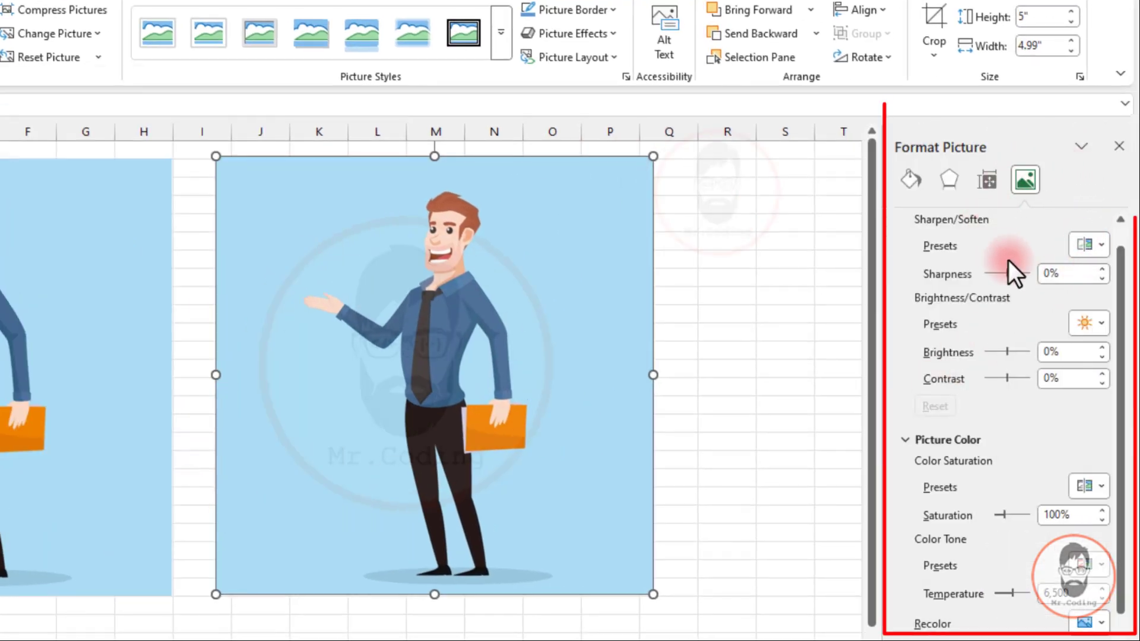
- Collapse the Picture Corrections options and compare the Picture Color saturation presets with the Color gallery's saturation choices
{"action": "left_click", "coordinate": [1022, 173]}
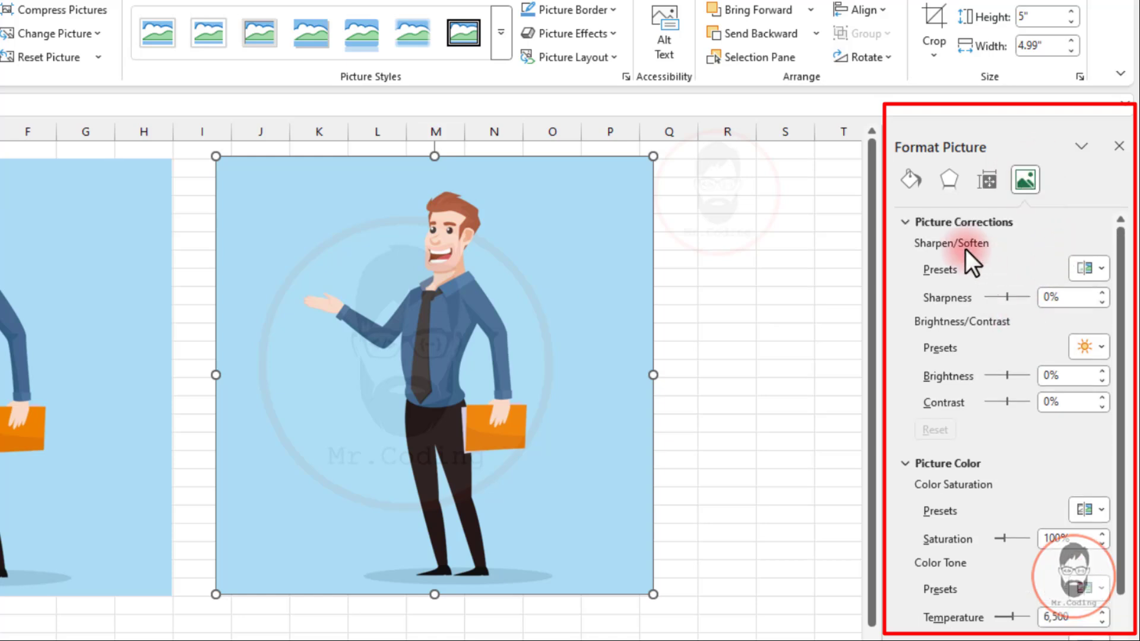
{"action": "left_click", "coordinate": [906, 221]}
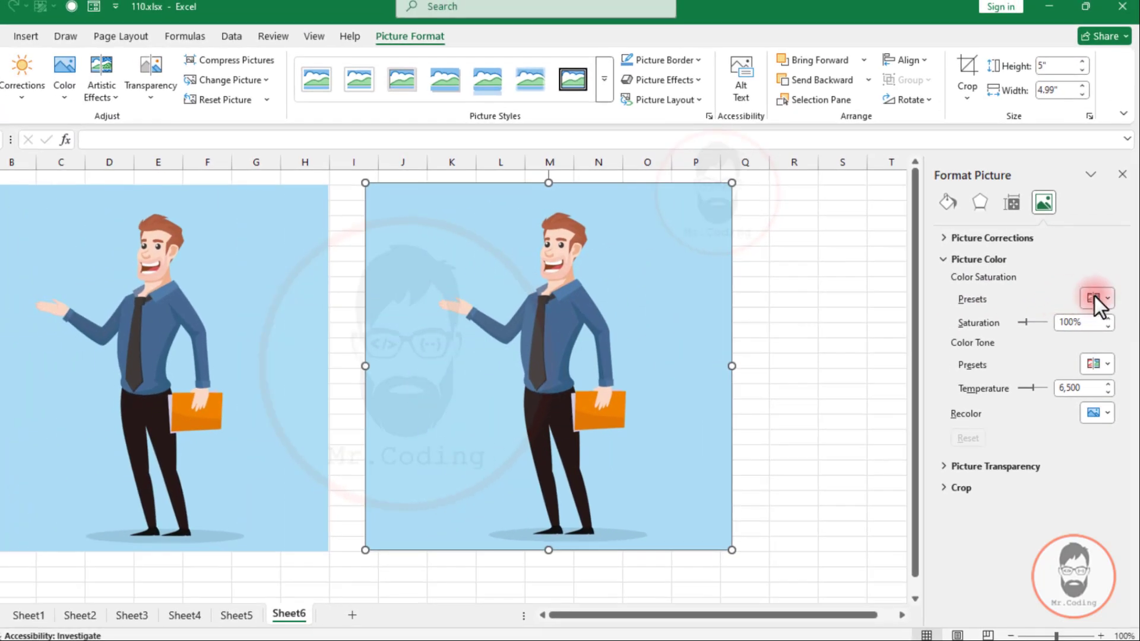
{"action": "left_click", "coordinate": [1092, 299]}
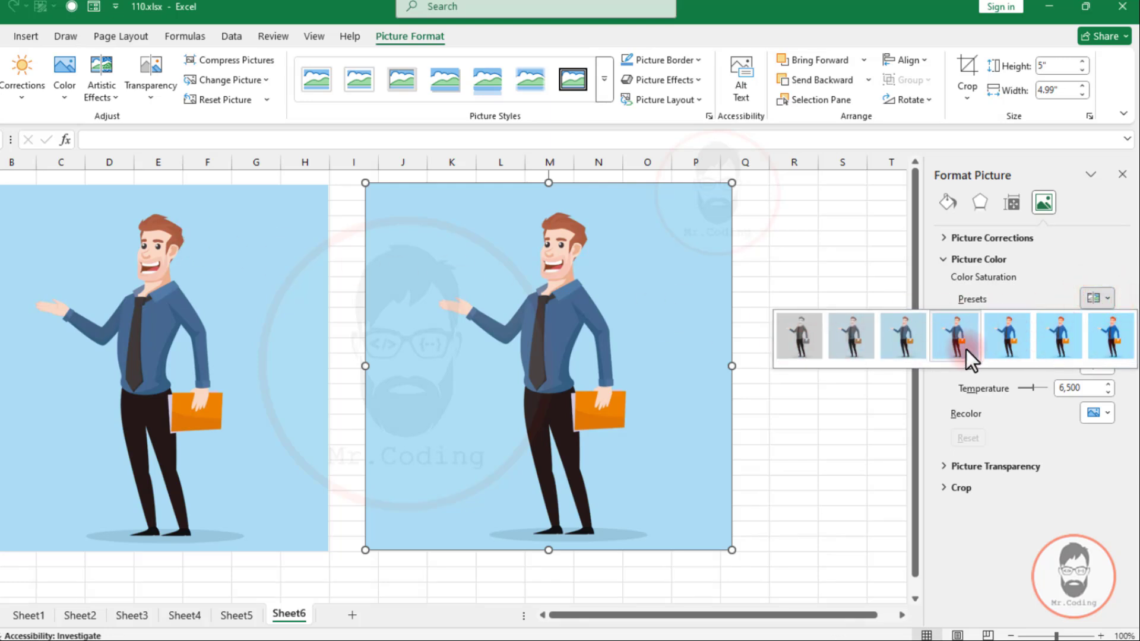
{"action": "left_click", "coordinate": [65, 83]}
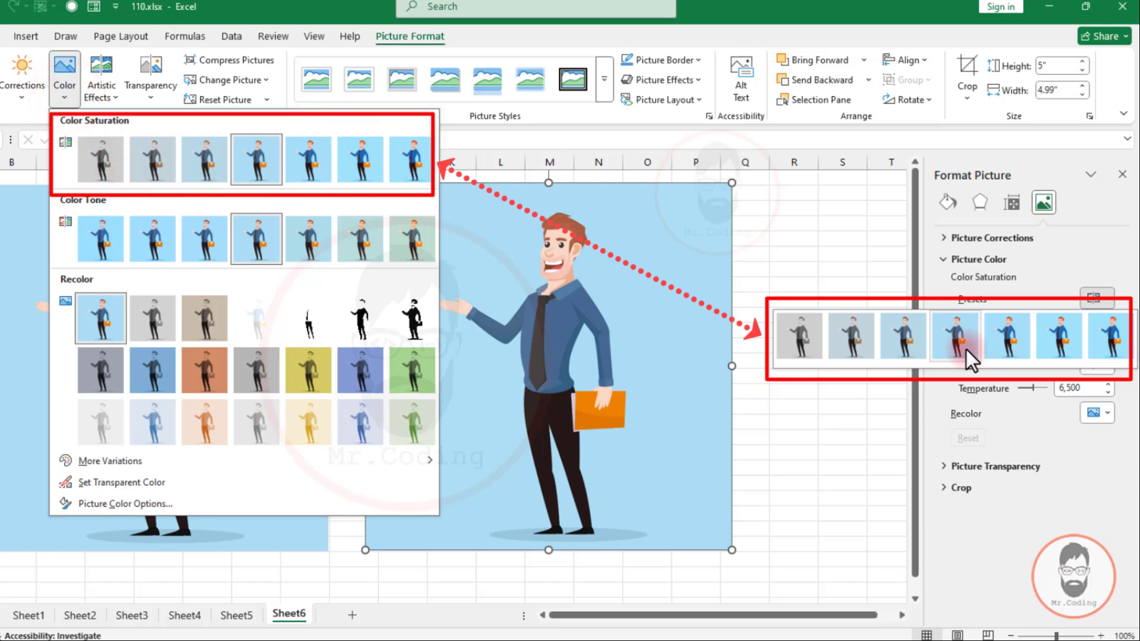
{"action": "left_click", "coordinate": [966, 350]}
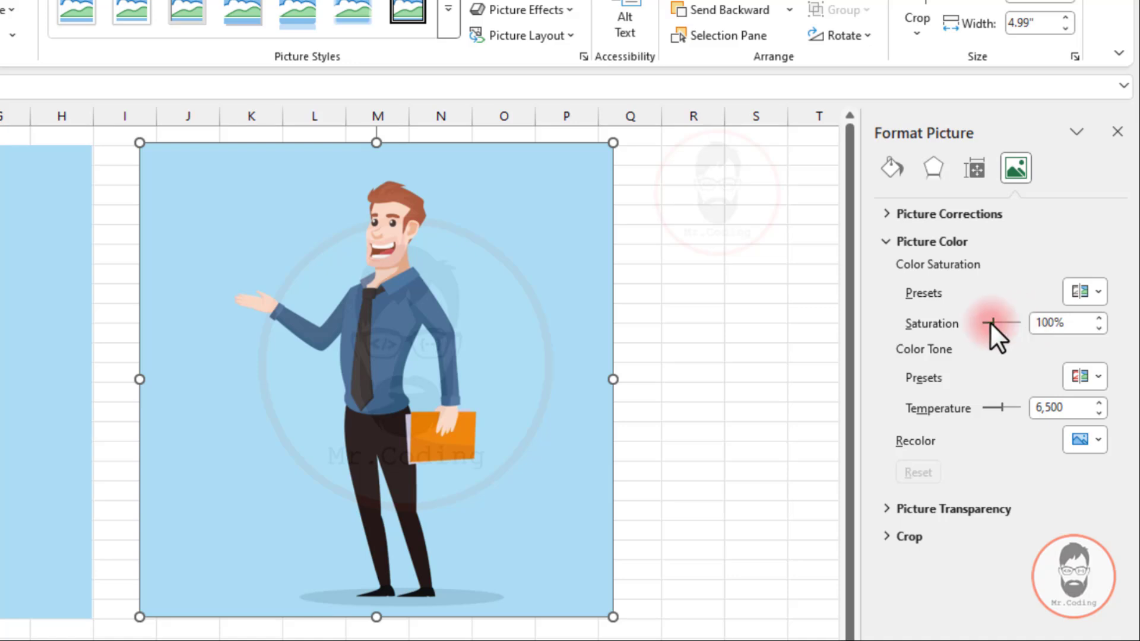
- Raise the duplicate picture's color saturation and fine-tune it to 250%
{"action": "left_click_drag", "start_coordinate": [993, 323], "coordinate": [1008, 323]}
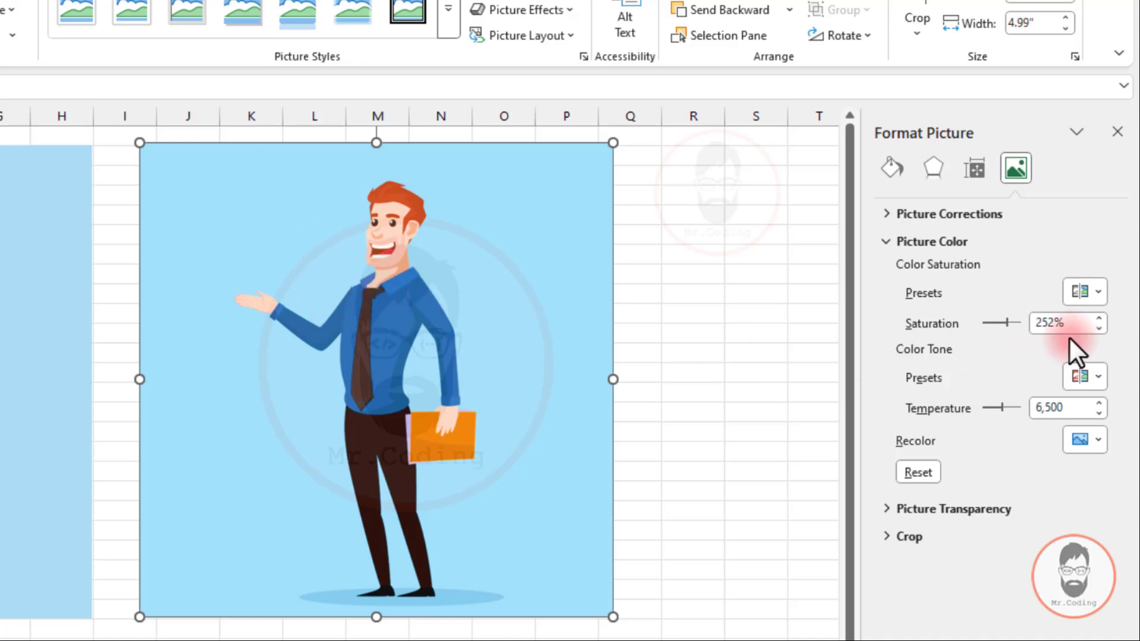
{"action": "left_click", "coordinate": [1099, 328]}
{"action": "left_click", "coordinate": [1100, 328]}
{"action": "left_click", "coordinate": [1100, 327]}
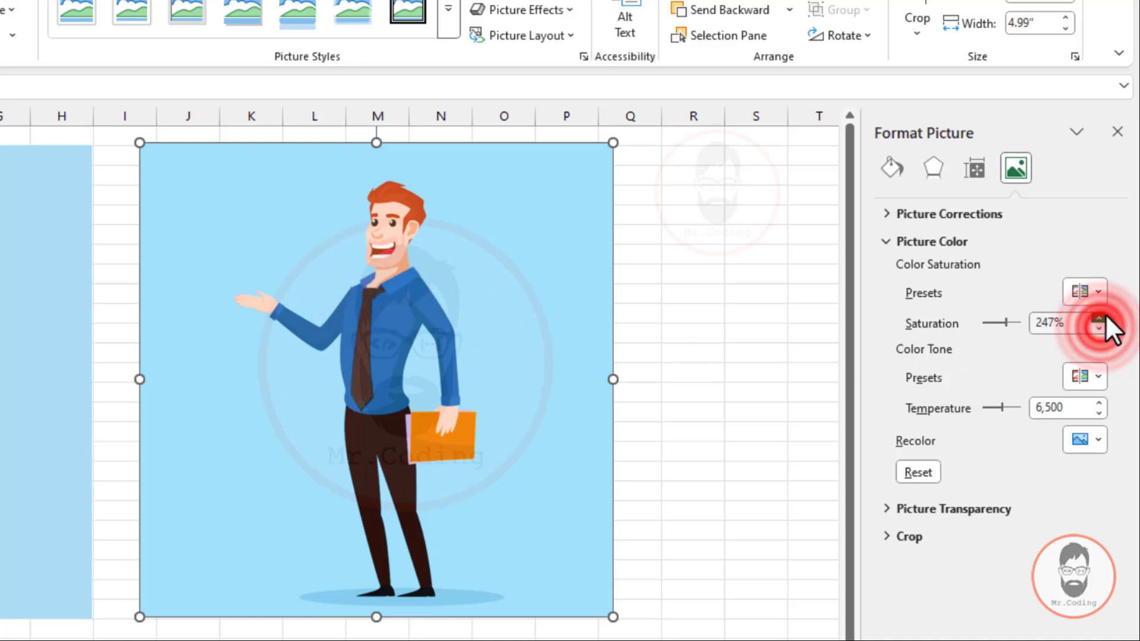
{"action": "left_click", "coordinate": [1099, 319]}
{"action": "left_click", "coordinate": [1099, 319]}
{"action": "left_click", "coordinate": [1100, 319]}
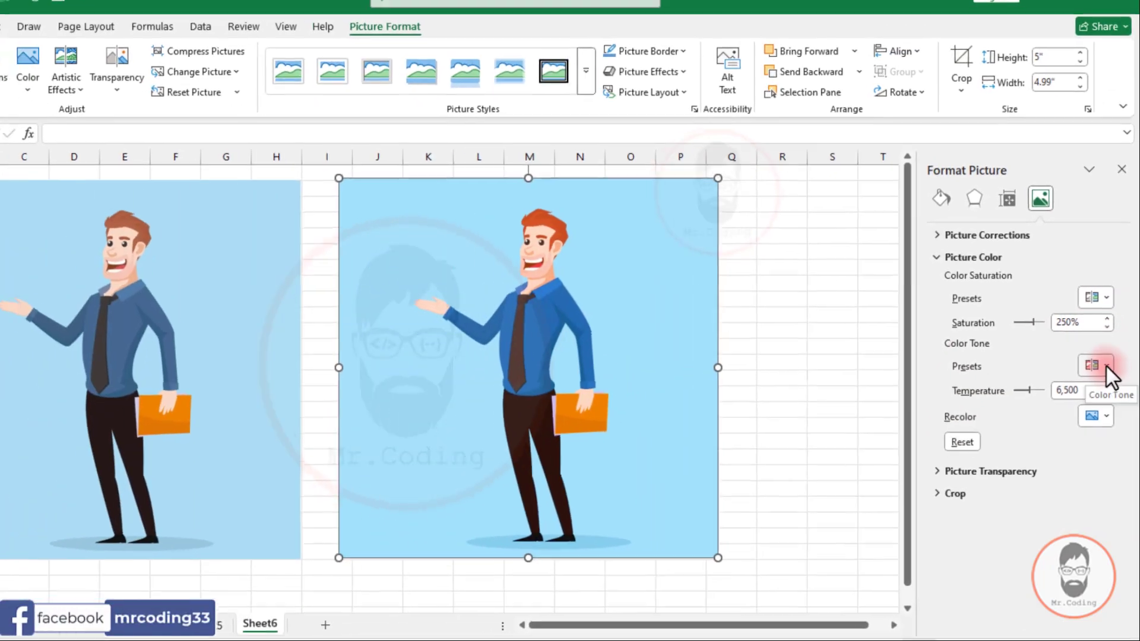
- Compare the Color Tone presets in the picture options with those in the Color gallery
{"action": "left_click", "coordinate": [1106, 365]}
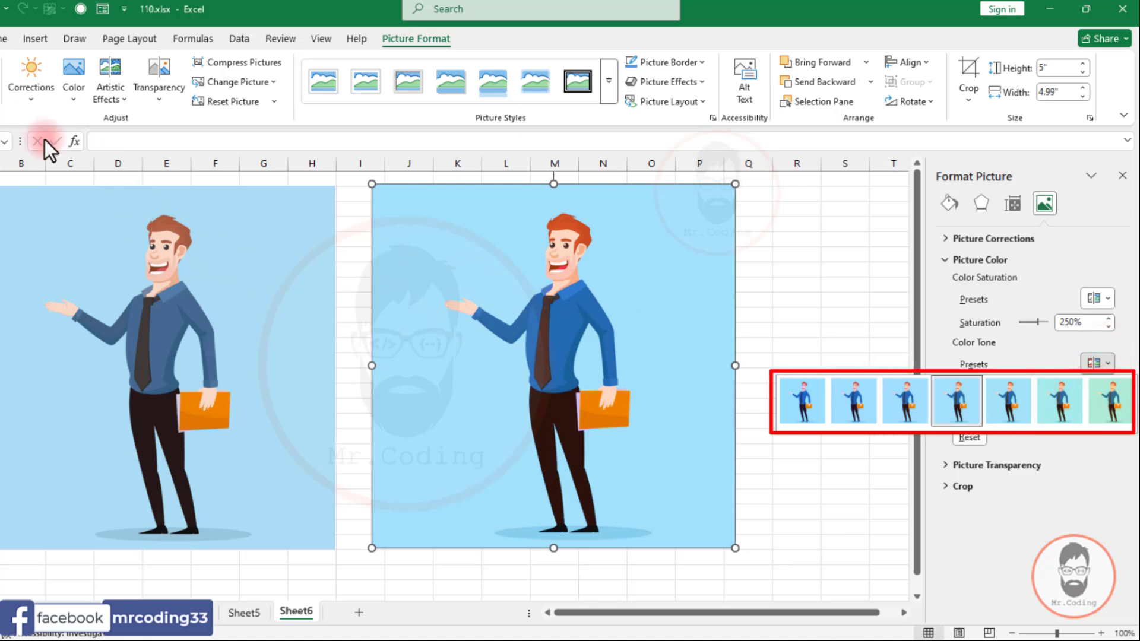
{"action": "left_click", "coordinate": [76, 100]}
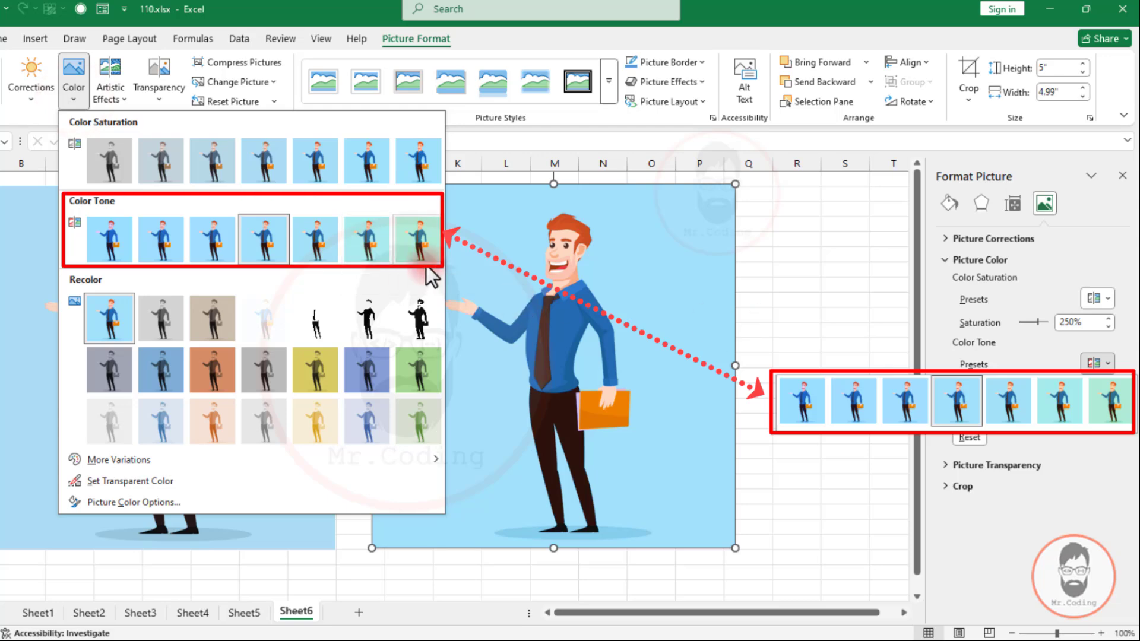
{"action": "left_click", "coordinate": [1018, 362]}
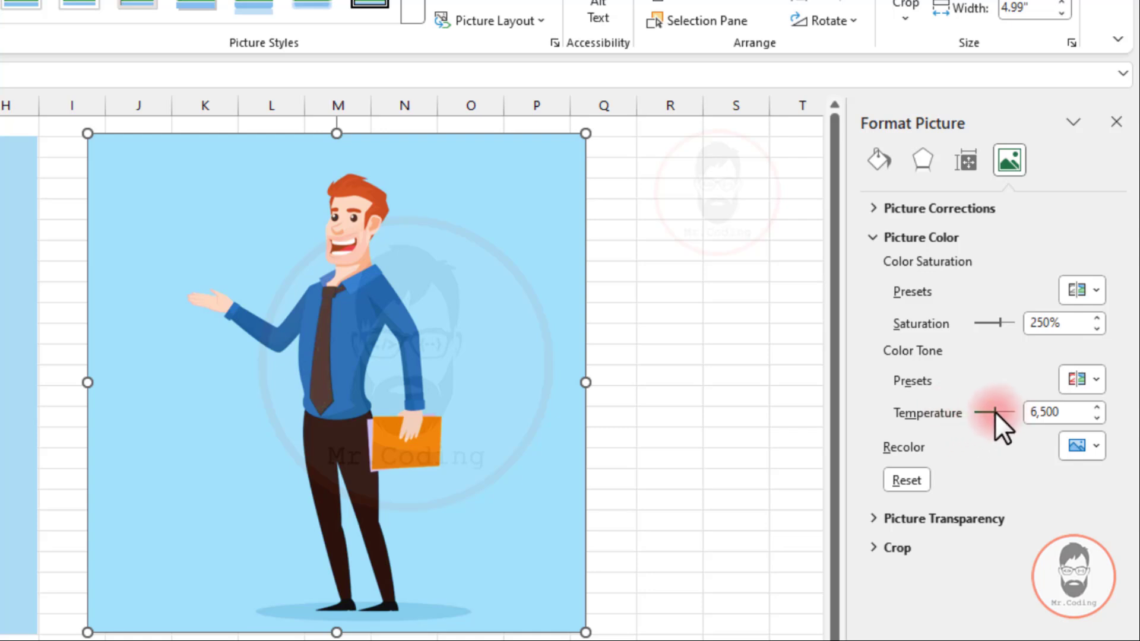
- Shift the duplicate picture's color temperature to 8,744 and down to 3,440, and try entering 1000
{"action": "left_click_drag", "start_coordinate": [995, 411], "coordinate": [1004, 412]}
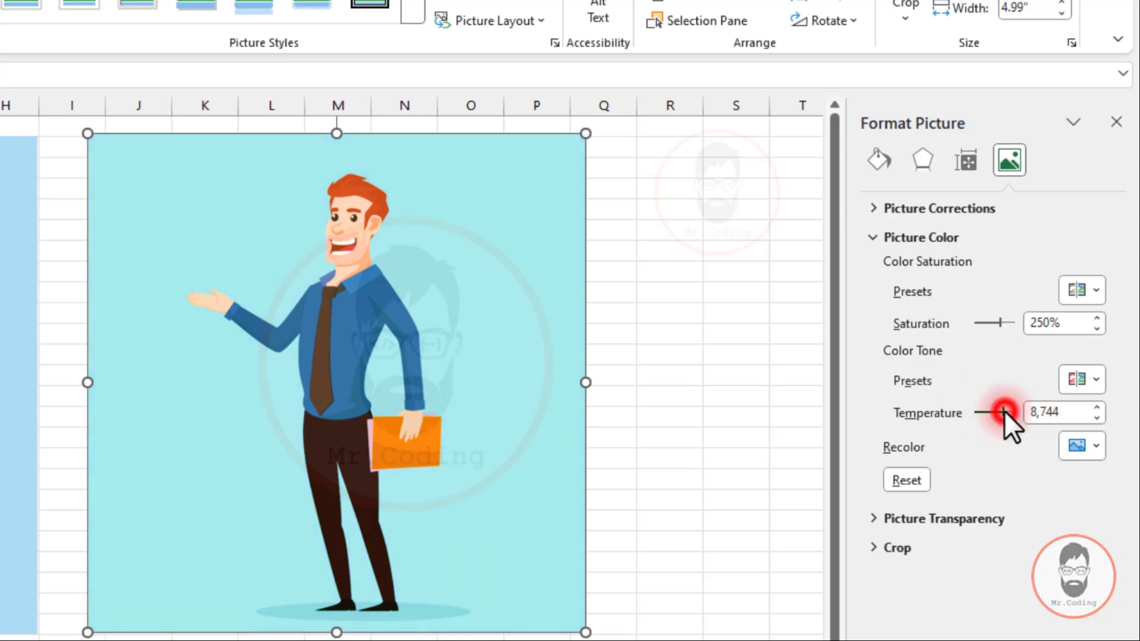
{"action": "left_click_drag", "start_coordinate": [1003, 411], "coordinate": [984, 412]}
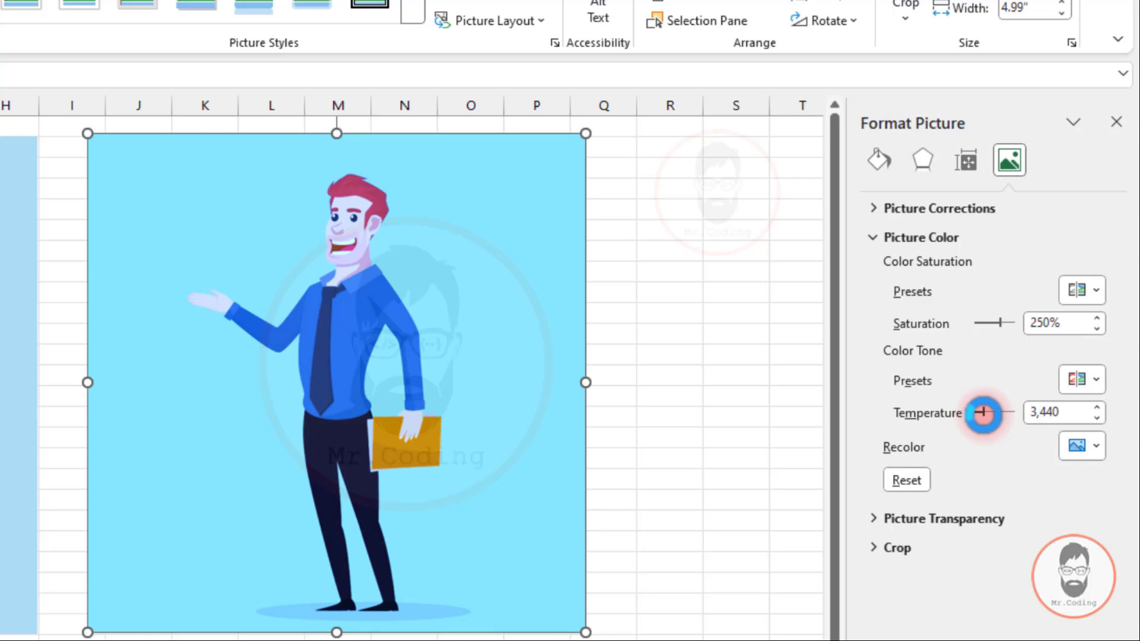
{"action": "left_click", "coordinate": [1077, 413]}
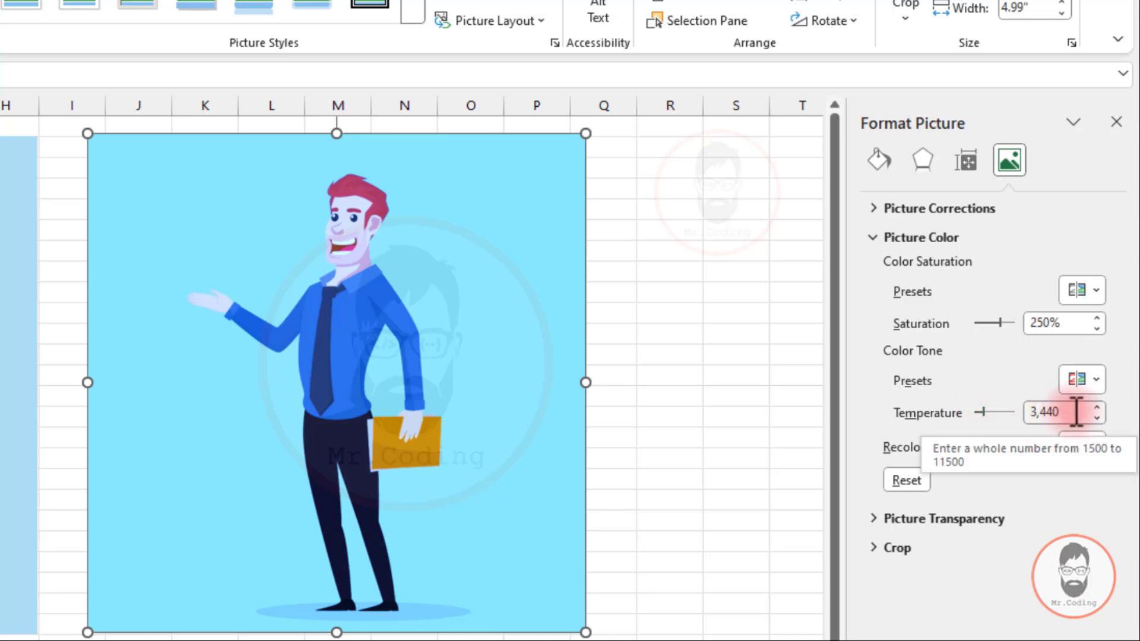
{"action": "left_click_drag", "start_coordinate": [1077, 413], "coordinate": [1018, 411]}
{"action": "type", "text": "1"}
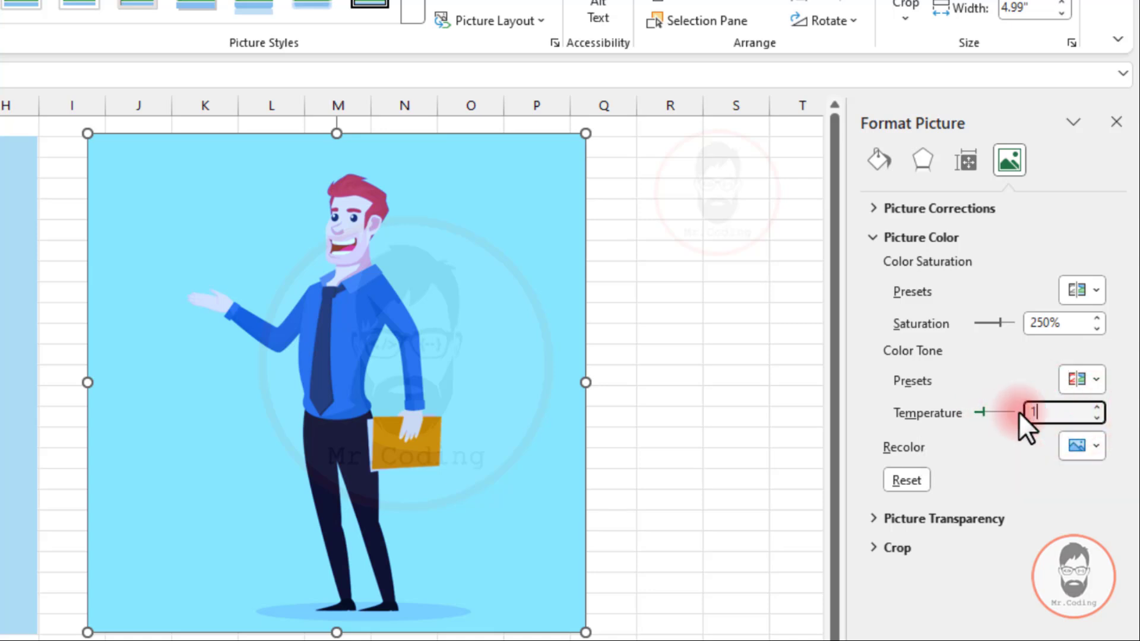
{"action": "type", "text": "000"}
{"action": "key", "text": "Return"}
- Set the duplicate picture's color temperature to 10,000
{"action": "left_click", "coordinate": [1055, 412]}
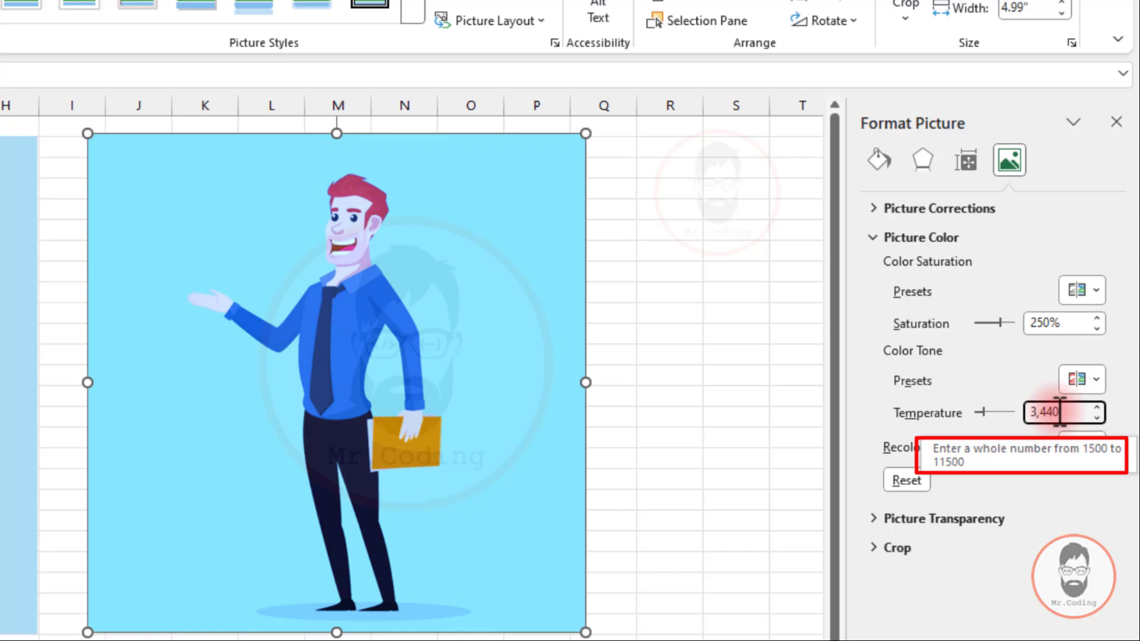
{"action": "left_click_drag", "start_coordinate": [1060, 411], "coordinate": [1009, 410]}
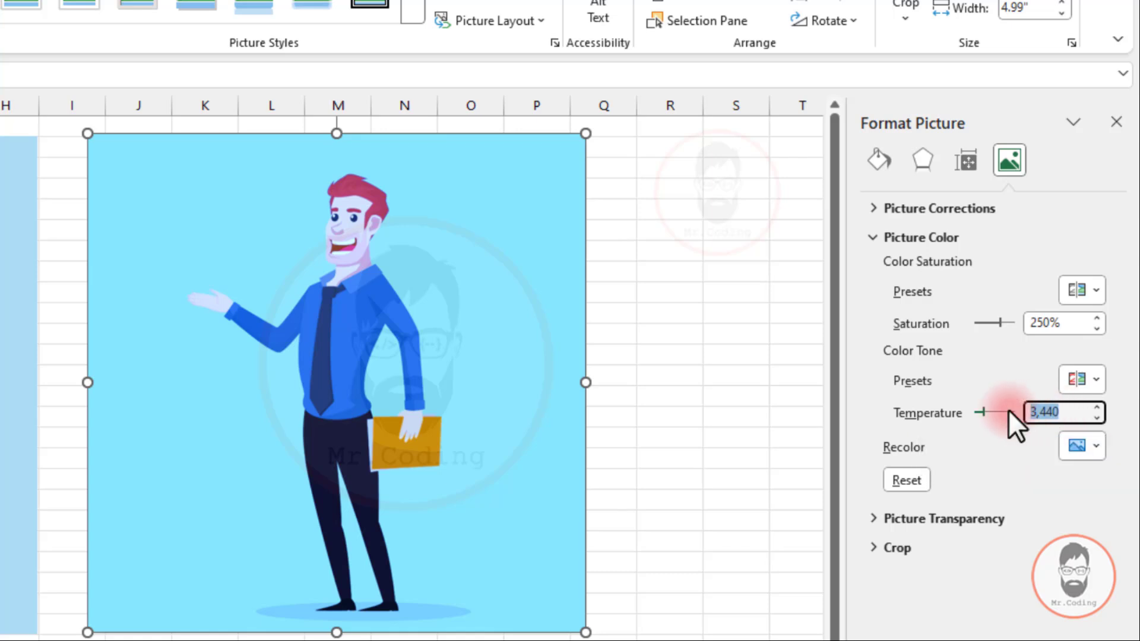
{"action": "type", "text": "10000"}
{"action": "key", "text": "Return"}
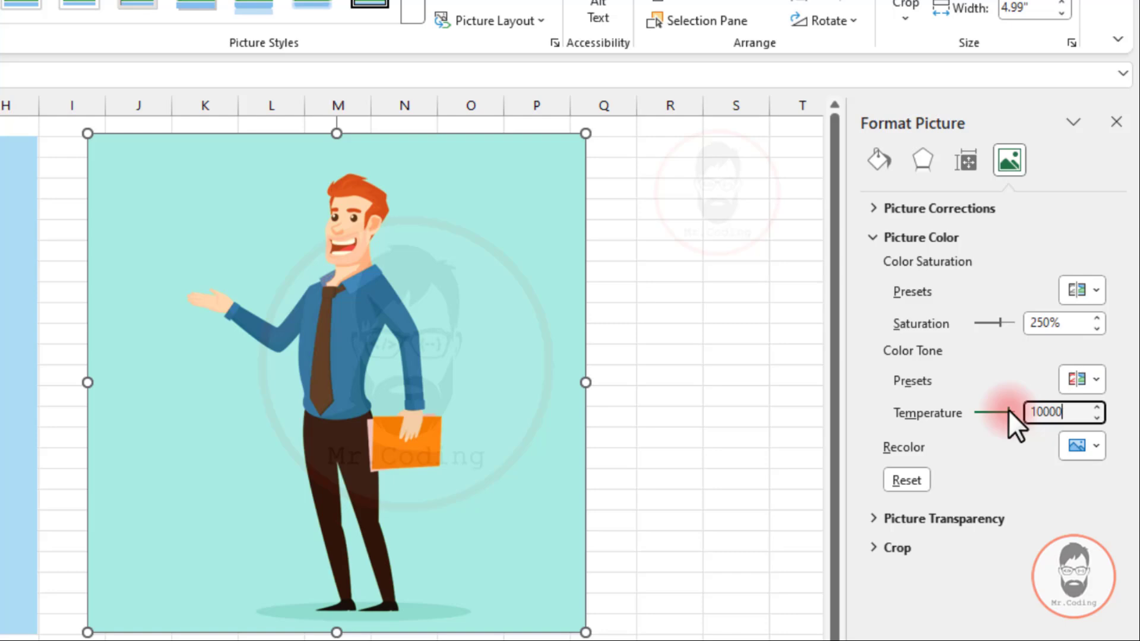
{"action": "key", "text": "Return"}
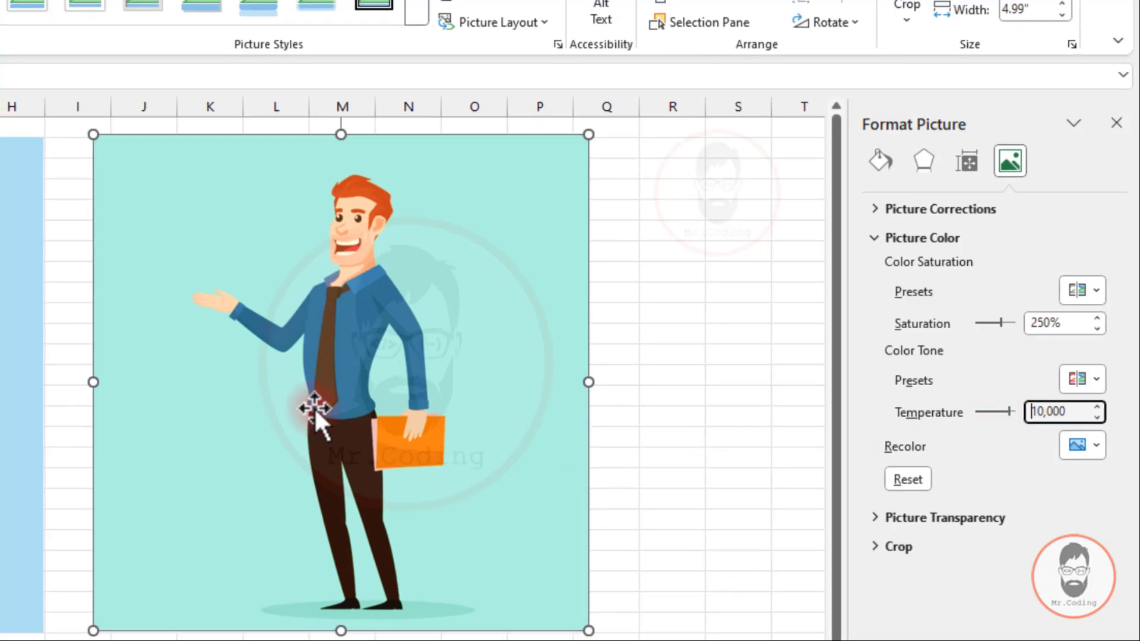
{"action": "left_click", "coordinate": [499, 373]}
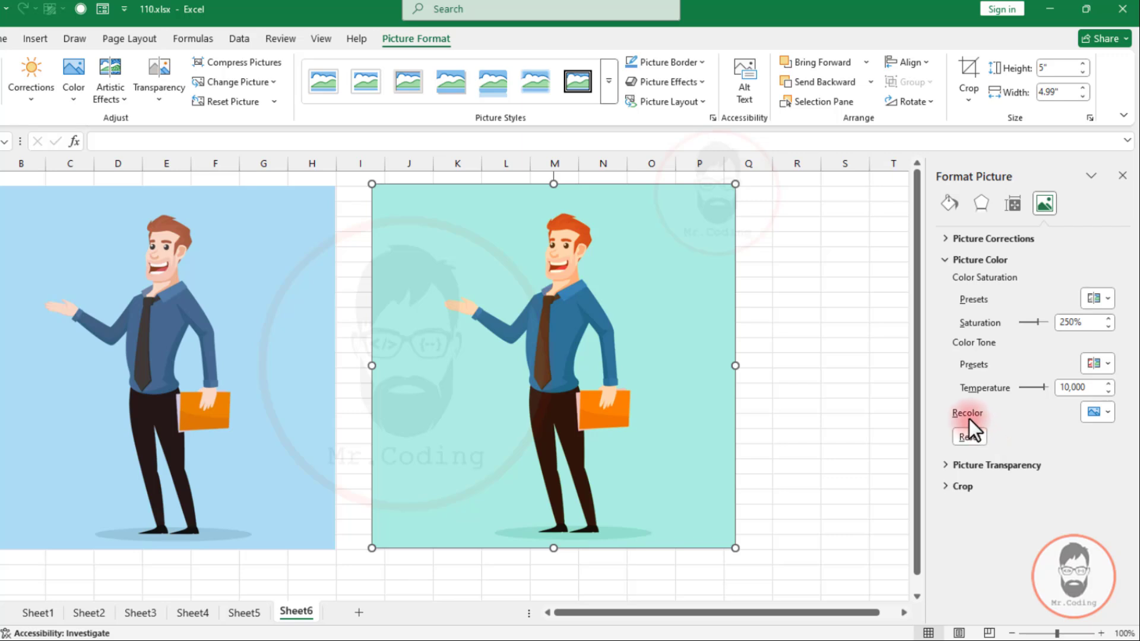
- Examine the Recolor presets in the duplicate picture's Picture Color options
{"action": "left_click", "coordinate": [1107, 415]}
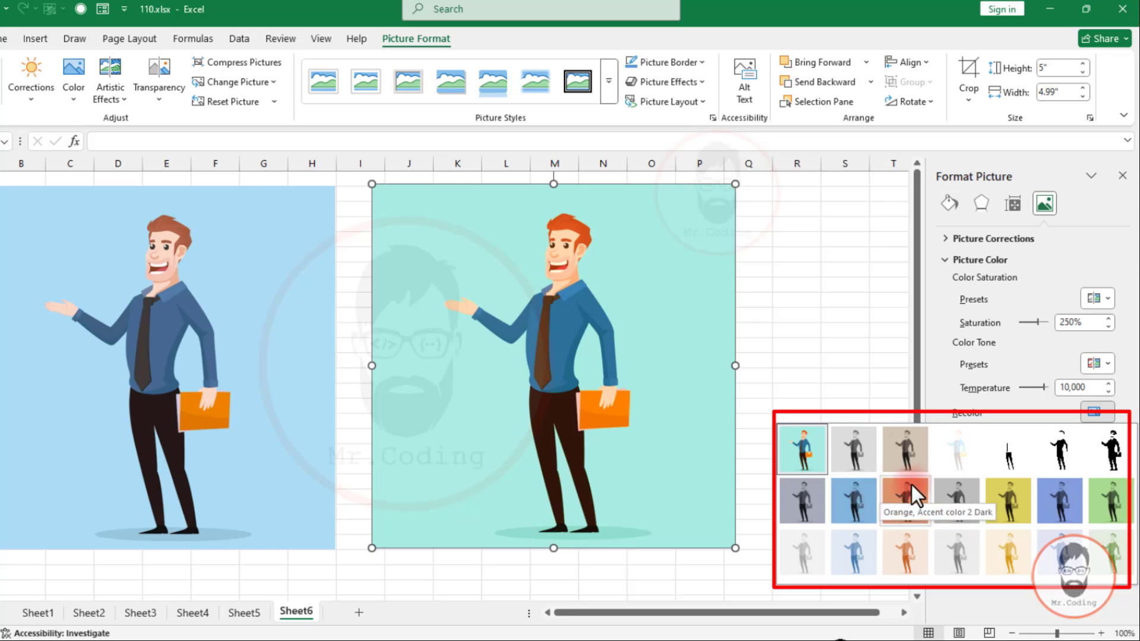
{"action": "left_click", "coordinate": [73, 101]}
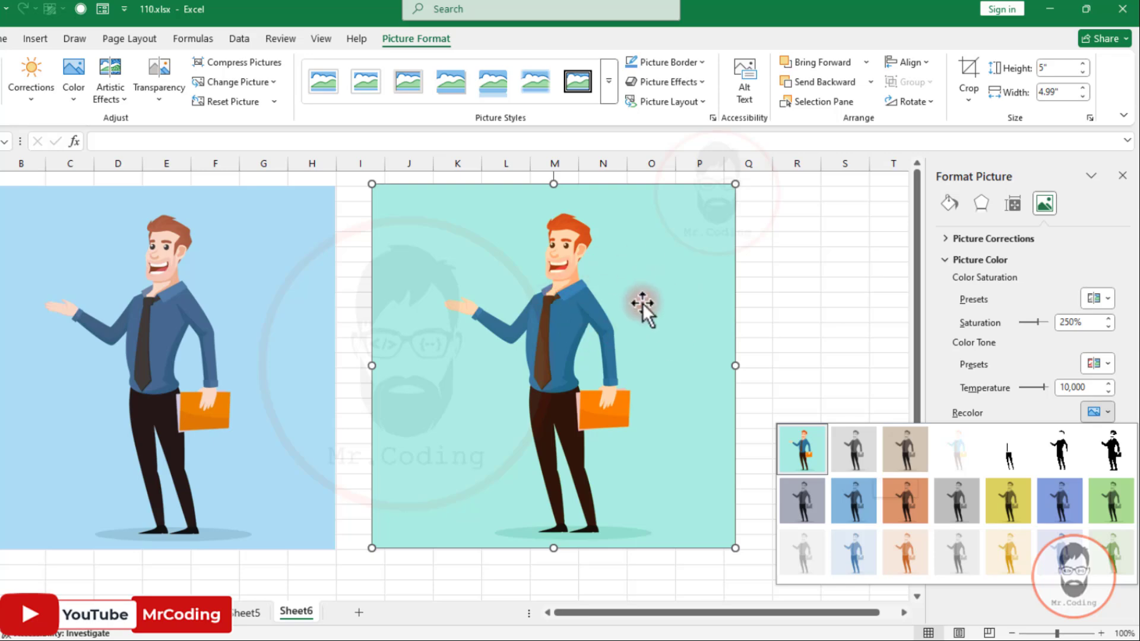
{"action": "left_click", "coordinate": [615, 319]}
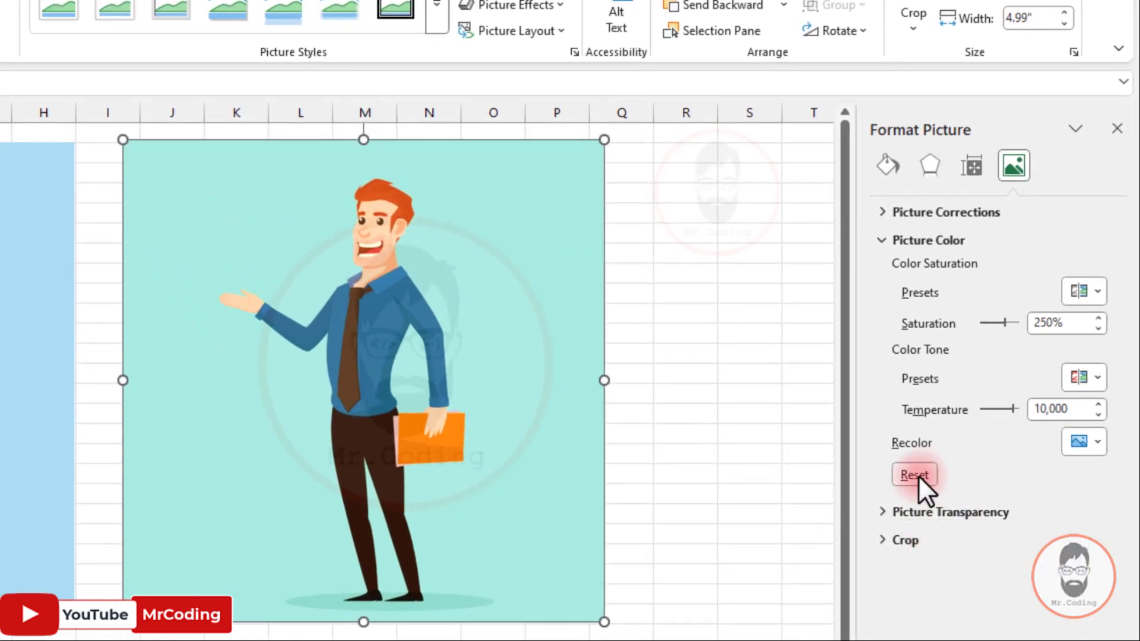
- Reset the duplicate picture's color settings and close the Format Picture pane
{"action": "left_click", "coordinate": [915, 476]}
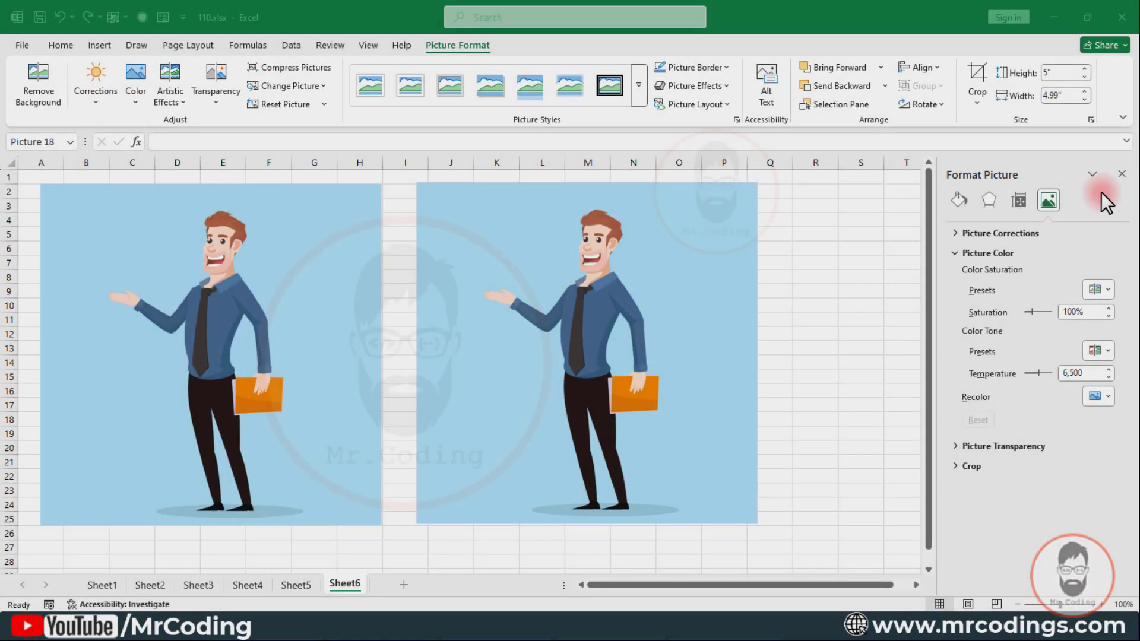
{"action": "left_click", "coordinate": [1117, 128]}
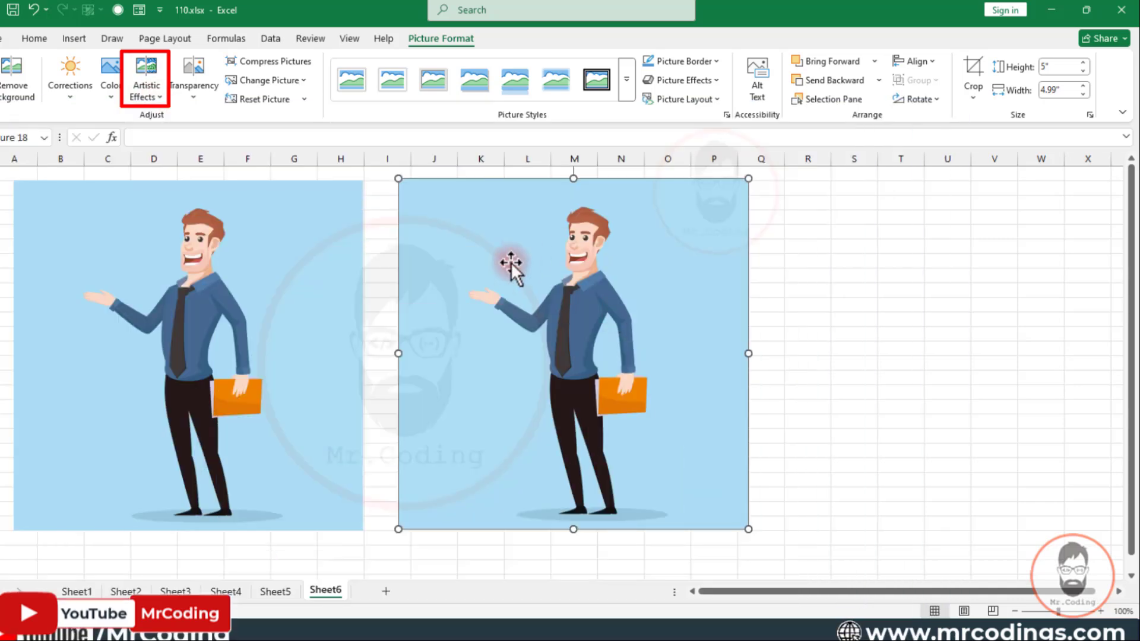
- Apply the Pencil Grayscale artistic effect to the duplicate picture and replace it with Pencil Sketch
{"action": "left_click", "coordinate": [154, 98]}
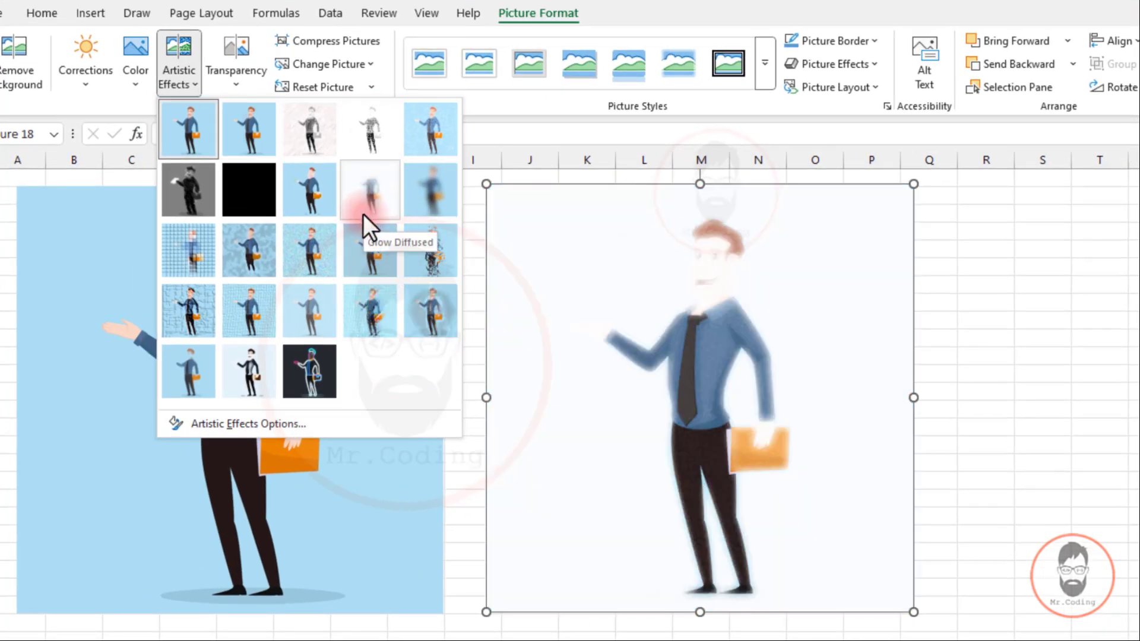
{"action": "left_click", "coordinate": [314, 131]}
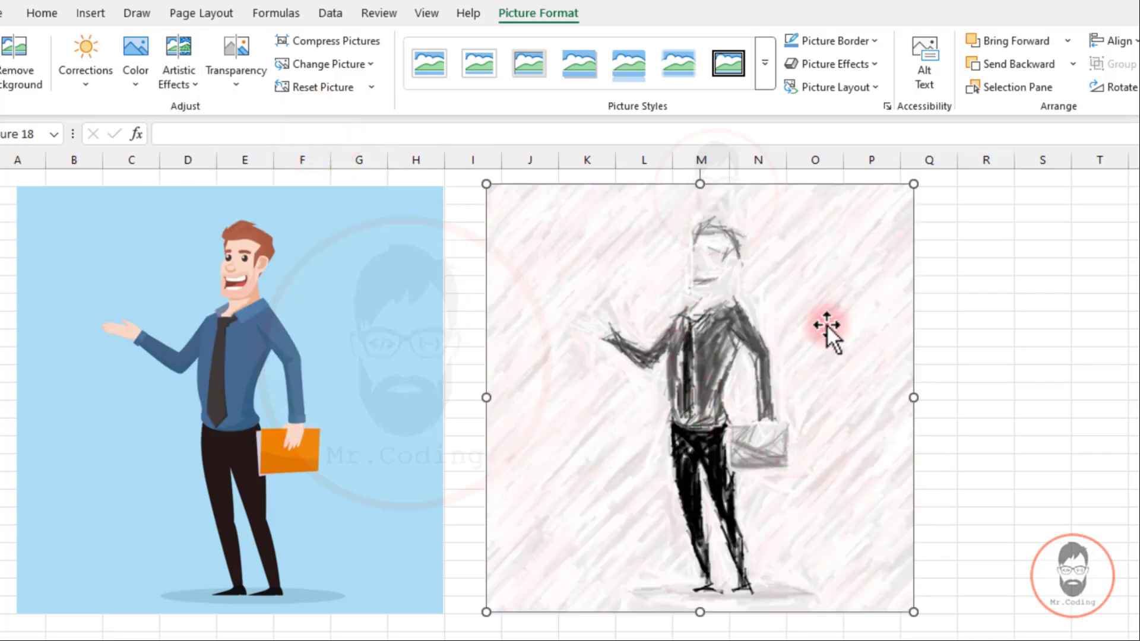
{"action": "left_click", "coordinate": [179, 81]}
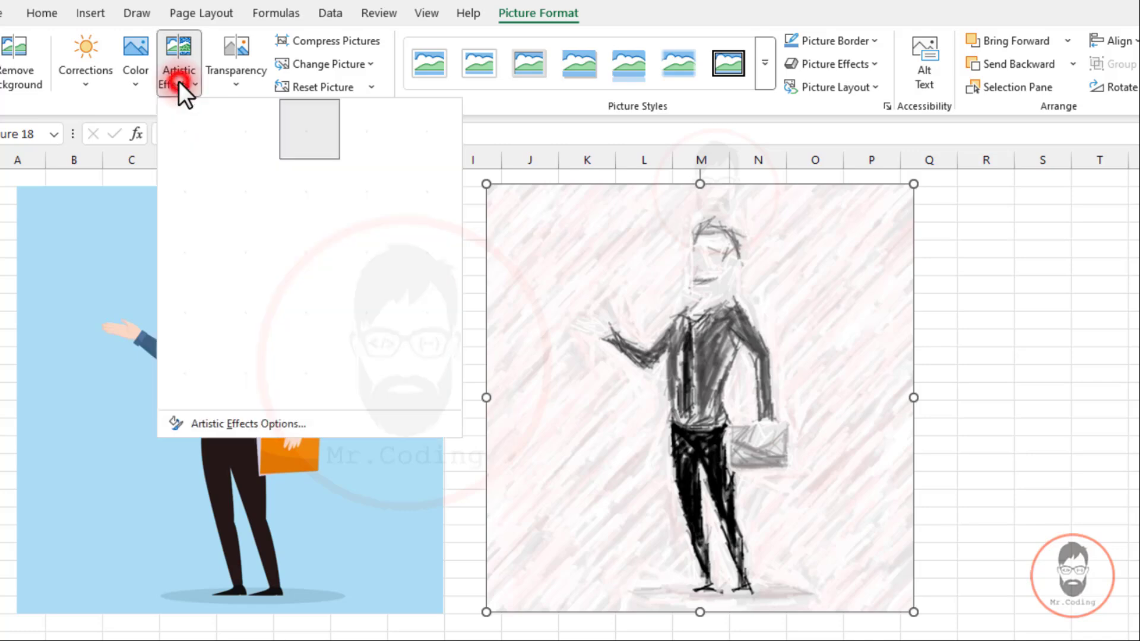
{"action": "left_click", "coordinate": [372, 133]}
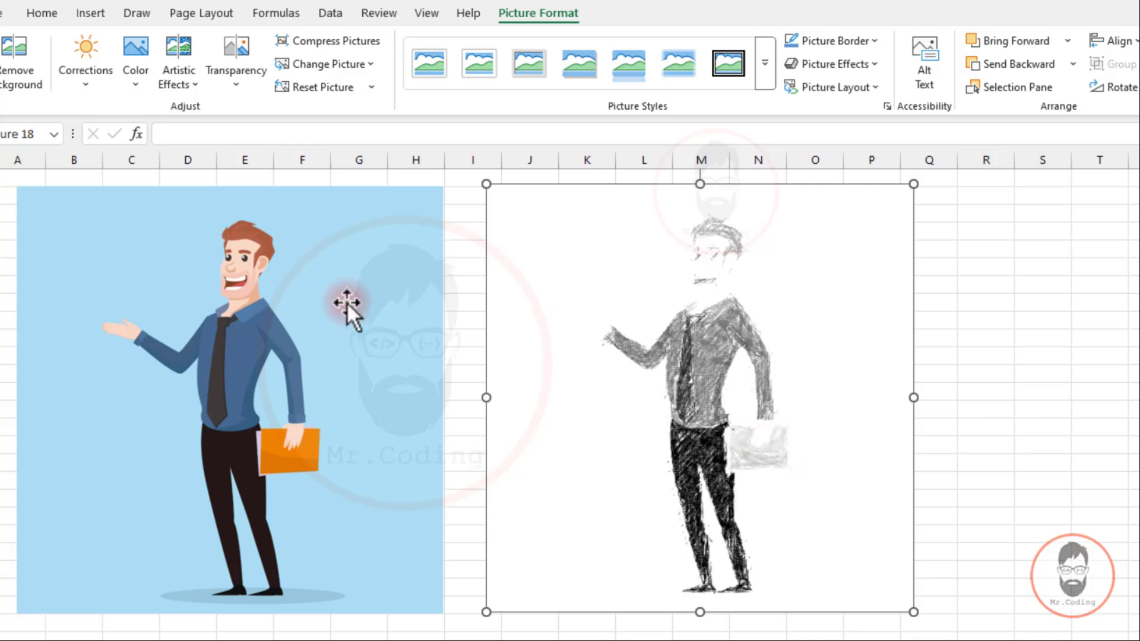
- Open the Artistic Effects Options for the duplicate picture and switch its effect to Pencil Grayscale
{"action": "left_click", "coordinate": [179, 86]}
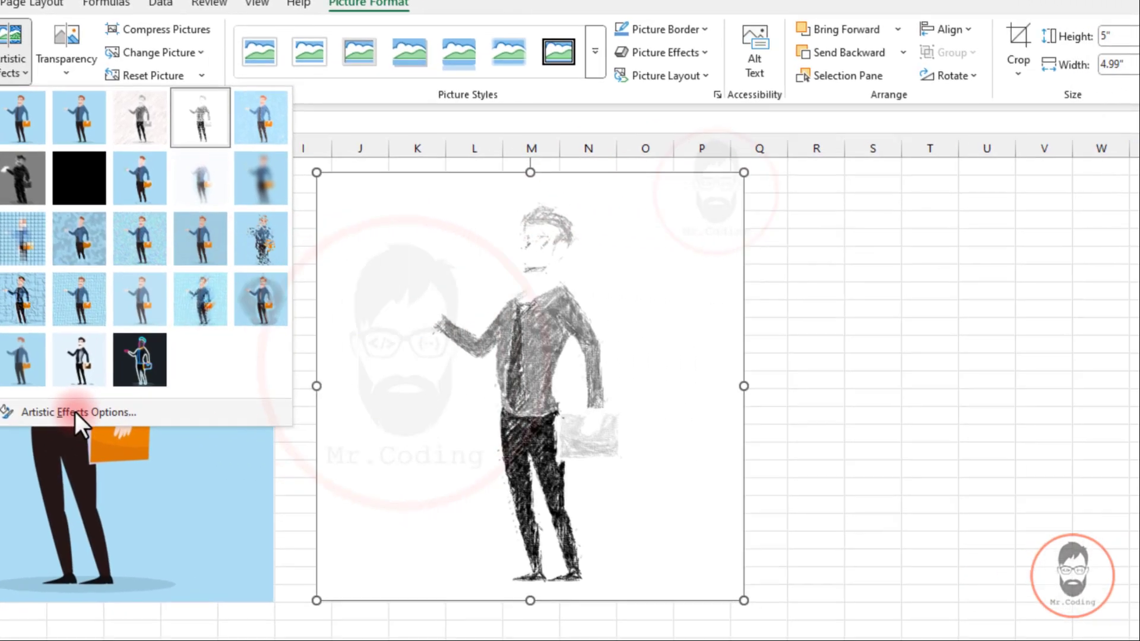
{"action": "left_click", "coordinate": [240, 424]}
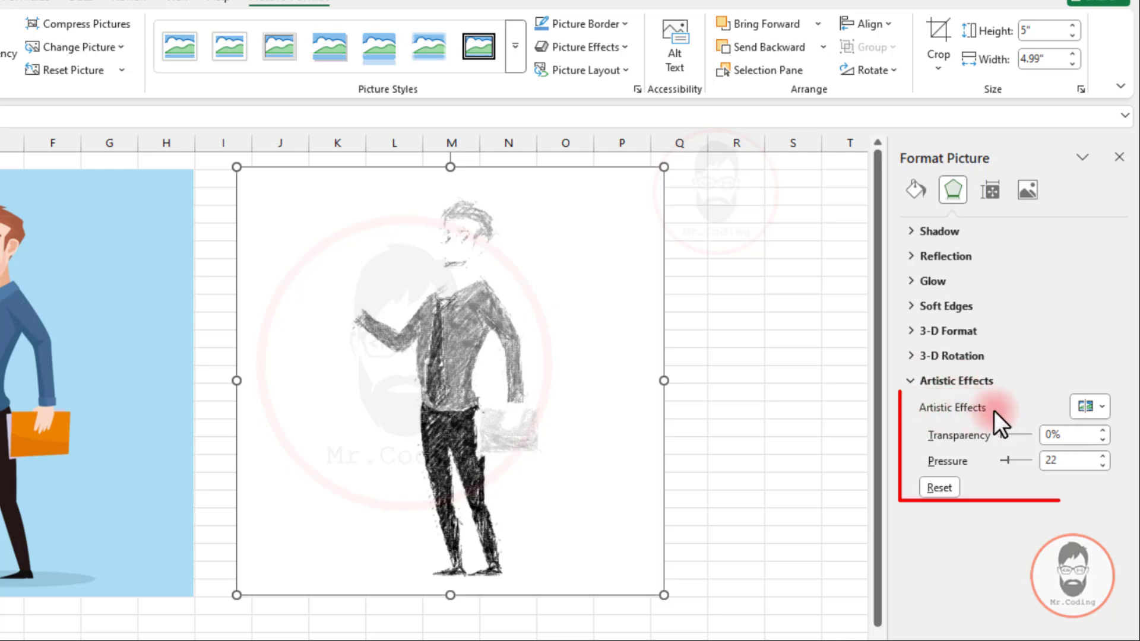
{"action": "left_click", "coordinate": [1088, 408]}
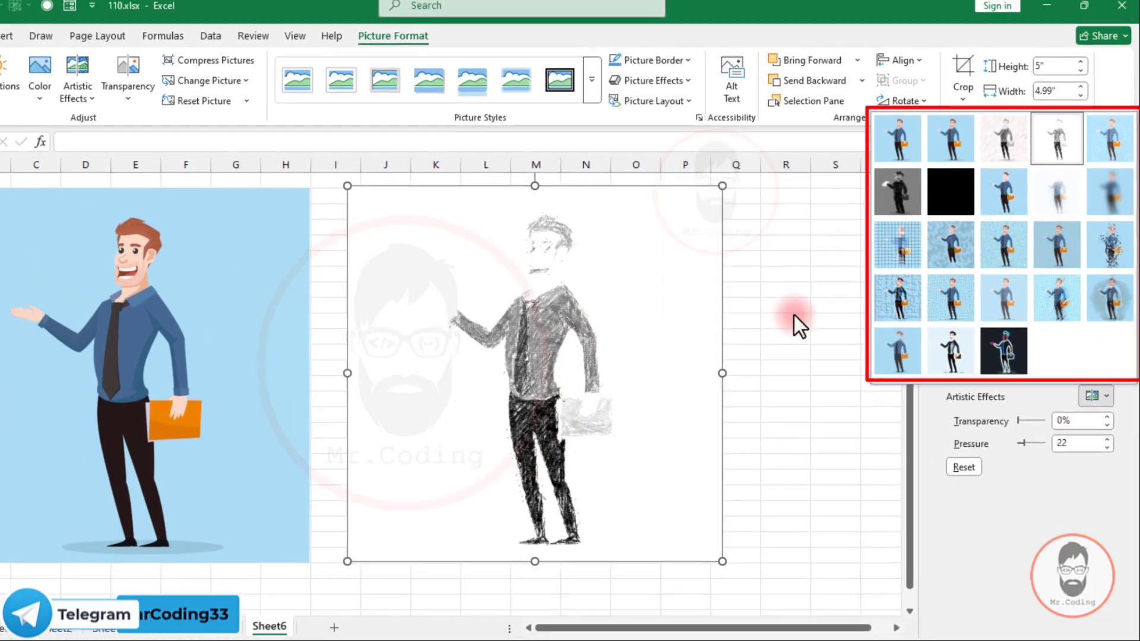
{"action": "left_click", "coordinate": [0, 61]}
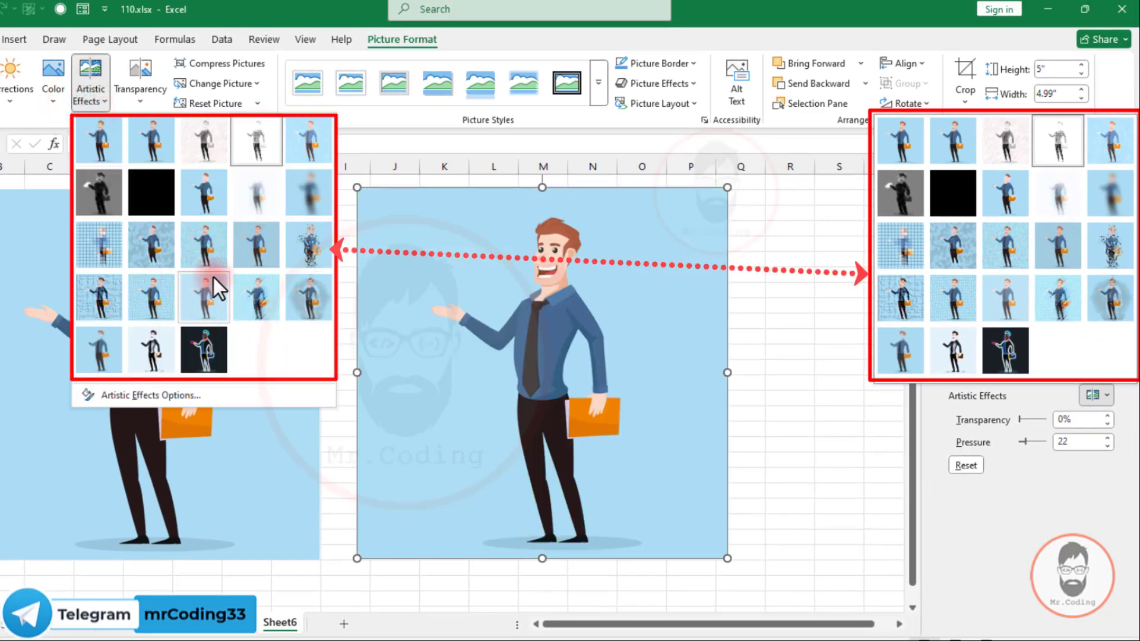
{"action": "key", "text": "Escape"}
{"action": "left_click", "coordinate": [1099, 395]}
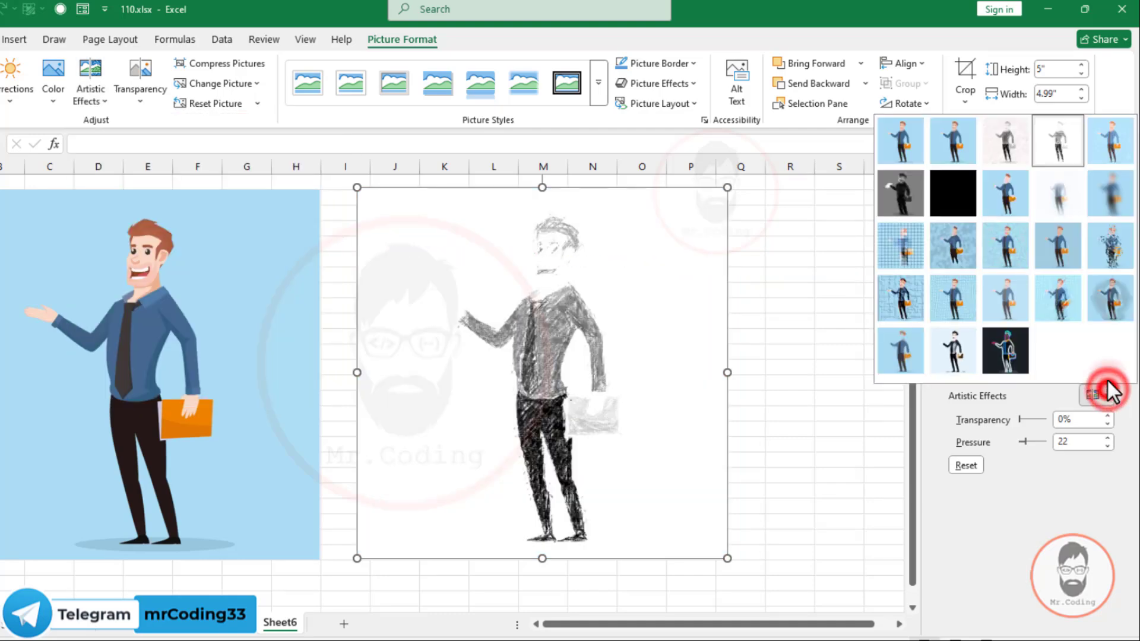
{"action": "left_click", "coordinate": [1019, 150]}
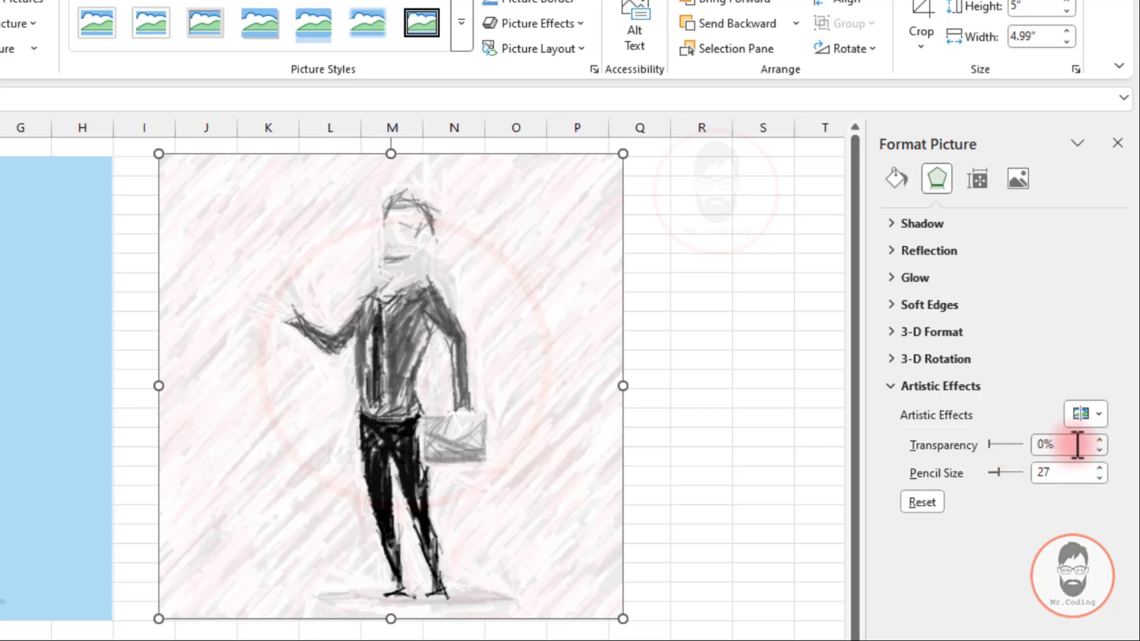
- Raise the transparency of the duplicate picture's Pencil Grayscale effect in small increments to 17%
{"action": "left_click", "coordinate": [1100, 441]}
{"action": "left_click", "coordinate": [1098, 441]}
{"action": "left_click", "coordinate": [1098, 441]}
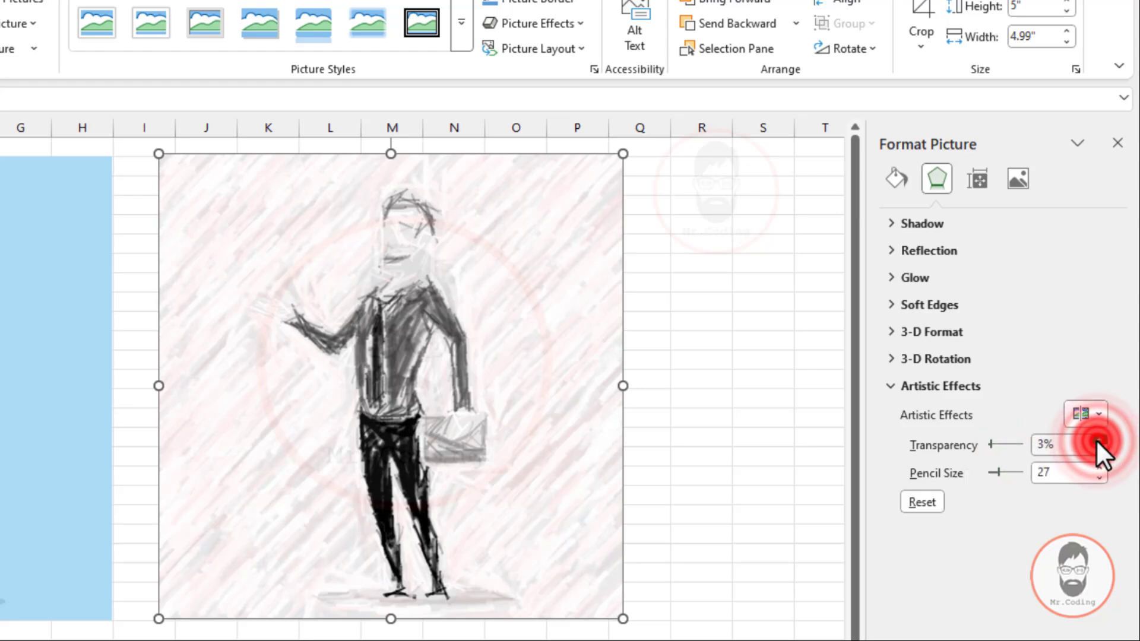
{"action": "left_click", "coordinate": [1098, 441]}
{"action": "left_click", "coordinate": [1098, 440]}
{"action": "left_click", "coordinate": [1098, 441]}
{"action": "left_click", "coordinate": [1098, 440]}
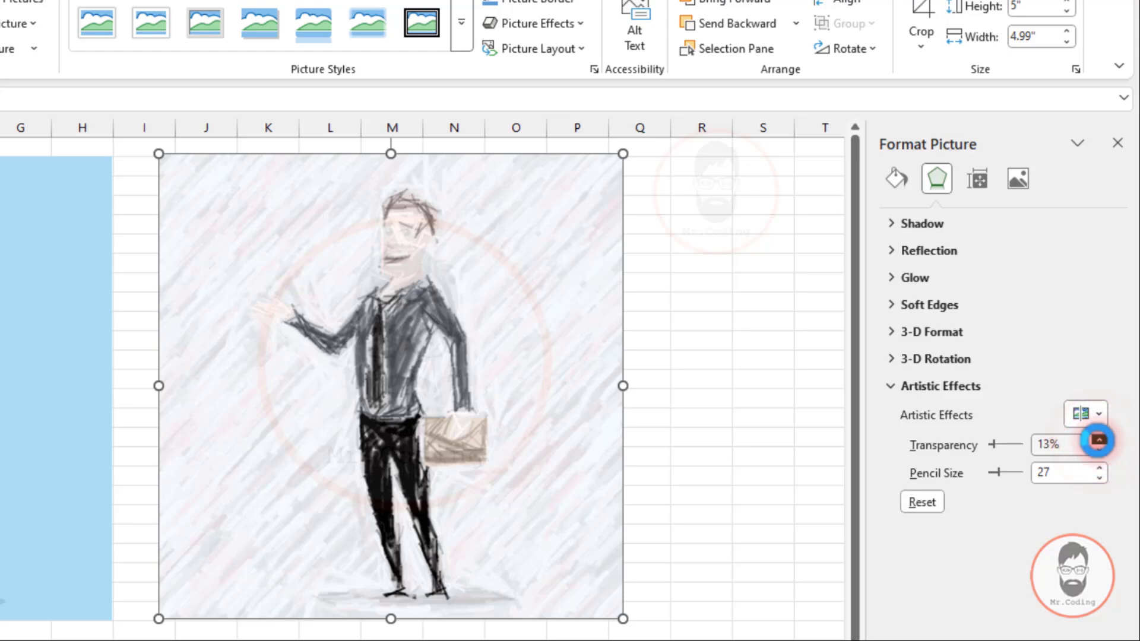
{"action": "left_click", "coordinate": [1097, 441]}
{"action": "left_click", "coordinate": [1098, 441]}
{"action": "left_click", "coordinate": [1098, 441]}
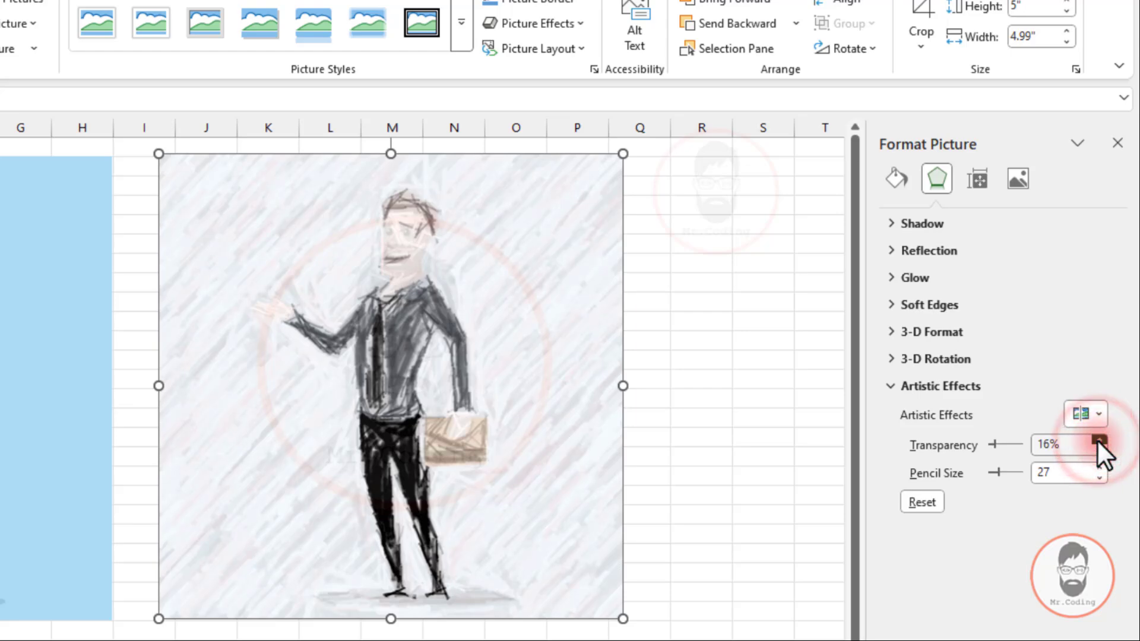
{"action": "left_click", "coordinate": [1098, 441]}
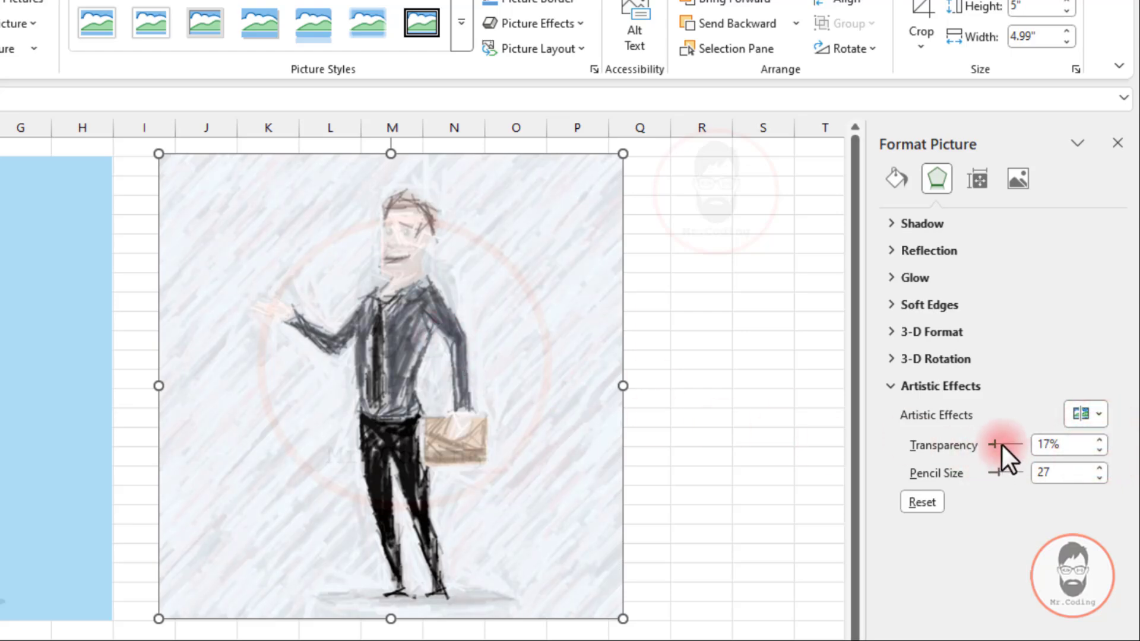
- Set the Pencil Grayscale effect's transparency to 50% and return it to 0%
{"action": "double_click", "coordinate": [1047, 444]}
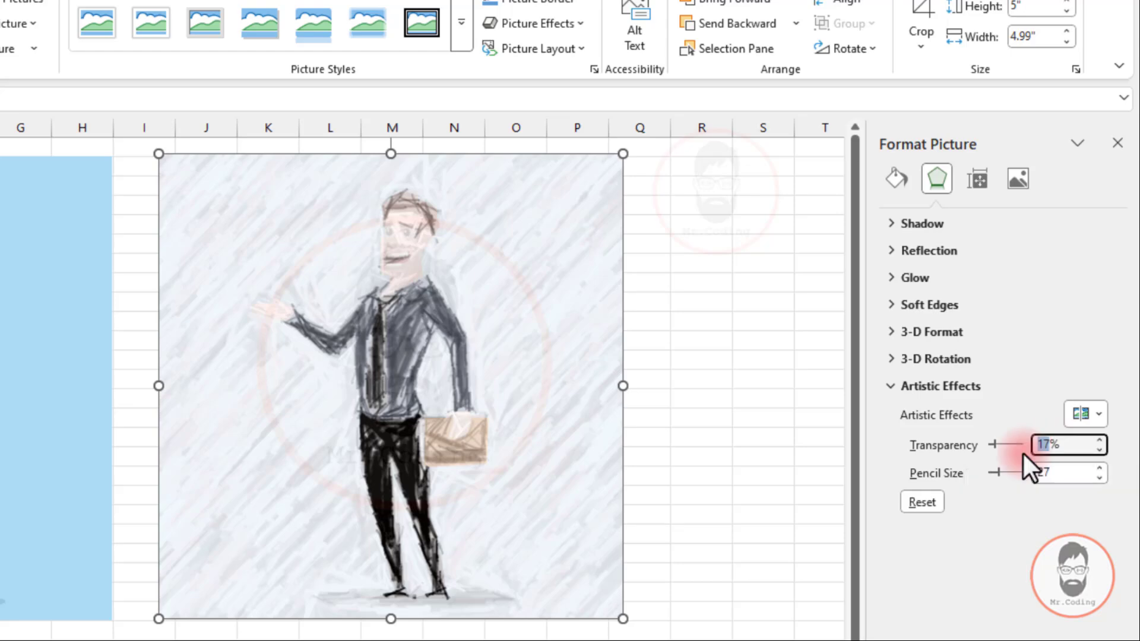
{"action": "type", "text": "50"}
{"action": "key", "text": "Return"}
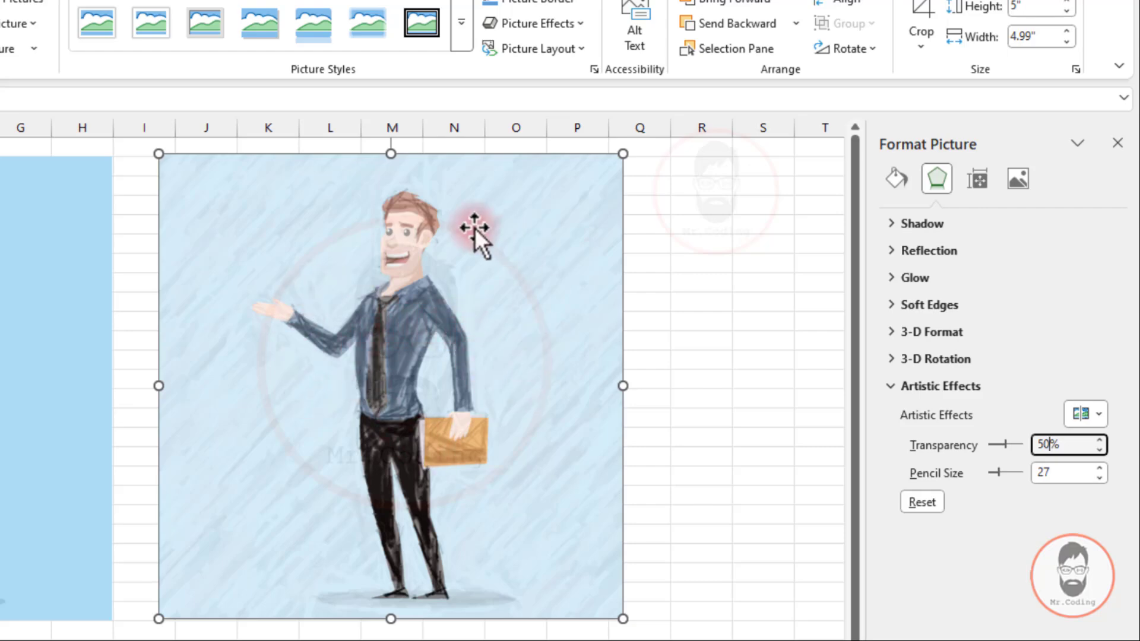
{"action": "left_click", "coordinate": [1049, 444]}
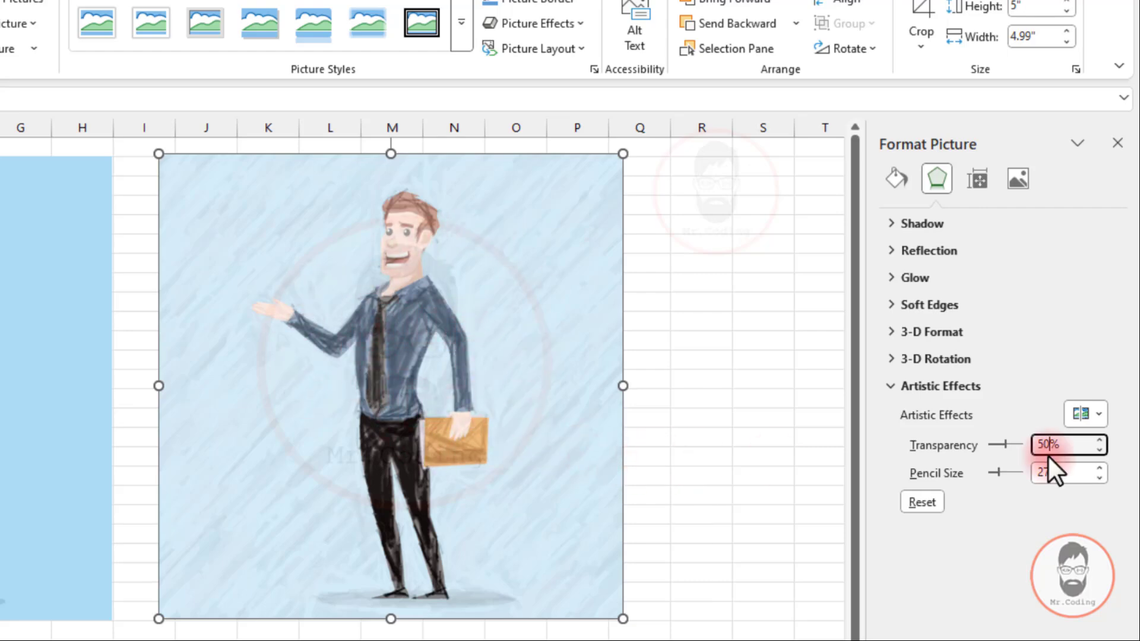
{"action": "double_click", "coordinate": [1052, 444]}
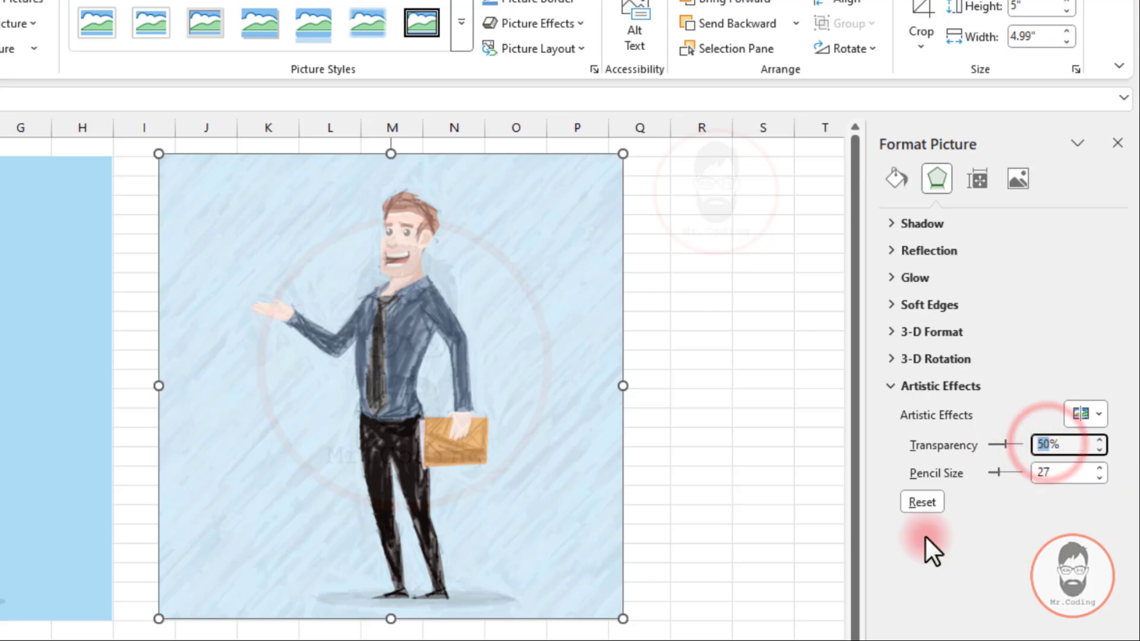
{"action": "type", "text": "0"}
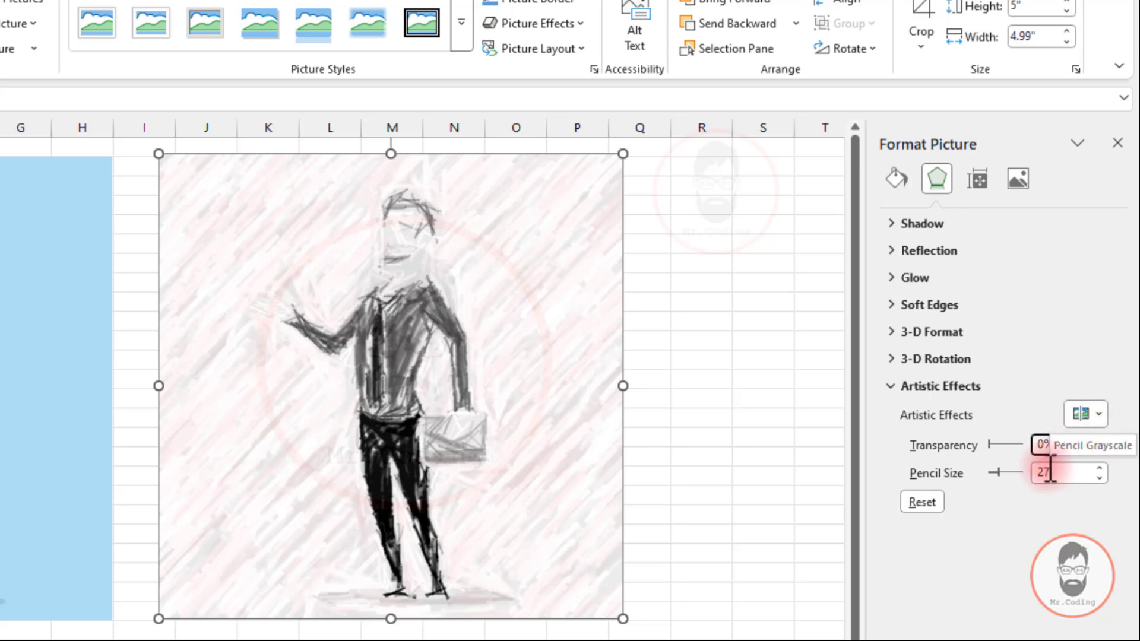
{"action": "left_click", "coordinate": [1007, 508]}
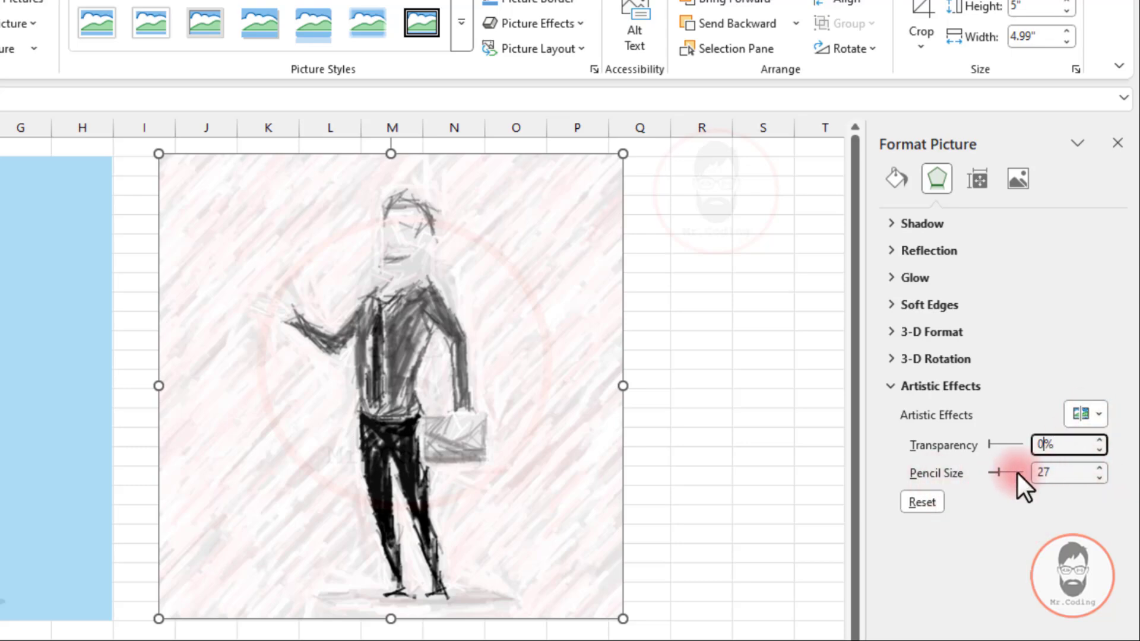
- Set the Pencil Grayscale effect's pencil size to 50 and reduce it to 0
{"action": "double_click", "coordinate": [1063, 473]}
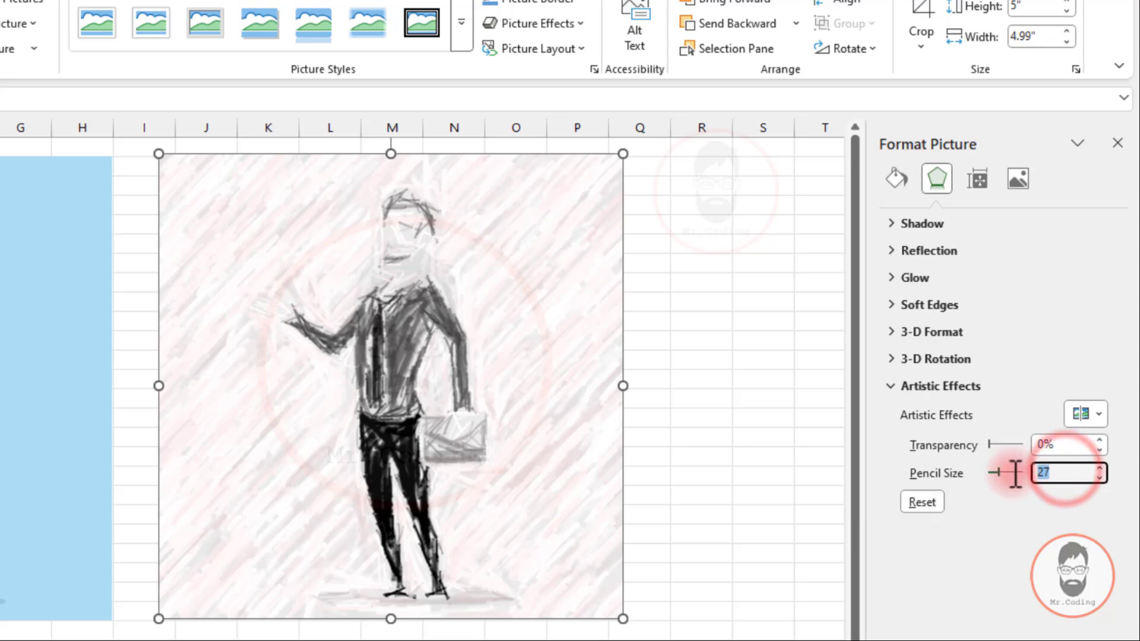
{"action": "type", "text": "50"}
{"action": "key", "text": "Return"}
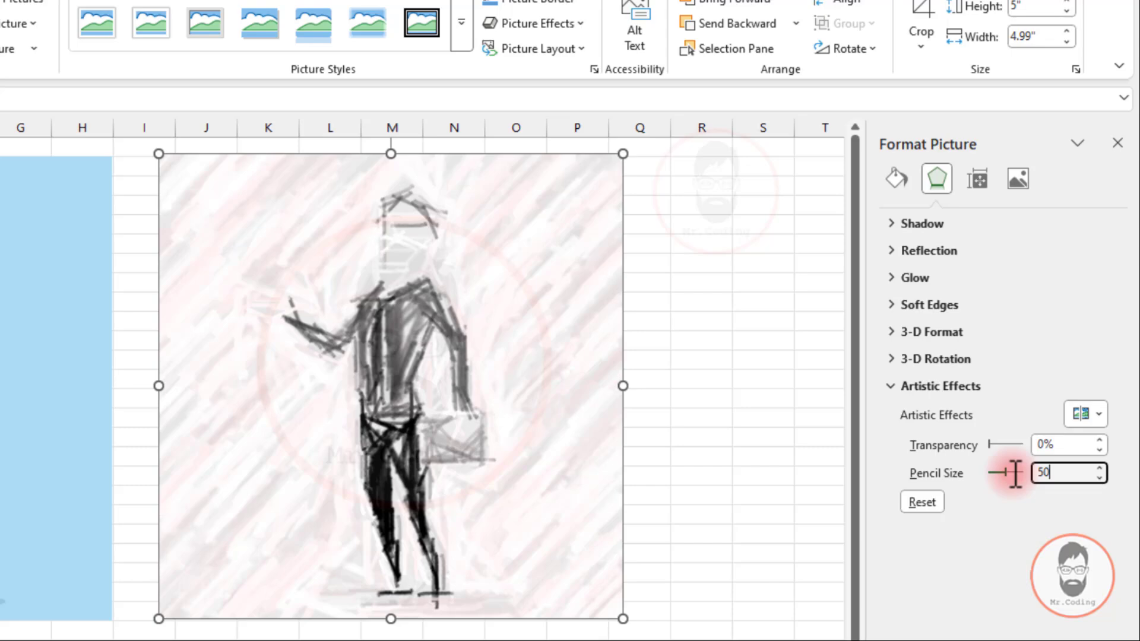
{"action": "key", "text": "BackSpace"}
{"action": "key", "text": "BackSpace"}
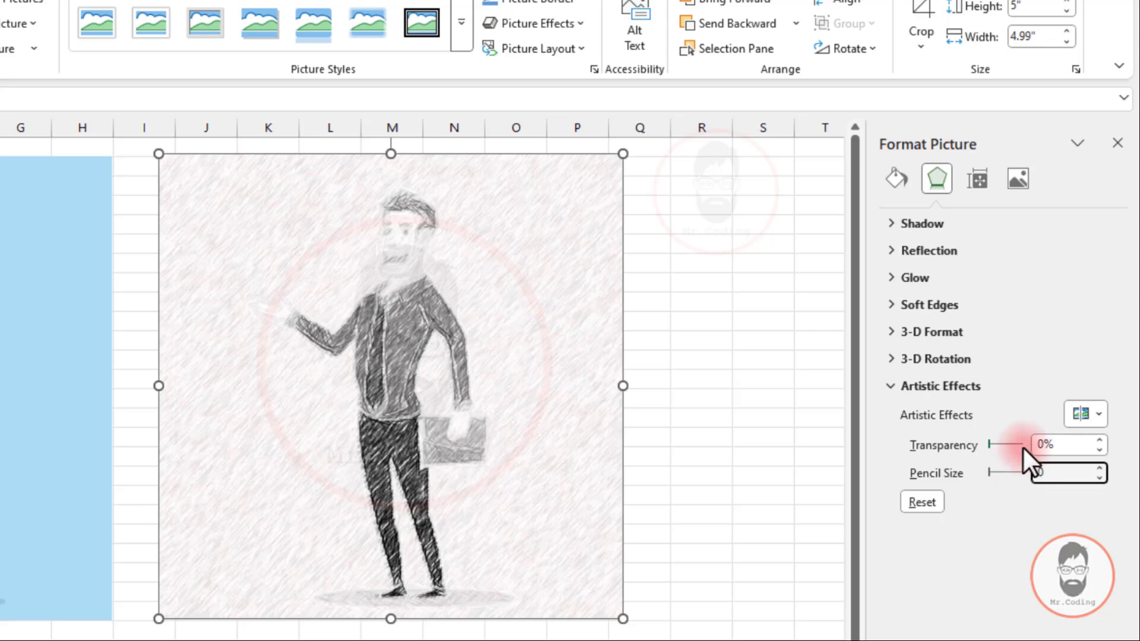
- Switch the duplicate picture's artistic effect to Glow Edges and lower its smoothness to 0
{"action": "left_click", "coordinate": [1091, 407]}
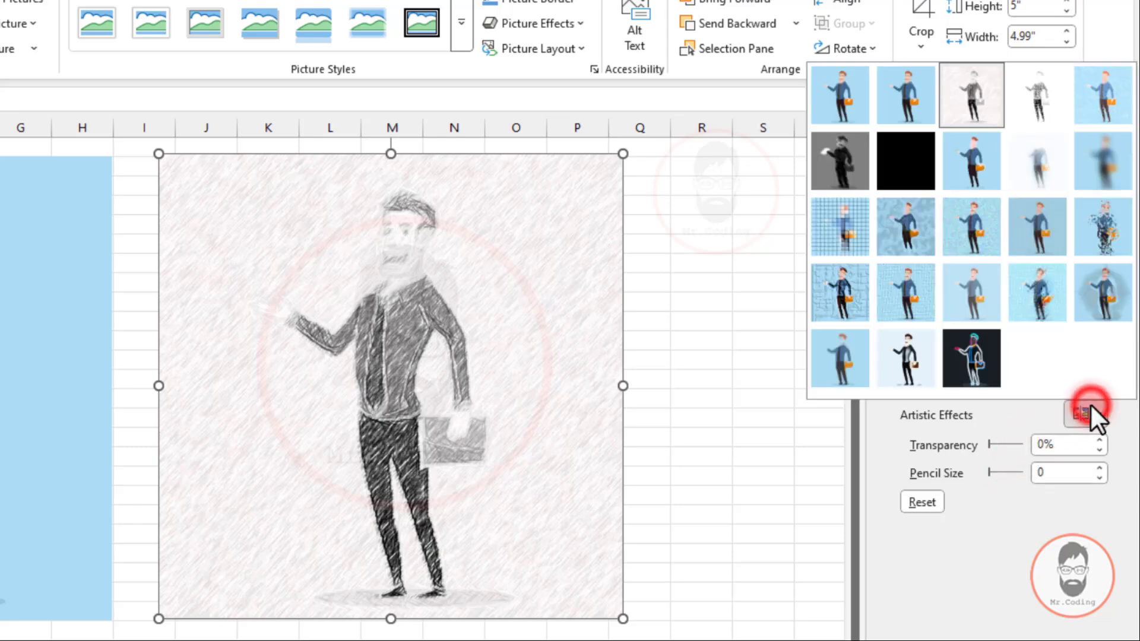
{"action": "left_click", "coordinate": [978, 343]}
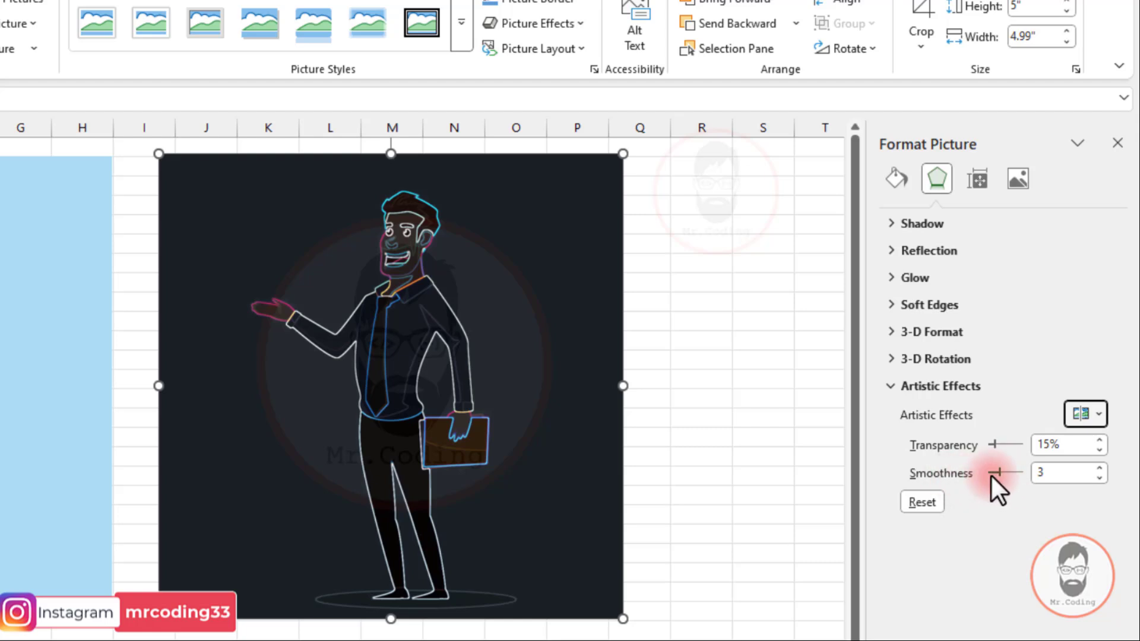
{"action": "mouse_move", "coordinate": [999, 472]}
{"action": "left_mouse_down"}
{"action": "mouse_move", "coordinate": [1013, 473]}
{"action": "mouse_move", "coordinate": [985, 475]}
{"action": "left_mouse_up"}
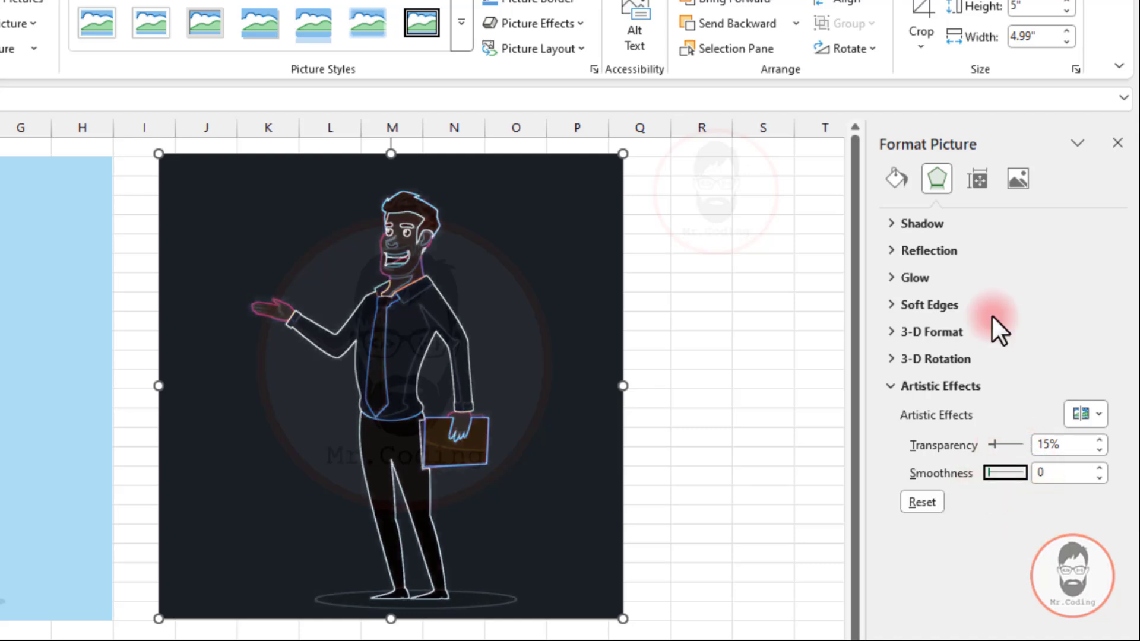
{"action": "left_click", "coordinate": [1091, 411]}
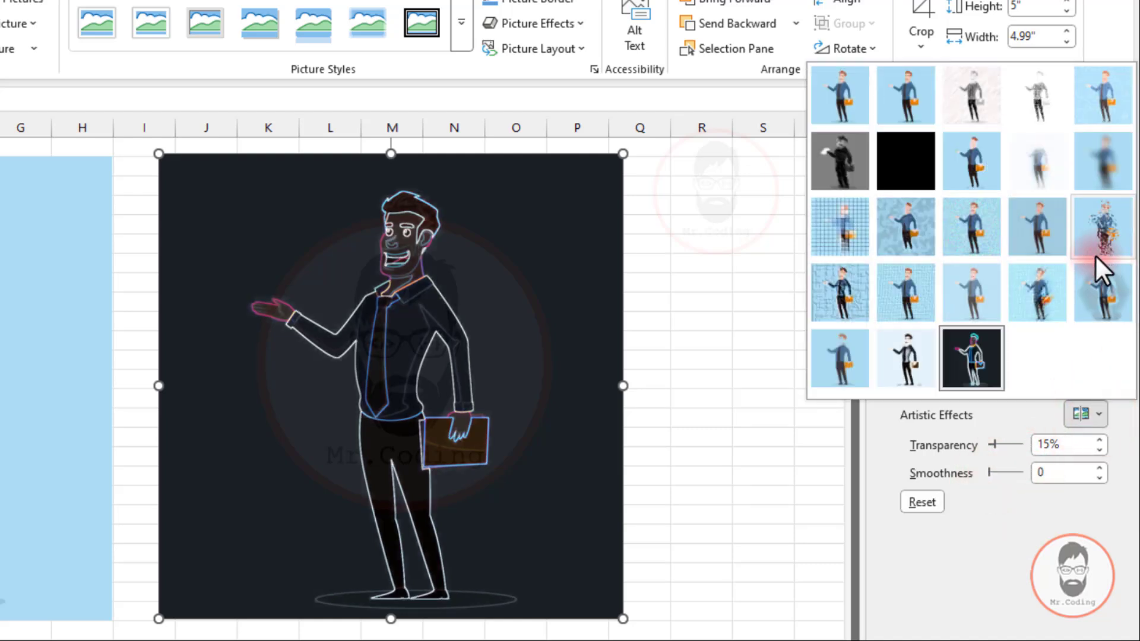
{"action": "left_click", "coordinate": [930, 459]}
{"action": "left_click", "coordinate": [943, 445]}
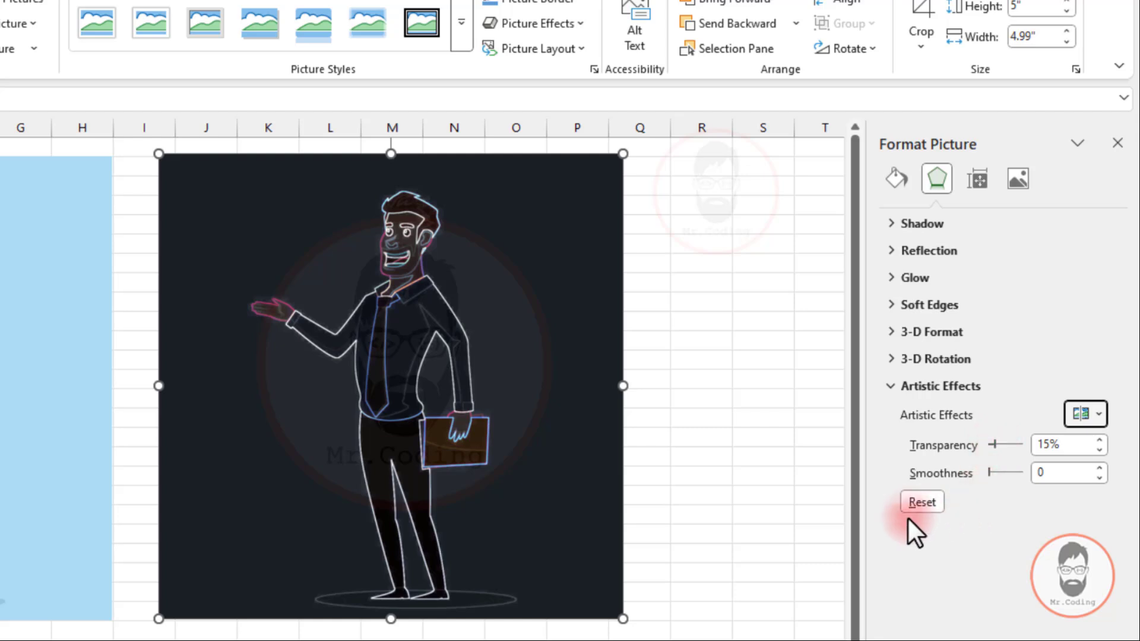
- Replace the duplicate picture's artistic effect with Glow Diffused and raise its intensity to 6
{"action": "left_click", "coordinate": [1084, 414]}
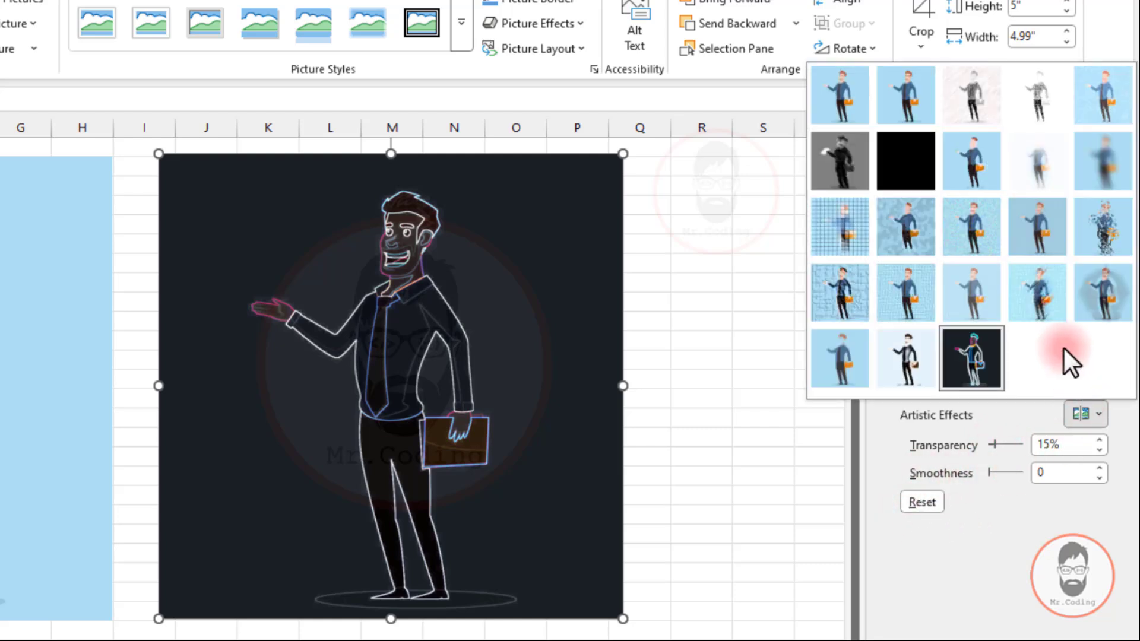
{"action": "left_click", "coordinate": [1033, 168]}
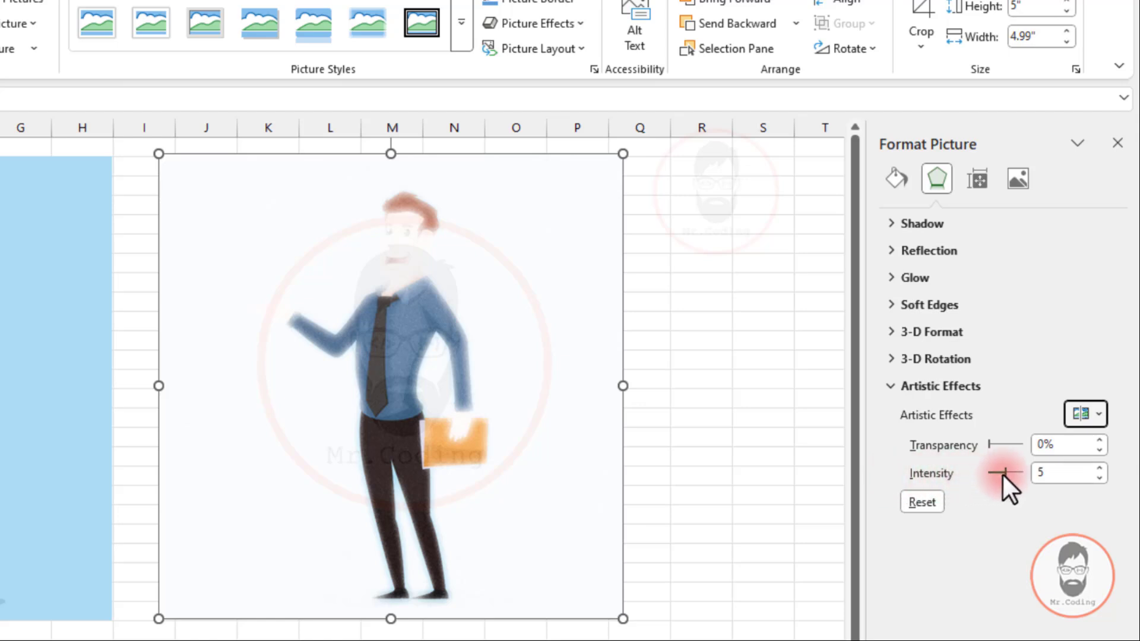
{"action": "left_click_drag", "start_coordinate": [1003, 475], "coordinate": [1007, 475]}
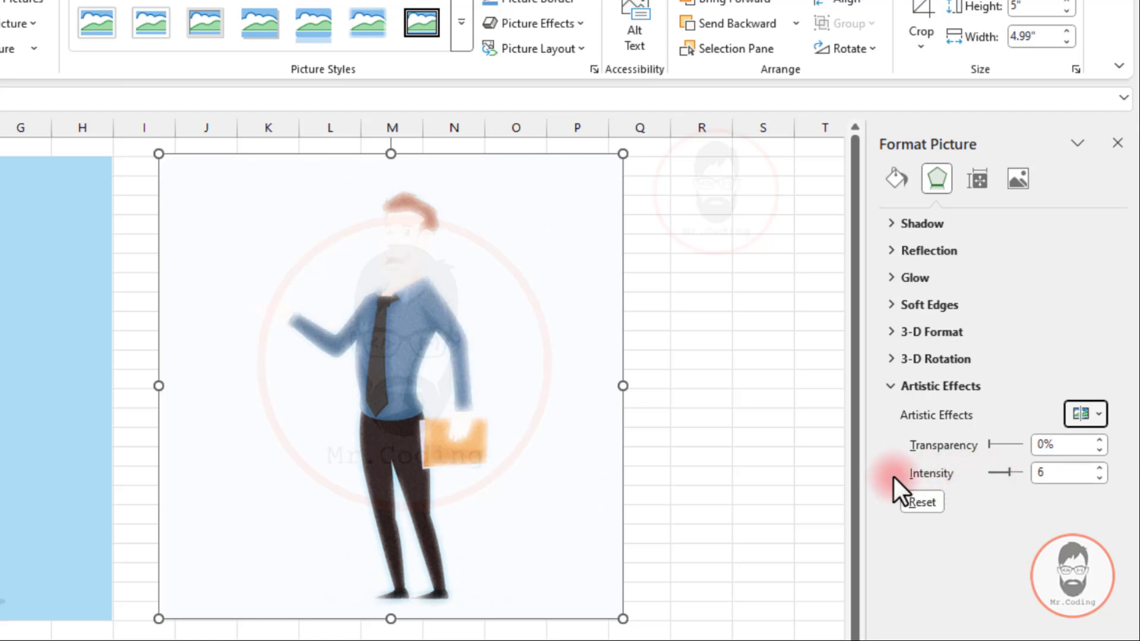
- Reset the duplicate picture's artistic effects and close the Format Picture pane
{"action": "left_click", "coordinate": [921, 502]}
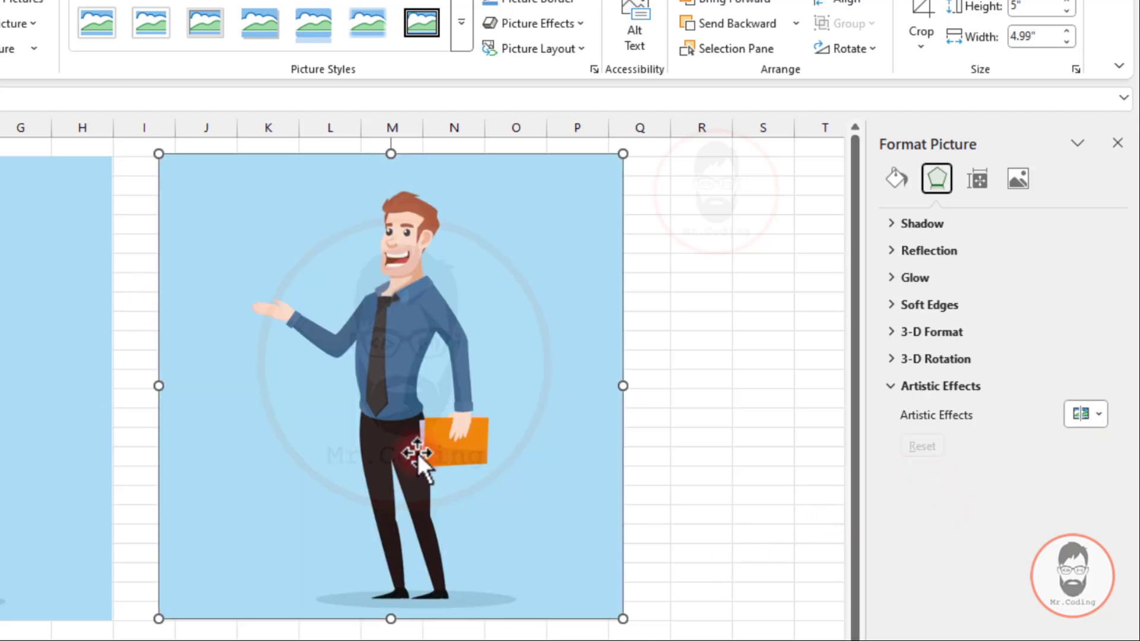
{"action": "left_click", "coordinate": [1117, 143]}
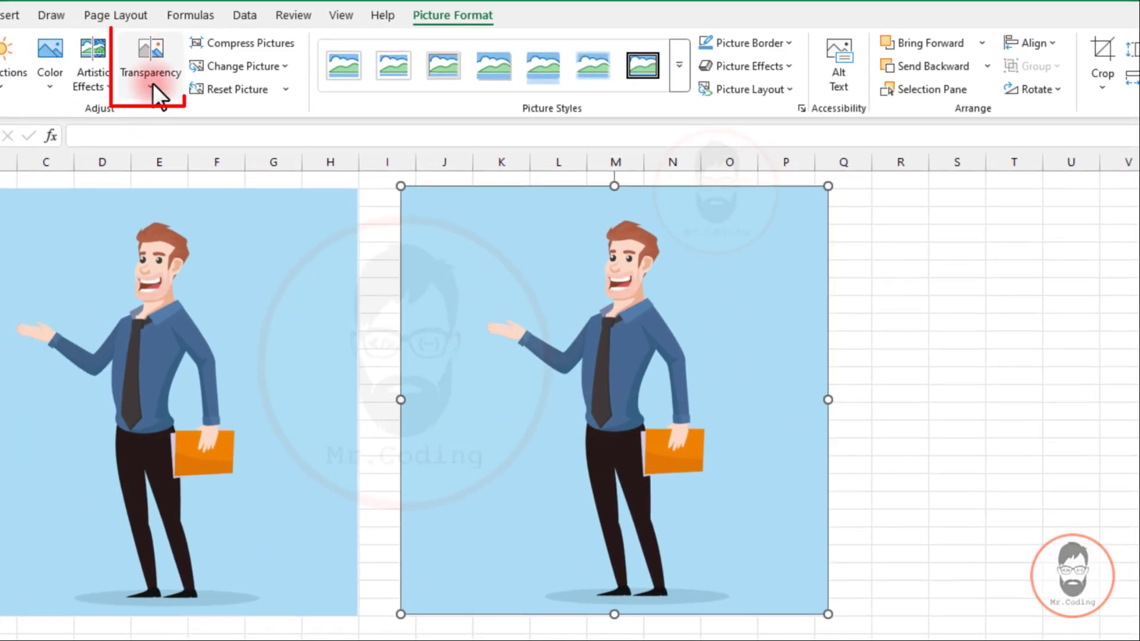
- Apply the 50% transparency preset to the duplicate picture and move it slightly right and down on the sheet
{"action": "left_click", "coordinate": [152, 84]}
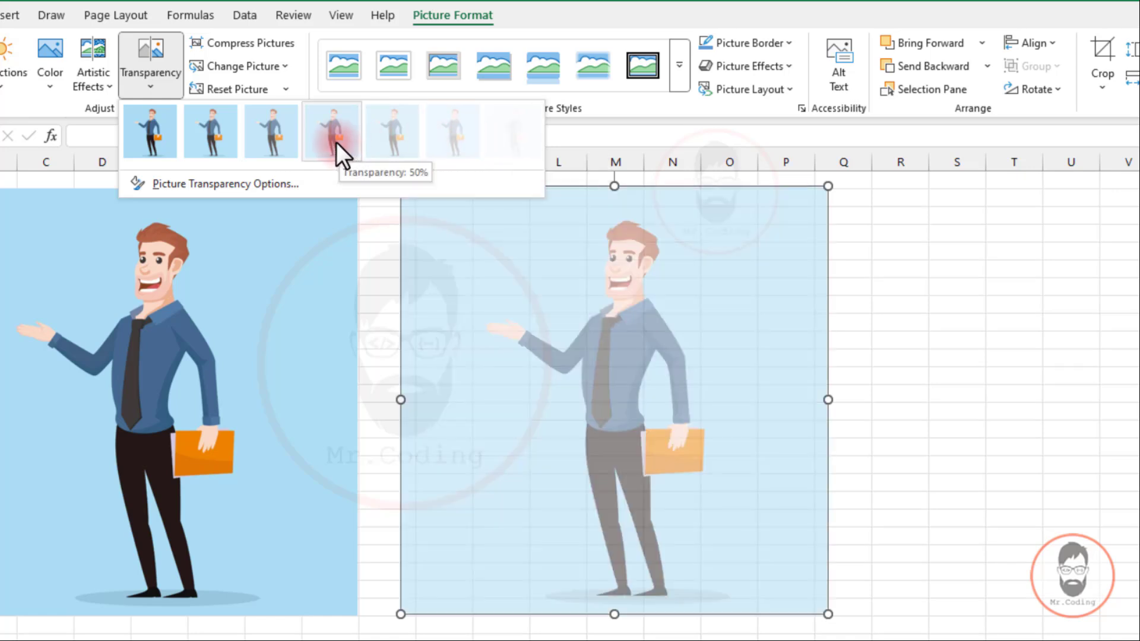
{"action": "left_click", "coordinate": [336, 142]}
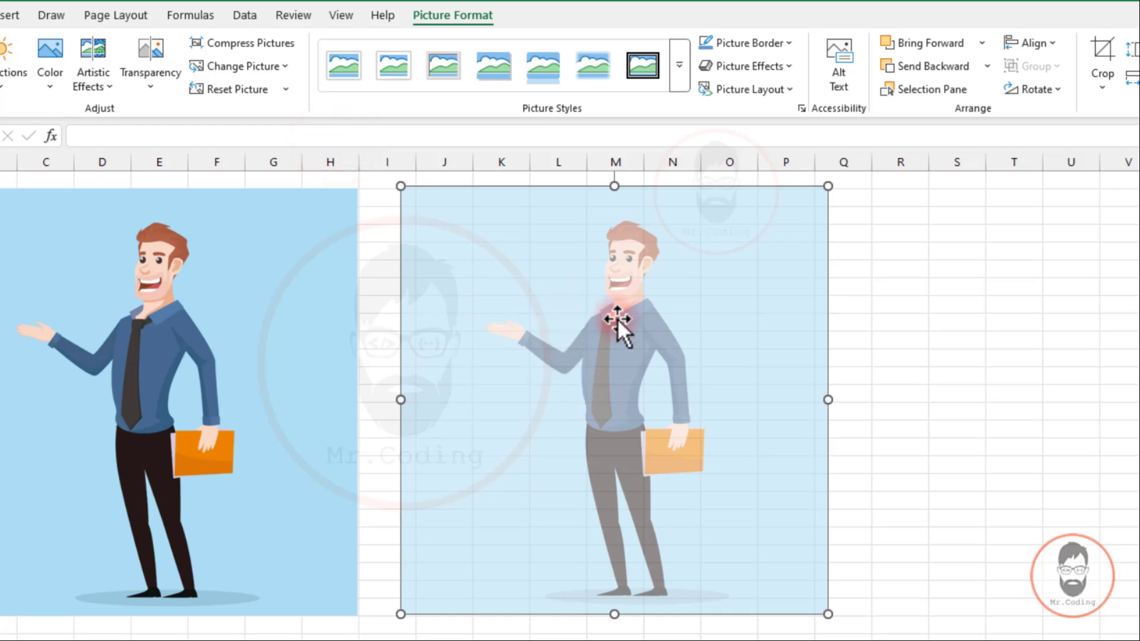
{"action": "left_click_drag", "start_coordinate": [565, 309], "coordinate": [597, 311]}
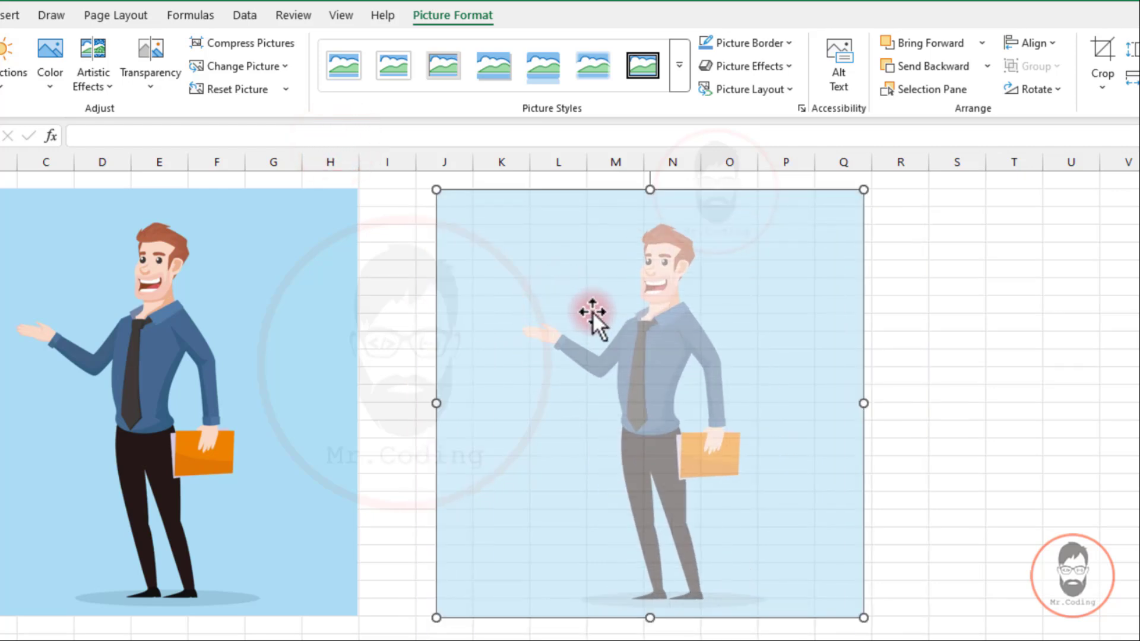
{"action": "left_click_drag", "start_coordinate": [594, 270], "coordinate": [552, 265]}
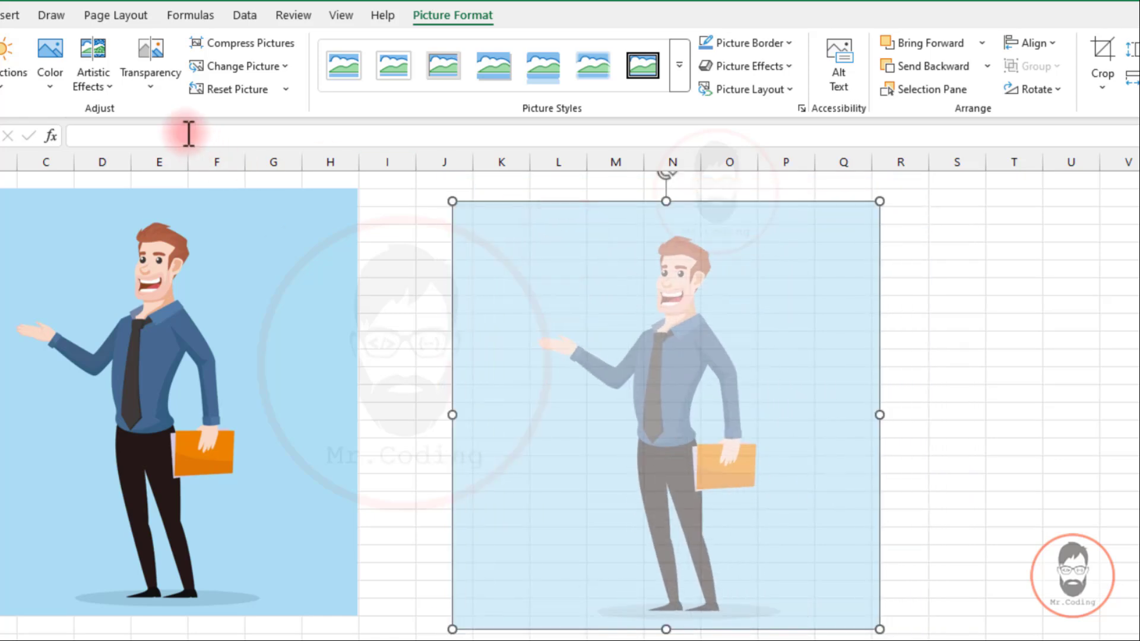
- Open the Picture Transparency Options for the duplicate picture, collapse the Picture Color settings and view the transparency presets
{"action": "left_click", "coordinate": [152, 83]}
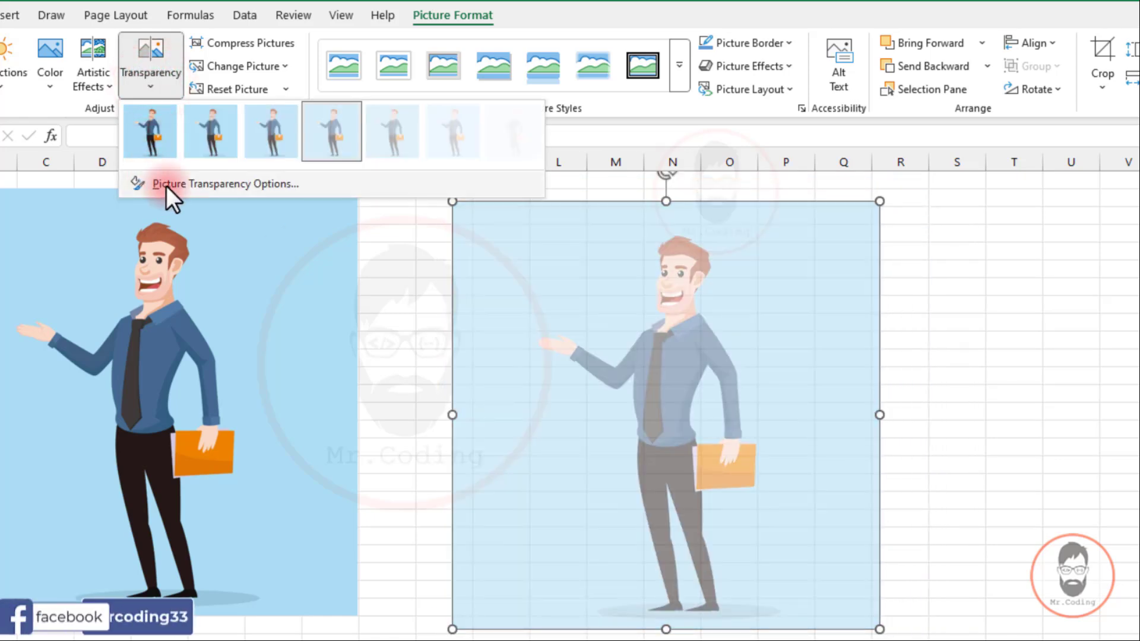
{"action": "left_click", "coordinate": [184, 188]}
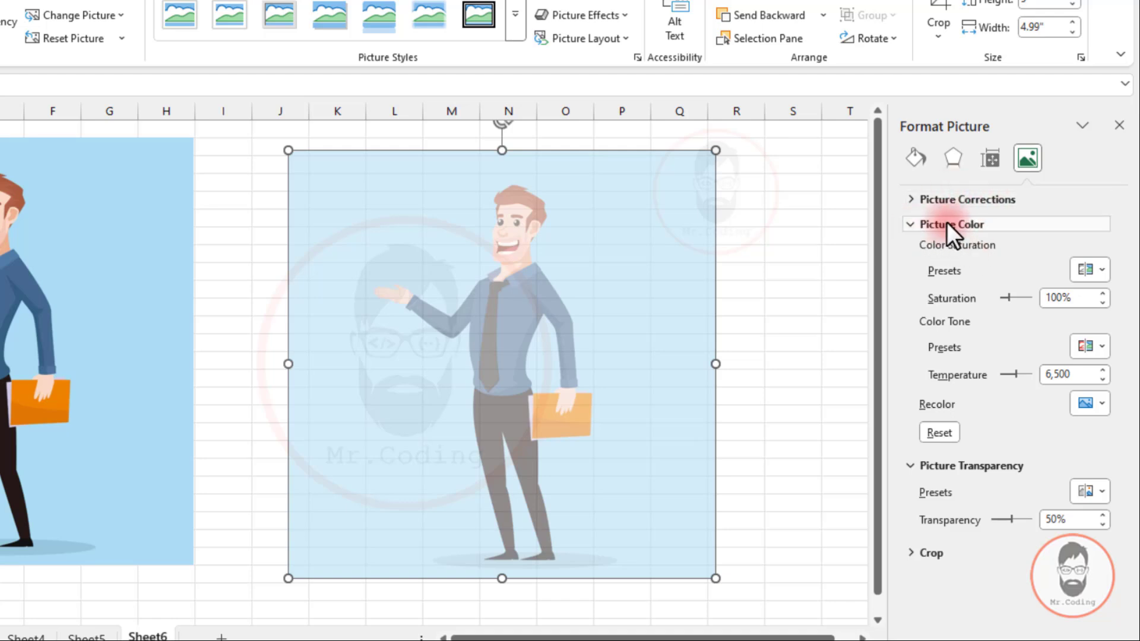
{"action": "left_click", "coordinate": [912, 225]}
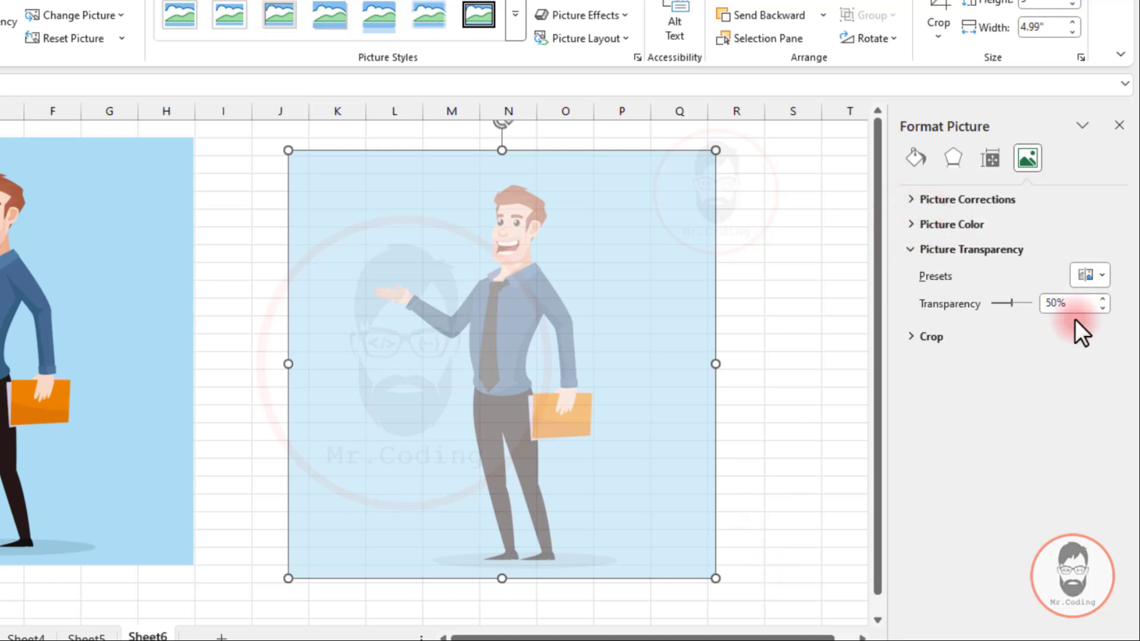
{"action": "left_click", "coordinate": [1103, 273]}
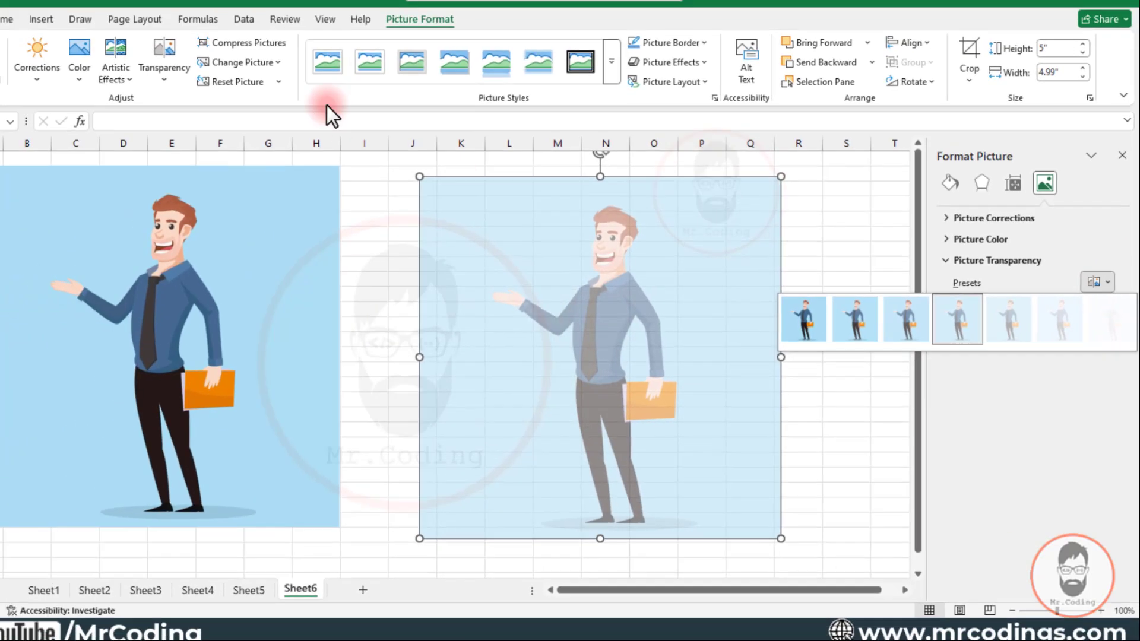
{"action": "left_click", "coordinate": [165, 78]}
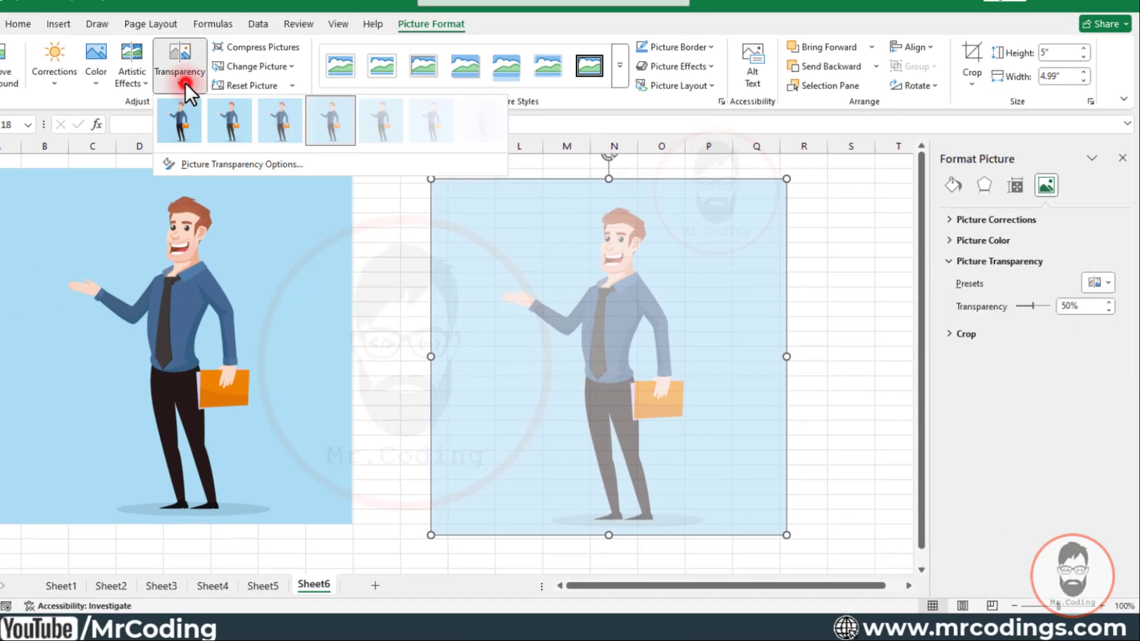
{"action": "left_click", "coordinate": [1048, 316]}
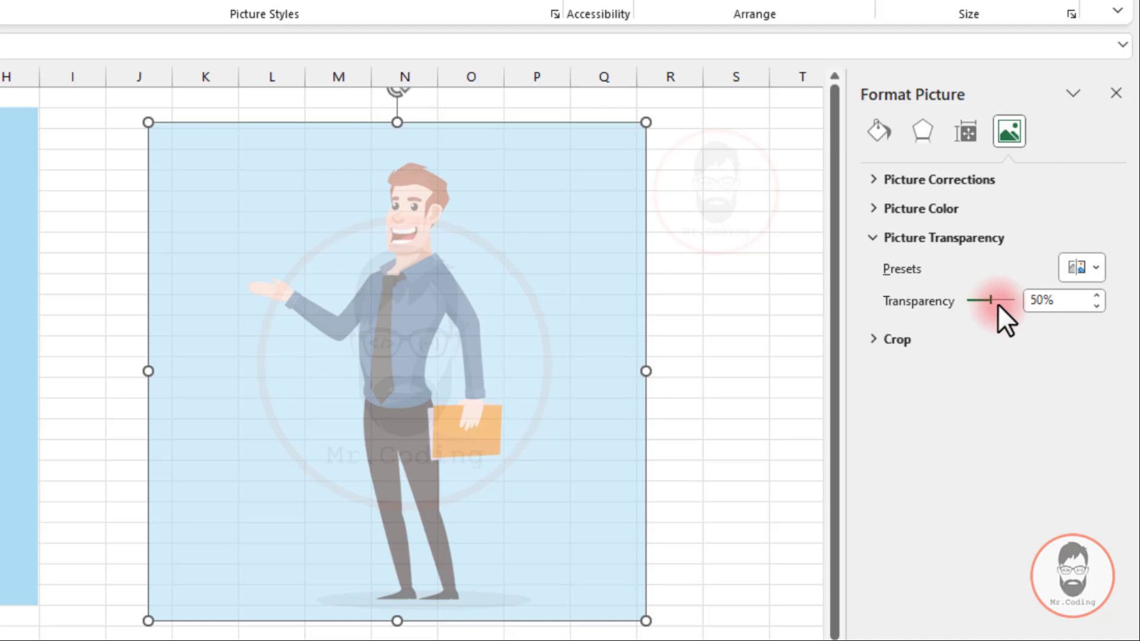
- Increase the duplicate picture's transparency to 67%
{"action": "mouse_move", "coordinate": [991, 300]}
{"action": "left_mouse_down"}
{"action": "mouse_move", "coordinate": [973, 300]}
{"action": "mouse_move", "coordinate": [998, 298]}
{"action": "left_mouse_up"}
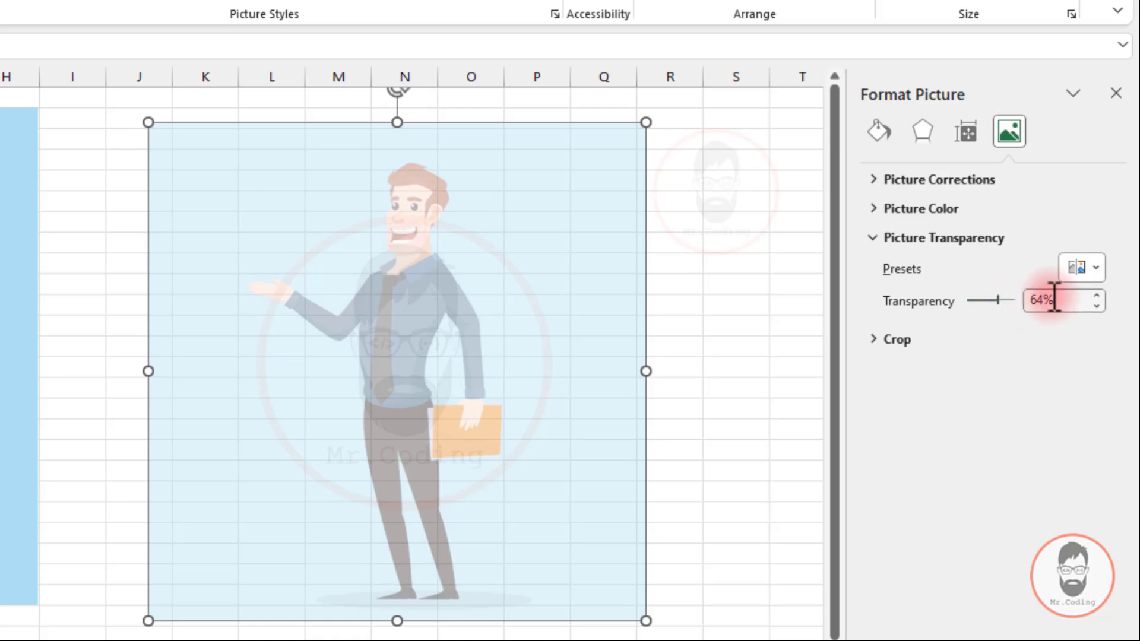
{"action": "left_click", "coordinate": [1097, 295]}
{"action": "left_click", "coordinate": [1097, 296]}
{"action": "left_click", "coordinate": [1097, 295]}
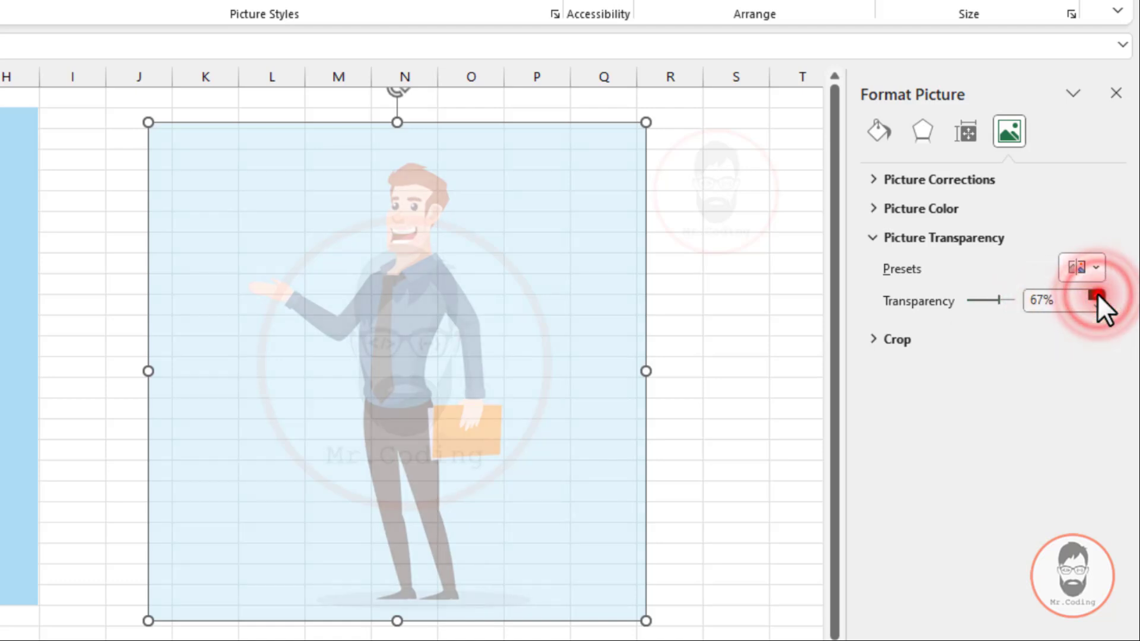
- Lower the duplicate picture's transparency to 57%
{"action": "left_click", "coordinate": [1096, 304]}
{"action": "left_click", "coordinate": [1096, 304]}
{"action": "left_click", "coordinate": [1097, 304]}
{"action": "left_click", "coordinate": [1097, 304]}
{"action": "left_click", "coordinate": [1096, 304]}
{"action": "left_click", "coordinate": [1096, 305]}
{"action": "left_click", "coordinate": [1096, 304]}
{"action": "left_click", "coordinate": [1097, 305]}
{"action": "left_click", "coordinate": [1096, 304]}
{"action": "left_click", "coordinate": [1097, 304]}
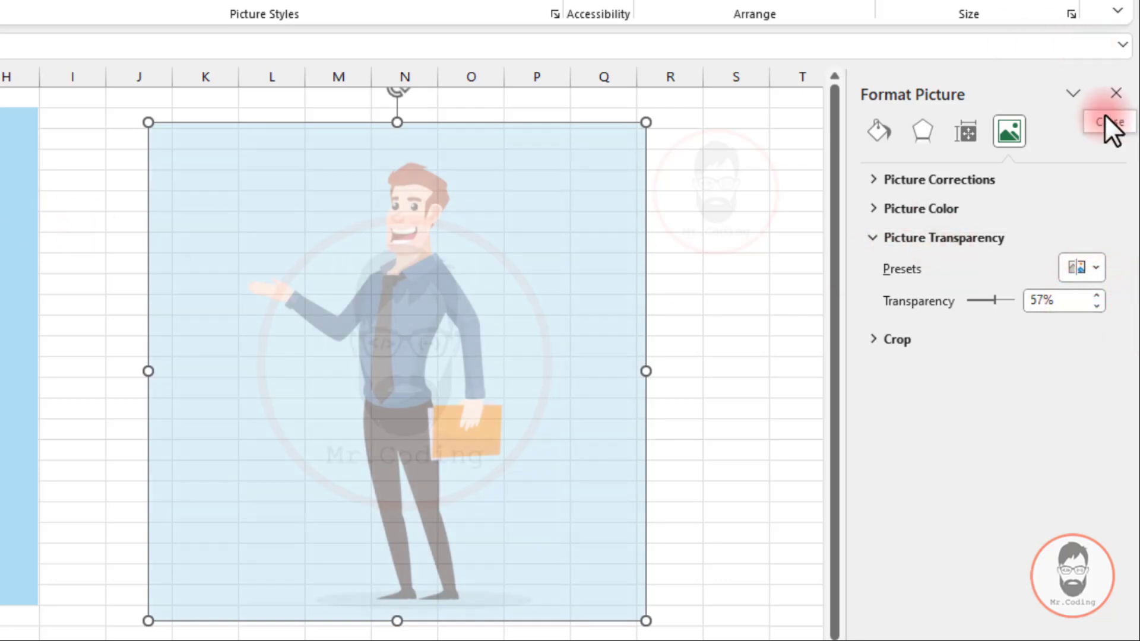
- Close the Format Picture pane and delete the duplicate picture from the sheet
{"action": "left_click", "coordinate": [1117, 94]}
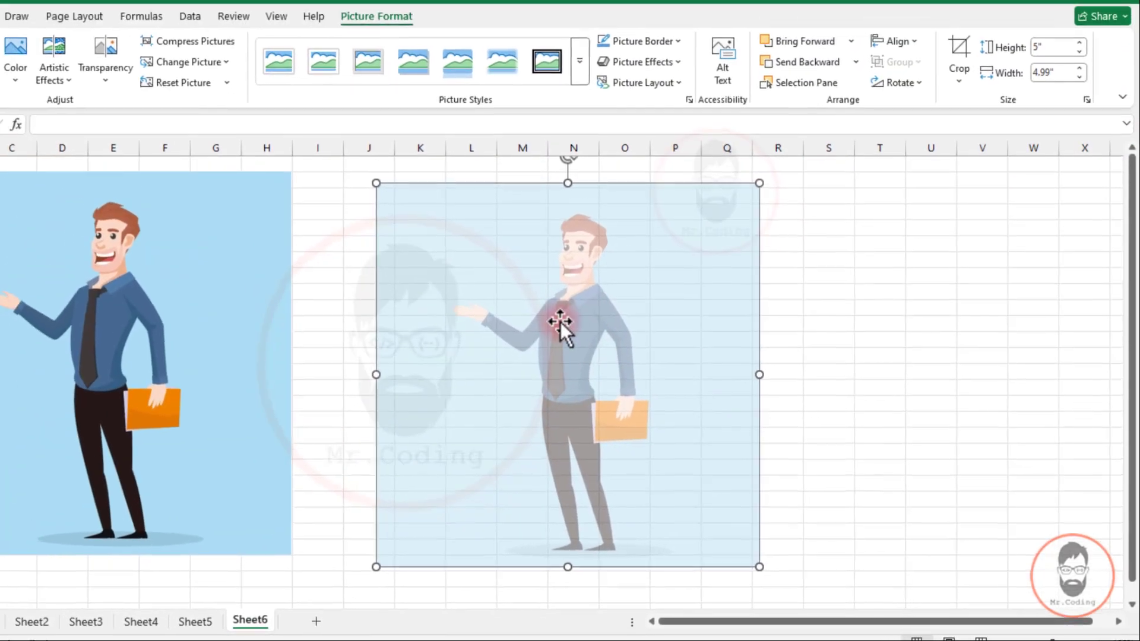
{"action": "left_click", "coordinate": [587, 284]}
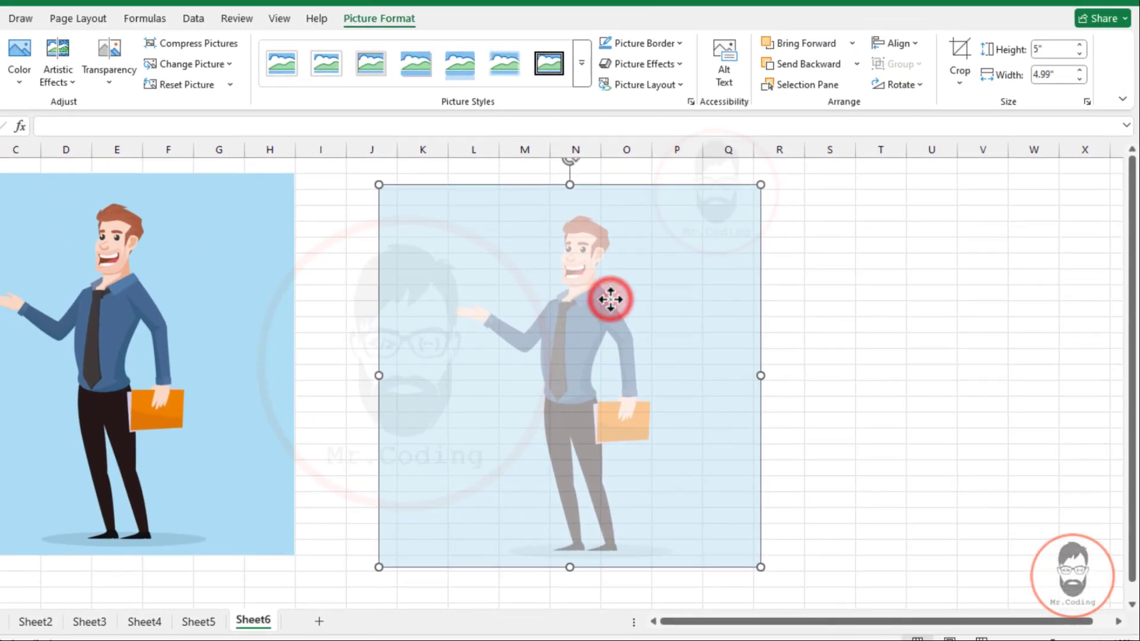
{"action": "key", "text": "Delete"}
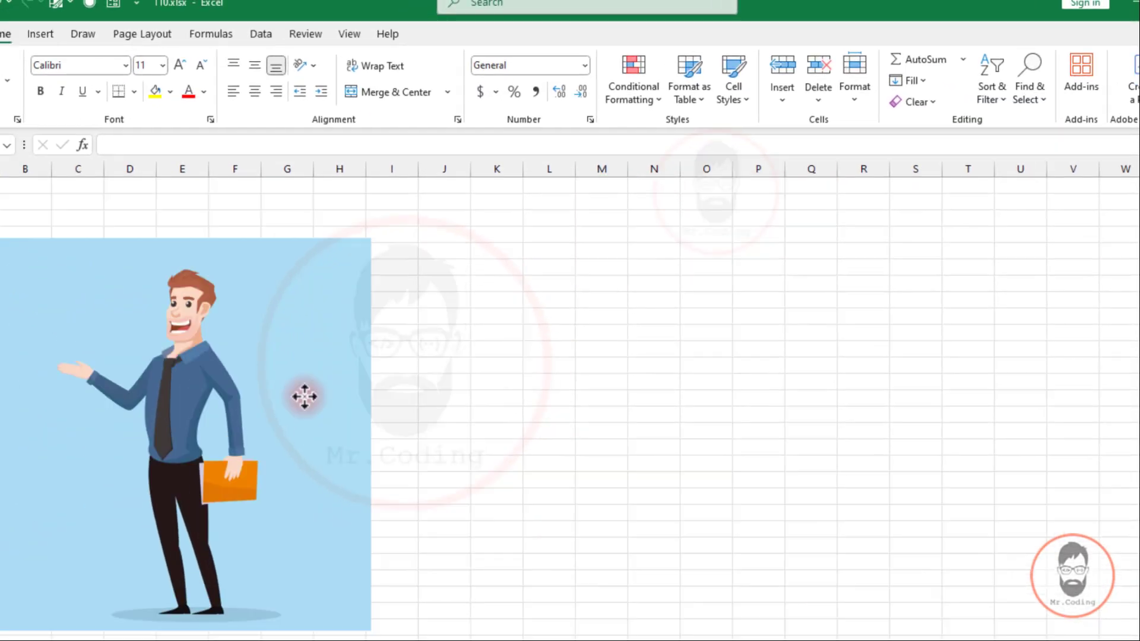
- Compress only the remaining picture to the E-mail (96 ppi) resolution, with its cropped areas deleted
{"action": "left_click", "coordinate": [220, 328]}
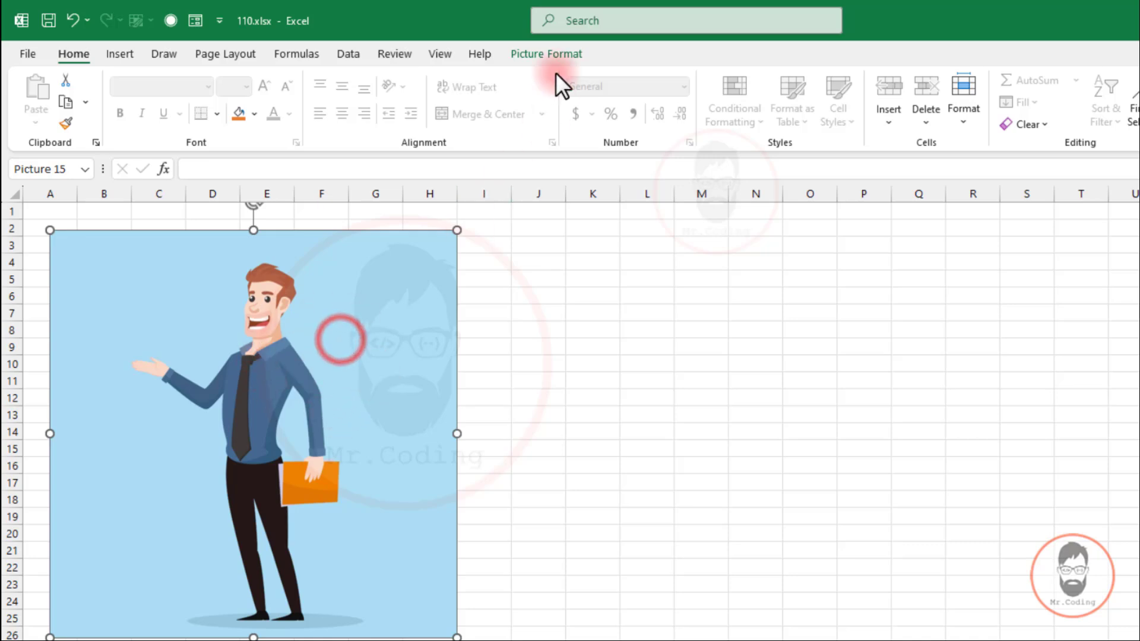
{"action": "left_click", "coordinate": [547, 54]}
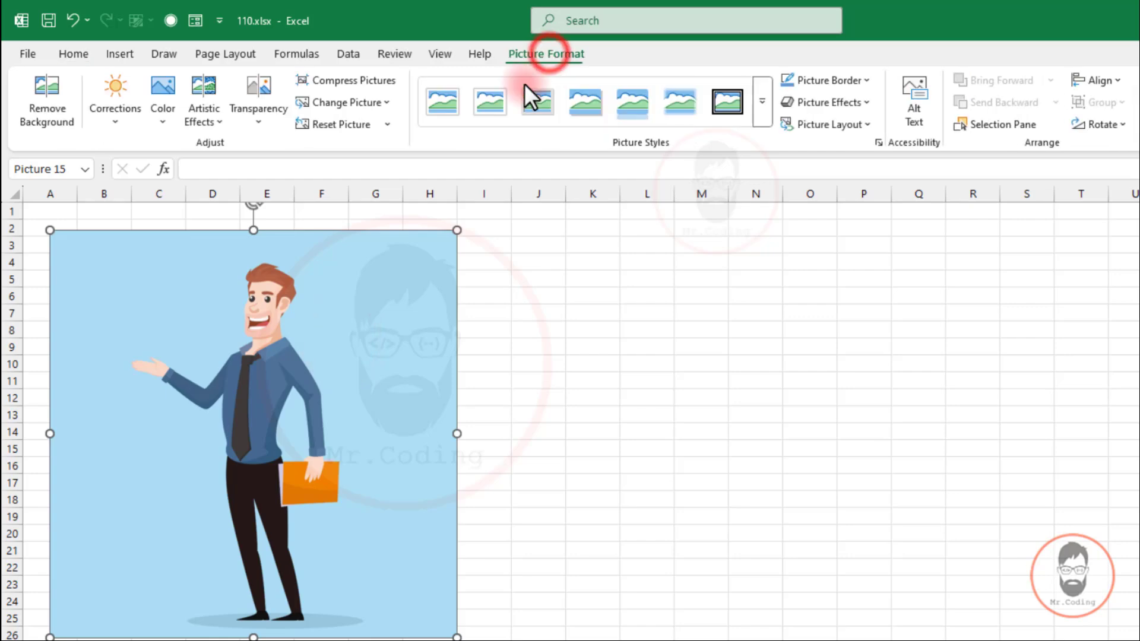
{"action": "left_click", "coordinate": [358, 84]}
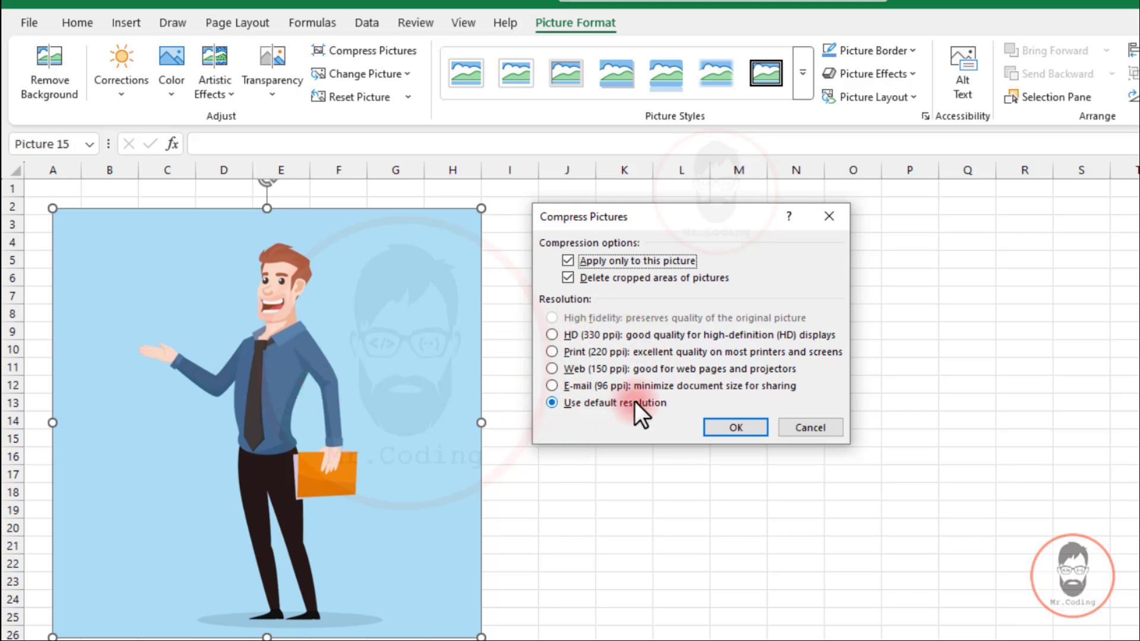
{"action": "left_click", "coordinate": [568, 261]}
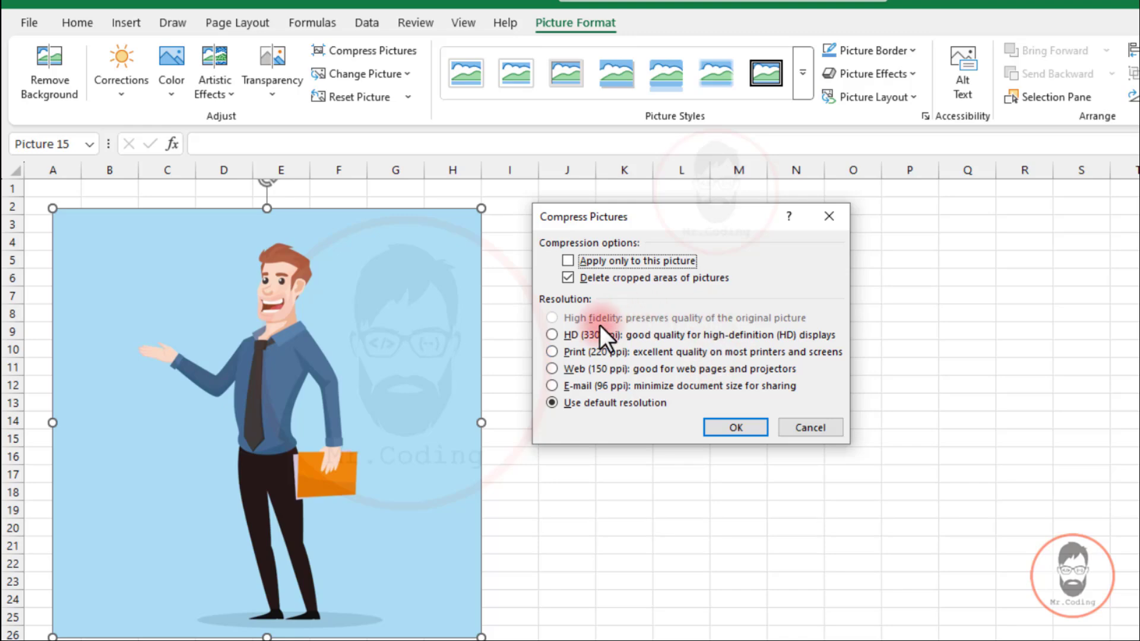
{"action": "left_click", "coordinate": [567, 261]}
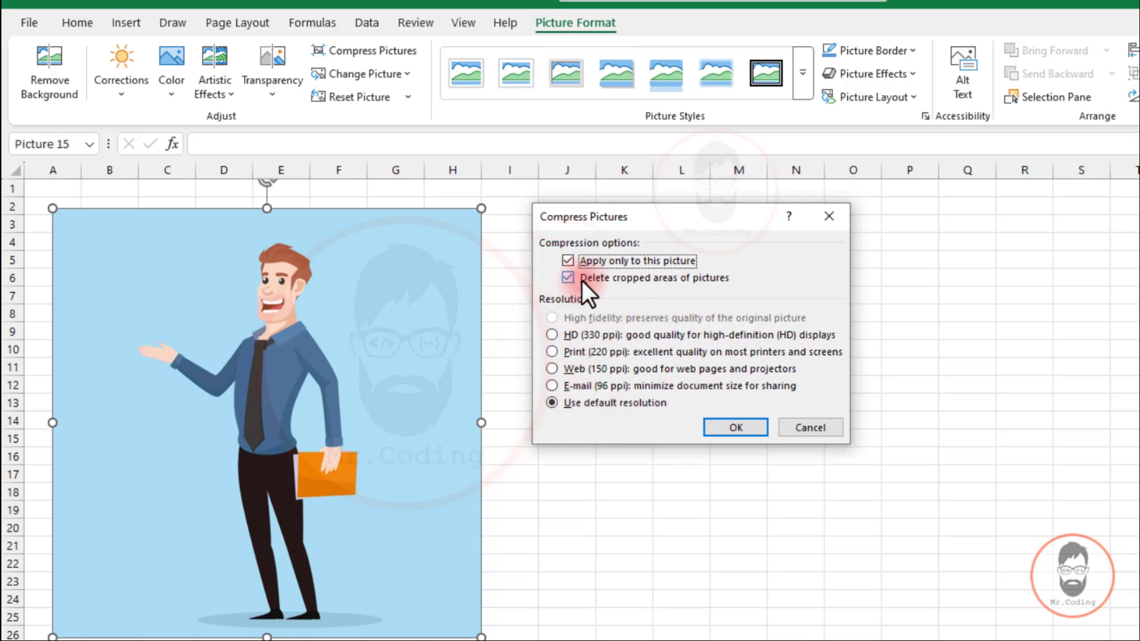
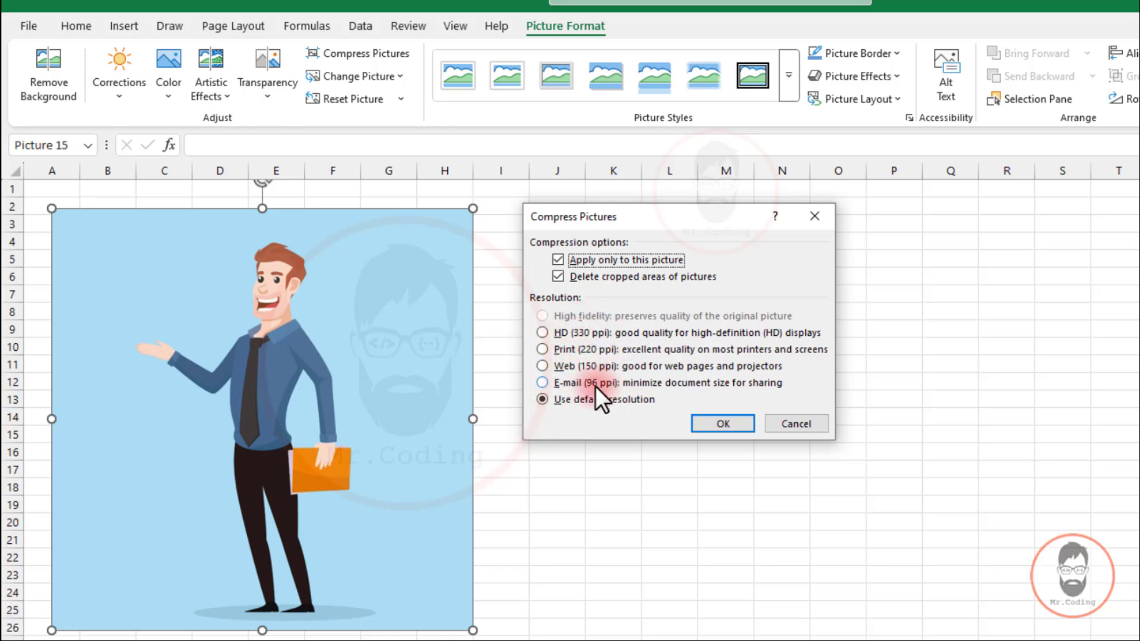
{"action": "left_click", "coordinate": [545, 383]}
{"action": "left_click", "coordinate": [730, 424]}
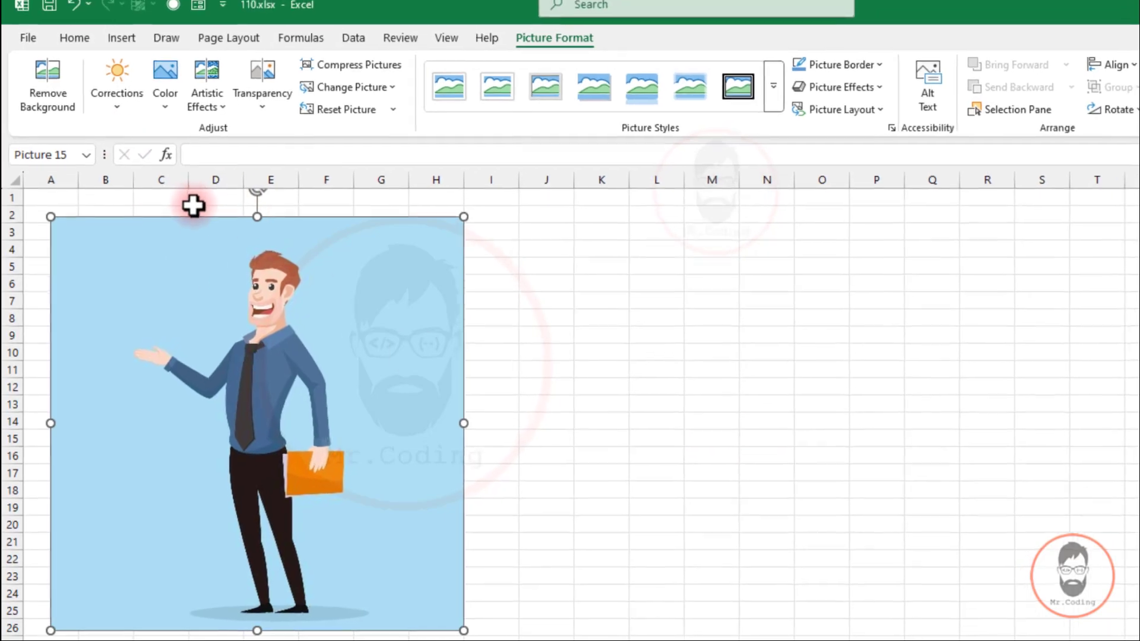
- Save the workbook, switch to File Explorer and check the file size of 110.xlsx
{"action": "left_click", "coordinate": [49, 4]}
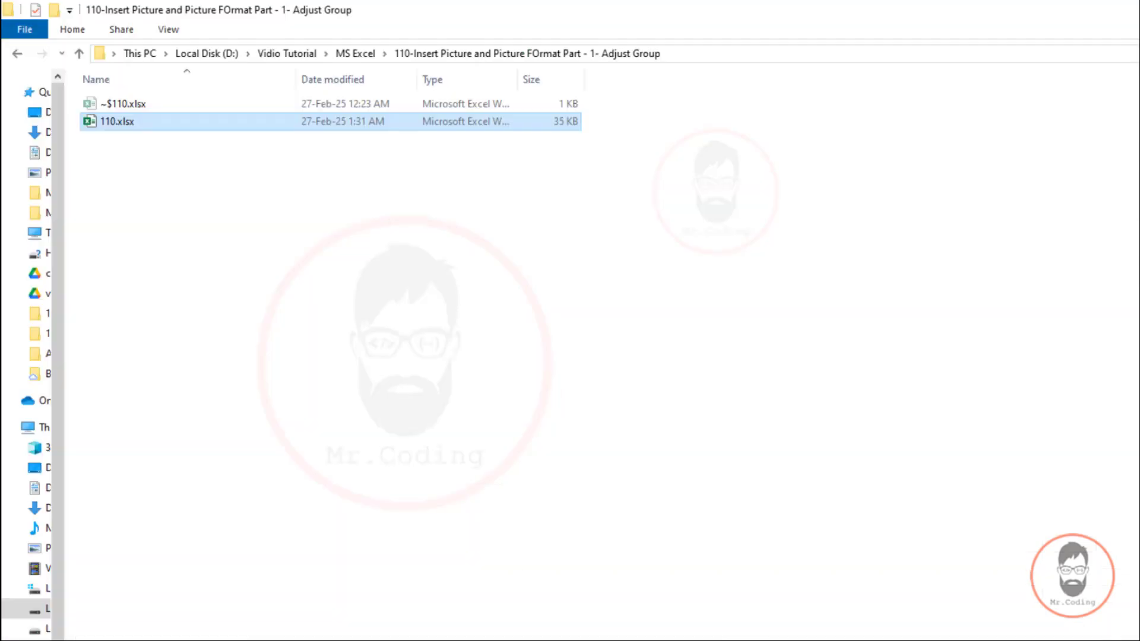
{"action": "left_click", "coordinate": [531, 391]}
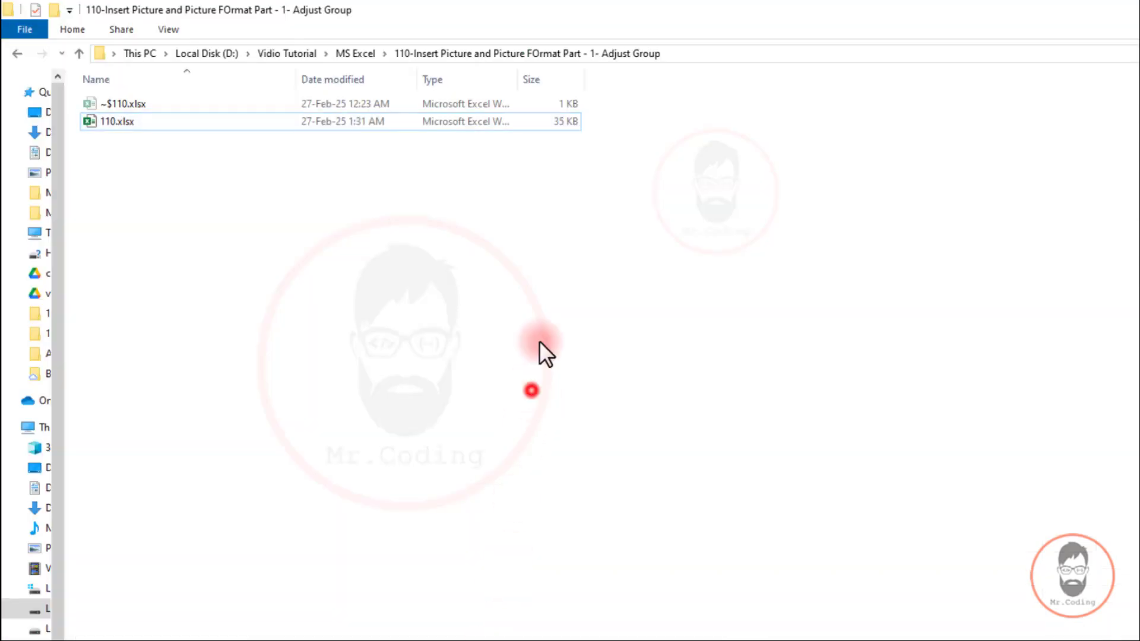
{"action": "left_click", "coordinate": [544, 122]}
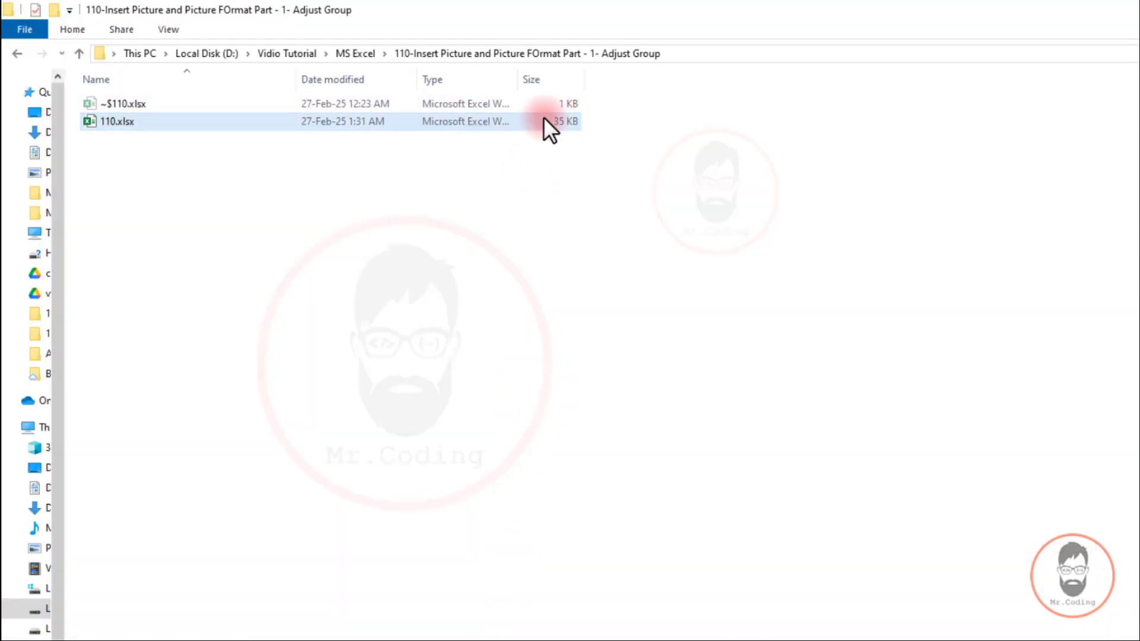
{"action": "left_click", "coordinate": [575, 137]}
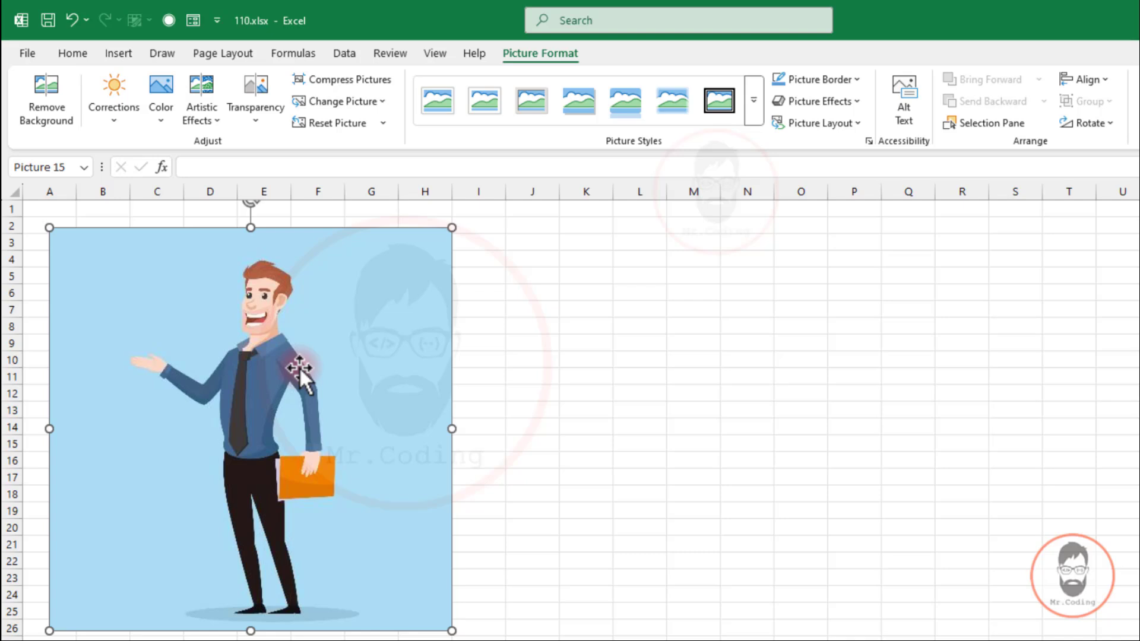
- Return to Excel, review the picture's compression settings and close them without applying anything
{"action": "left_click", "coordinate": [372, 81]}
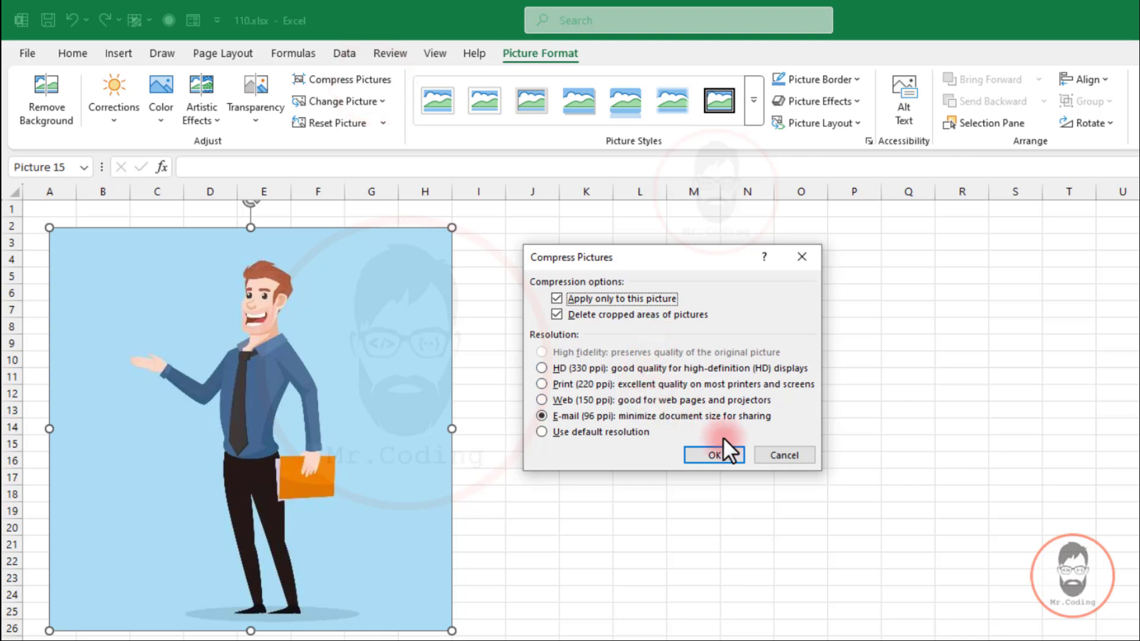
{"action": "left_click", "coordinate": [807, 259]}
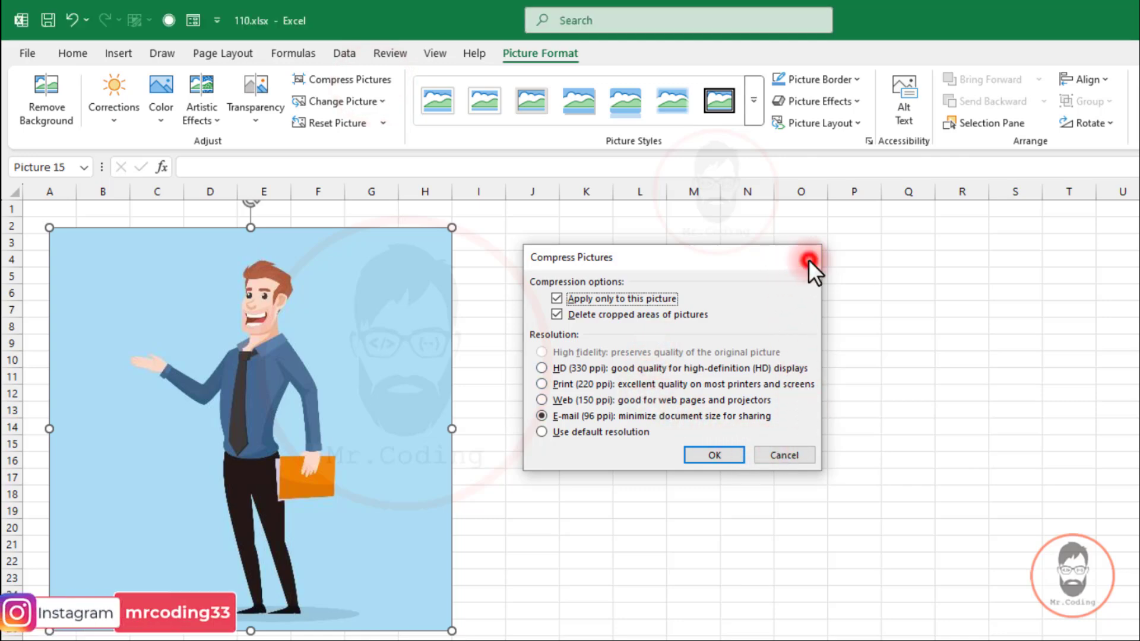
{"action": "left_click", "coordinate": [309, 124]}
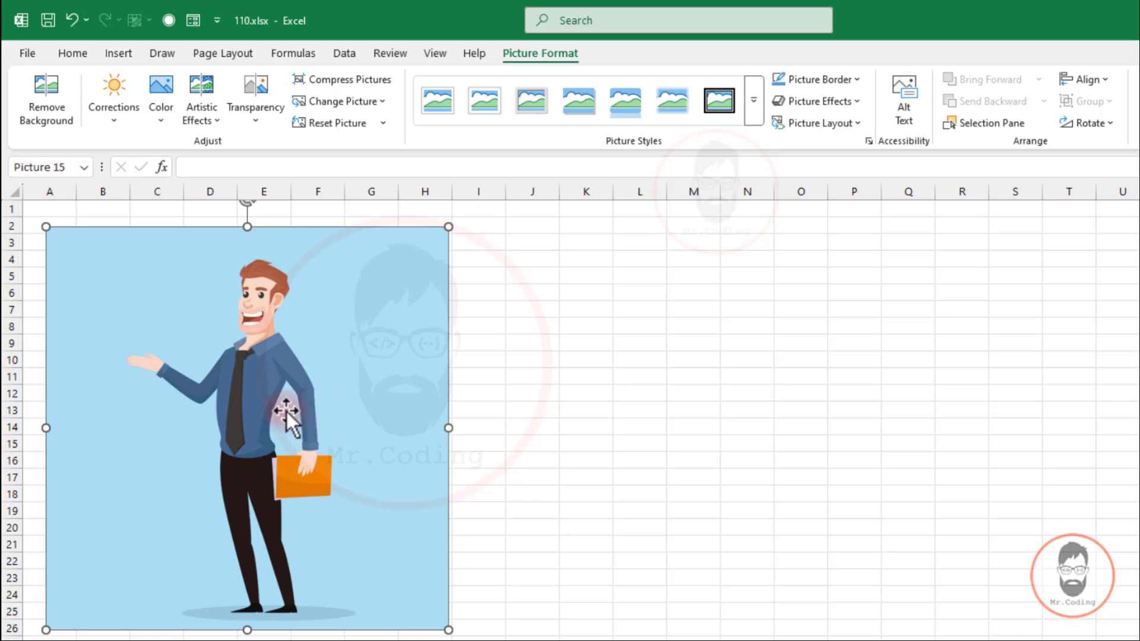
- Move the man's picture slightly up and left on the sheet, toward cell A1
{"action": "left_click", "coordinate": [379, 100]}
{"action": "left_click", "coordinate": [380, 100]}
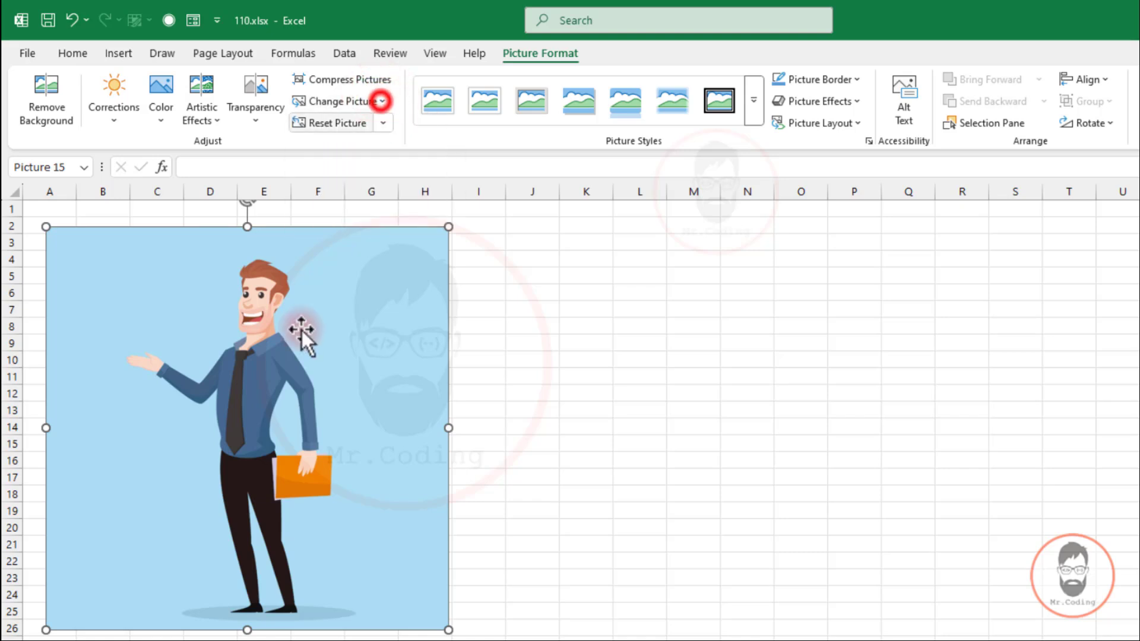
{"action": "left_click_drag", "start_coordinate": [279, 396], "coordinate": [271, 383]}
- Replace the man's picture with 6427724.jpg from this device and undo the replacement
{"action": "left_click", "coordinate": [385, 100]}
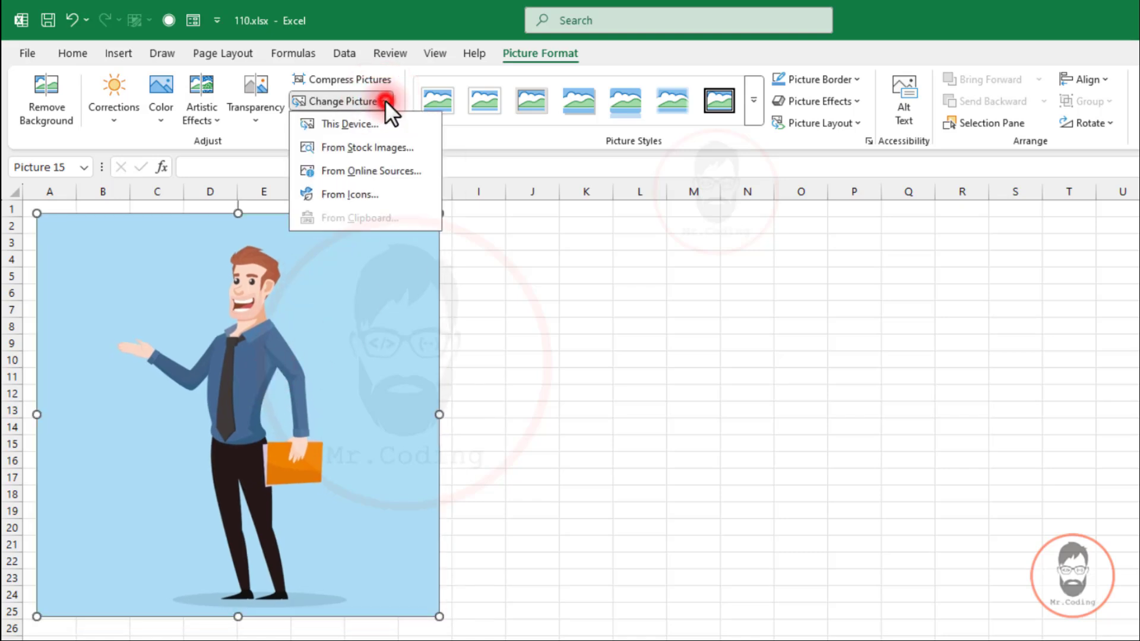
{"action": "left_click", "coordinate": [360, 122]}
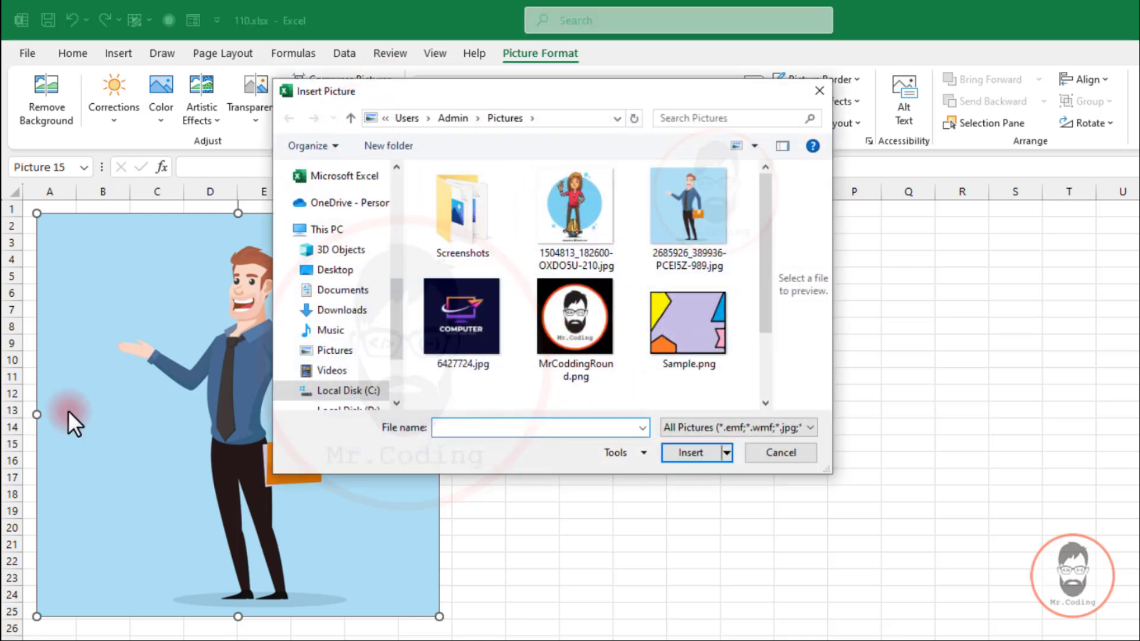
{"action": "left_click", "coordinate": [465, 314]}
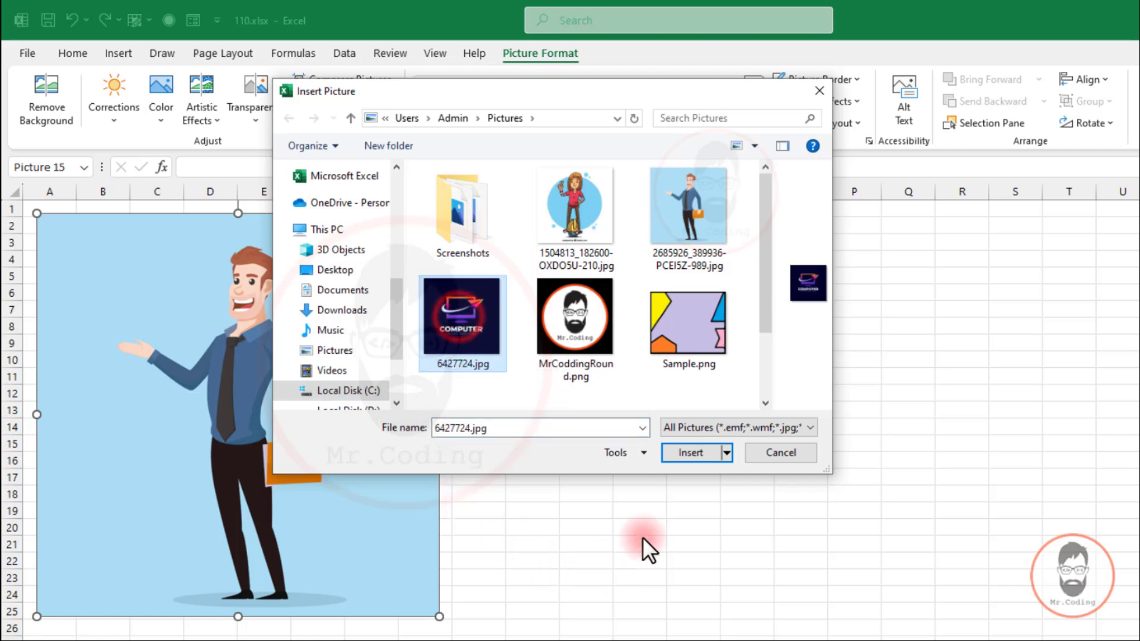
{"action": "left_click", "coordinate": [690, 452]}
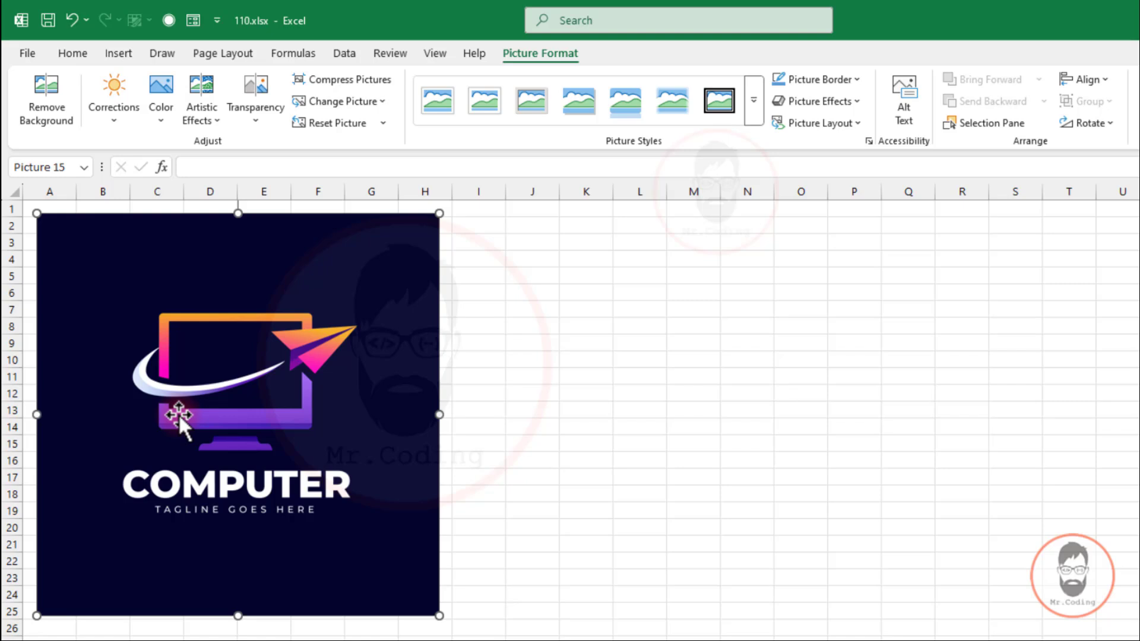
{"action": "key", "text": "ctrl+z"}
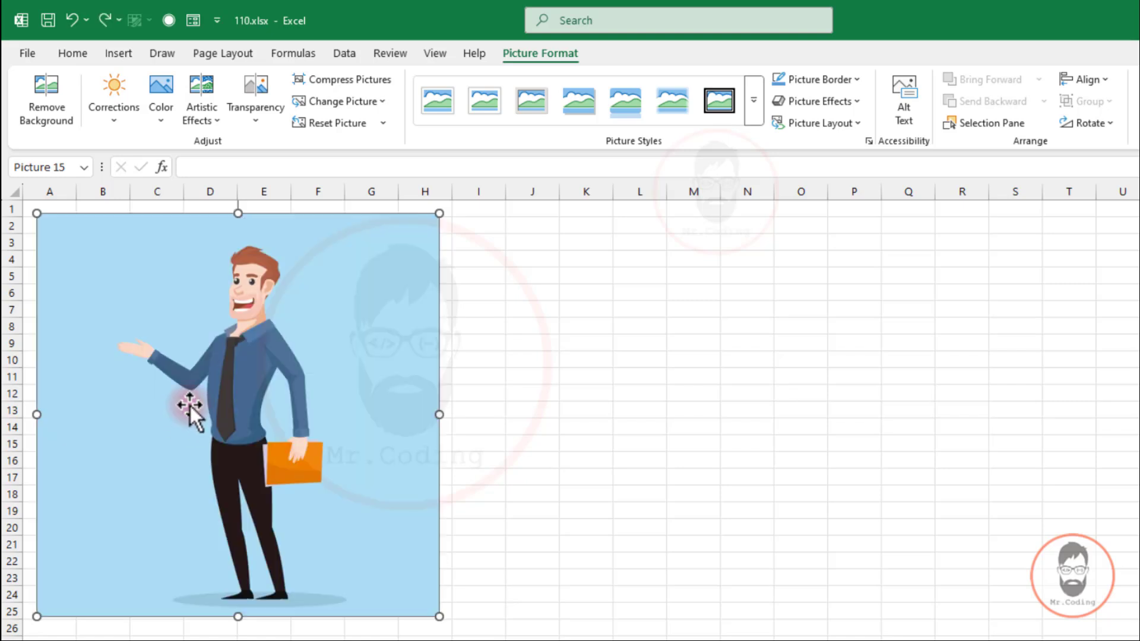
- Shrink the man's picture proportionally and place it over about columns B to E, rows 3 to 13
{"action": "left_click_drag", "start_coordinate": [441, 618], "coordinate": [242, 408]}
{"action": "left_click_drag", "start_coordinate": [186, 377], "coordinate": [210, 392]}
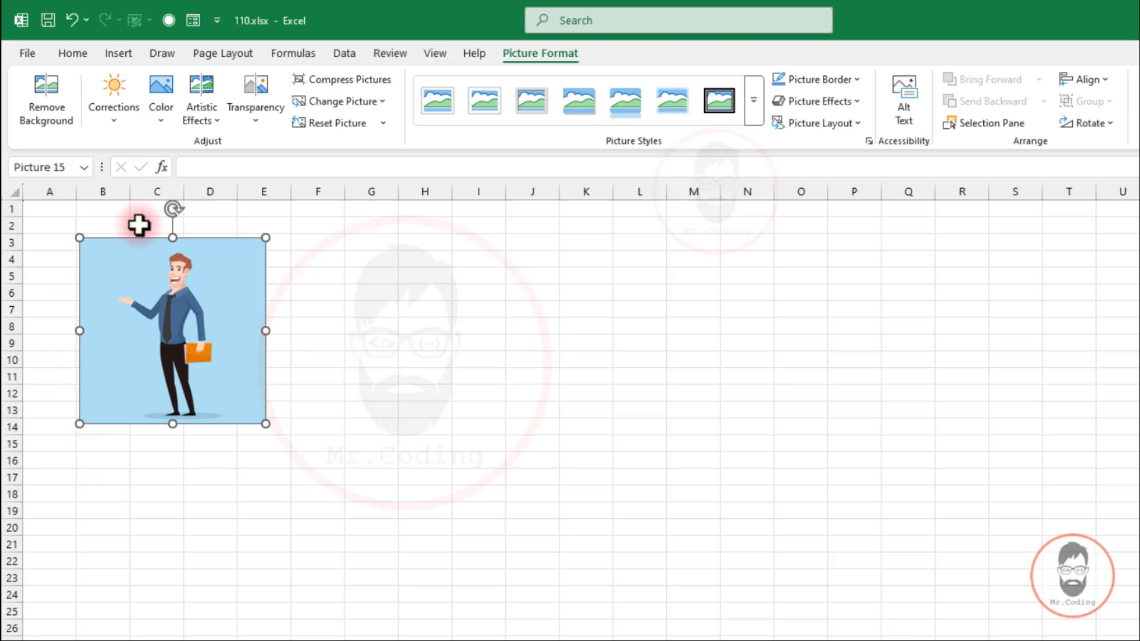
{"action": "left_click", "coordinate": [377, 102]}
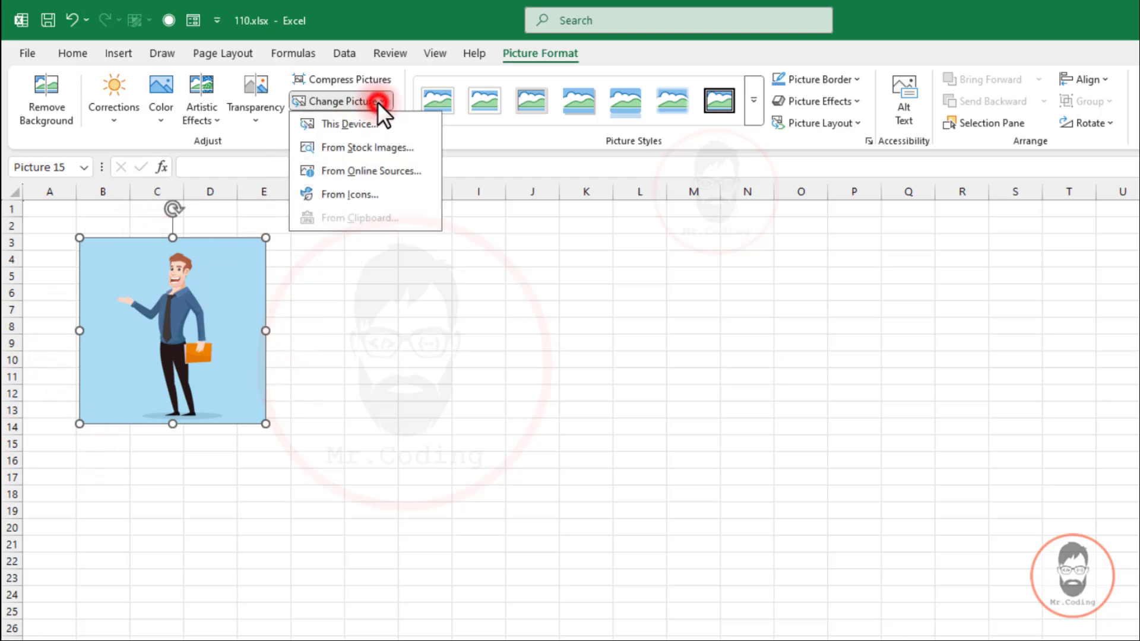
{"action": "left_click", "coordinate": [376, 101]}
- Insert the picture 6427724.jpg from this device as a second picture on the sheet
{"action": "left_click", "coordinate": [122, 53]}
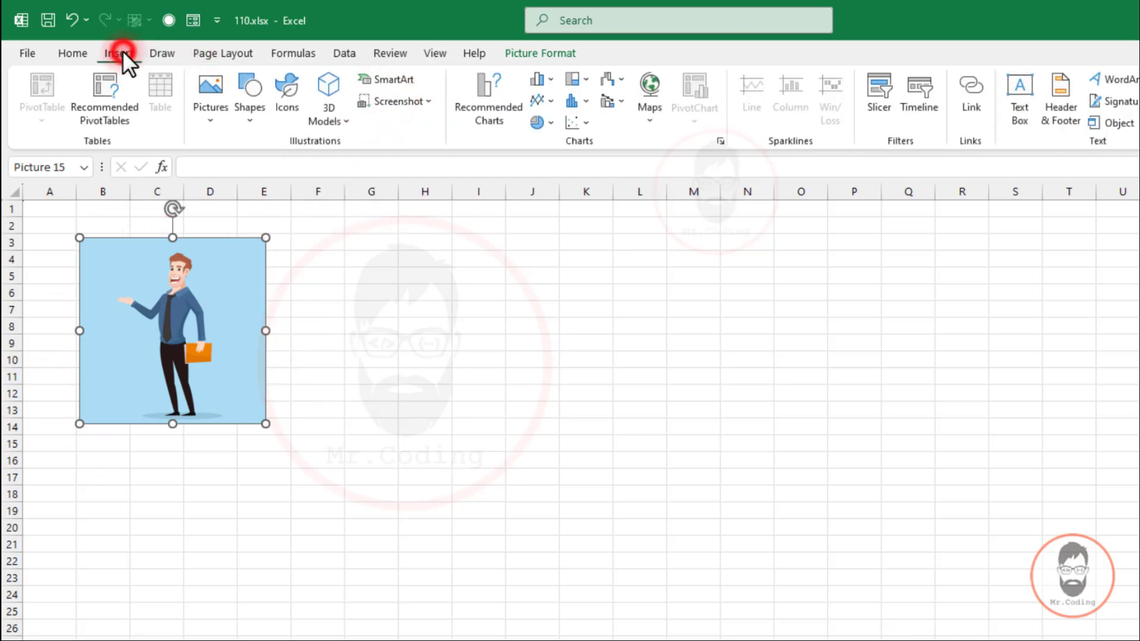
{"action": "left_click", "coordinate": [211, 107]}
{"action": "left_click", "coordinate": [214, 102]}
{"action": "left_click", "coordinate": [213, 102]}
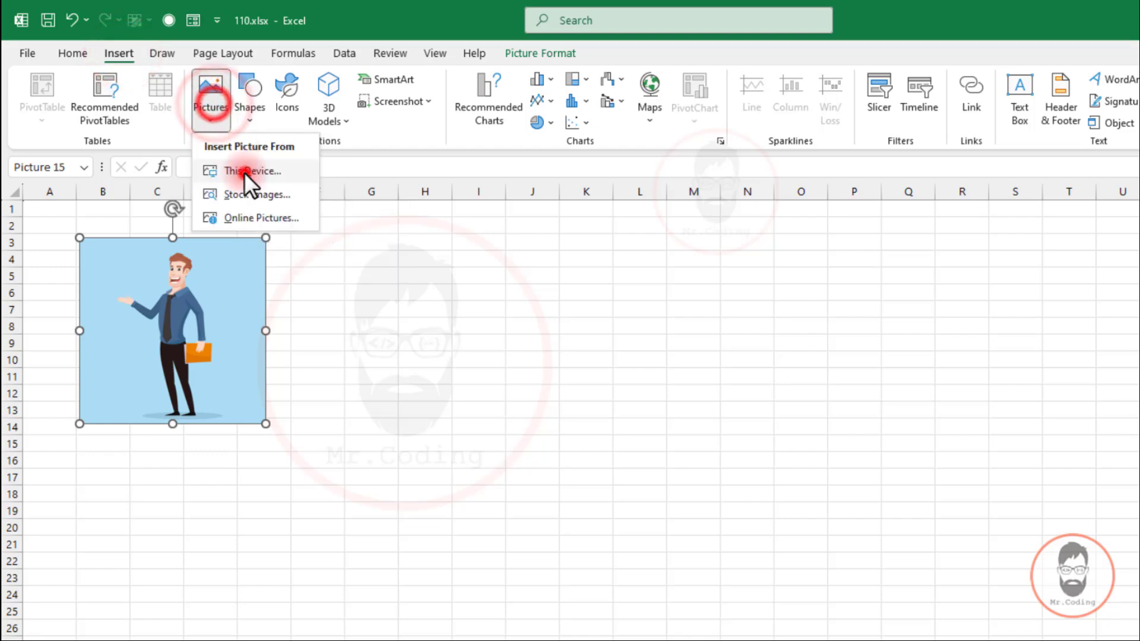
{"action": "left_click", "coordinate": [244, 172]}
{"action": "left_click", "coordinate": [452, 321]}
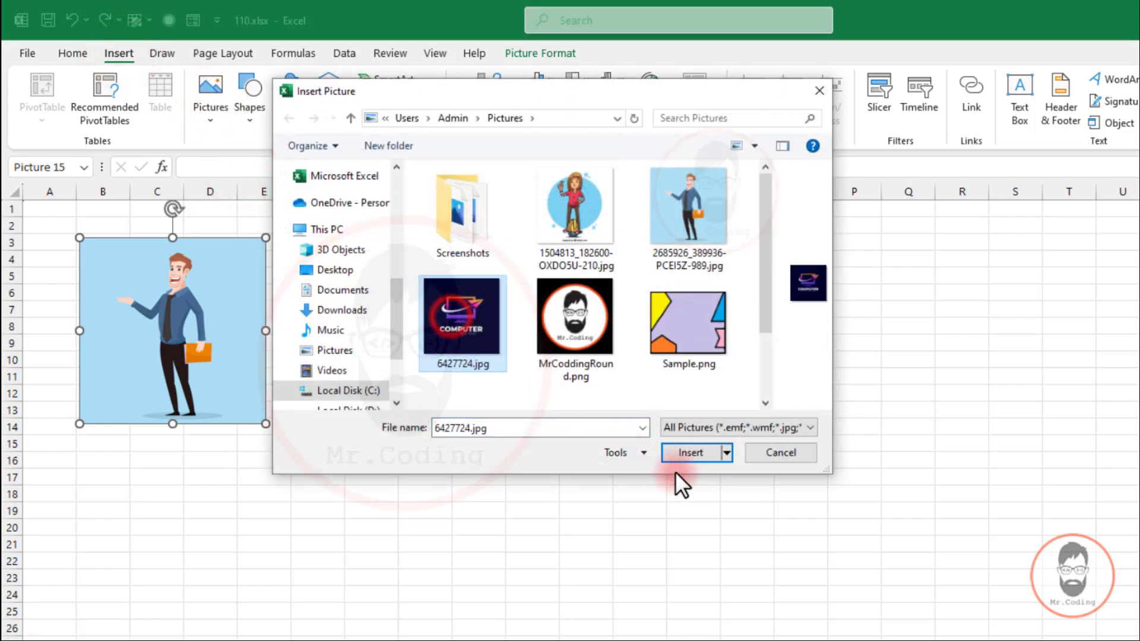
{"action": "left_click", "coordinate": [689, 453]}
- Shrink the inserted computer logo picture and place it over about columns J to R, starting at row 2
{"action": "left_click_drag", "start_coordinate": [1018, 456], "coordinate": [659, 373]}
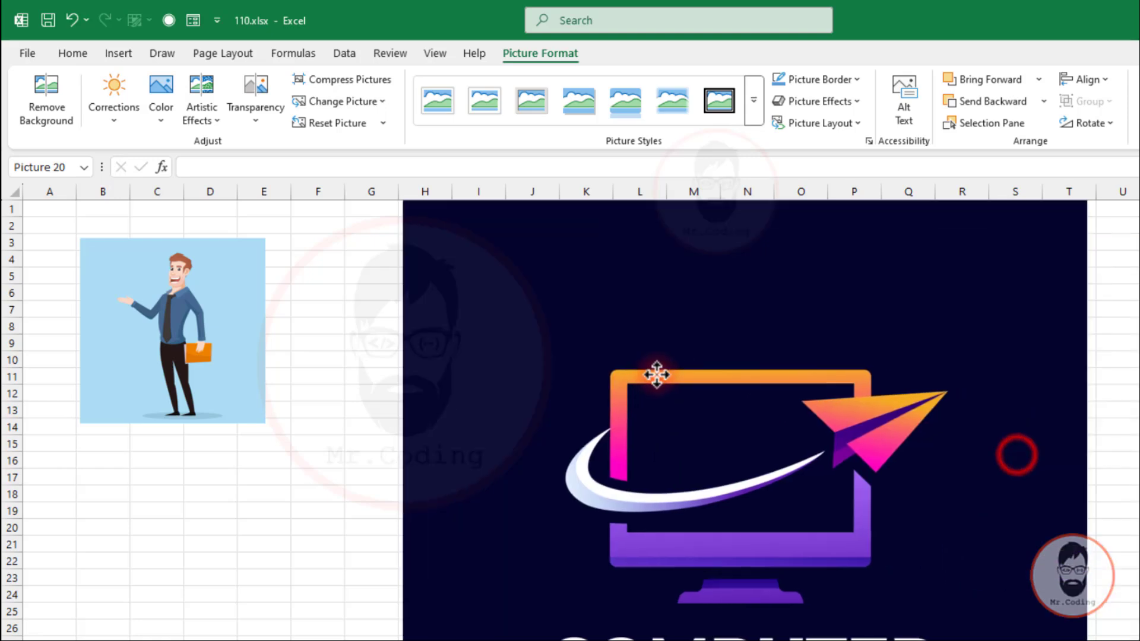
{"action": "left_click_drag", "start_coordinate": [1088, 205], "coordinate": [906, 384]}
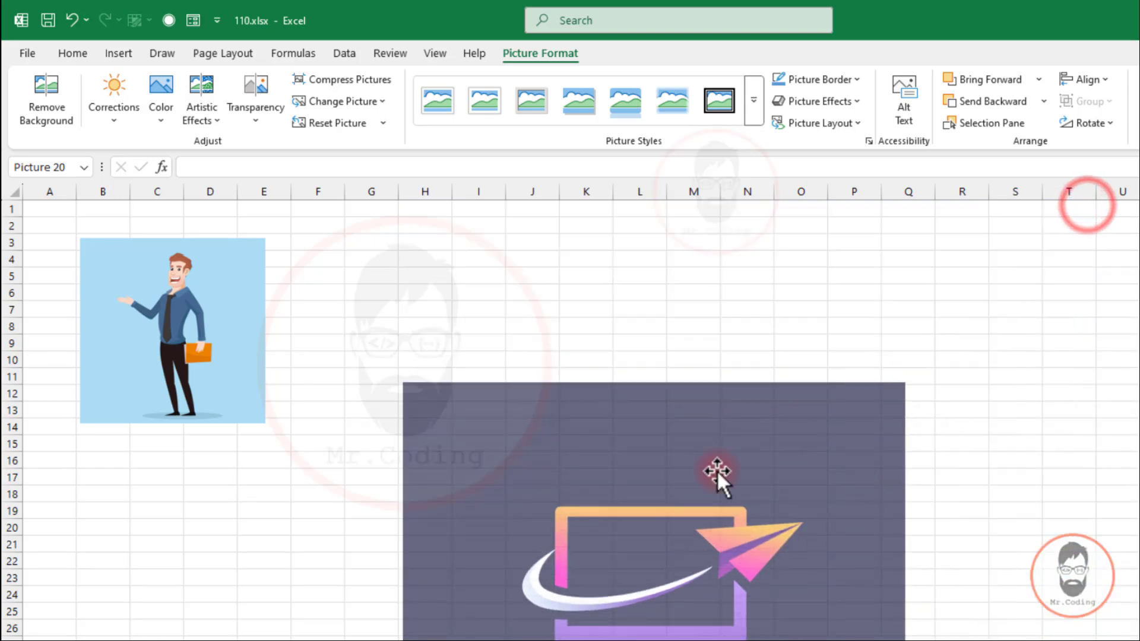
{"action": "left_click_drag", "start_coordinate": [625, 520], "coordinate": [708, 350]}
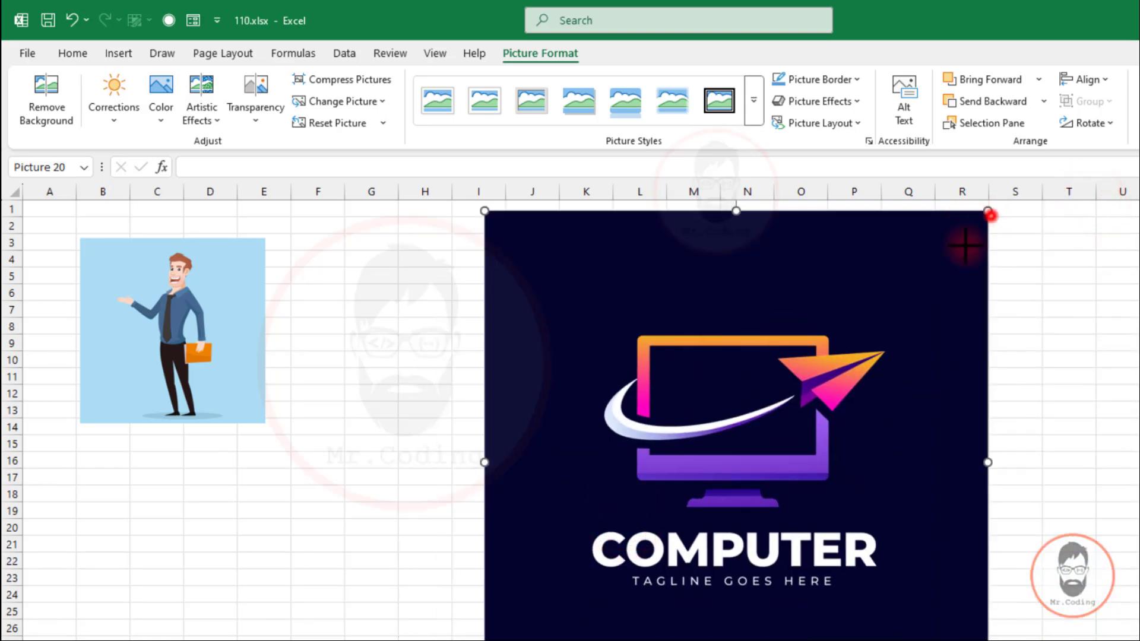
{"action": "left_click_drag", "start_coordinate": [989, 211], "coordinate": [921, 275]}
{"action": "left_click_drag", "start_coordinate": [764, 438], "coordinate": [817, 380]}
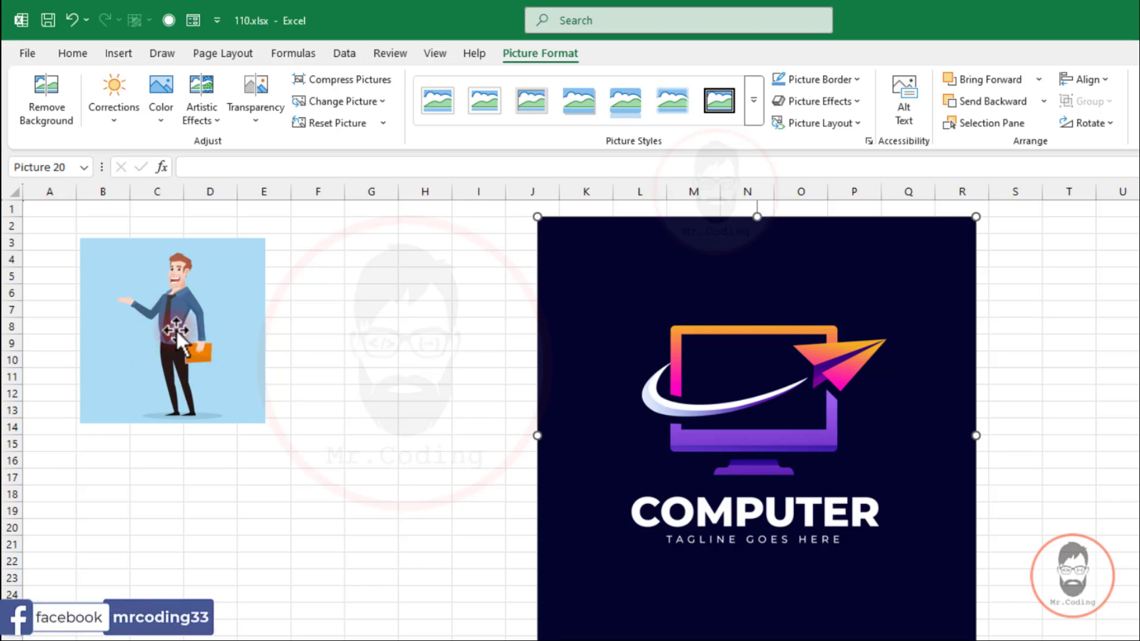
- Replace the man's picture with 6427724.jpg from this device
{"action": "left_click", "coordinate": [187, 297]}
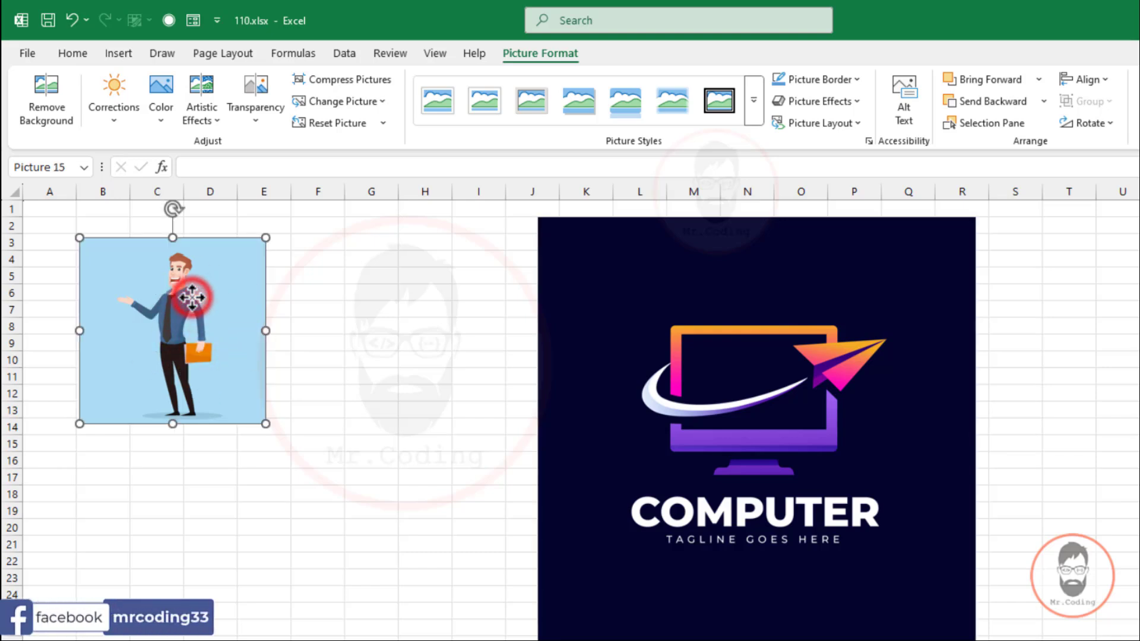
{"action": "left_click", "coordinate": [527, 55]}
{"action": "left_click", "coordinate": [376, 101]}
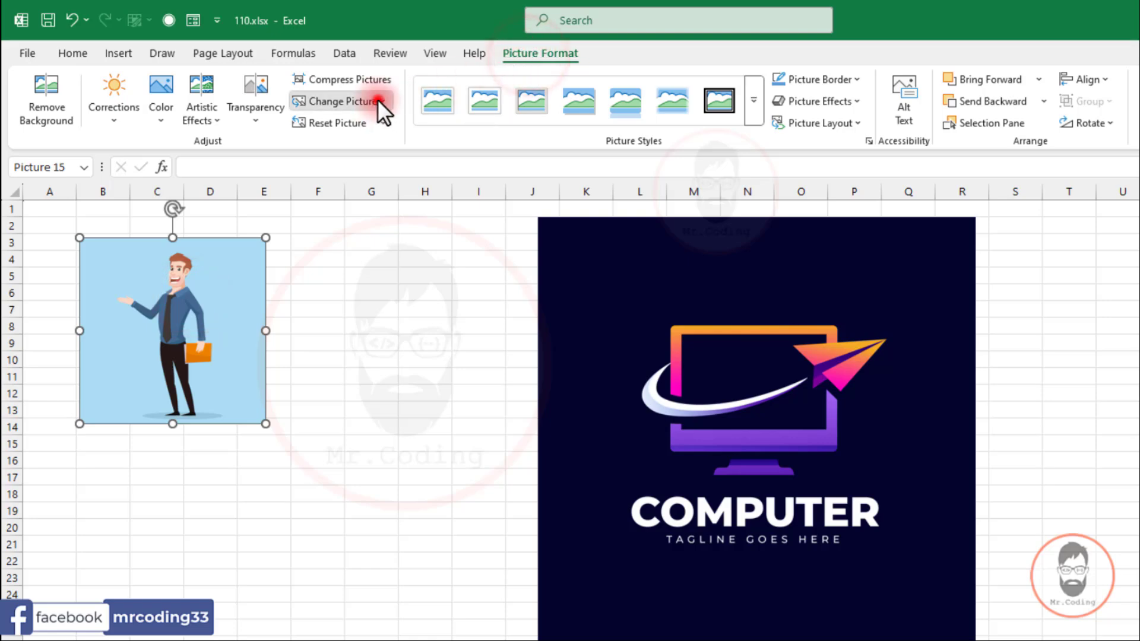
{"action": "left_click", "coordinate": [339, 122]}
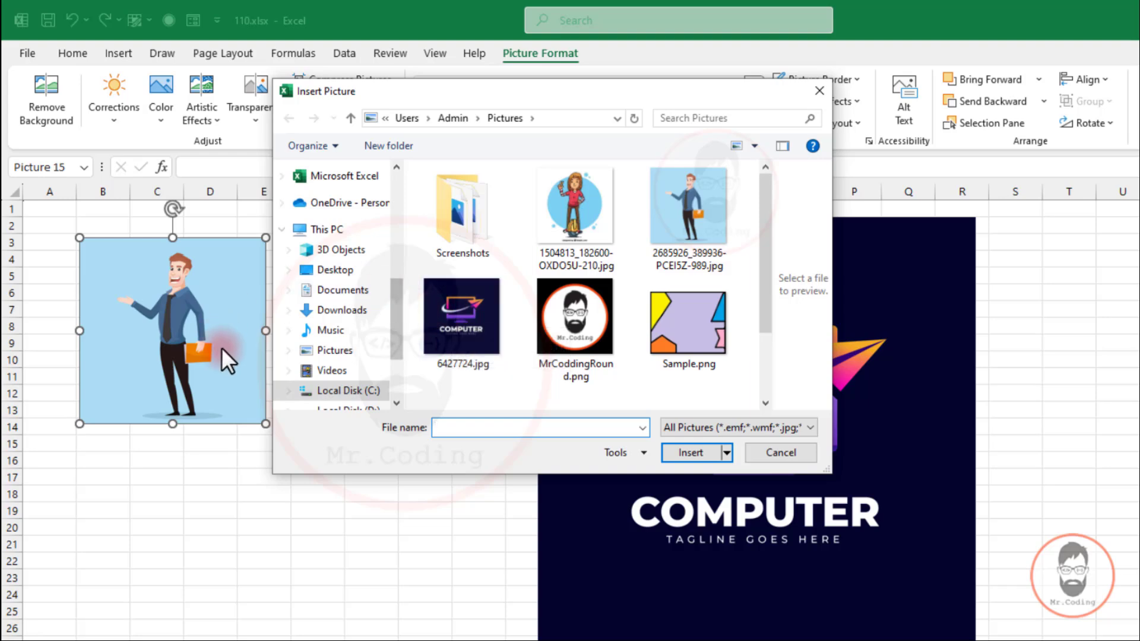
{"action": "left_click", "coordinate": [457, 309]}
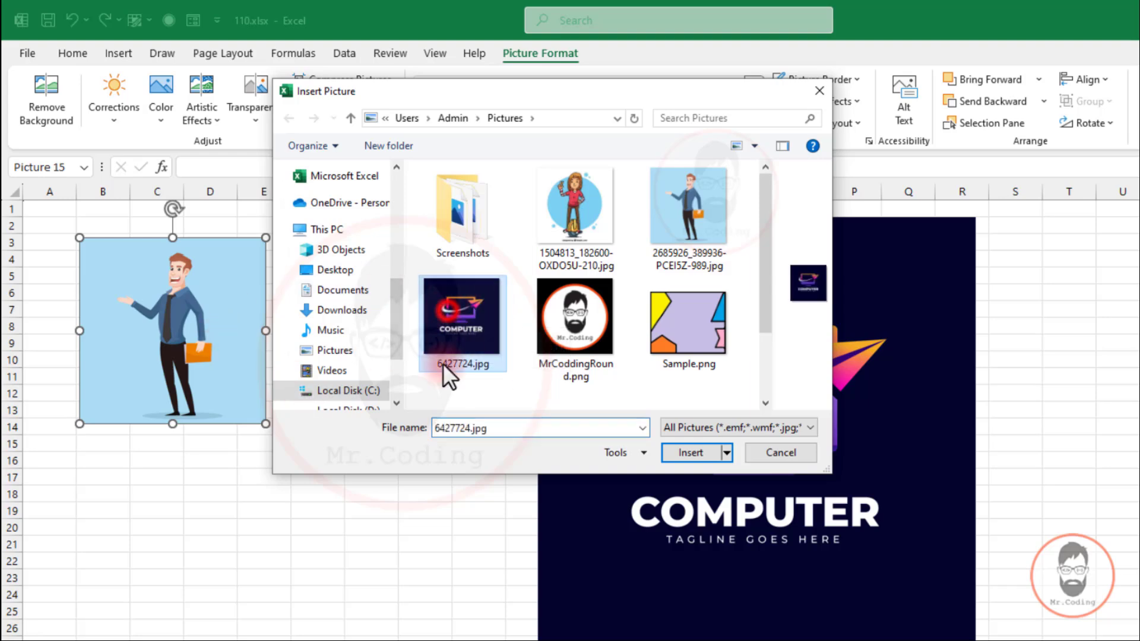
{"action": "left_click", "coordinate": [689, 453]}
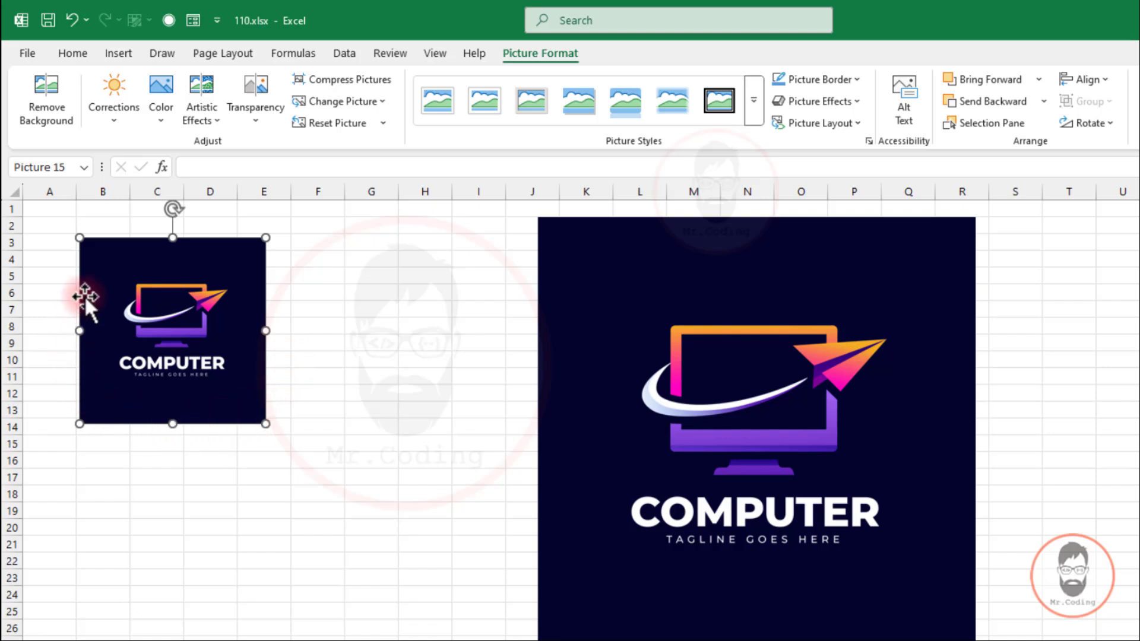
- Delete the large computer logo picture and enlarge the small one proportionally over about columns B to F, rows 3 to 19
{"action": "left_click", "coordinate": [789, 392]}
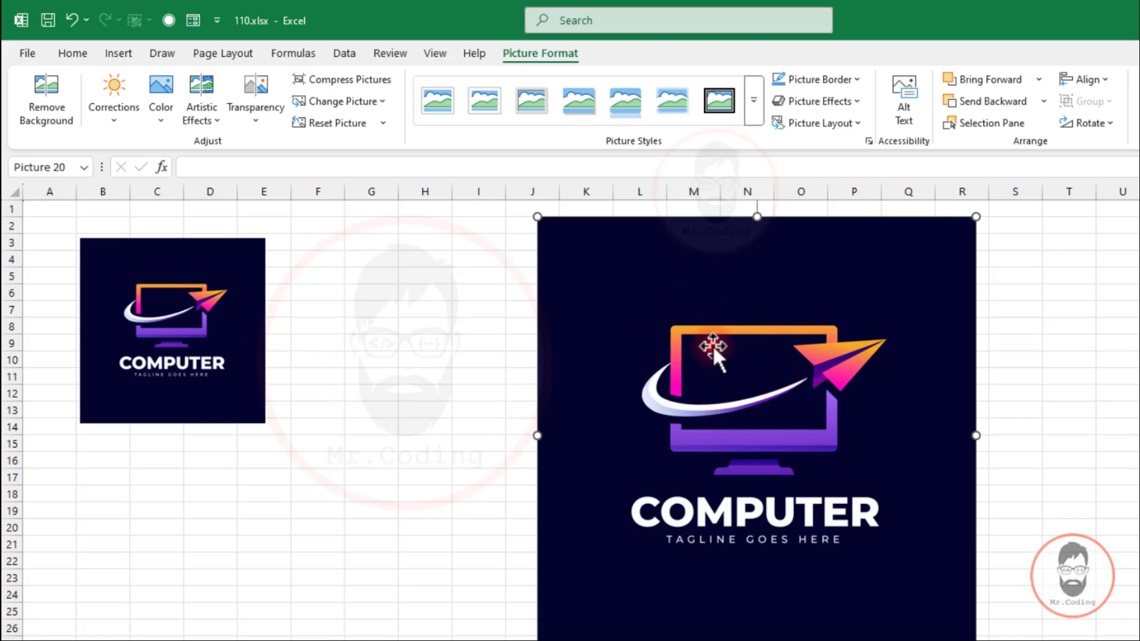
{"action": "key", "text": "Delete"}
{"action": "left_click", "coordinate": [200, 356]}
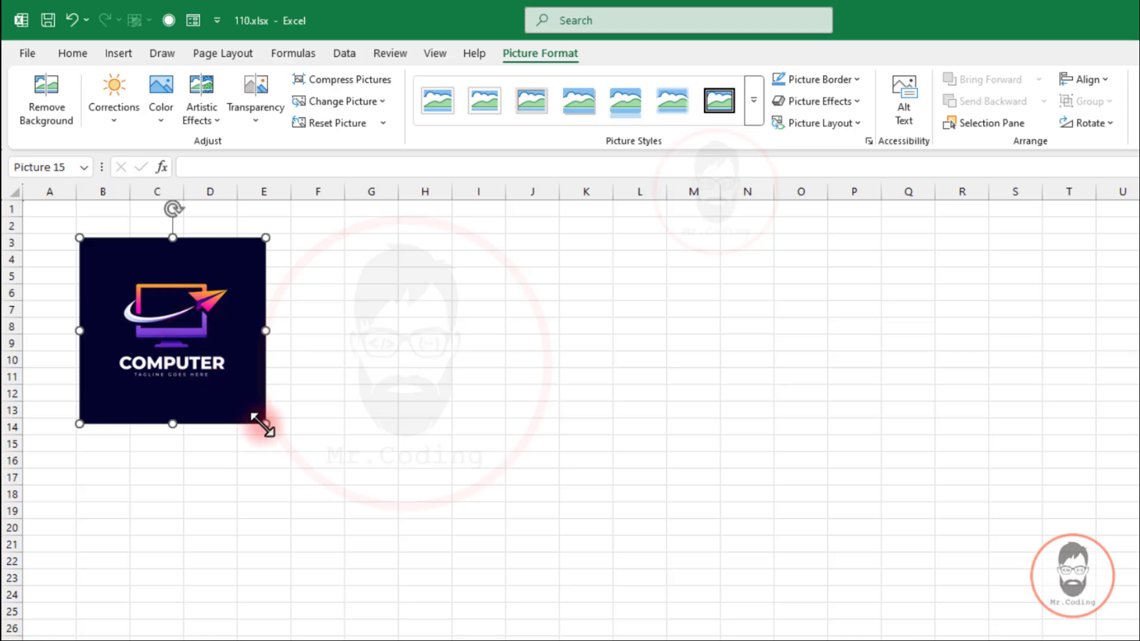
{"action": "left_click_drag", "start_coordinate": [265, 423], "coordinate": [351, 511]}
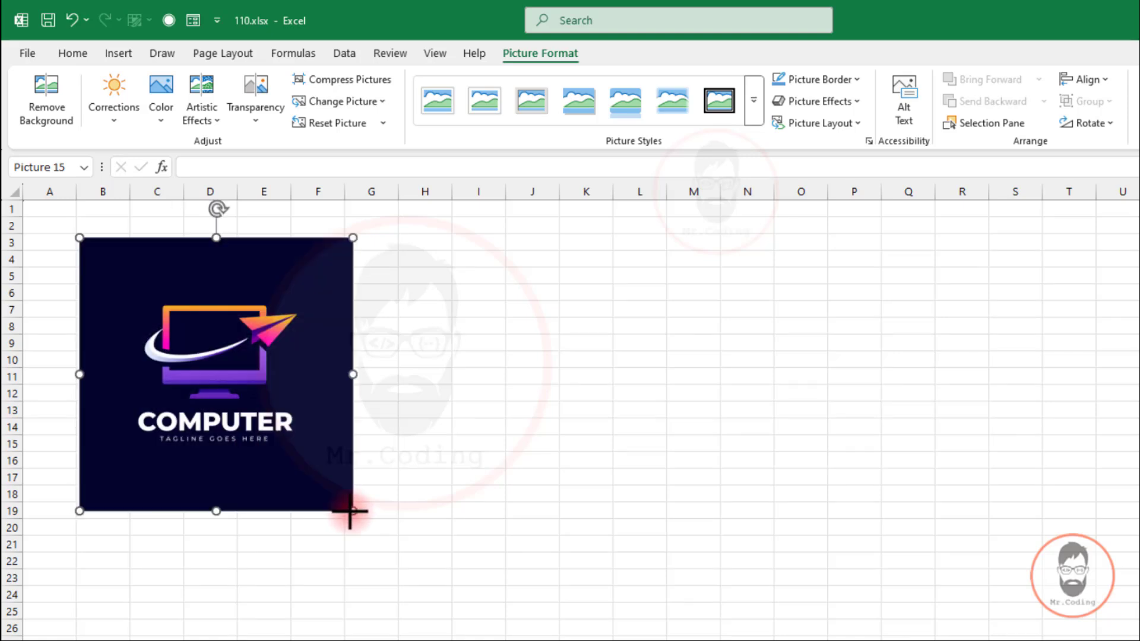
- Replace the computer logo picture with the dark blue network photo from the stock images
{"action": "left_click", "coordinate": [384, 101]}
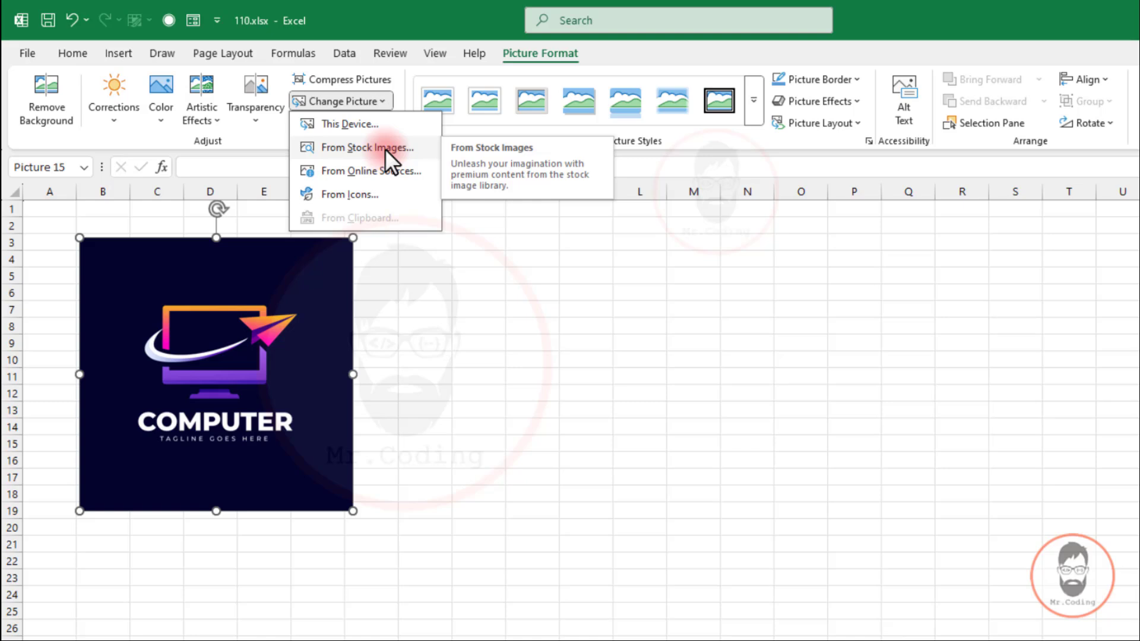
{"action": "left_click", "coordinate": [355, 150]}
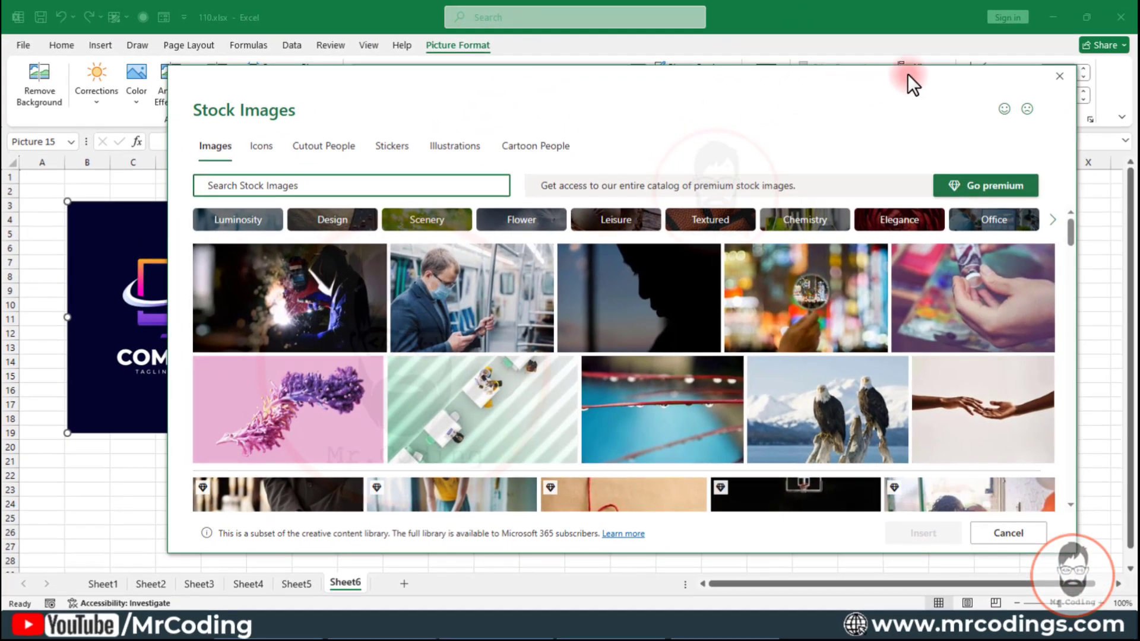
{"action": "scroll", "coordinate": [692, 368], "scroll_direction": "down", "scroll_amount": 8}
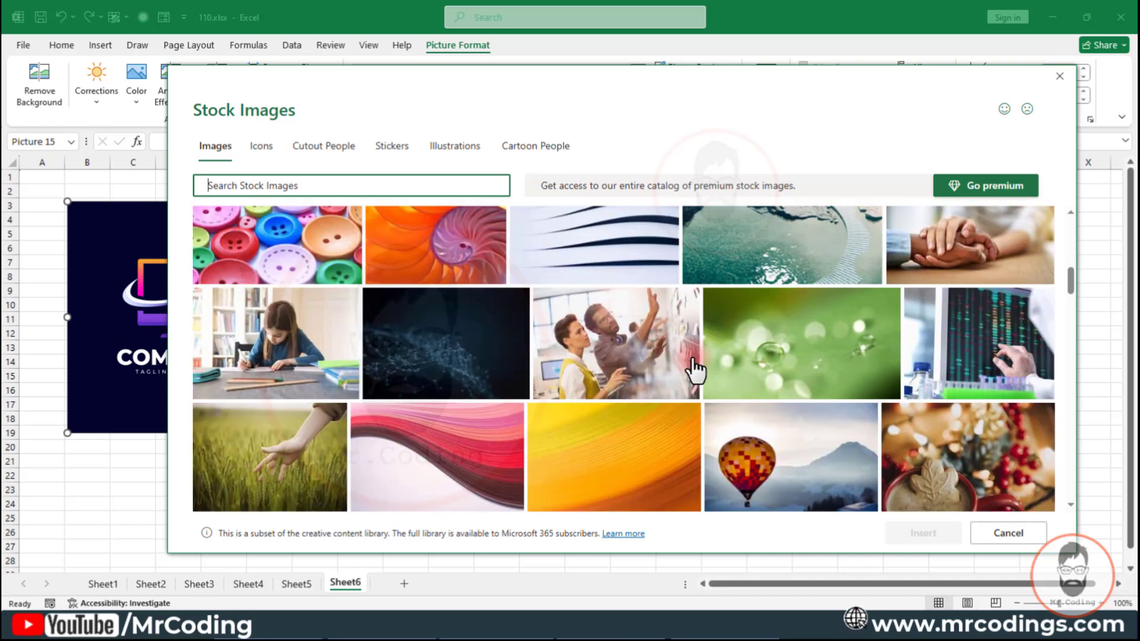
{"action": "left_click", "coordinate": [460, 366]}
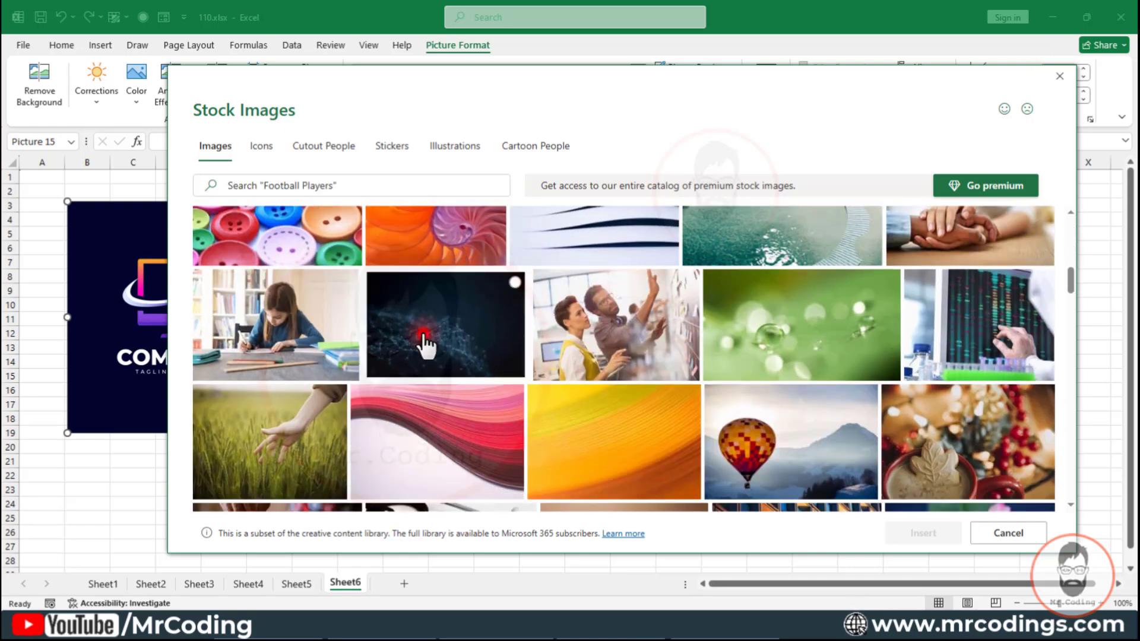
{"action": "left_click", "coordinate": [930, 535]}
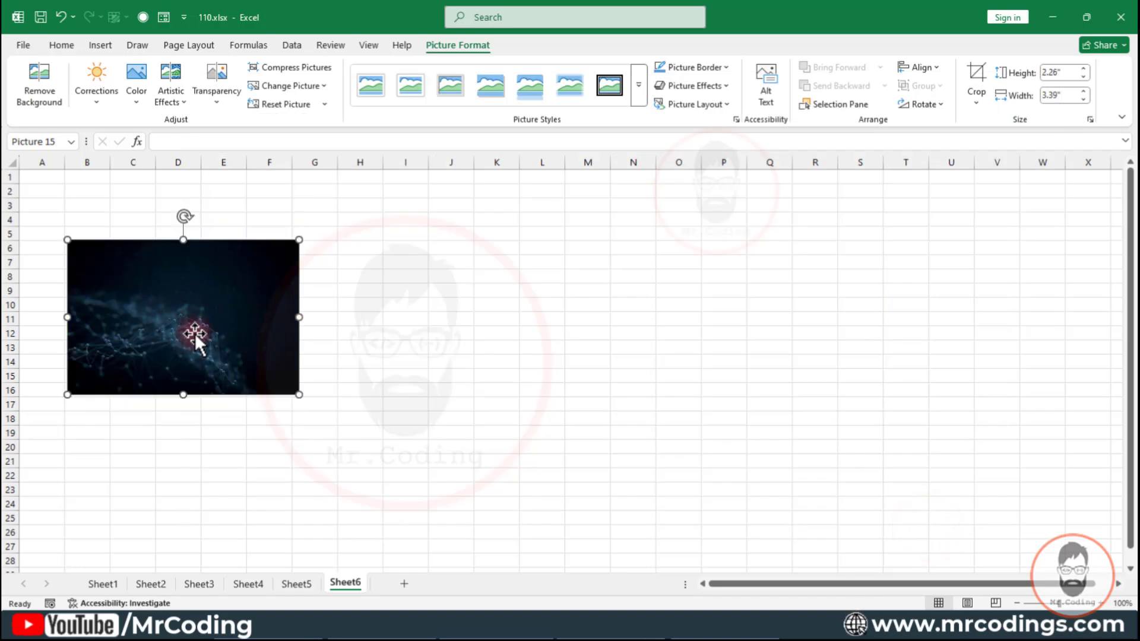
- Replace the network picture with the solid smiling angel face icon and move it slightly down
{"action": "left_click", "coordinate": [325, 86]}
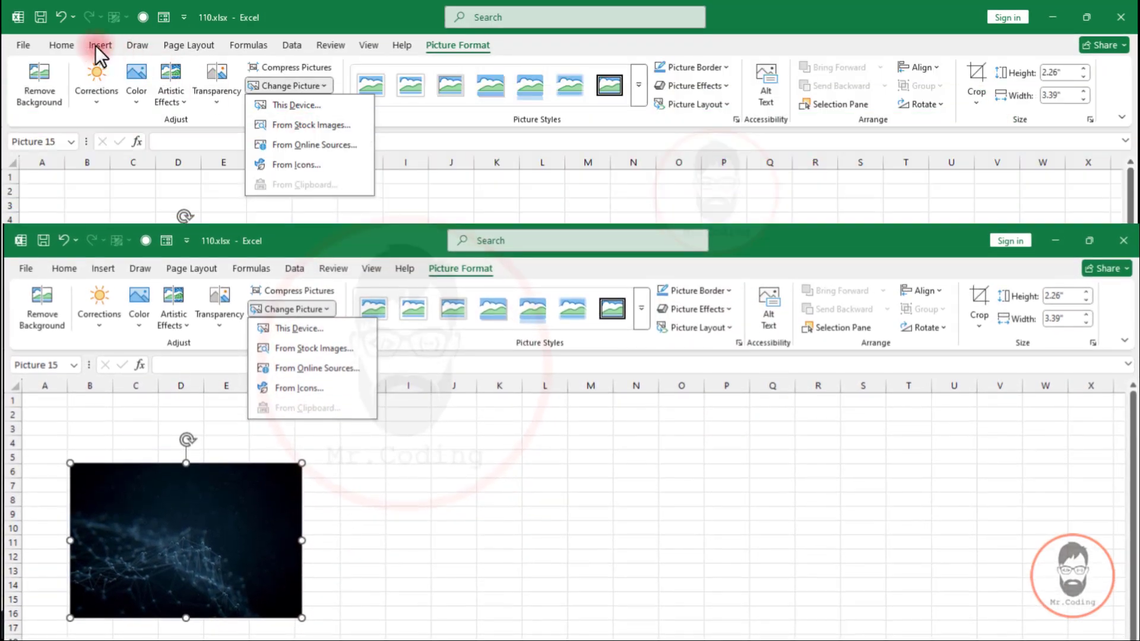
{"action": "left_click", "coordinate": [95, 45]}
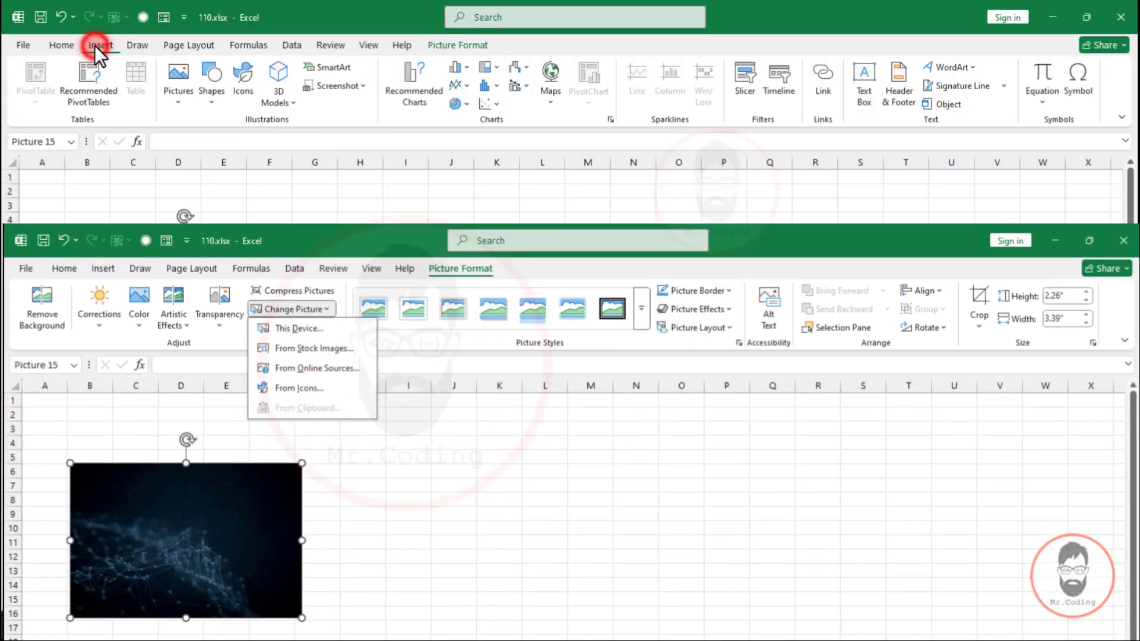
{"action": "left_click", "coordinate": [171, 101]}
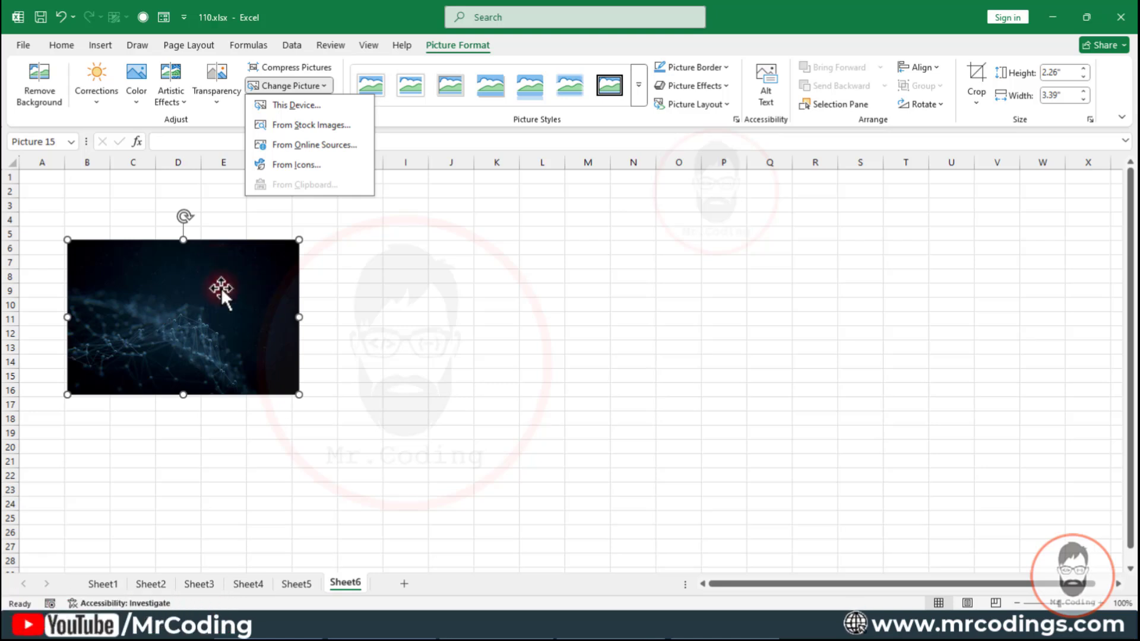
{"action": "left_click", "coordinate": [282, 164]}
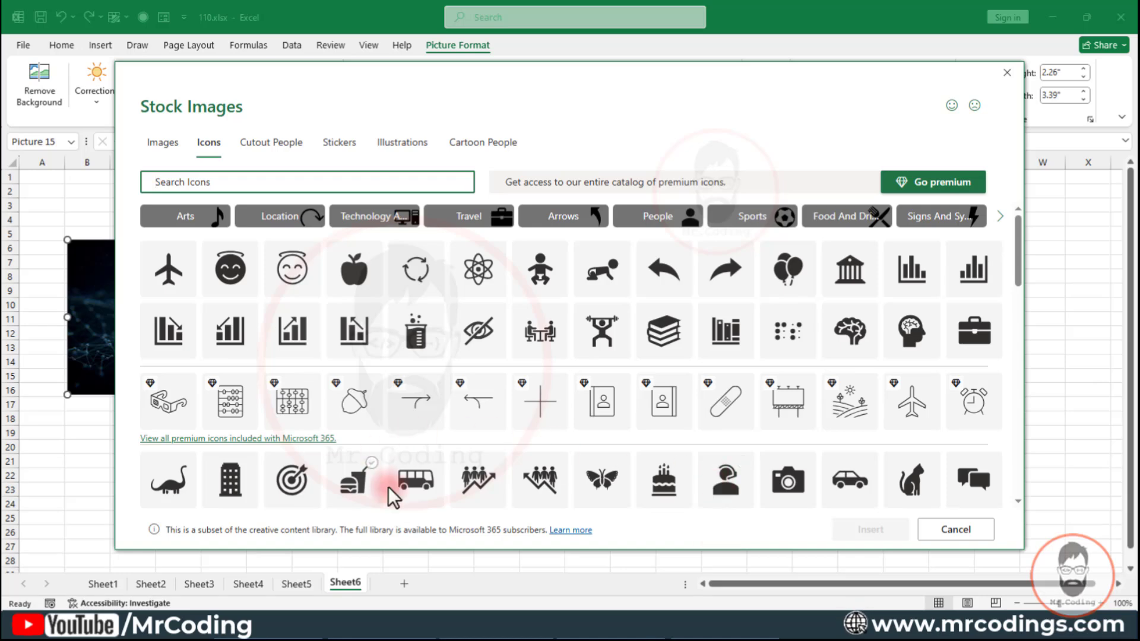
{"action": "left_click", "coordinate": [238, 274]}
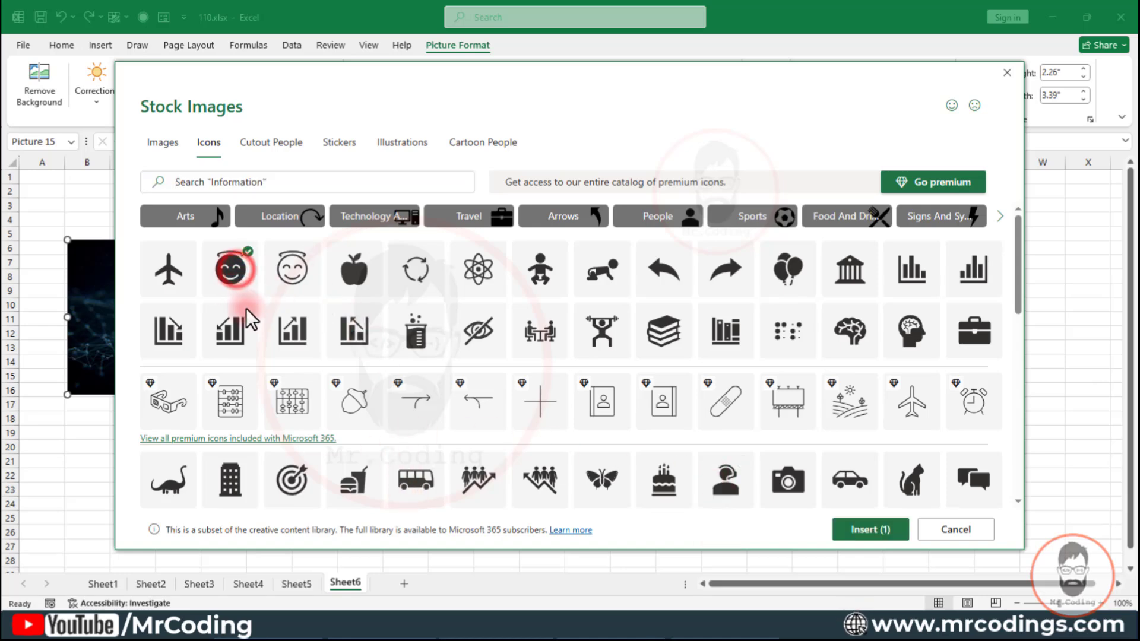
{"action": "left_click", "coordinate": [871, 530]}
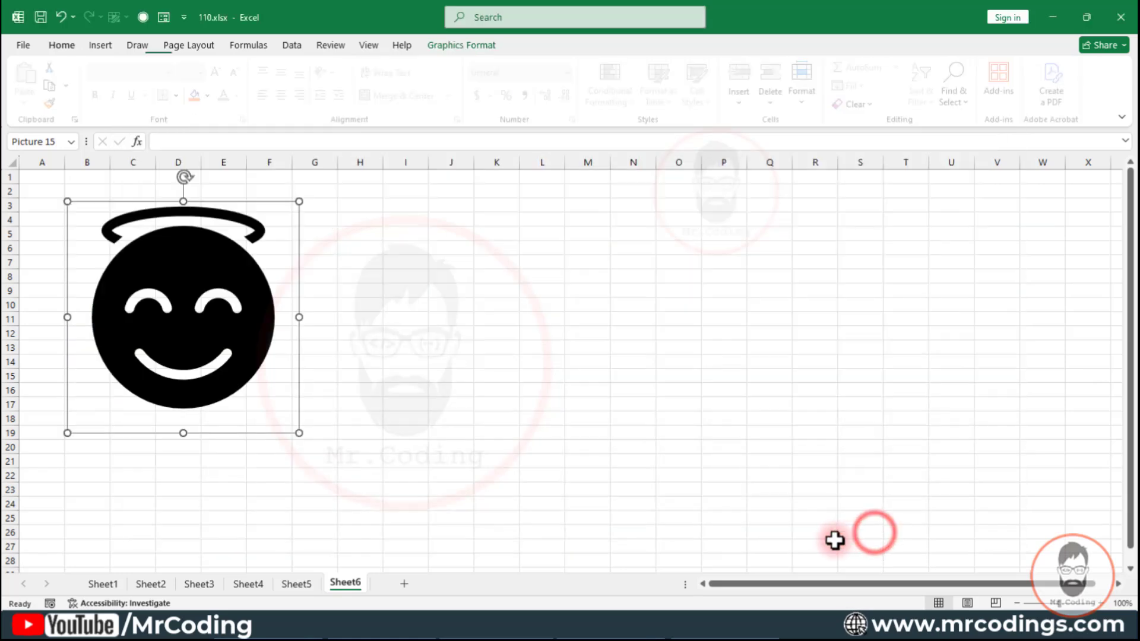
{"action": "left_click_drag", "start_coordinate": [161, 298], "coordinate": [167, 312]}
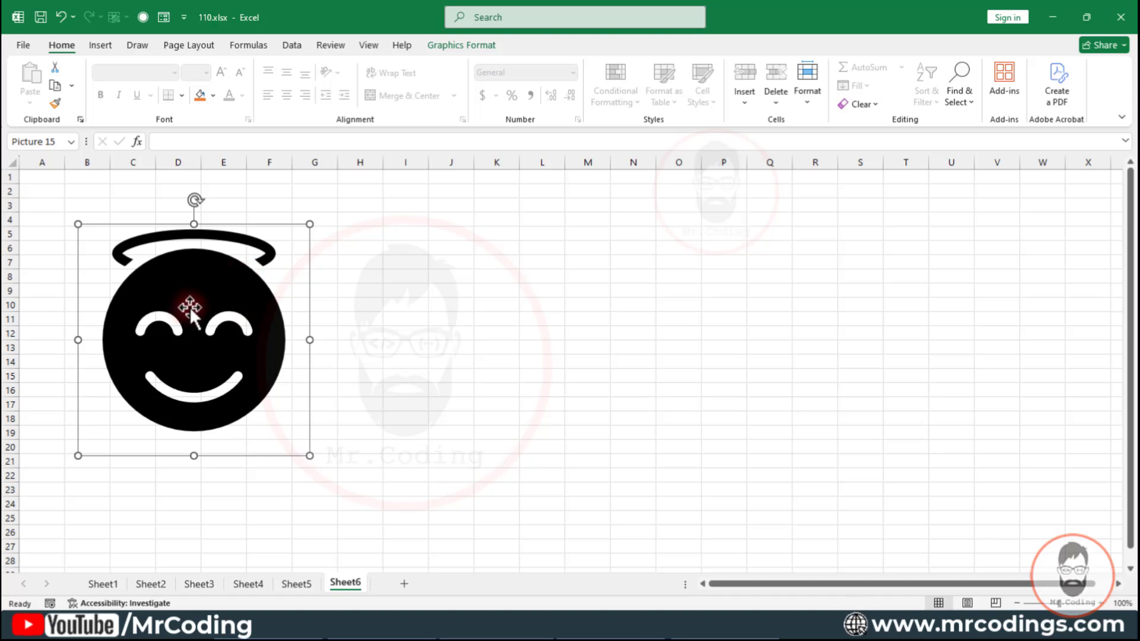
- Look at the graphics formatting tools for the angel face icon and at the command for inserting an icon
{"action": "left_click", "coordinate": [457, 45]}
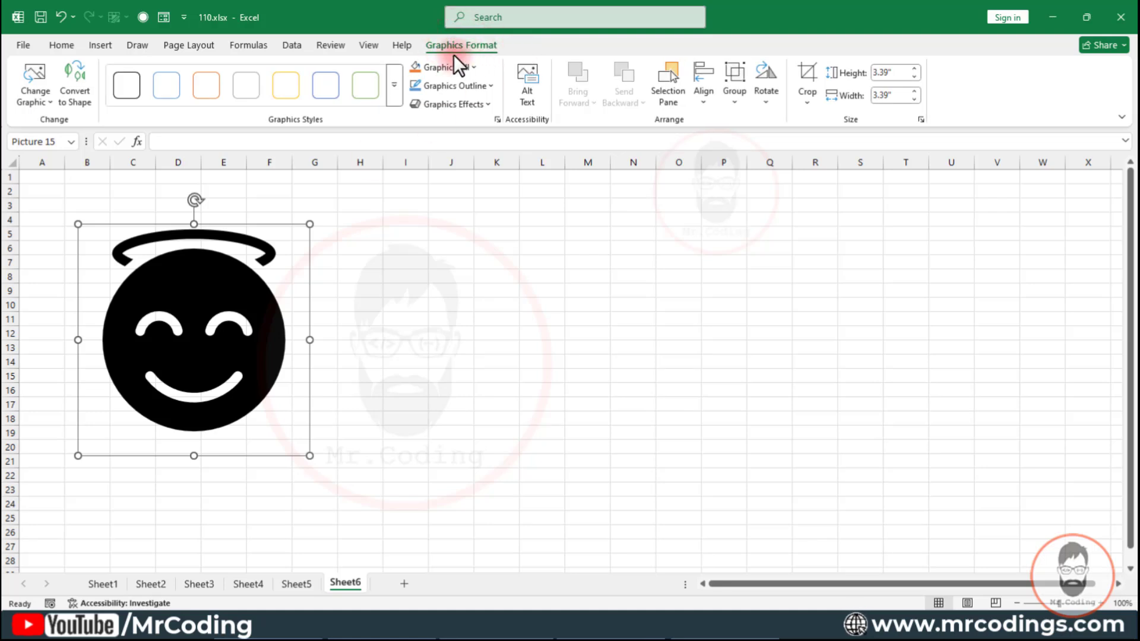
{"action": "left_click", "coordinate": [398, 293]}
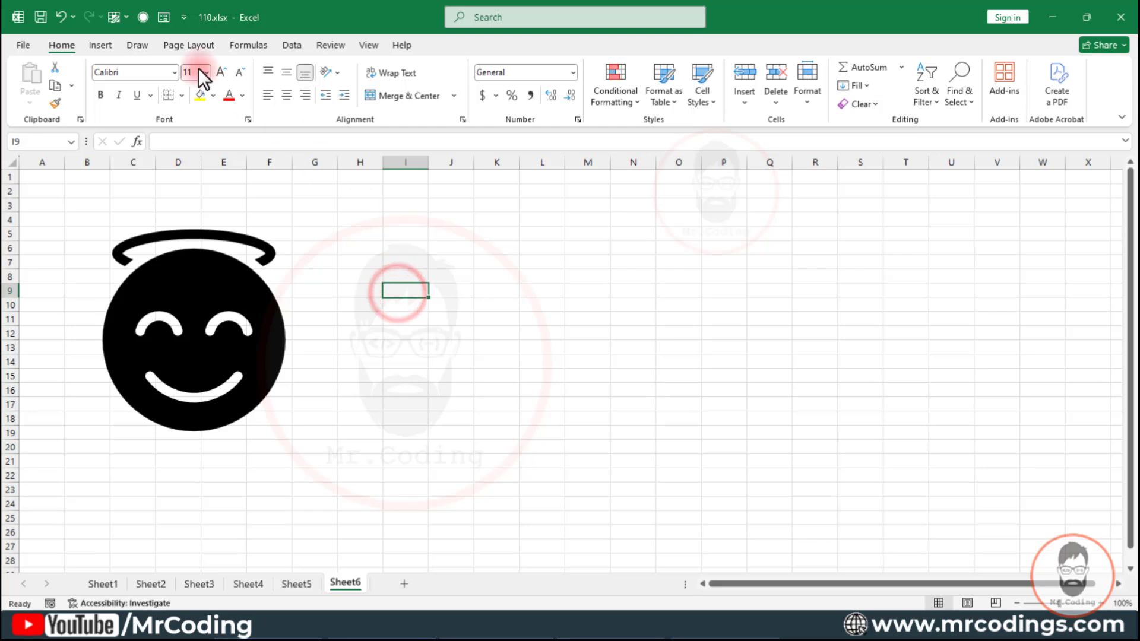
{"action": "left_click", "coordinate": [101, 45]}
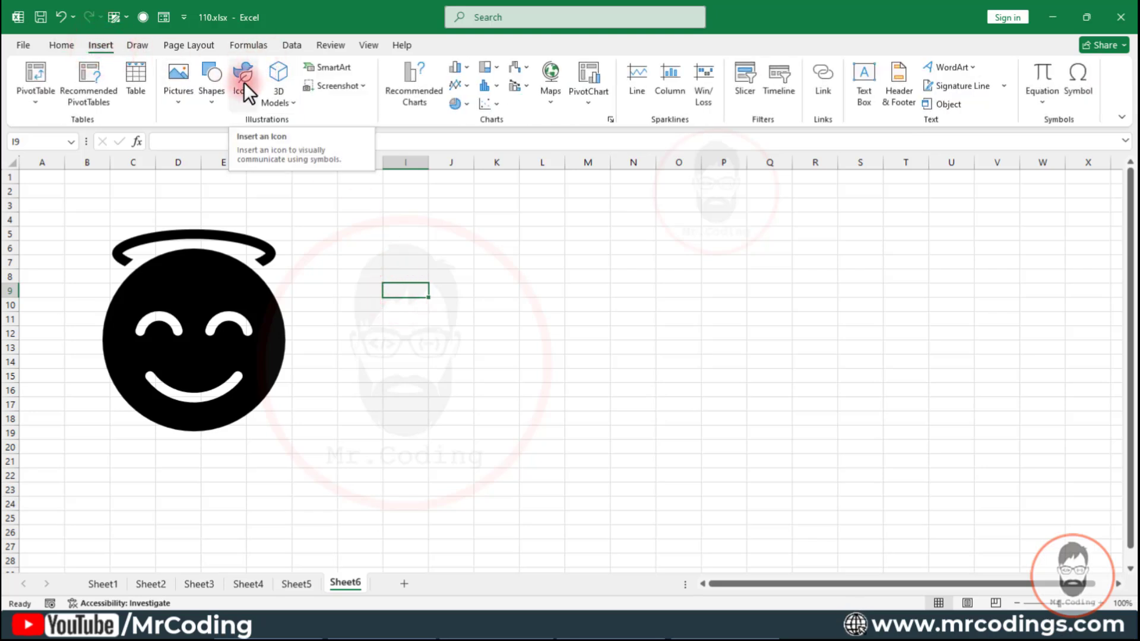
{"action": "left_click", "coordinate": [249, 297]}
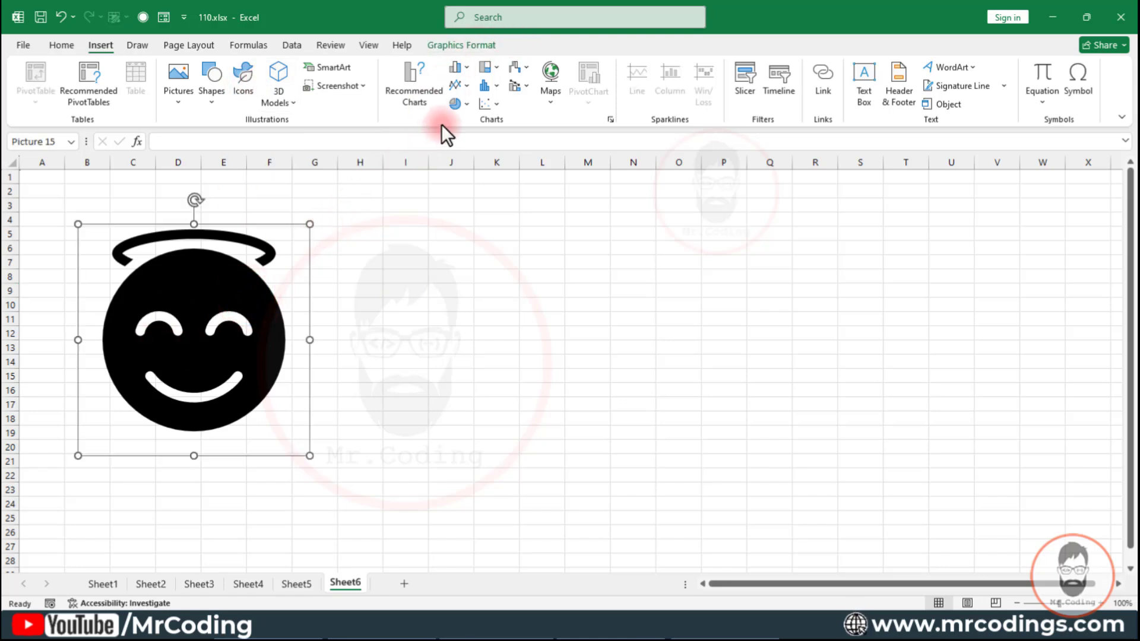
- Undo the icon's move and the icon replacement, and check the sources offered for changing the network picture
{"action": "key", "text": "ctrl+z"}
{"action": "key", "text": "ctrl+z"}
{"action": "left_click", "coordinate": [256, 326]}
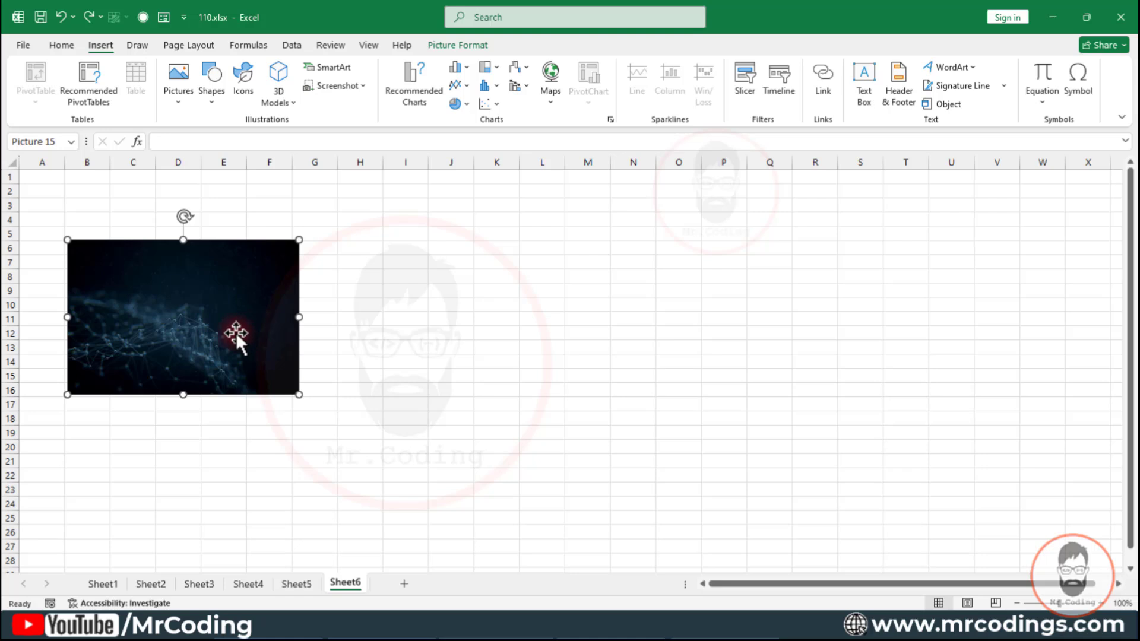
{"action": "left_click", "coordinate": [466, 45]}
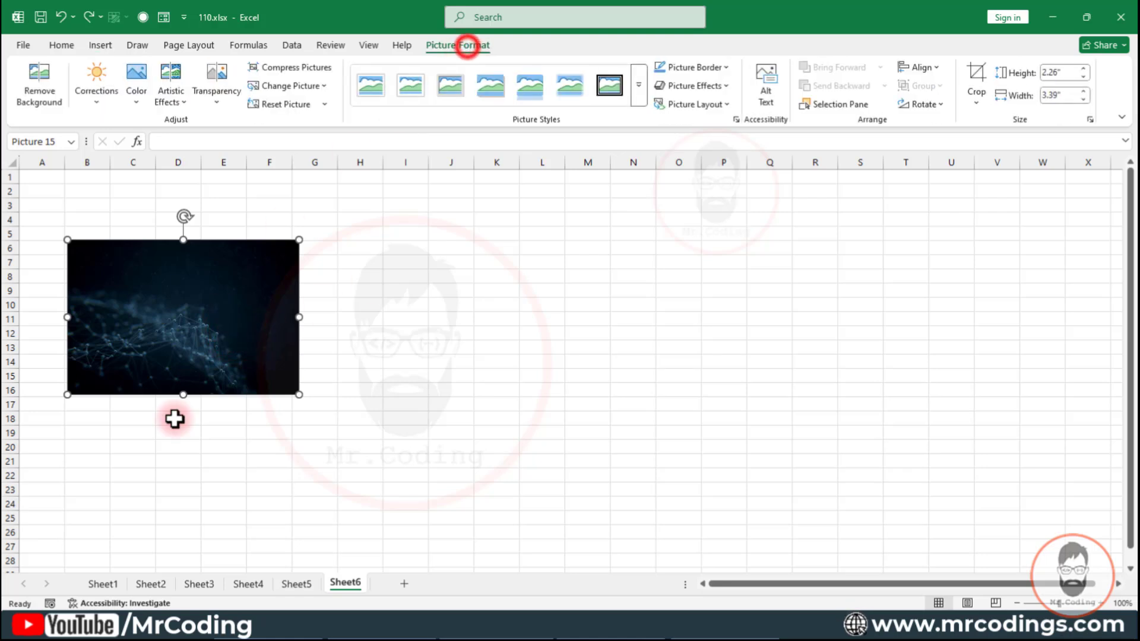
{"action": "left_click", "coordinate": [329, 86]}
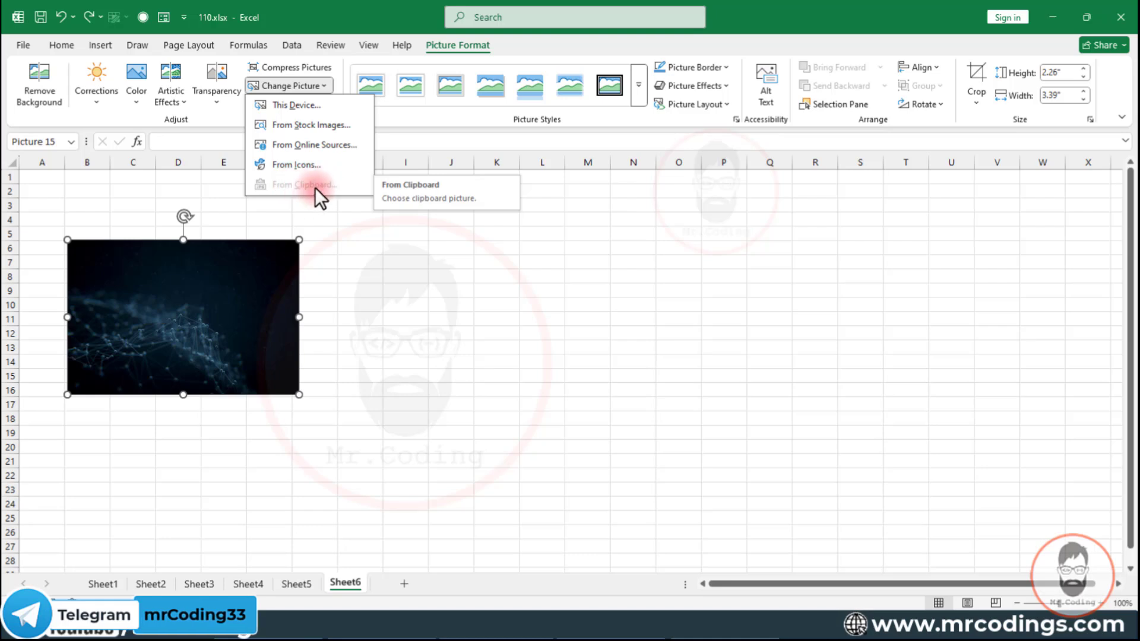
{"action": "left_click", "coordinate": [269, 291]}
- Move the network picture slightly up to start at row 5, and insert 6427724.jpg from this device as a second picture
{"action": "left_click_drag", "start_coordinate": [219, 294], "coordinate": [209, 283]}
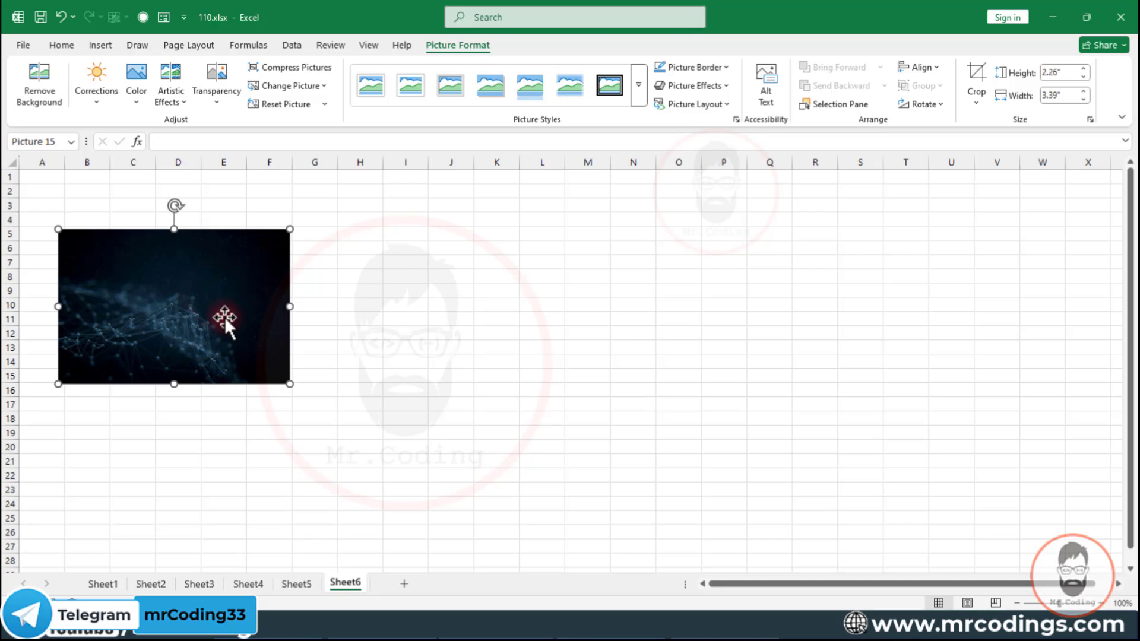
{"action": "left_click", "coordinate": [99, 47]}
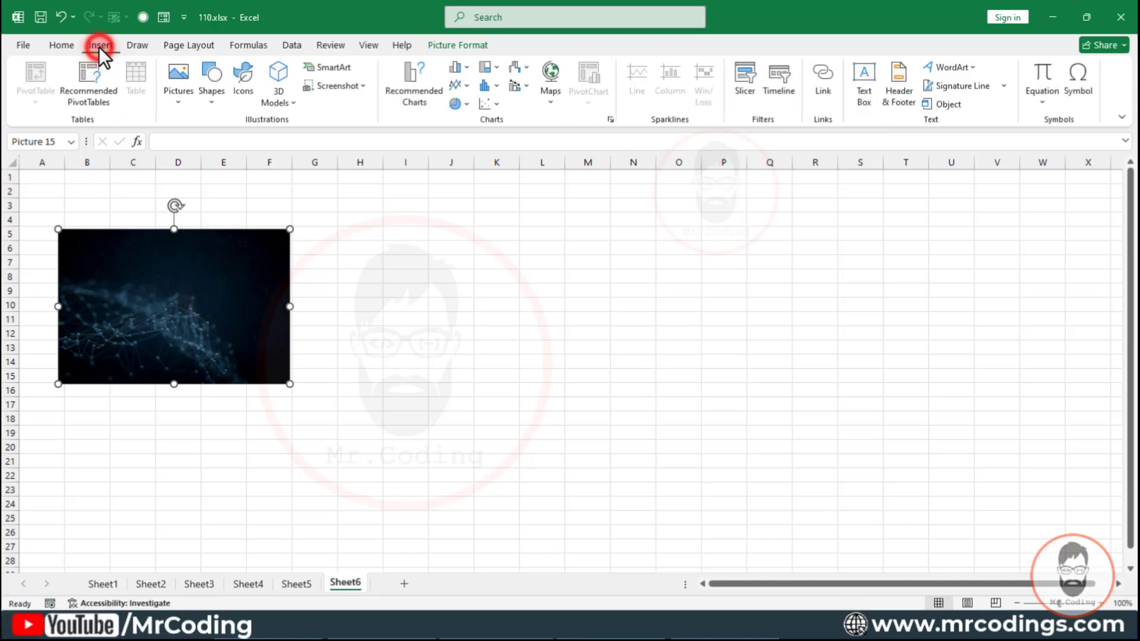
{"action": "left_click", "coordinate": [178, 98]}
{"action": "left_click", "coordinate": [213, 144]}
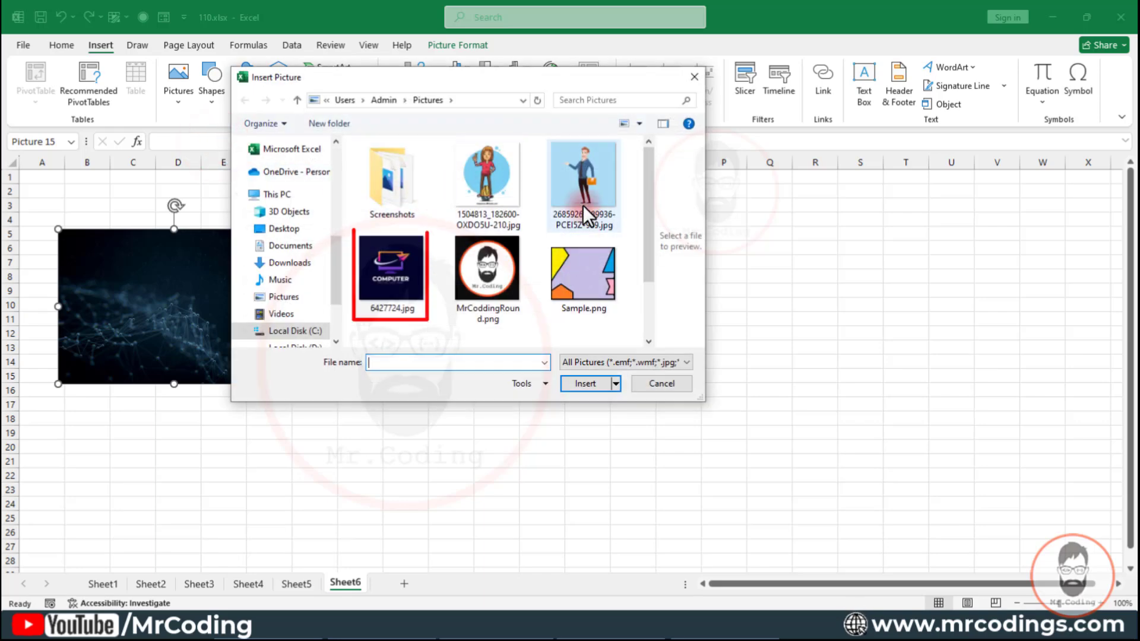
{"action": "left_click", "coordinate": [391, 270]}
{"action": "left_click", "coordinate": [584, 385]}
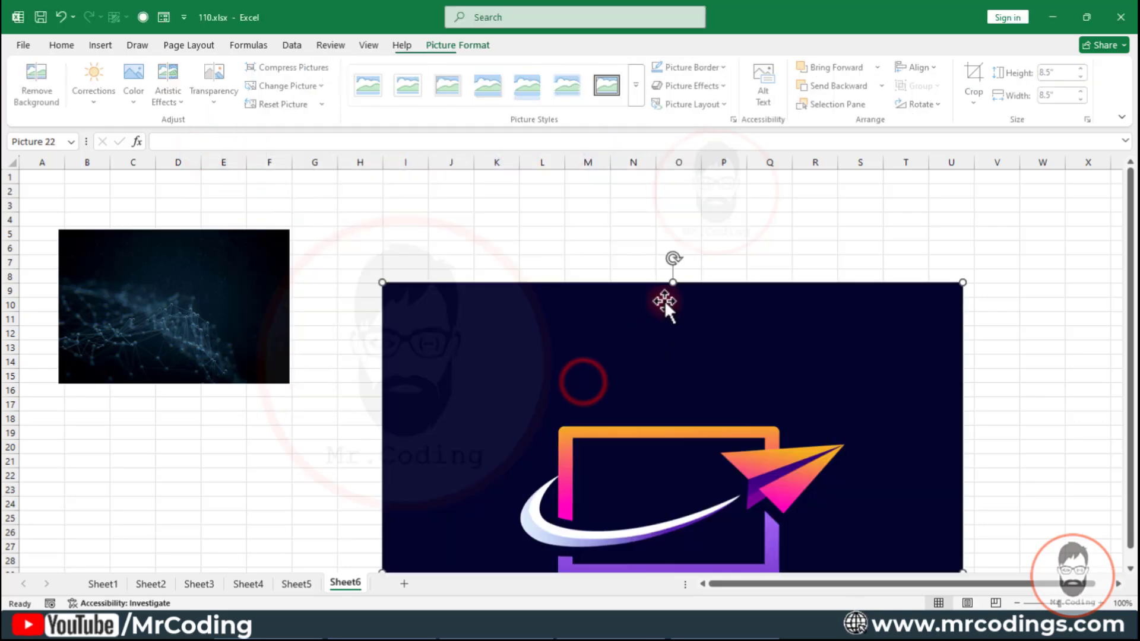
- Shrink the inserted computer logo to about 3.85" square and place it over about columns I to N, rows 3 to 20
{"action": "left_click_drag", "start_coordinate": [965, 283], "coordinate": [720, 523]}
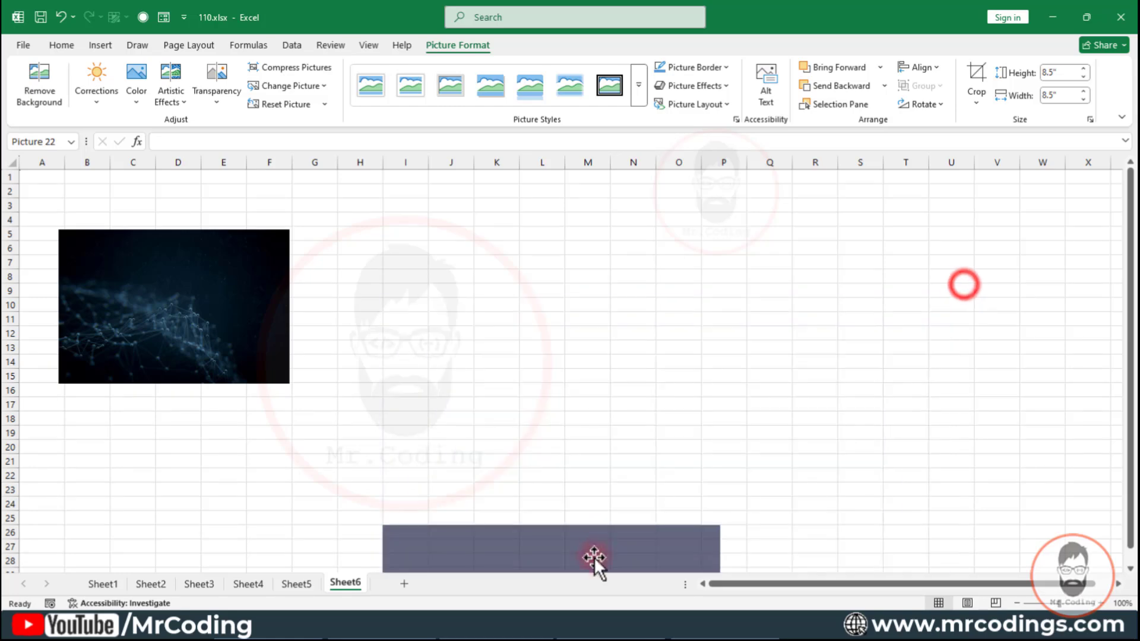
{"action": "left_click_drag", "start_coordinate": [598, 564], "coordinate": [671, 250]}
{"action": "left_click_drag", "start_coordinate": [800, 221], "coordinate": [726, 286]}
{"action": "left_click_drag", "start_coordinate": [644, 368], "coordinate": [563, 281]}
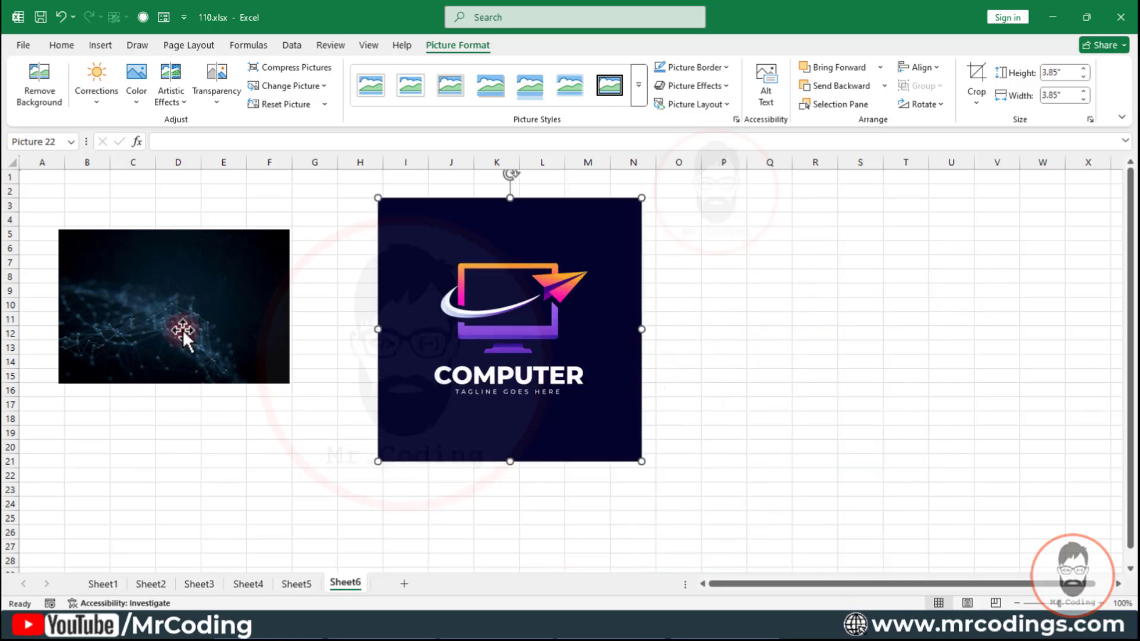
- Replace the computer logo with a clipboard copy of the network picture, and undo the replacement and the logo's last move
{"action": "left_click", "coordinate": [159, 275]}
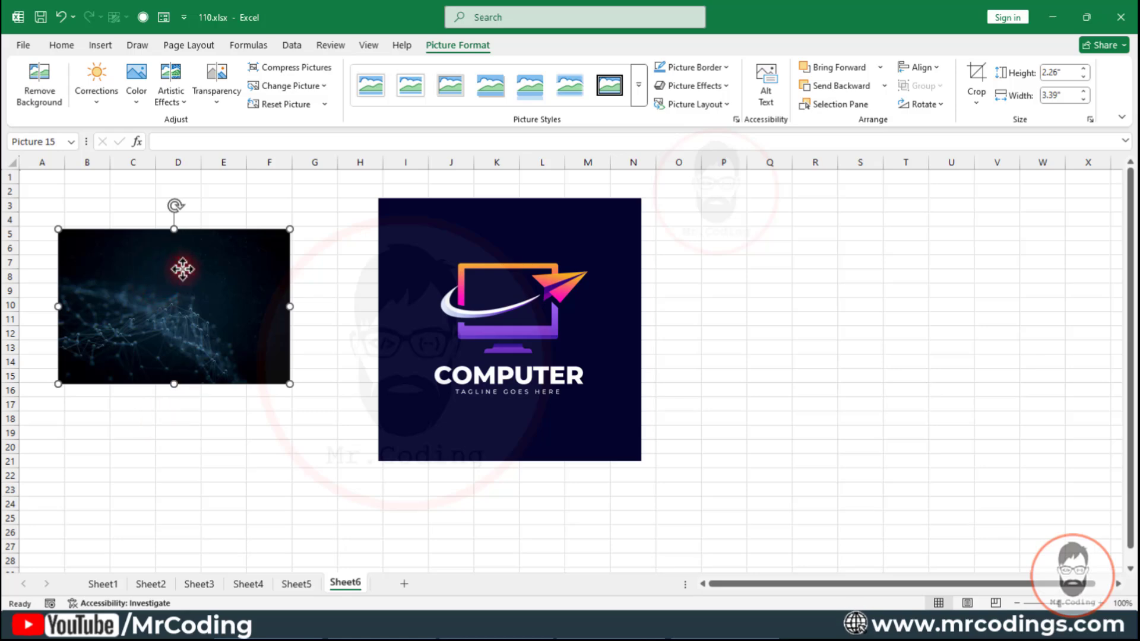
{"action": "right_click", "coordinate": [182, 269]}
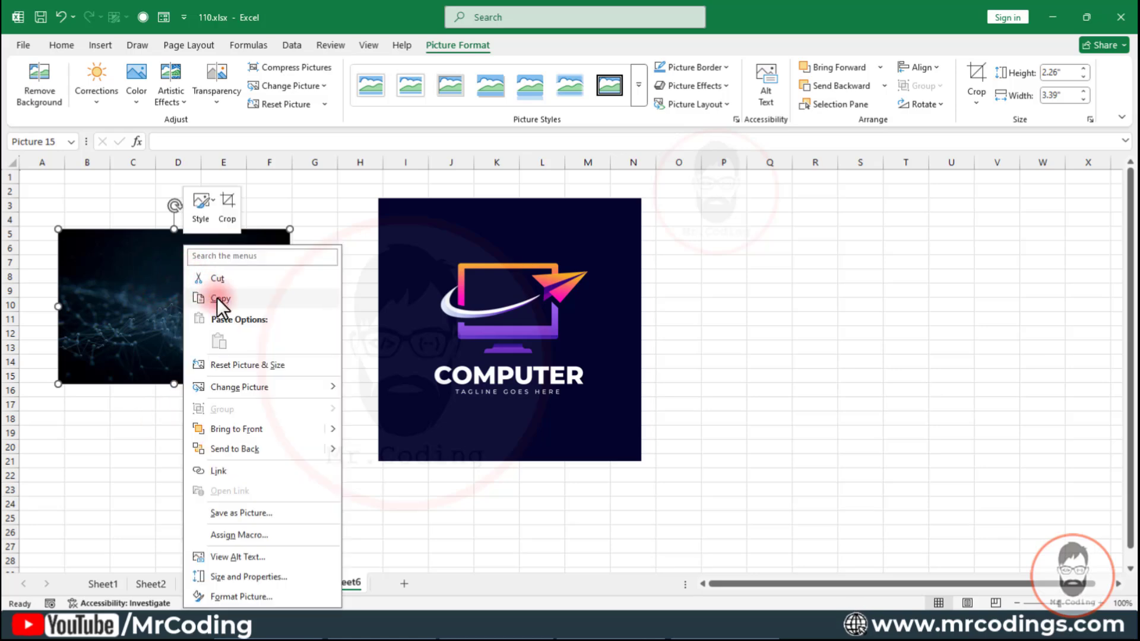
{"action": "left_click", "coordinate": [219, 299]}
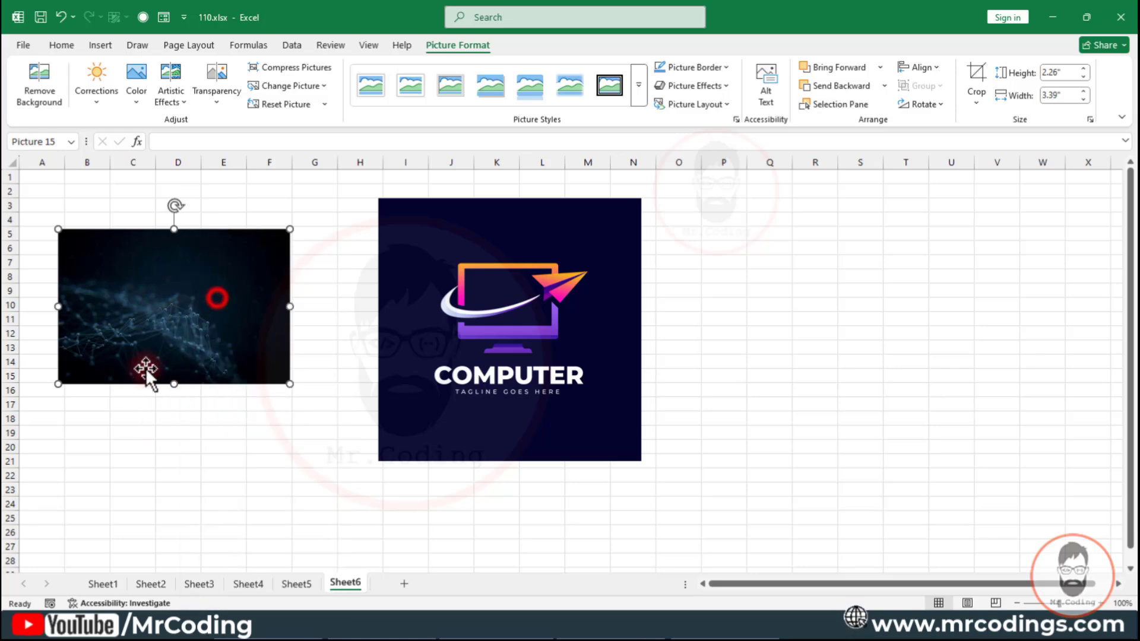
{"action": "left_click", "coordinate": [521, 309]}
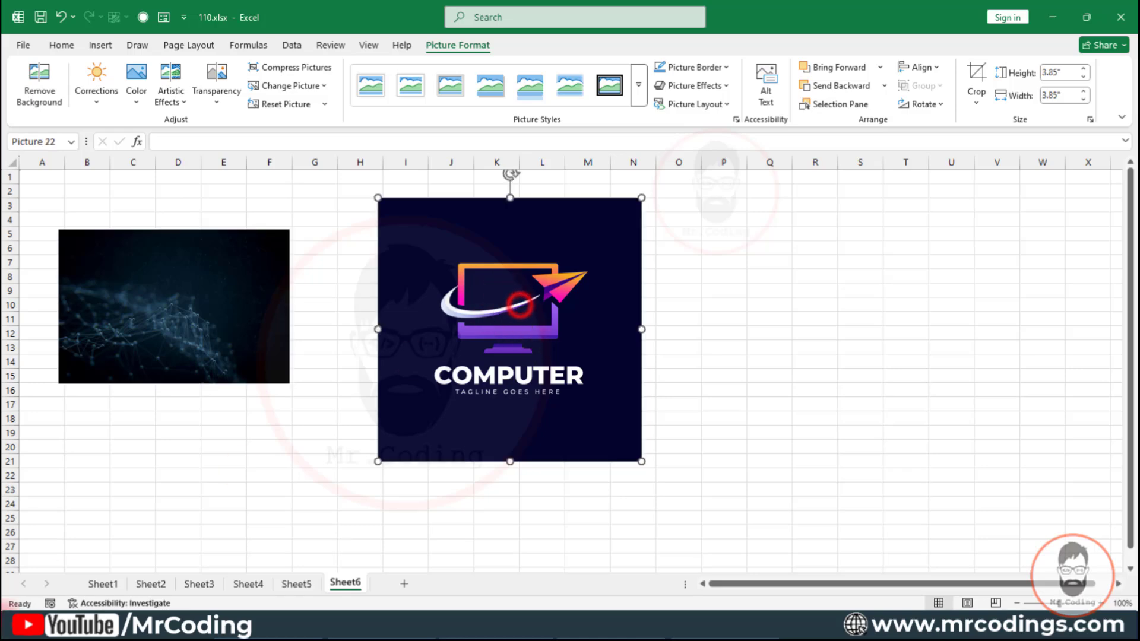
{"action": "left_click", "coordinate": [320, 86]}
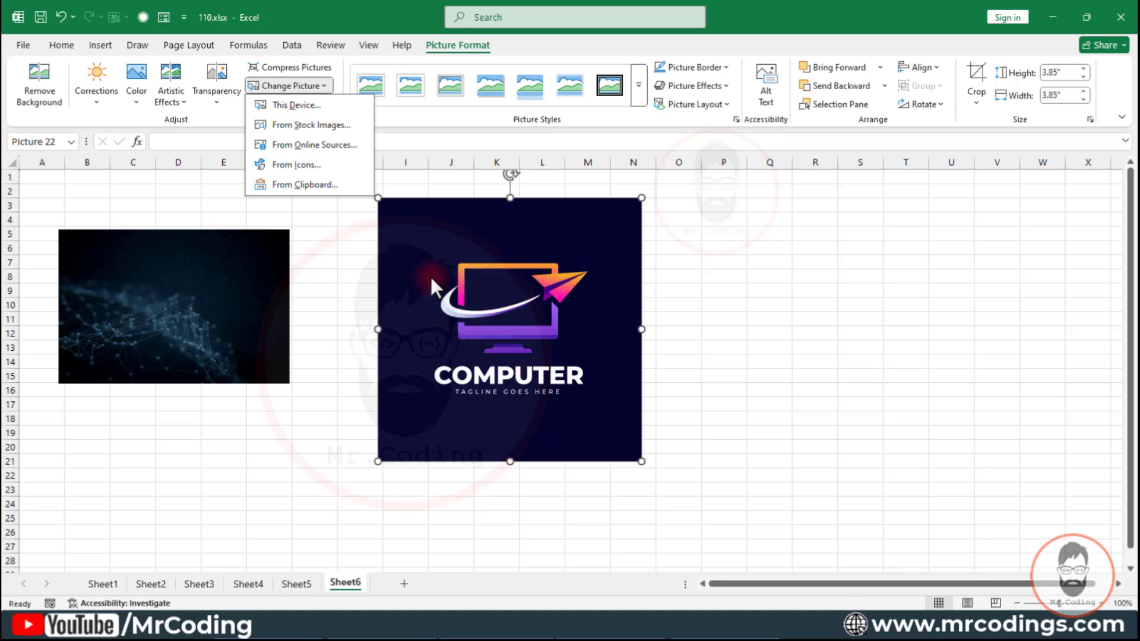
{"action": "left_click", "coordinate": [303, 185]}
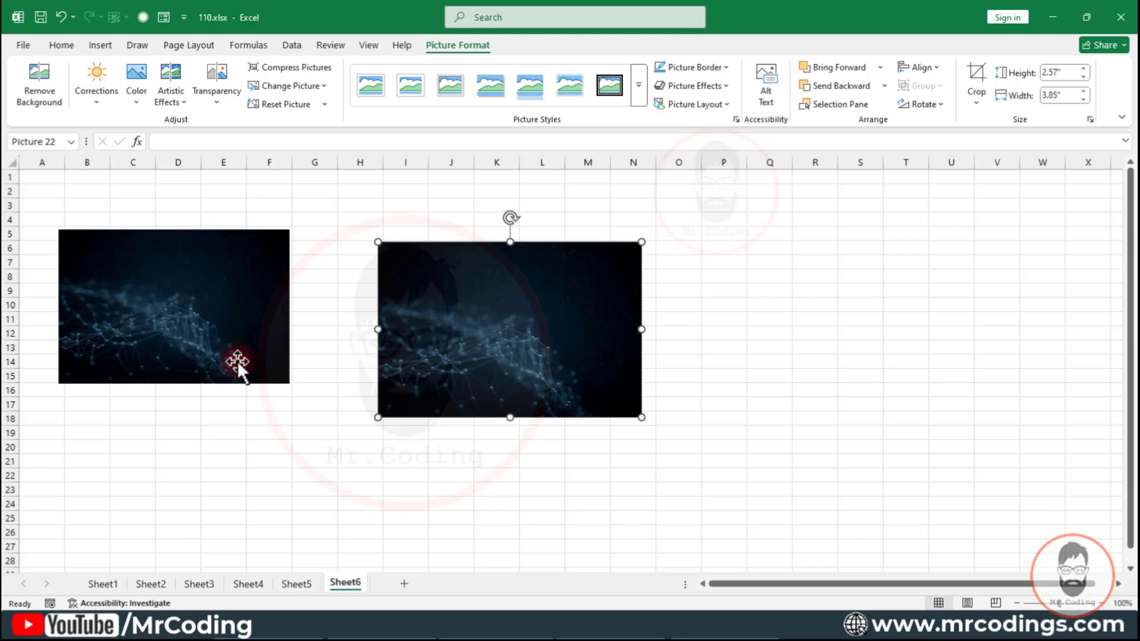
{"action": "key", "text": "ctrl+z"}
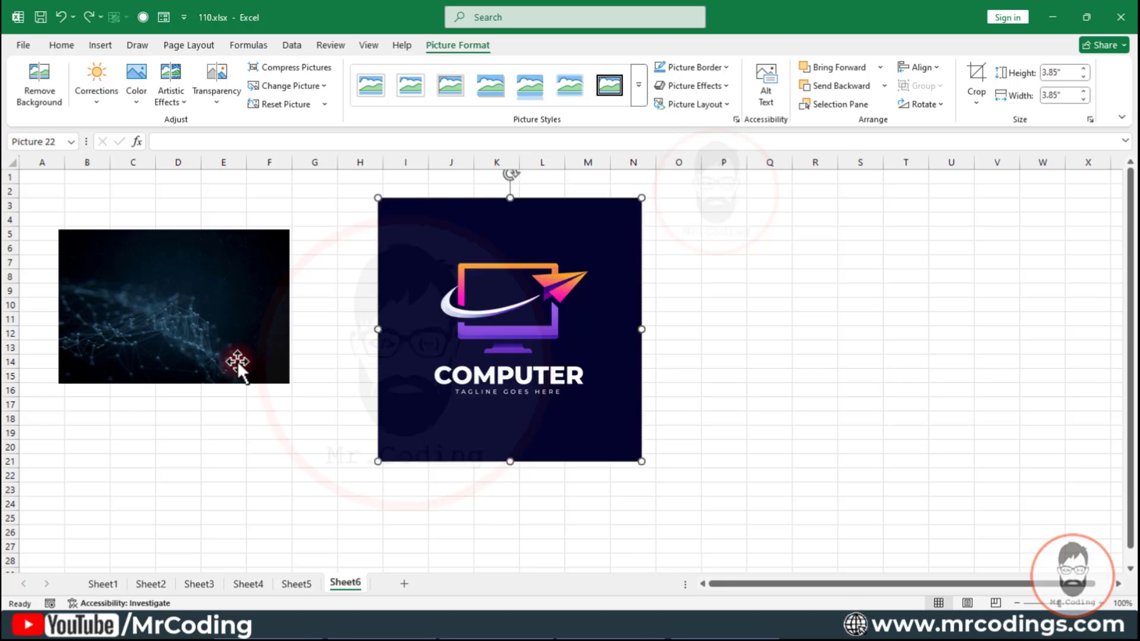
{"action": "key", "text": "ctrl+z"}
- Delete the network picture and move the computer logo over about columns A to G, rows 3 to 21
{"action": "left_click", "coordinate": [237, 323]}
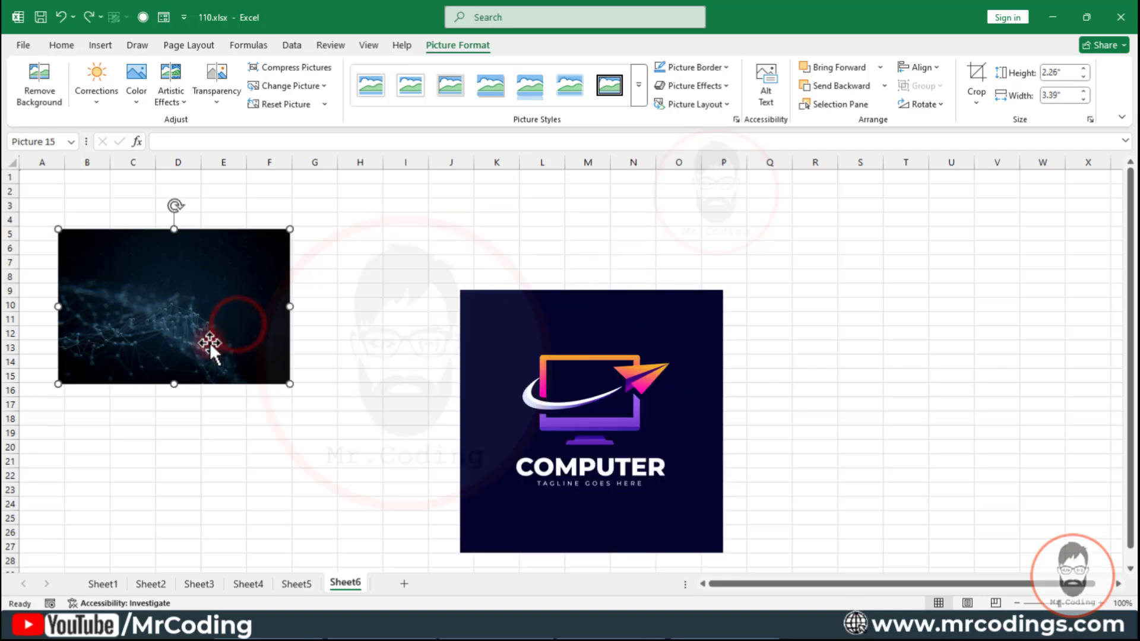
{"action": "key", "text": "Delete"}
{"action": "left_click_drag", "start_coordinate": [575, 418], "coordinate": [434, 358]}
{"action": "left_click", "coordinate": [173, 336]}
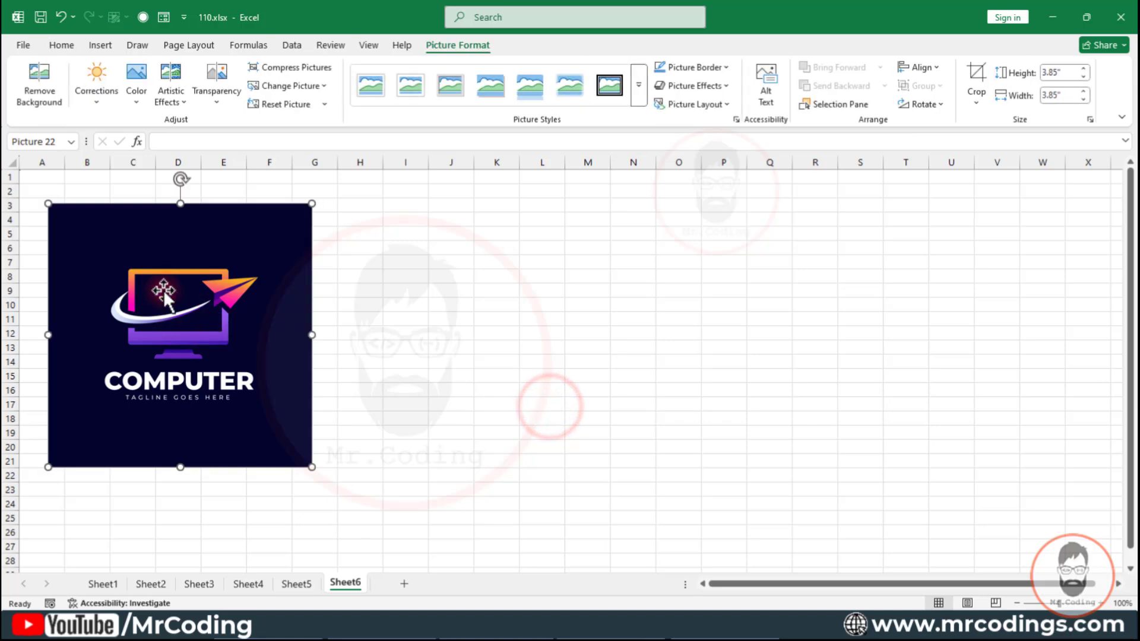
- Insert 2685926_389936-PCEI5Z-989.jpg from this device at cell D5 on Sheet1
{"action": "left_click", "coordinate": [106, 583]}
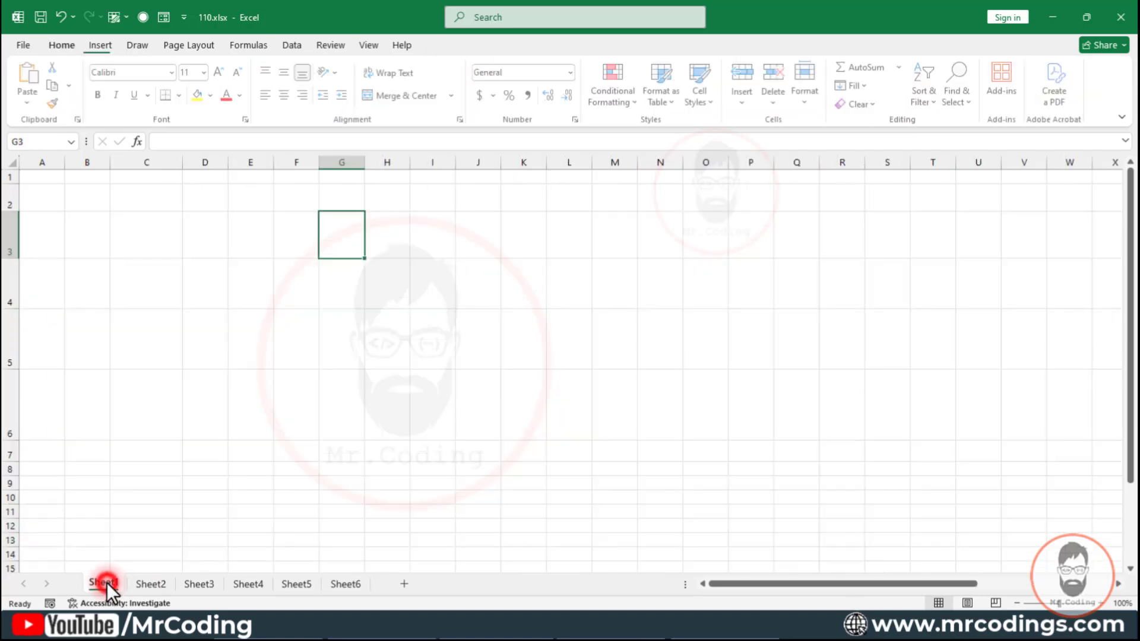
{"action": "left_click", "coordinate": [212, 331]}
{"action": "left_click", "coordinate": [98, 45]}
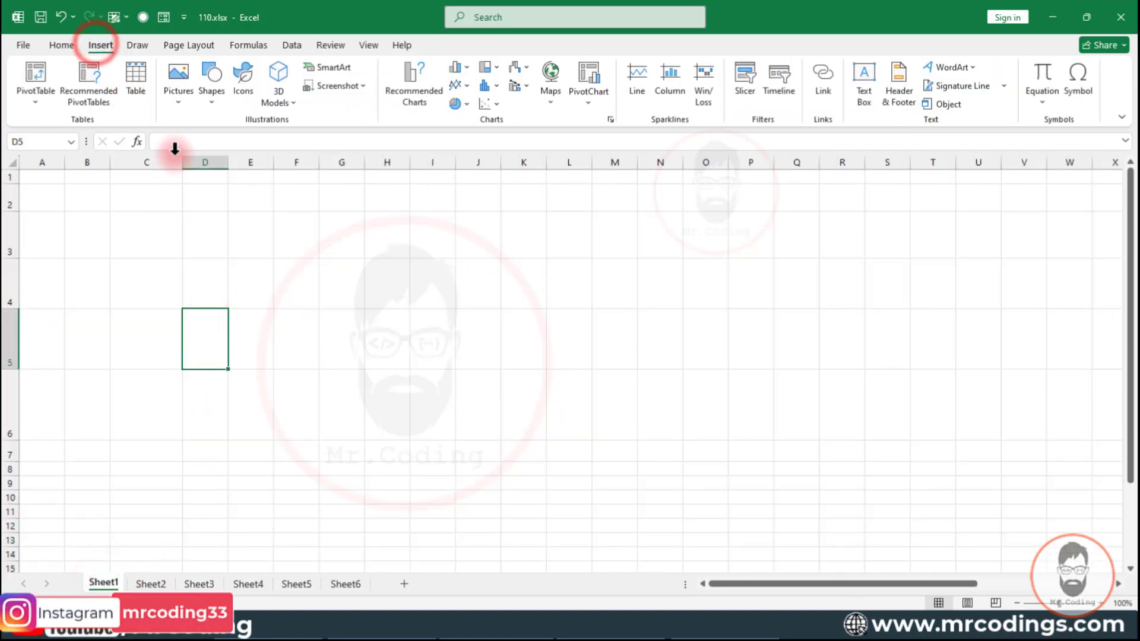
{"action": "left_click", "coordinate": [173, 95]}
{"action": "left_click", "coordinate": [197, 144]}
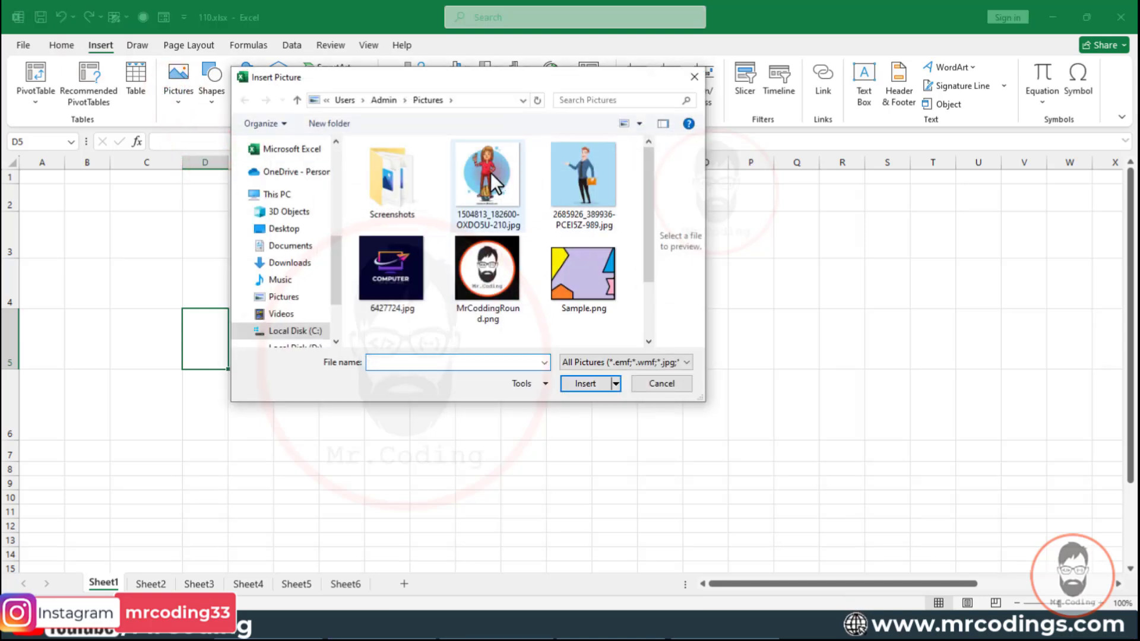
{"action": "left_click", "coordinate": [579, 177]}
{"action": "left_click", "coordinate": [585, 383]}
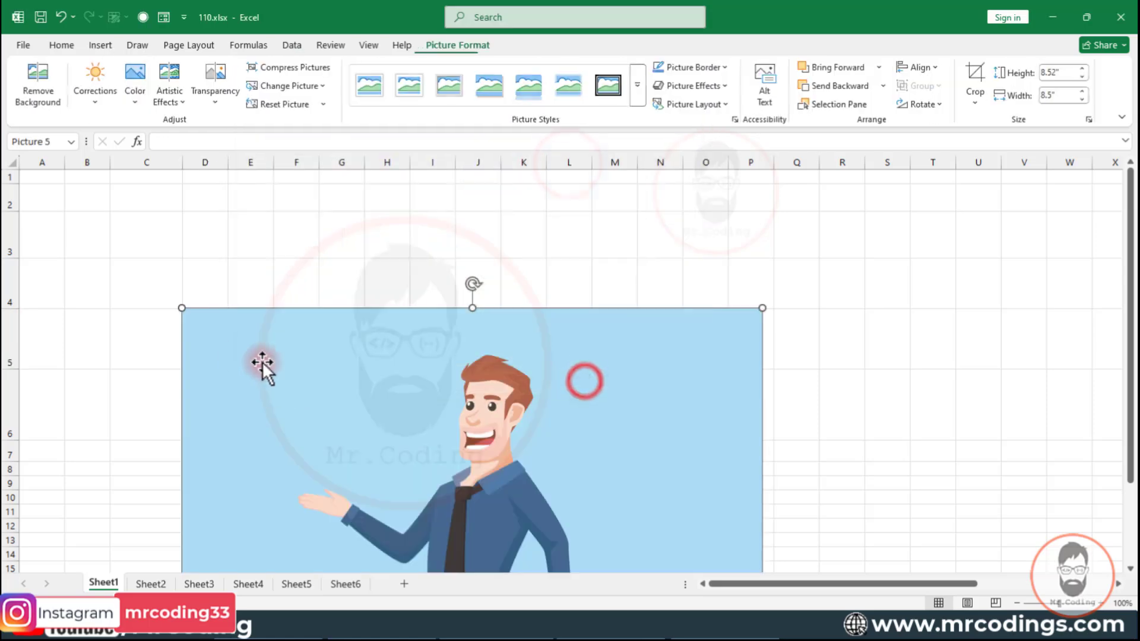
- Shrink the picture of the man to about 3.53" by 3.52" and place it over about columns A to F, rows 2 to 6
{"action": "left_click_drag", "start_coordinate": [226, 352], "coordinate": [190, 295]}
{"action": "left_click_drag", "start_coordinate": [727, 253], "coordinate": [471, 506]}
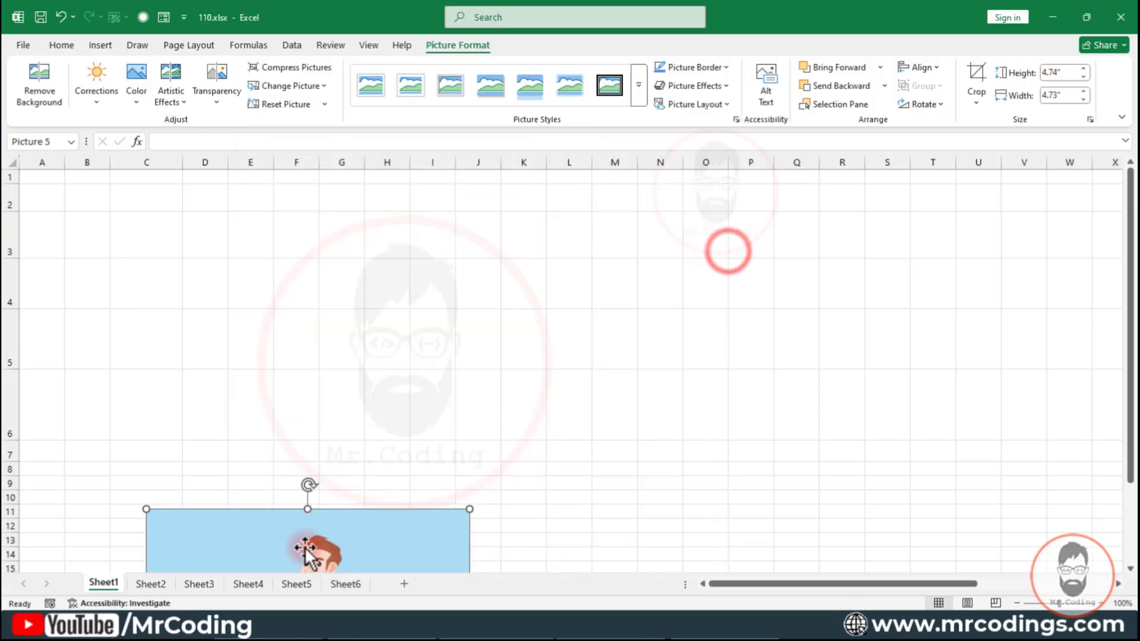
{"action": "left_click_drag", "start_coordinate": [304, 544], "coordinate": [332, 283]}
{"action": "left_click_drag", "start_coordinate": [497, 242], "coordinate": [418, 305]}
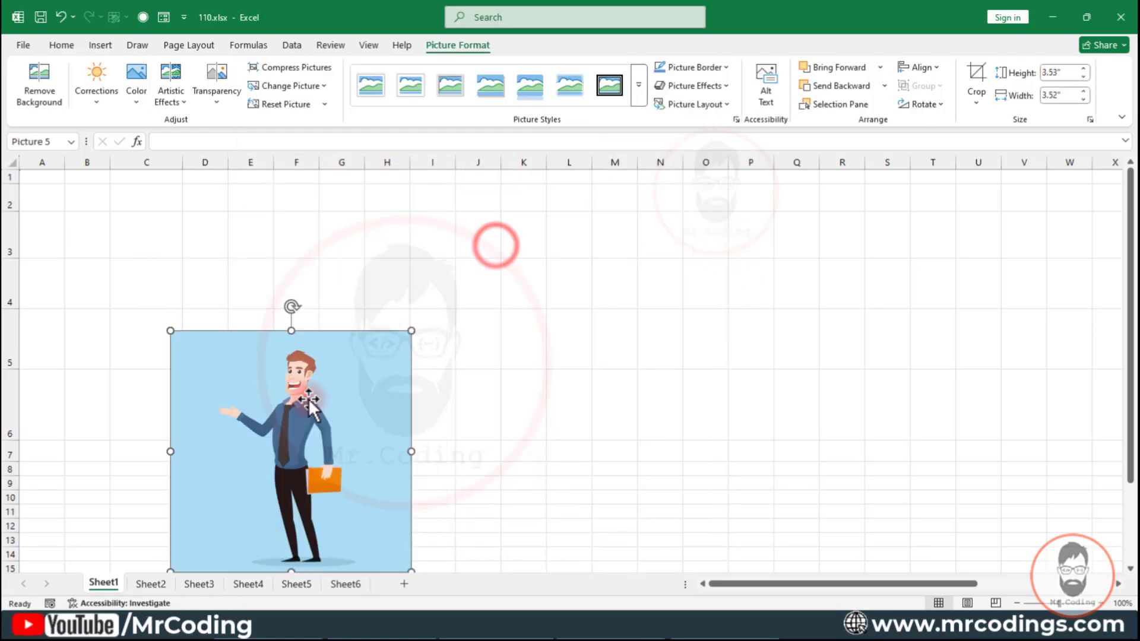
{"action": "left_click_drag", "start_coordinate": [308, 399], "coordinate": [183, 255]}
- Compare with the computer logo on Sheet6 and copy the picture of the man on Sheet1
{"action": "left_click", "coordinate": [345, 584]}
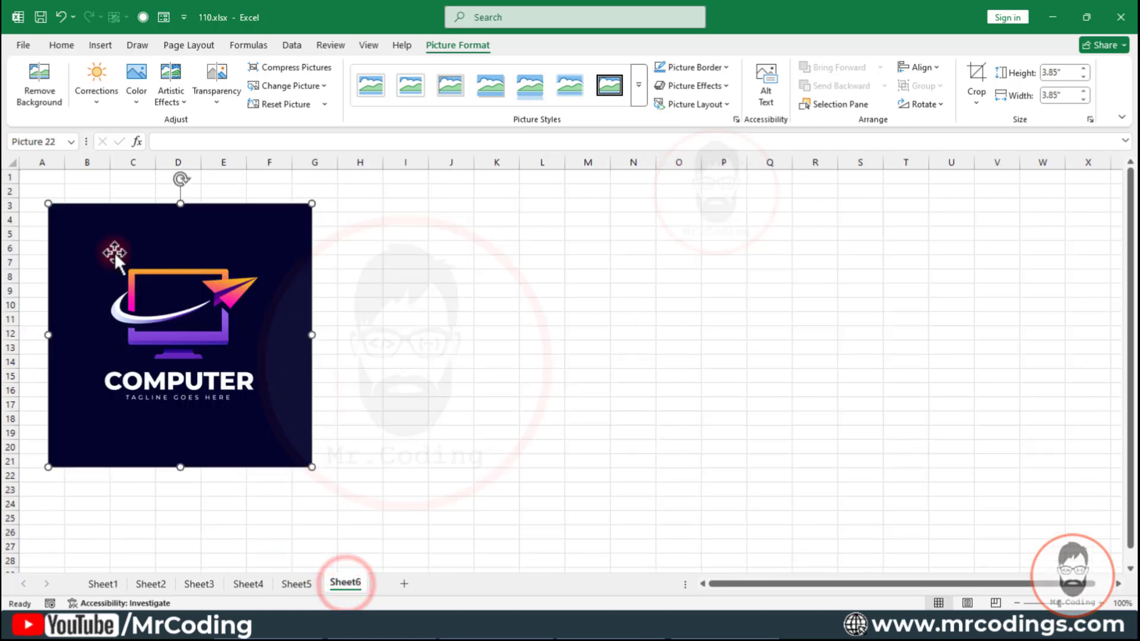
{"action": "left_click", "coordinate": [99, 584]}
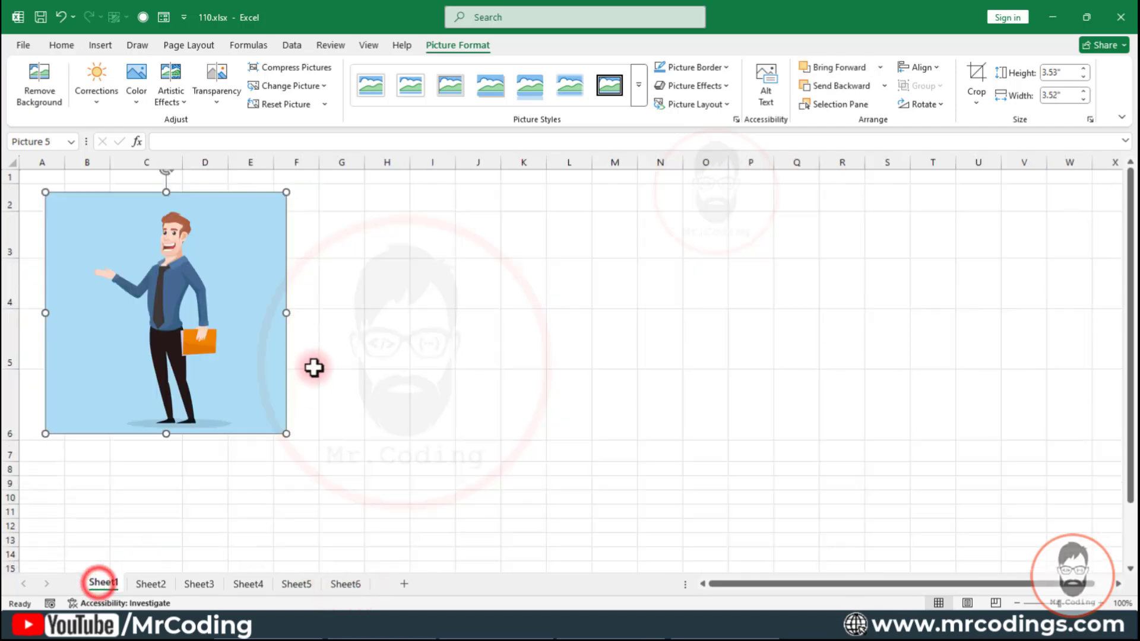
{"action": "right_click", "coordinate": [190, 245]}
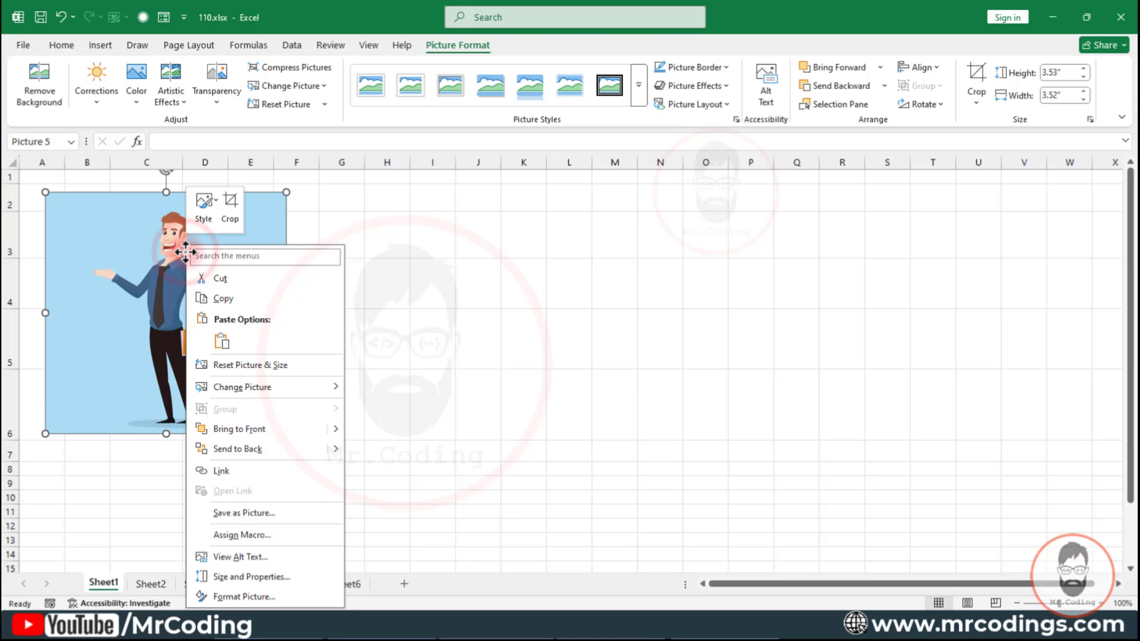
{"action": "left_click", "coordinate": [216, 293]}
- Paste the copied picture at H6 on Sheet6, move it partly over the computer logo, and delete it
{"action": "left_click", "coordinate": [345, 584]}
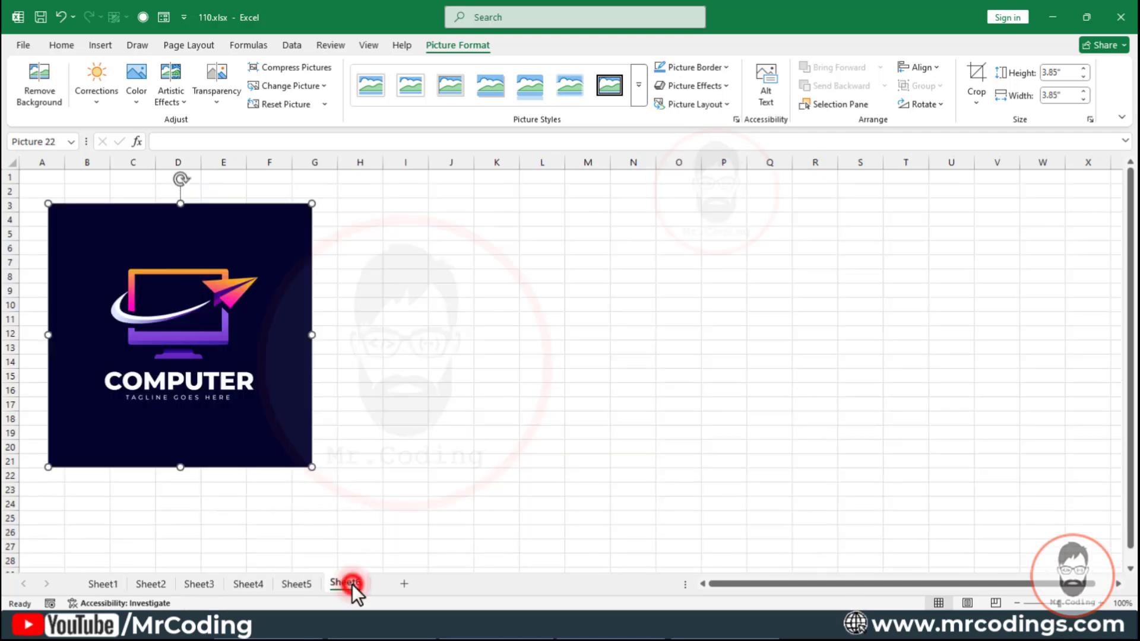
{"action": "left_click", "coordinate": [352, 248]}
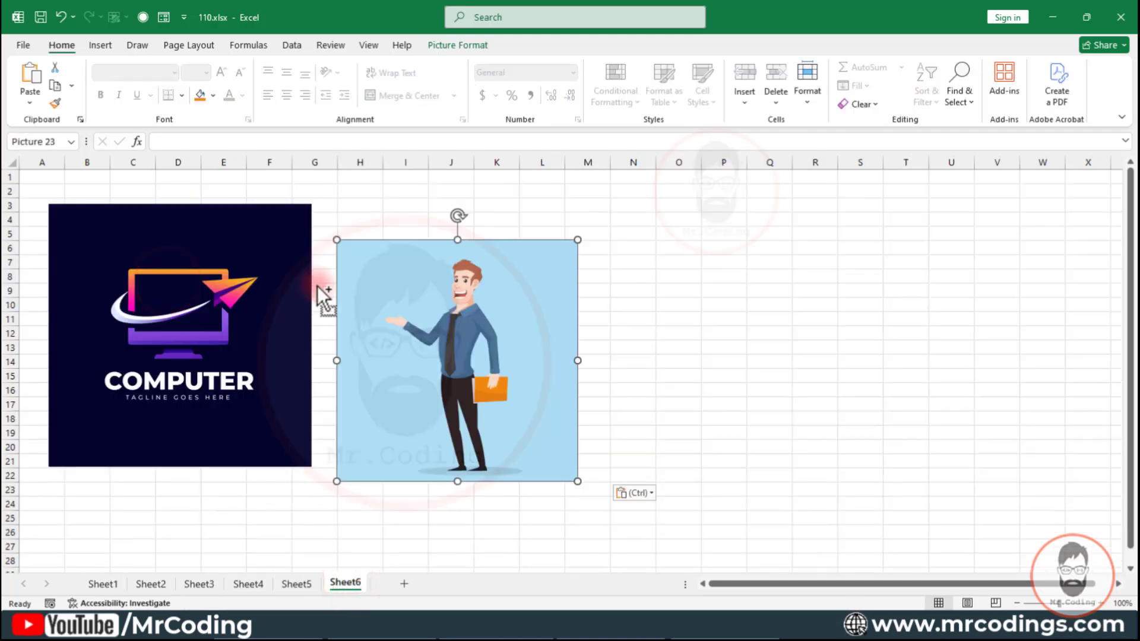
{"action": "key", "text": "ctrl+v"}
{"action": "left_click_drag", "start_coordinate": [424, 310], "coordinate": [304, 310]}
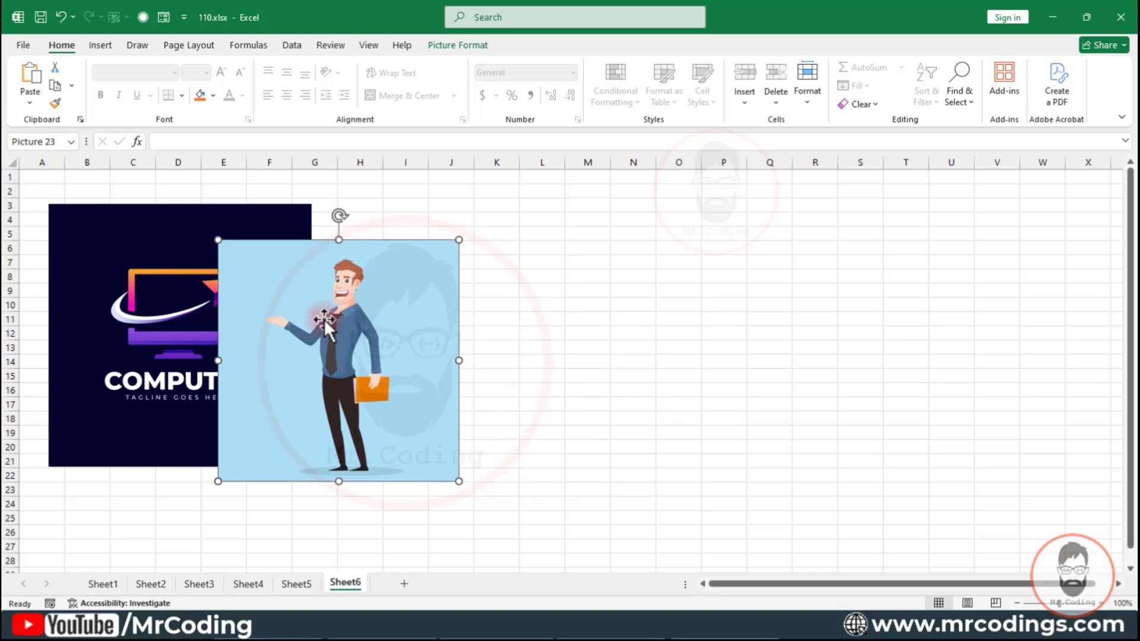
{"action": "key", "text": "Delete"}
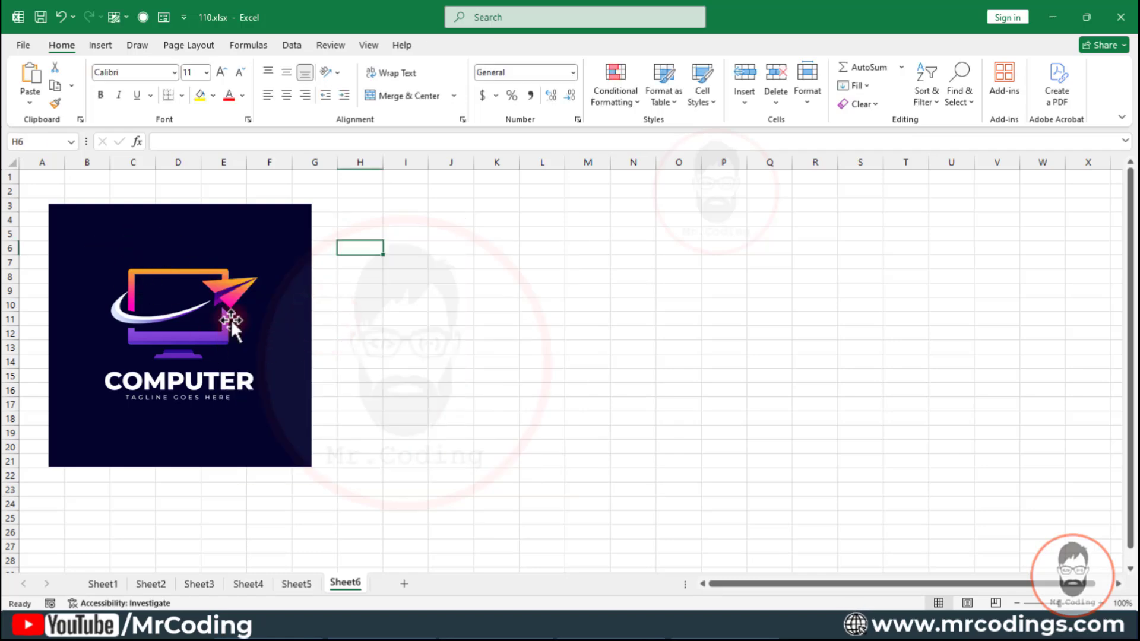
- Replace the computer logo on Sheet6 with the copied picture of the man from the clipboard
{"action": "left_click", "coordinate": [102, 584]}
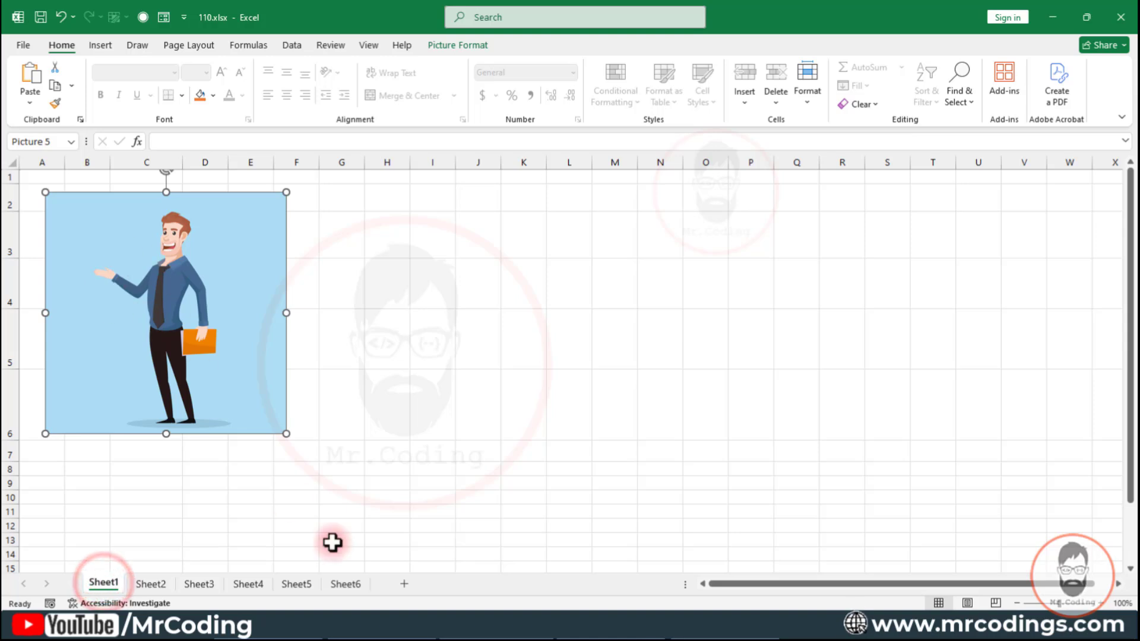
{"action": "left_click", "coordinate": [345, 584]}
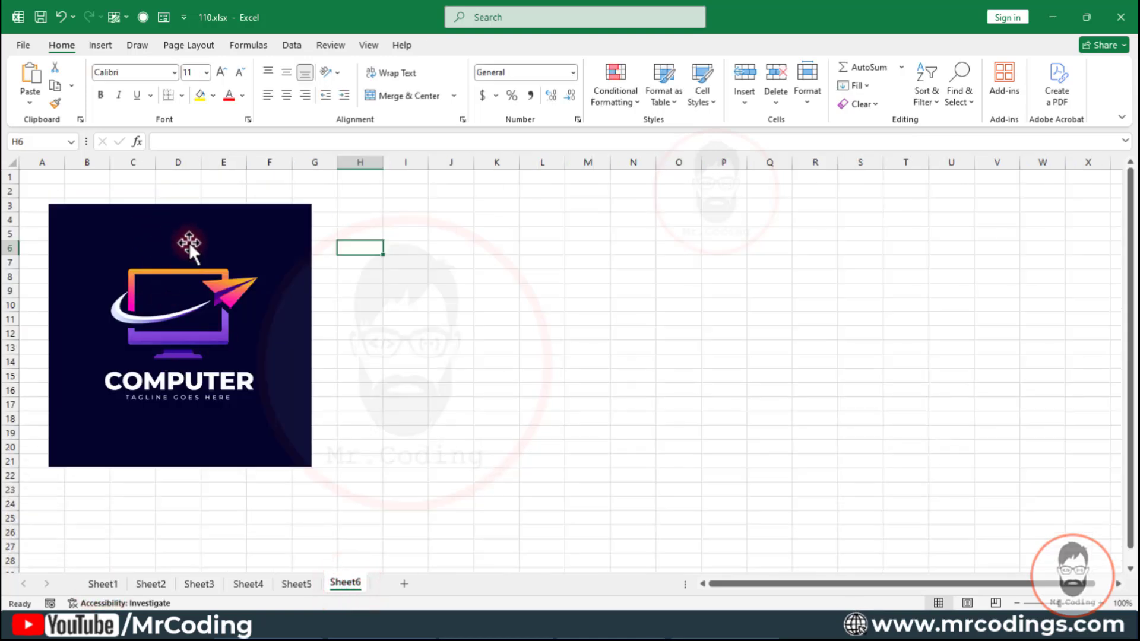
{"action": "left_click", "coordinate": [190, 241]}
{"action": "left_click", "coordinate": [458, 44]}
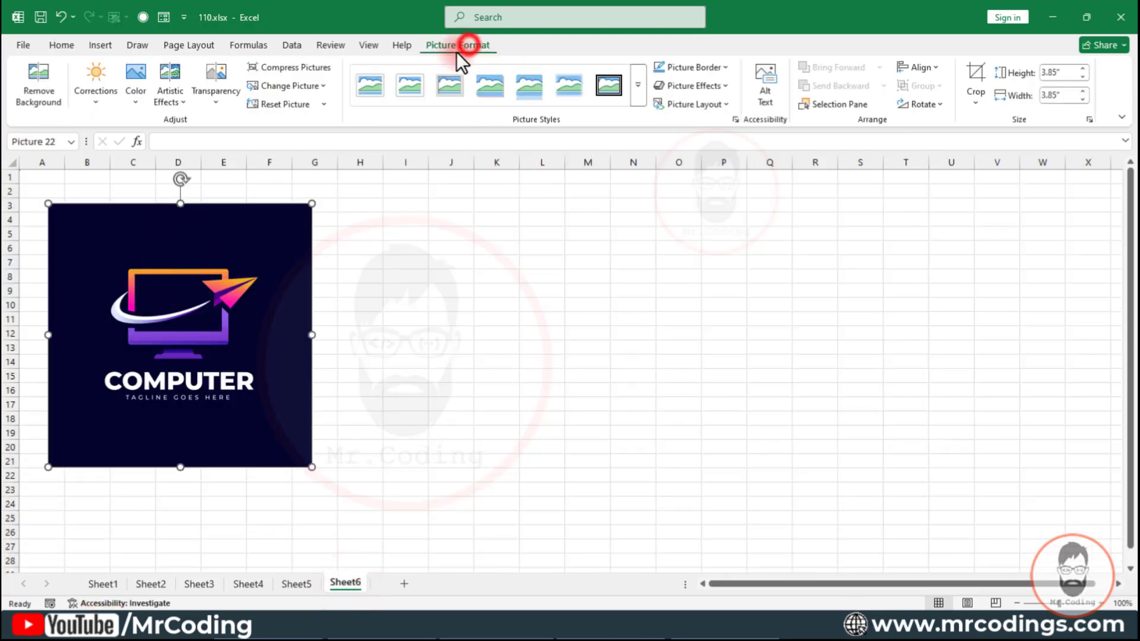
{"action": "left_click", "coordinate": [326, 85]}
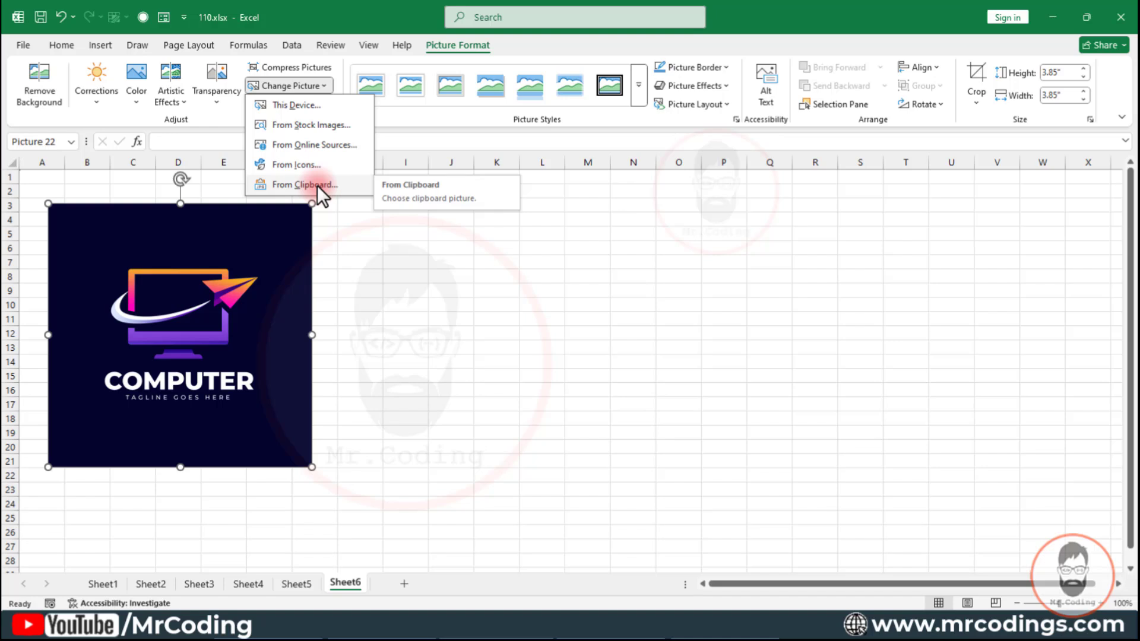
{"action": "left_click", "coordinate": [288, 182]}
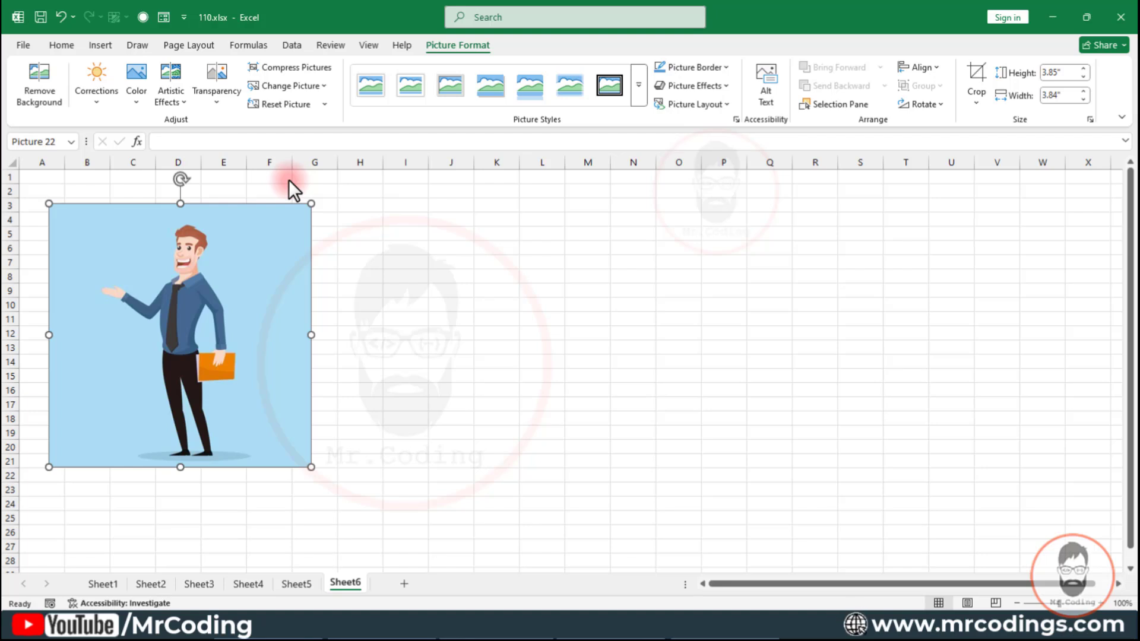
- Look at the sources offered for changing the picture of the man
{"action": "left_click", "coordinate": [318, 87]}
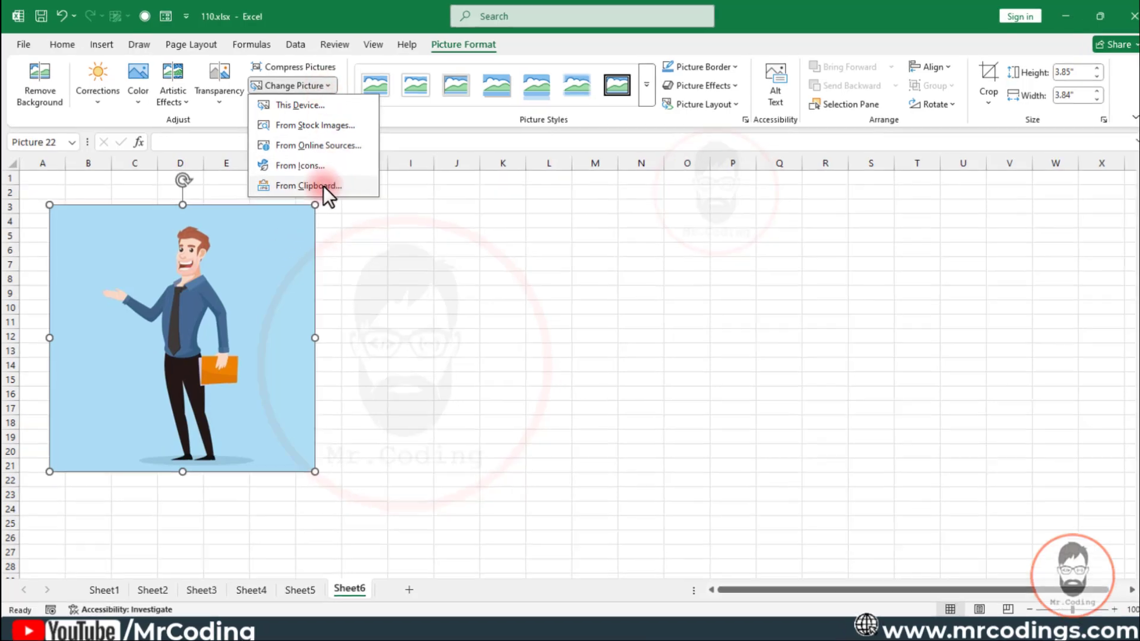
{"action": "left_click", "coordinate": [261, 246]}
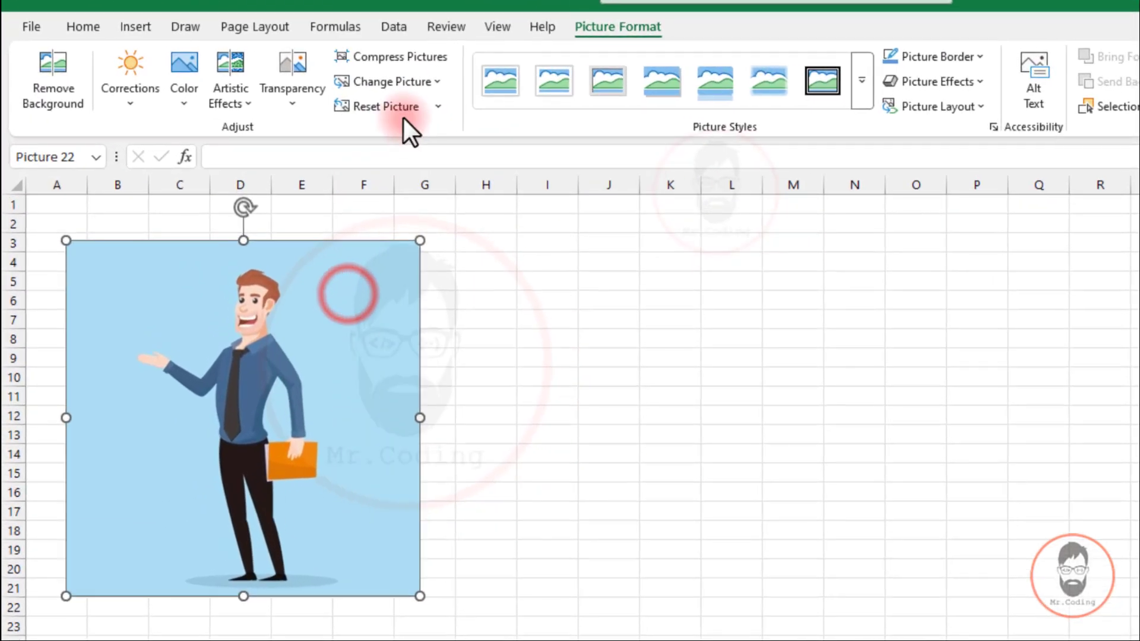
{"action": "left_click", "coordinate": [290, 330]}
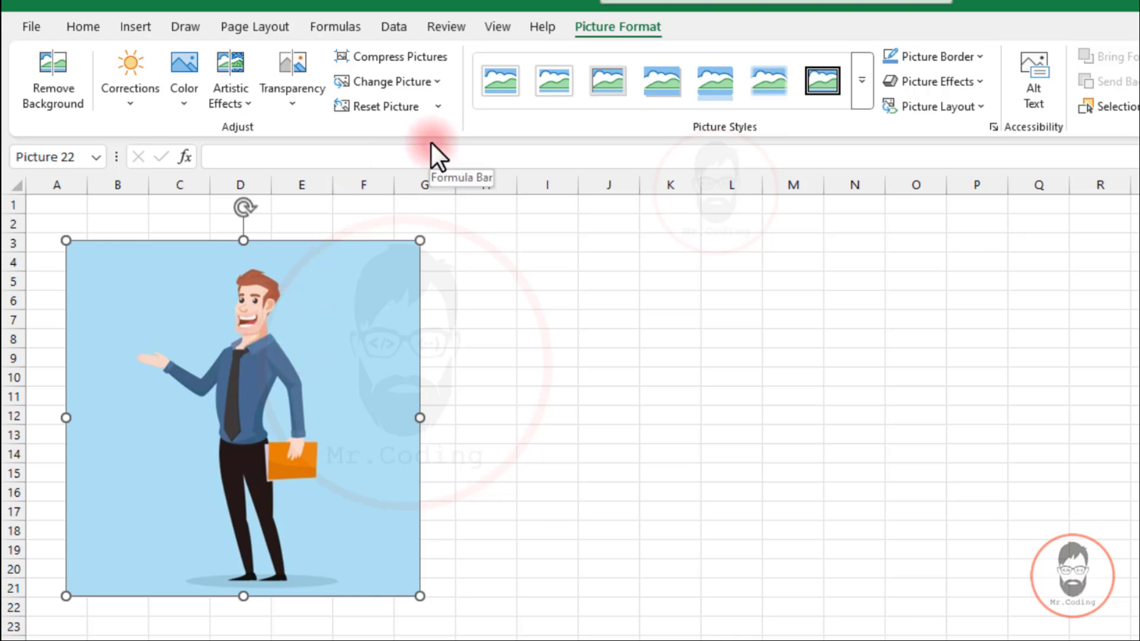
- Try resetting the picture of the man, recolor it with the darkest black-and-white variant, and reset its formatting
{"action": "left_click", "coordinate": [377, 106]}
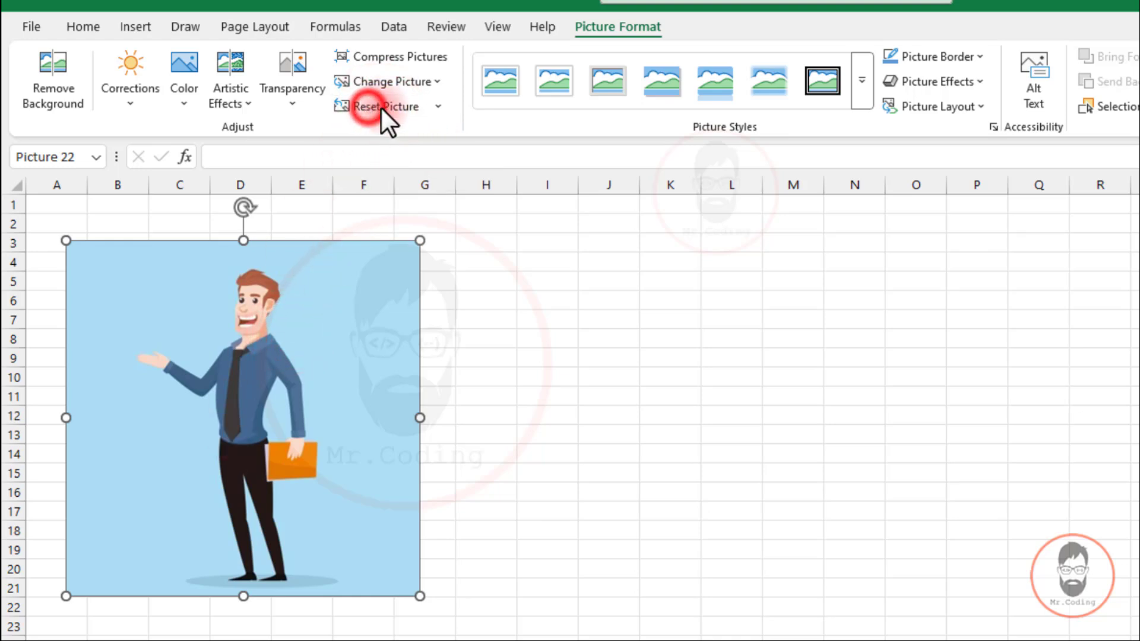
{"action": "left_click", "coordinate": [284, 373]}
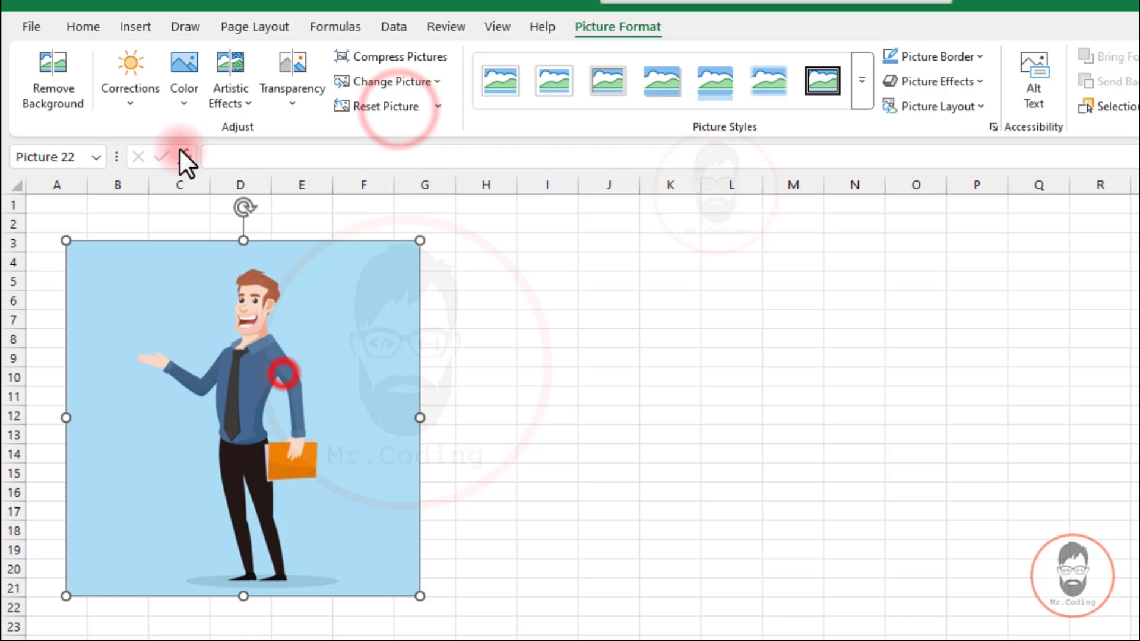
{"action": "left_click", "coordinate": [185, 95]}
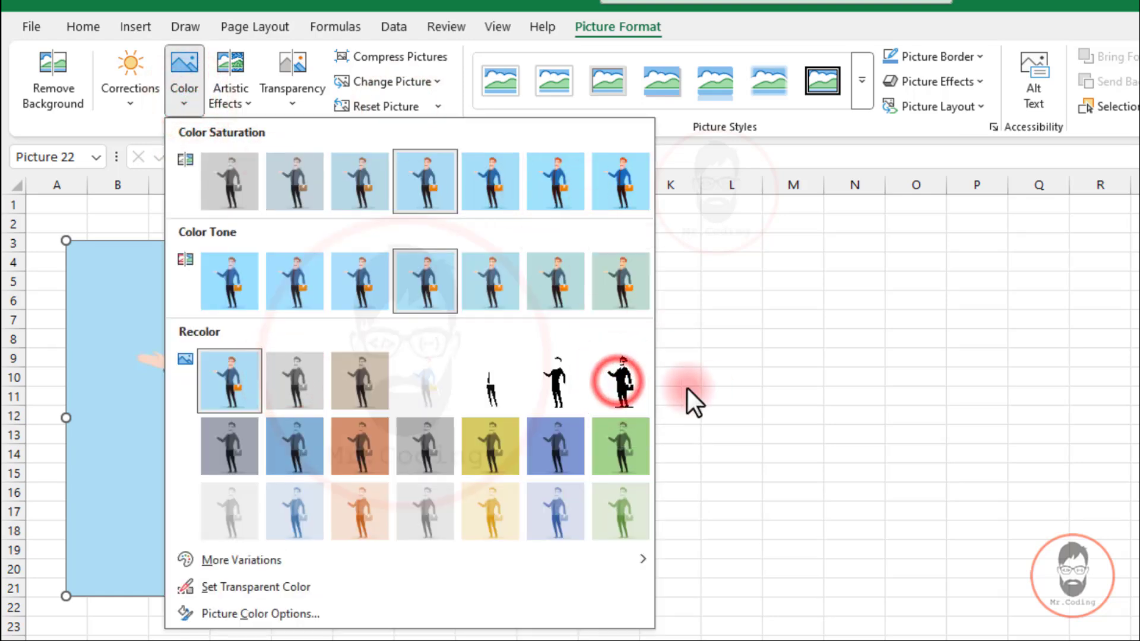
{"action": "left_click", "coordinate": [621, 385]}
{"action": "left_click", "coordinate": [364, 107]}
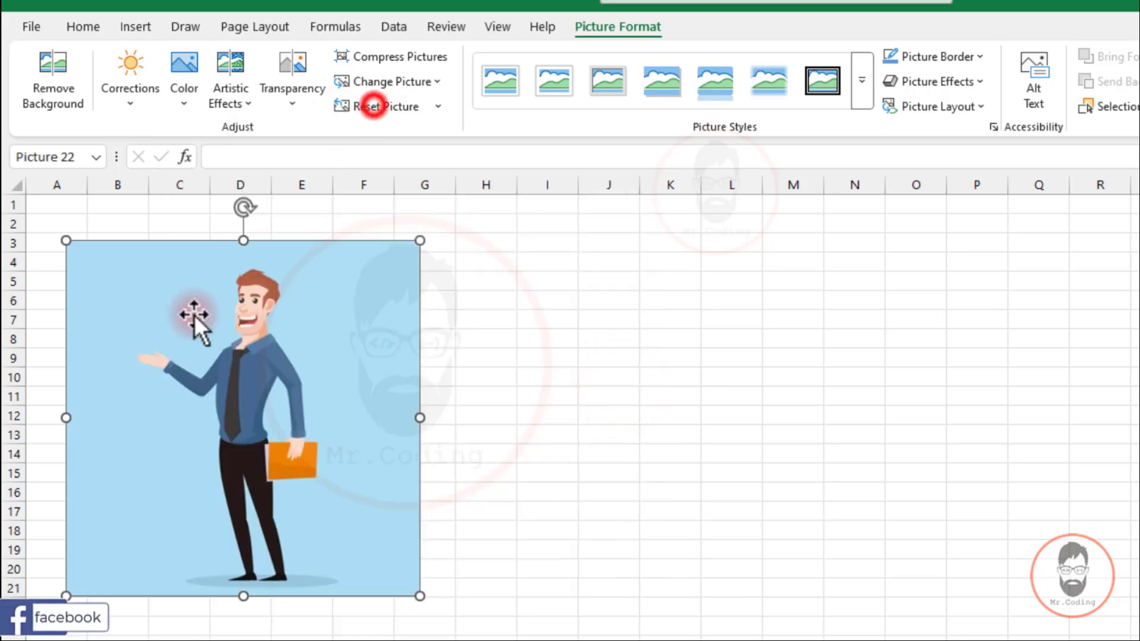
- Look at the options for resetting the picture of the man with or without its size
{"action": "left_click", "coordinate": [438, 109]}
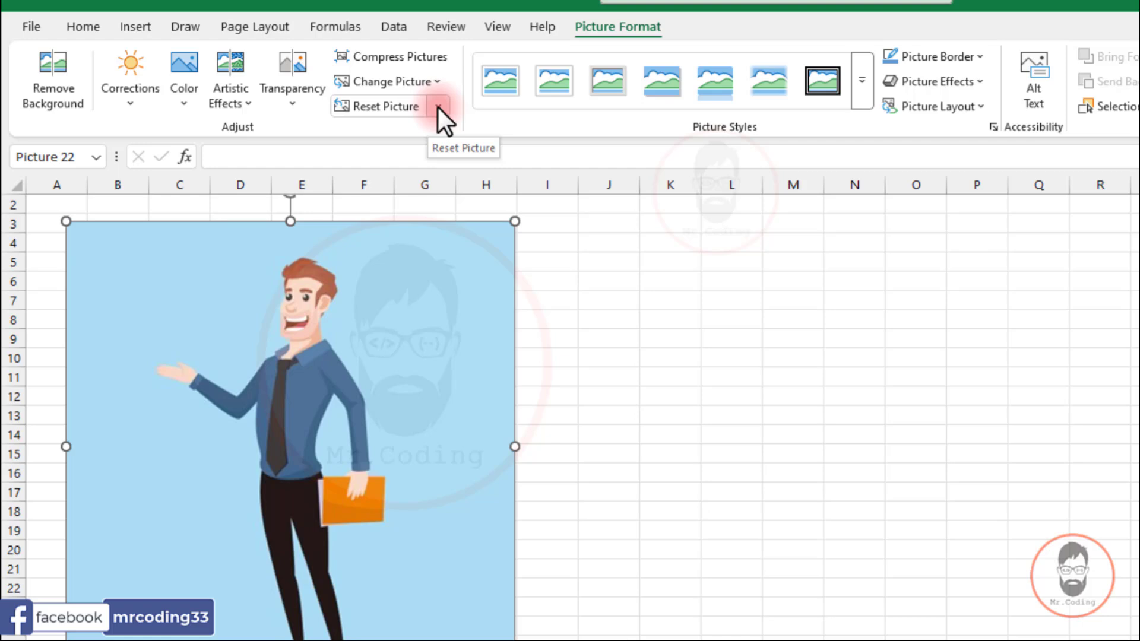
{"action": "left_click", "coordinate": [438, 109]}
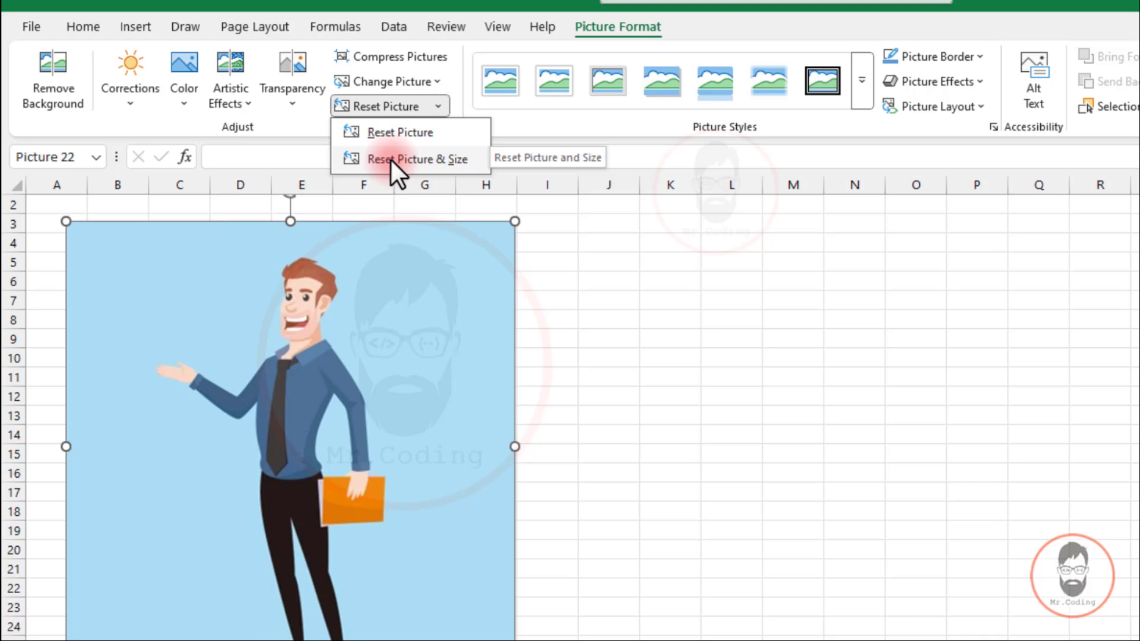
{"action": "left_click", "coordinate": [375, 330]}
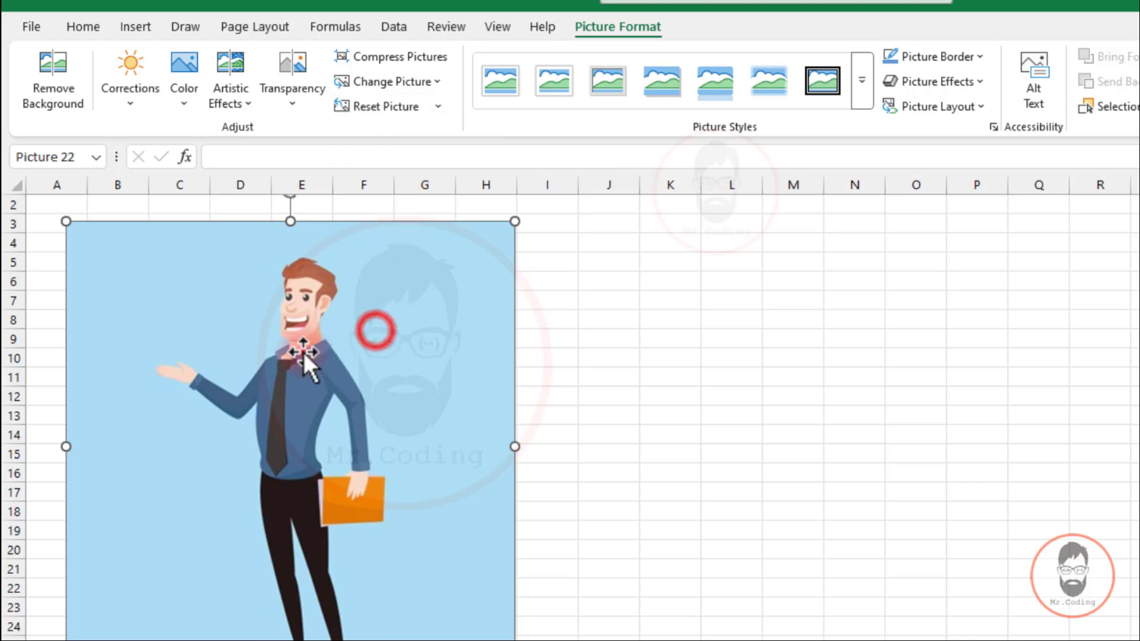
- Apply the gray pencil artistic effect with diagonal strokes to the picture of the man and shrink it to cover about B5:E15
{"action": "left_click_drag", "start_coordinate": [303, 352], "coordinate": [339, 339]}
{"action": "left_click", "coordinate": [244, 99]}
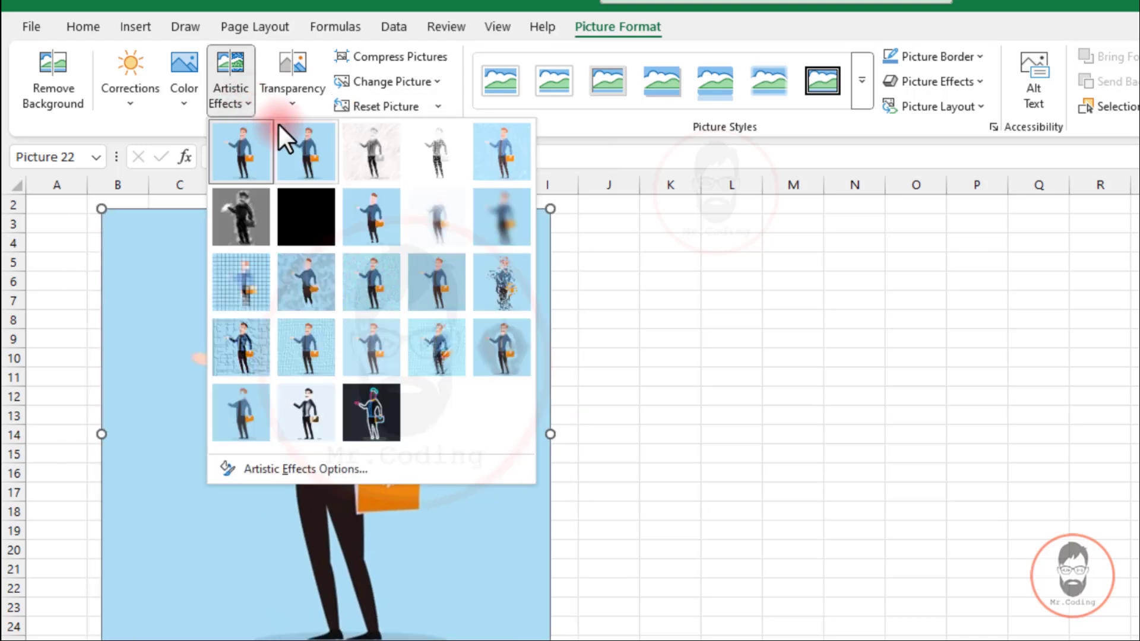
{"action": "left_click", "coordinate": [364, 146]}
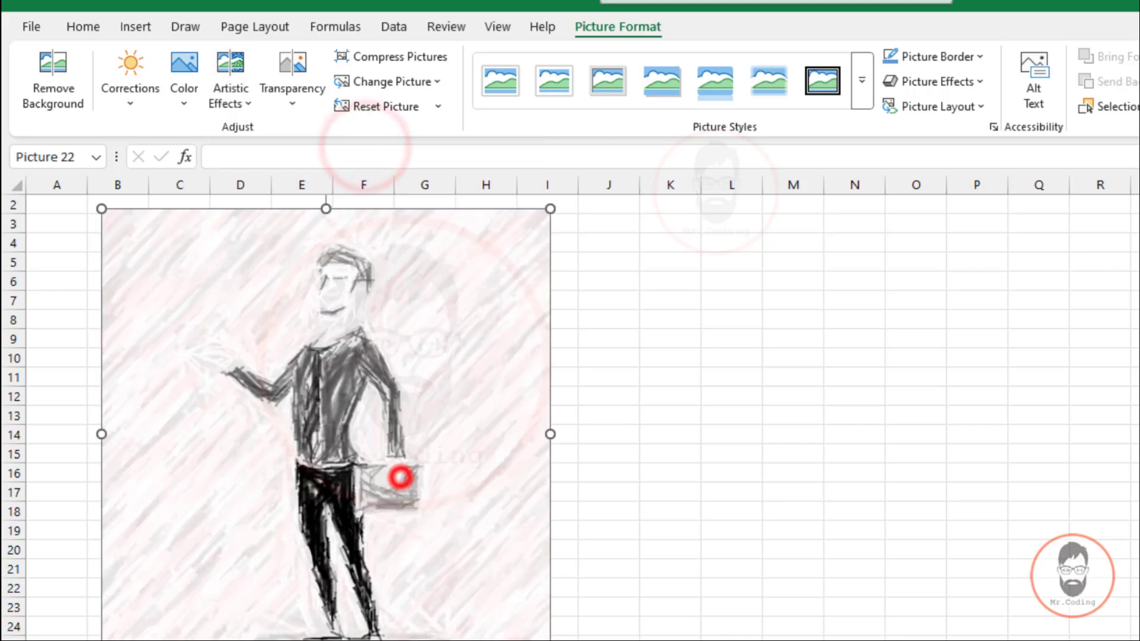
{"action": "left_click_drag", "start_coordinate": [520, 629], "coordinate": [300, 408]}
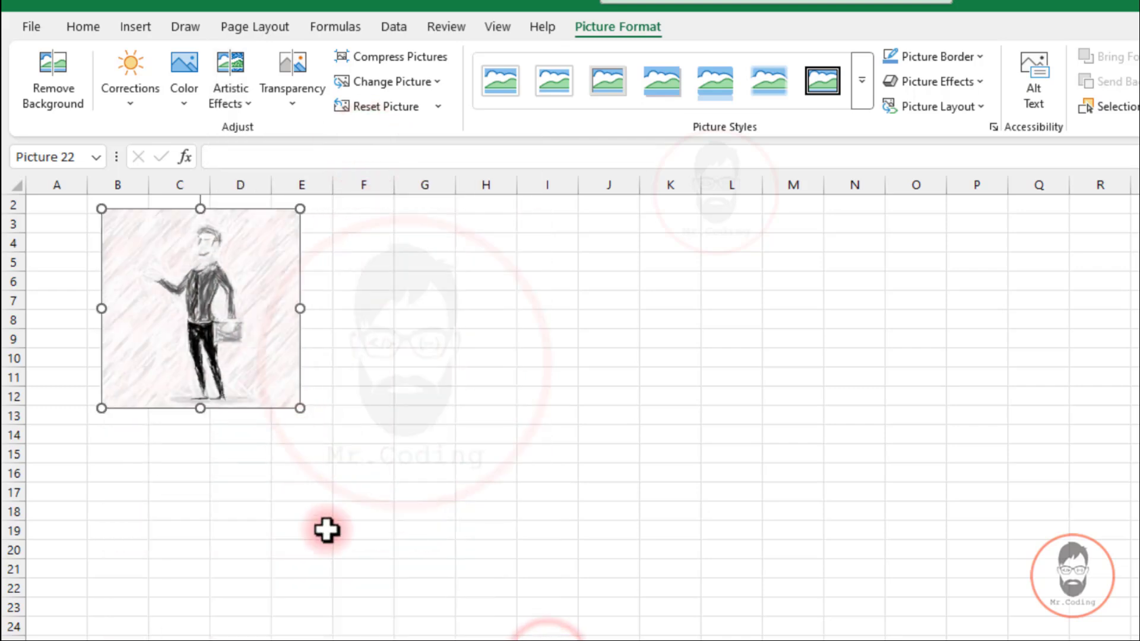
{"action": "left_click_drag", "start_coordinate": [208, 268], "coordinate": [205, 320]}
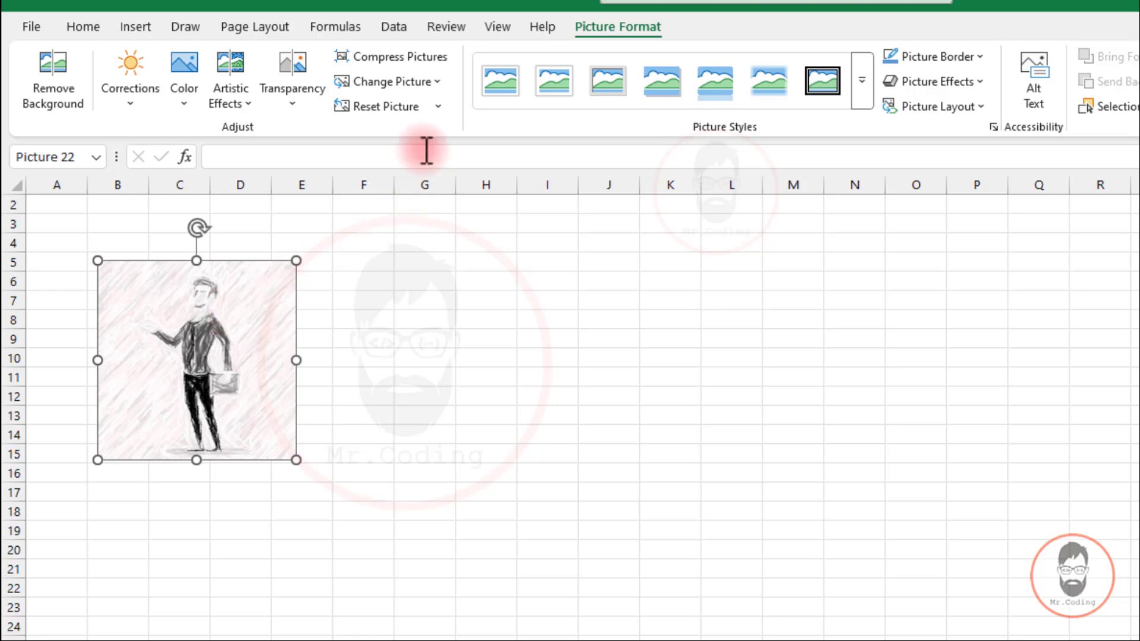
- Reset only the formatting of the picture of the man, and undo that reset
{"action": "left_click", "coordinate": [438, 108]}
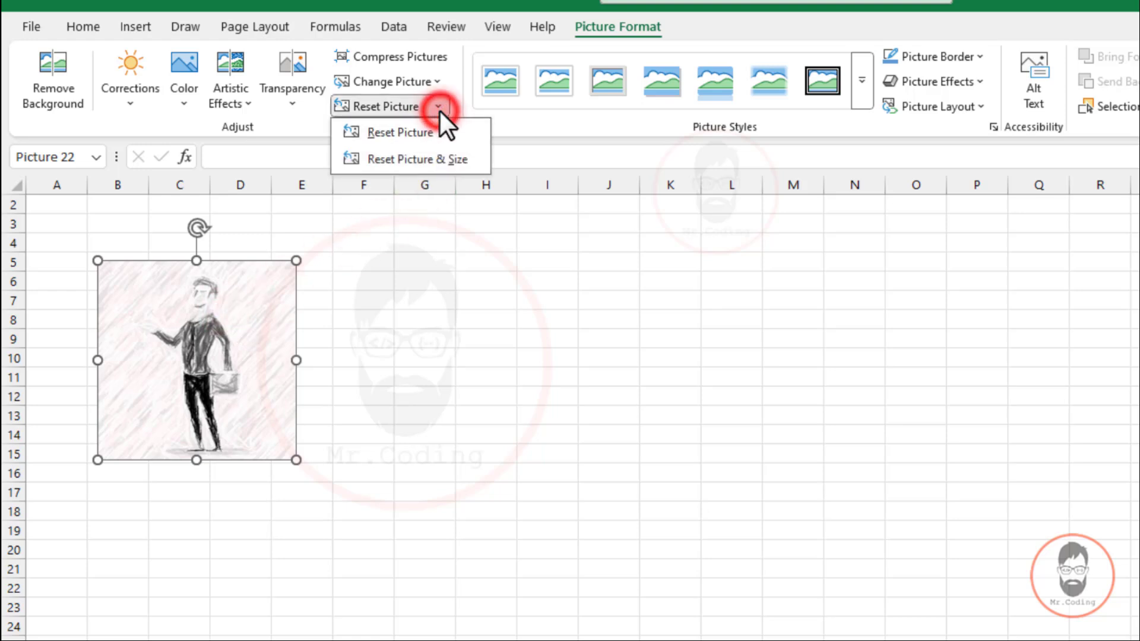
{"action": "left_click", "coordinate": [395, 134]}
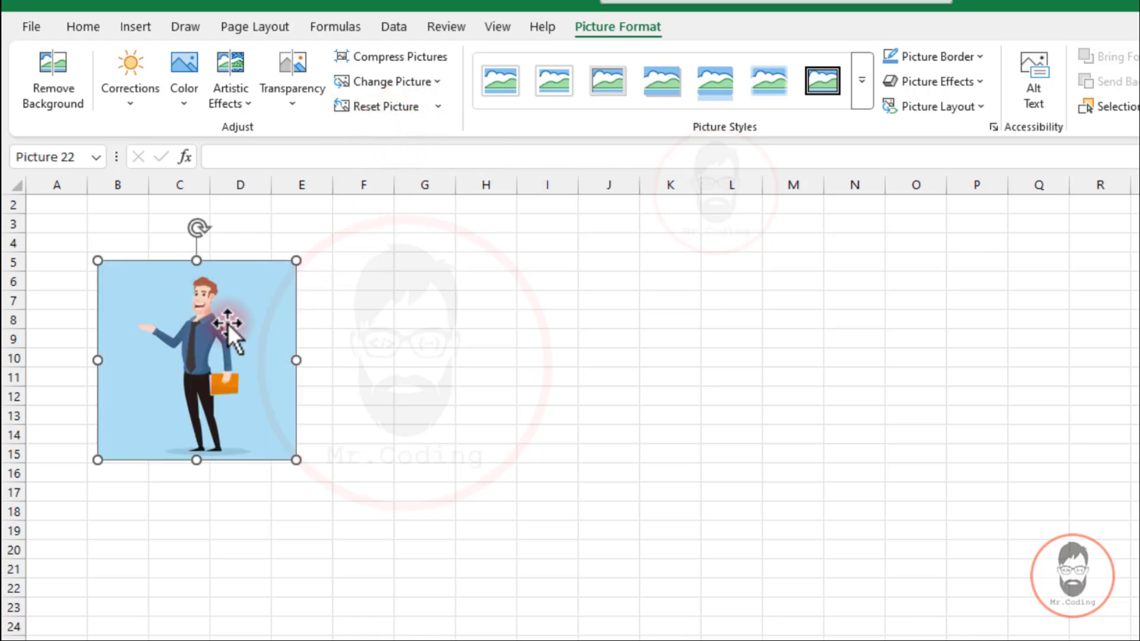
{"action": "key", "text": "ctrl+z"}
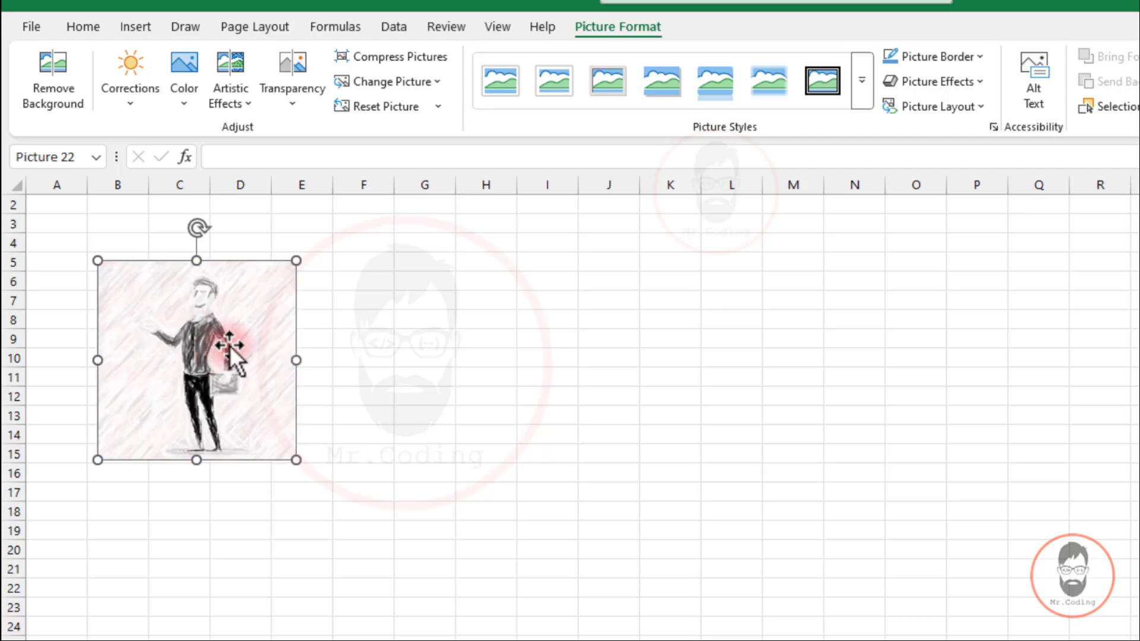
- Reset both the formatting and size of the picture of the man, and move it so it starts in cell A3
{"action": "left_click", "coordinate": [429, 160]}
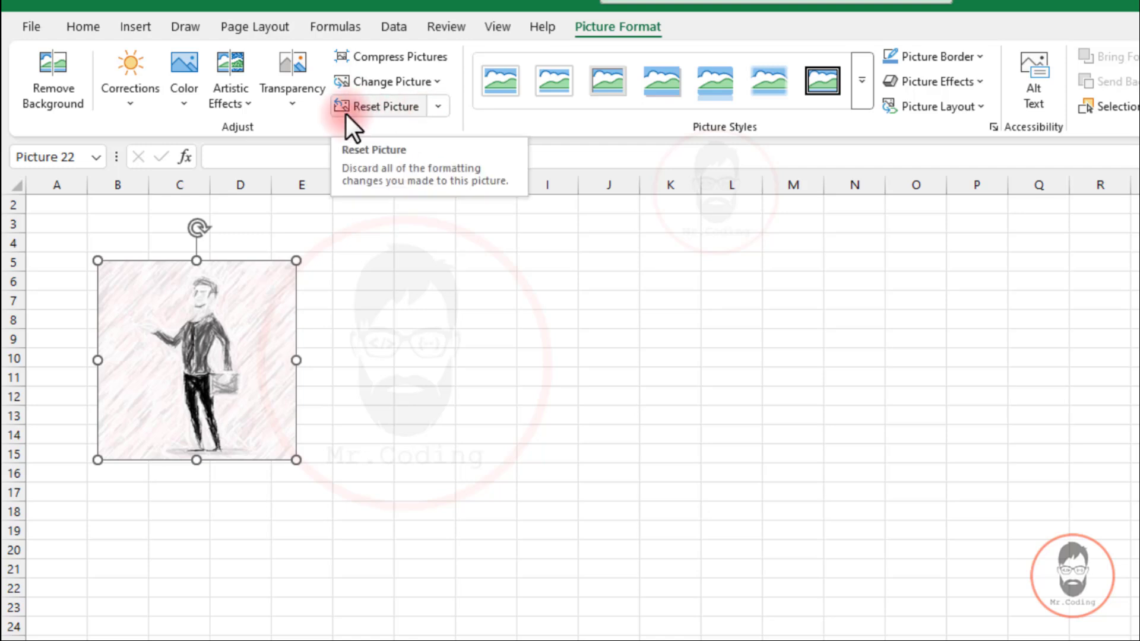
{"action": "left_click", "coordinate": [440, 108]}
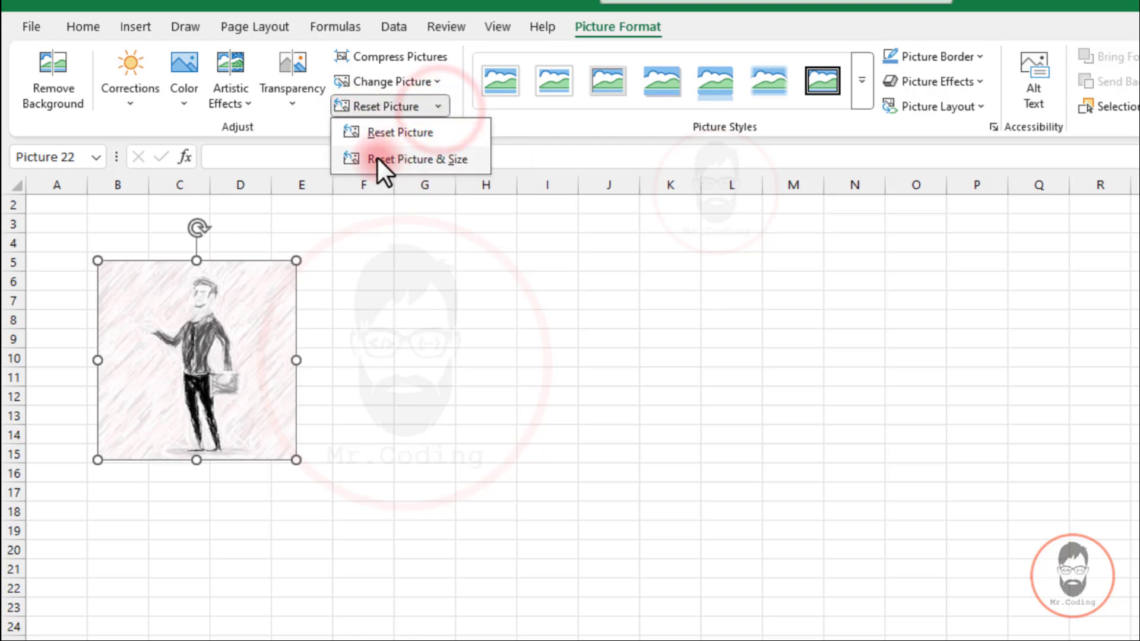
{"action": "left_click", "coordinate": [430, 163]}
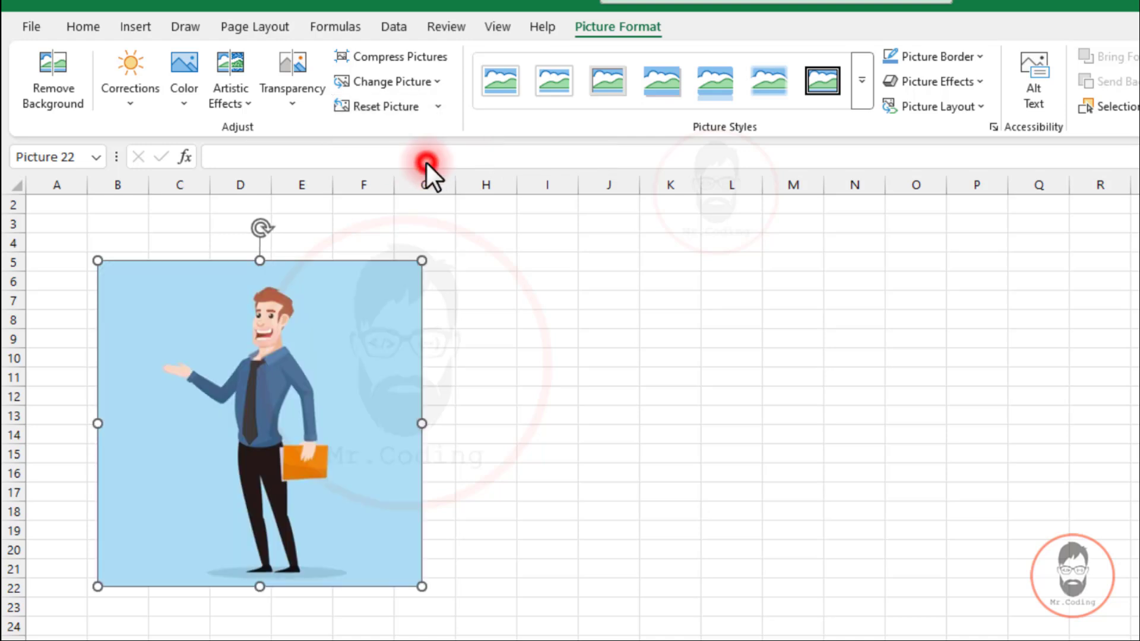
{"action": "left_click_drag", "start_coordinate": [223, 359], "coordinate": [233, 322]}
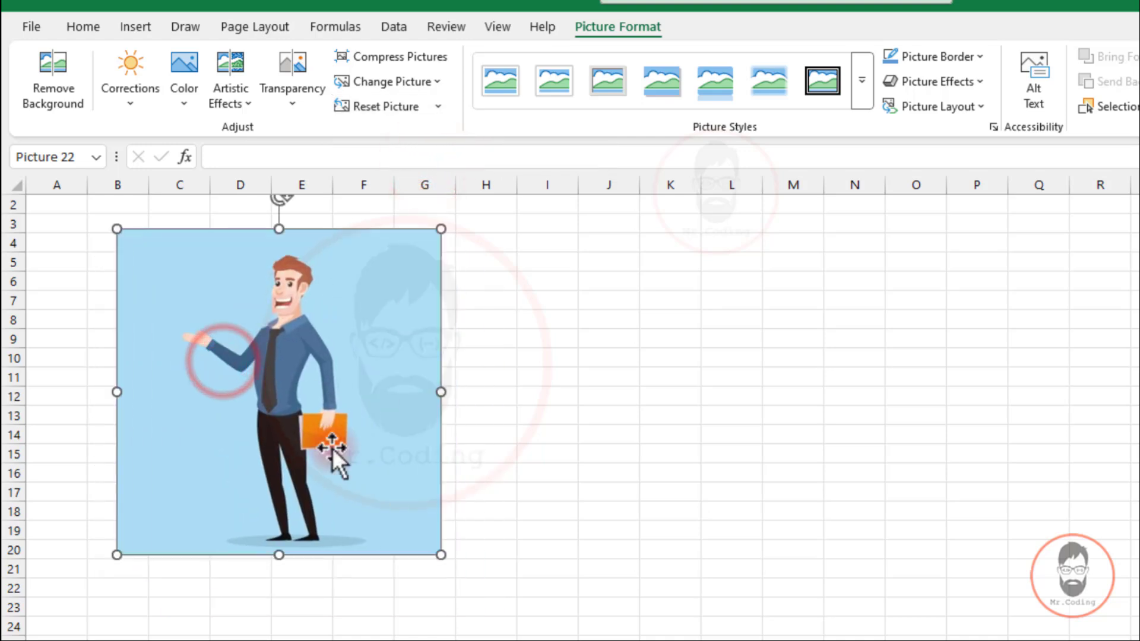
{"action": "left_click_drag", "start_coordinate": [442, 553], "coordinate": [459, 571]}
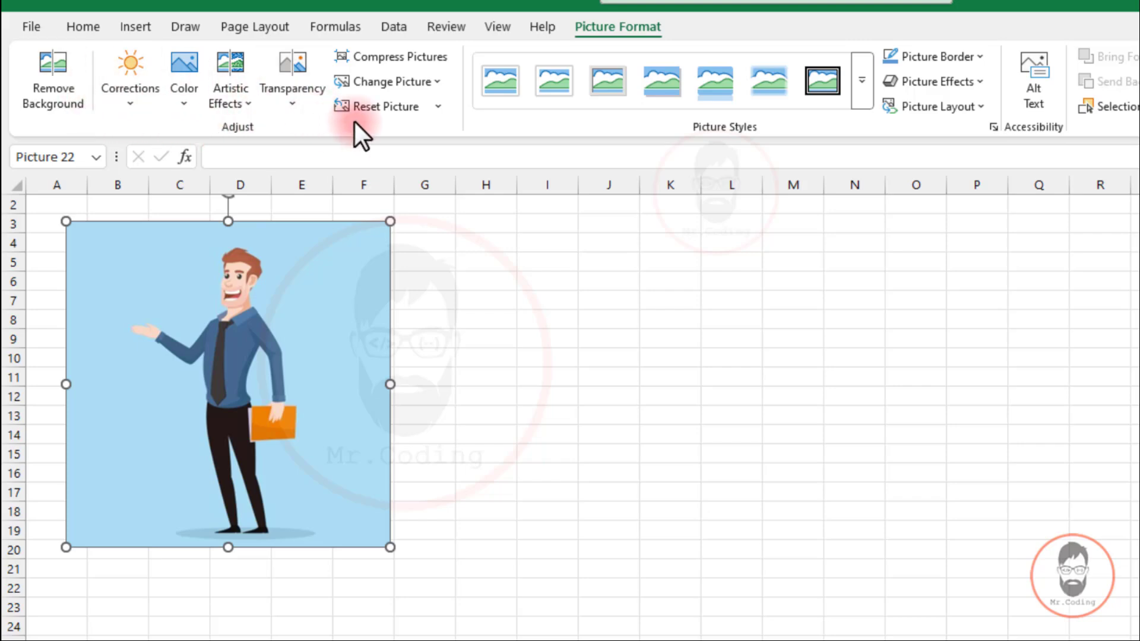
- Open the detailed color options for the picture of the man and look through its color, transparency and crop settings
{"action": "left_click", "coordinate": [185, 98]}
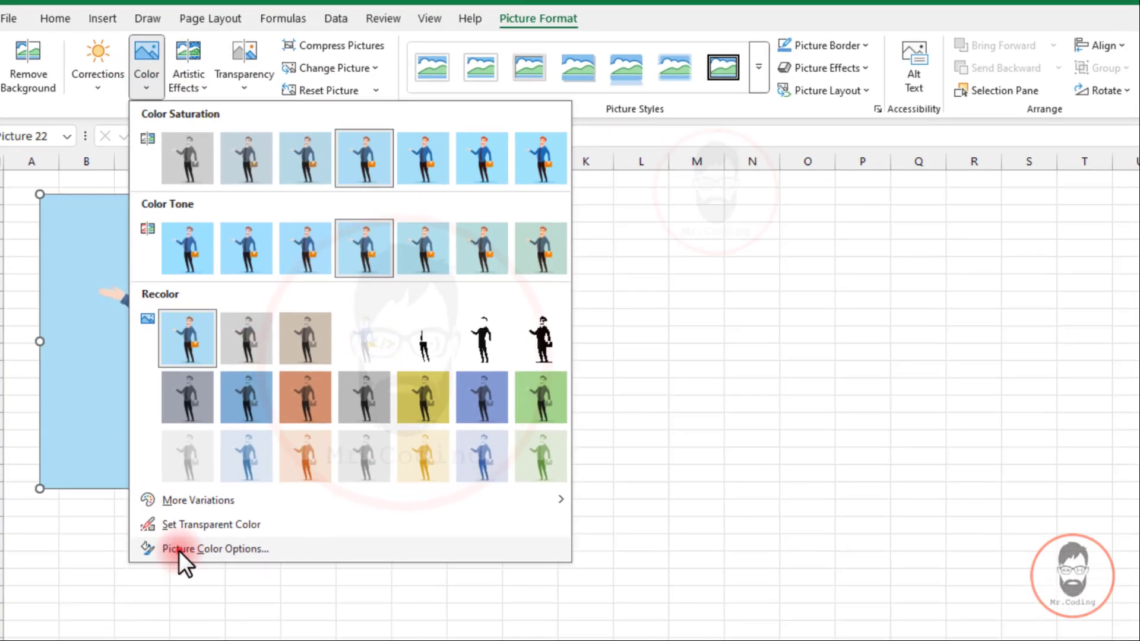
{"action": "left_click", "coordinate": [190, 555]}
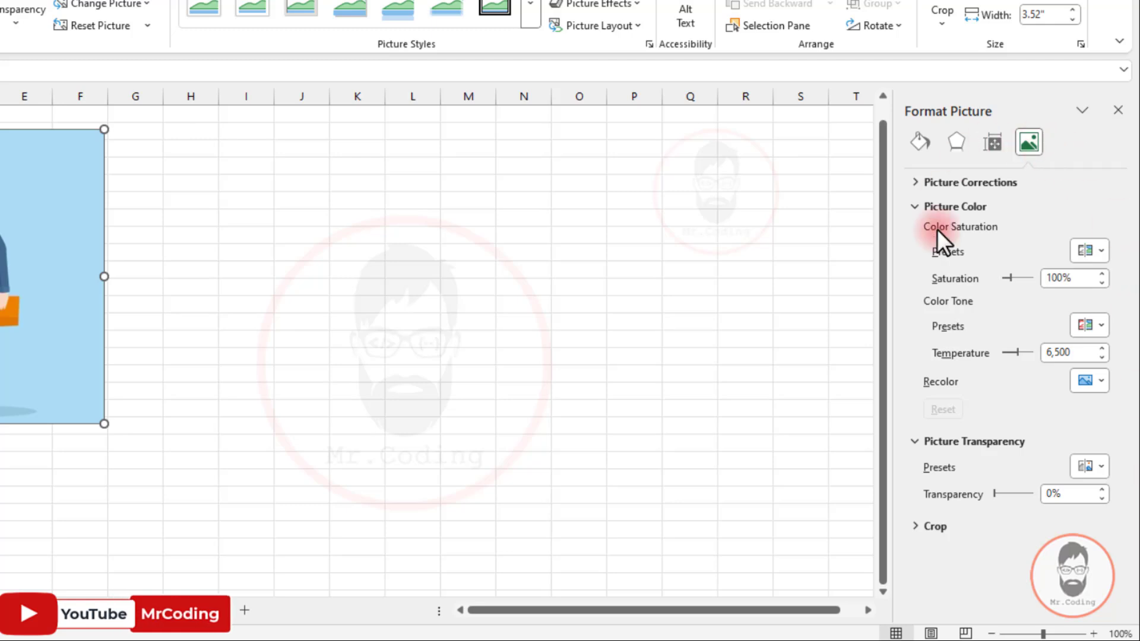
{"action": "left_click", "coordinate": [918, 206]}
{"action": "left_click", "coordinate": [918, 315]}
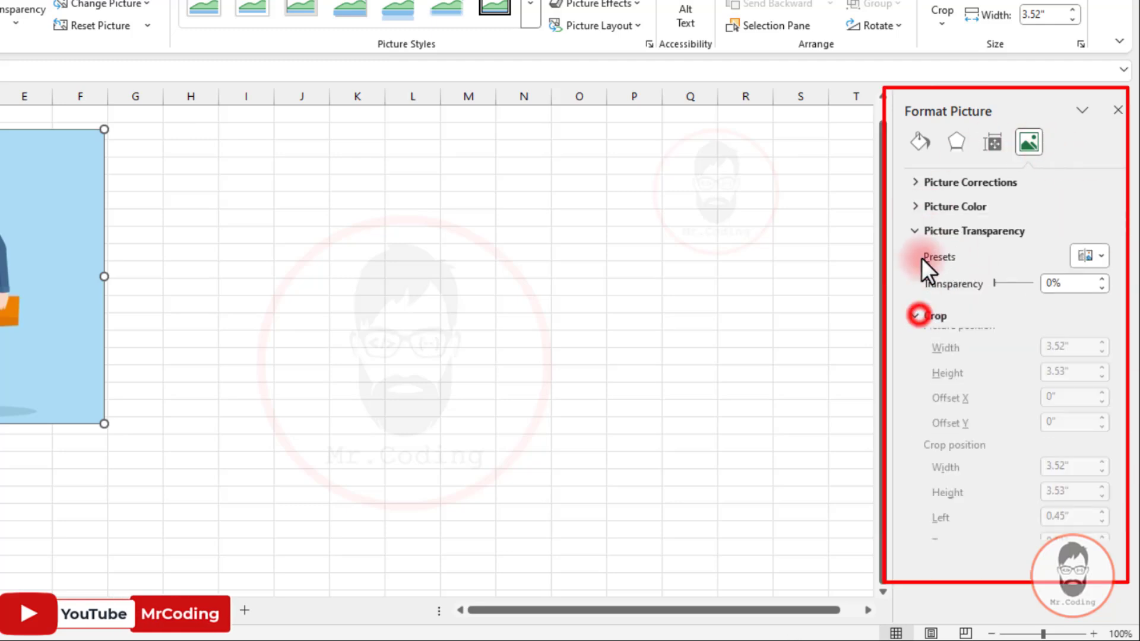
- Examine the fill, line and effects settings for the picture of the man, and close the formatting options
{"action": "left_click", "coordinate": [921, 141]}
{"action": "left_click", "coordinate": [924, 208]}
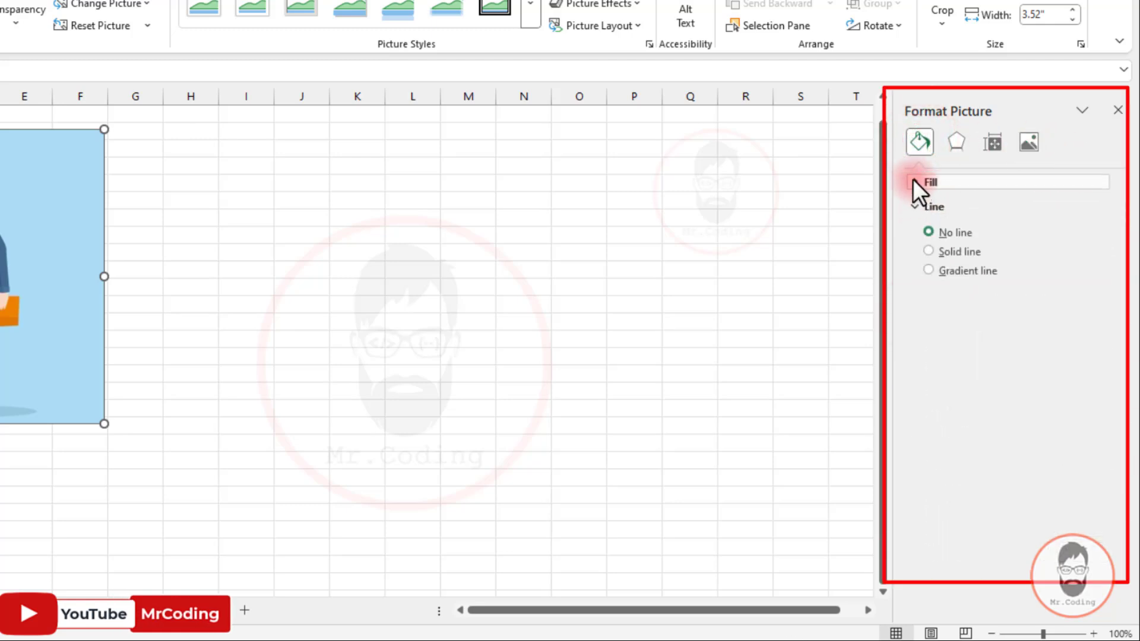
{"action": "left_click", "coordinate": [918, 181]}
{"action": "left_click", "coordinate": [965, 142]}
{"action": "left_click", "coordinate": [920, 181]}
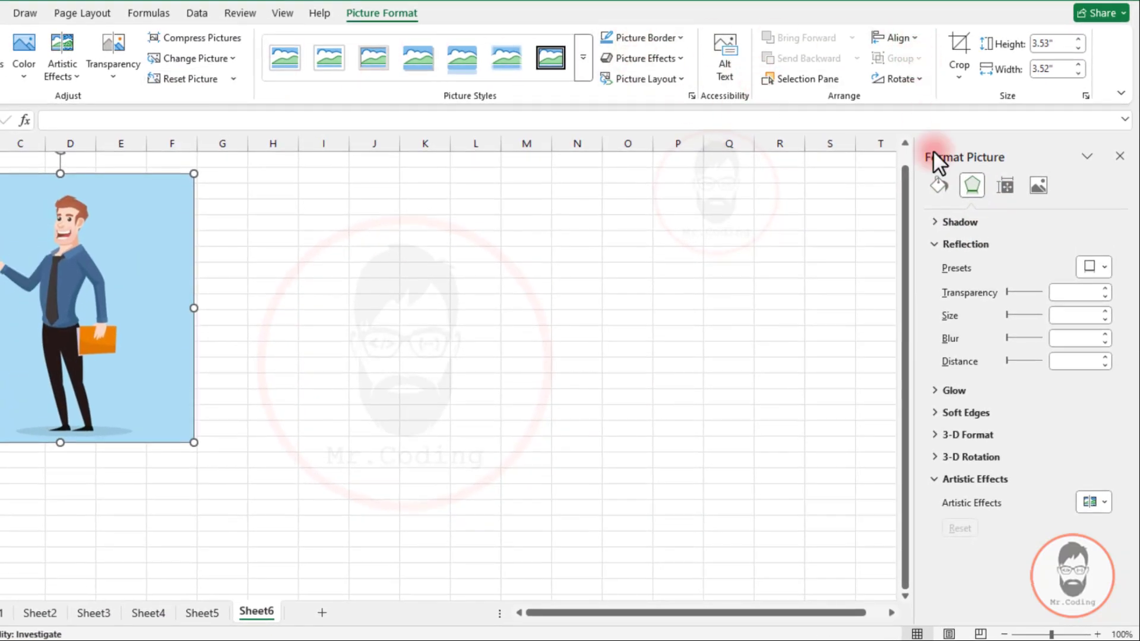
{"action": "left_click", "coordinate": [935, 244]}
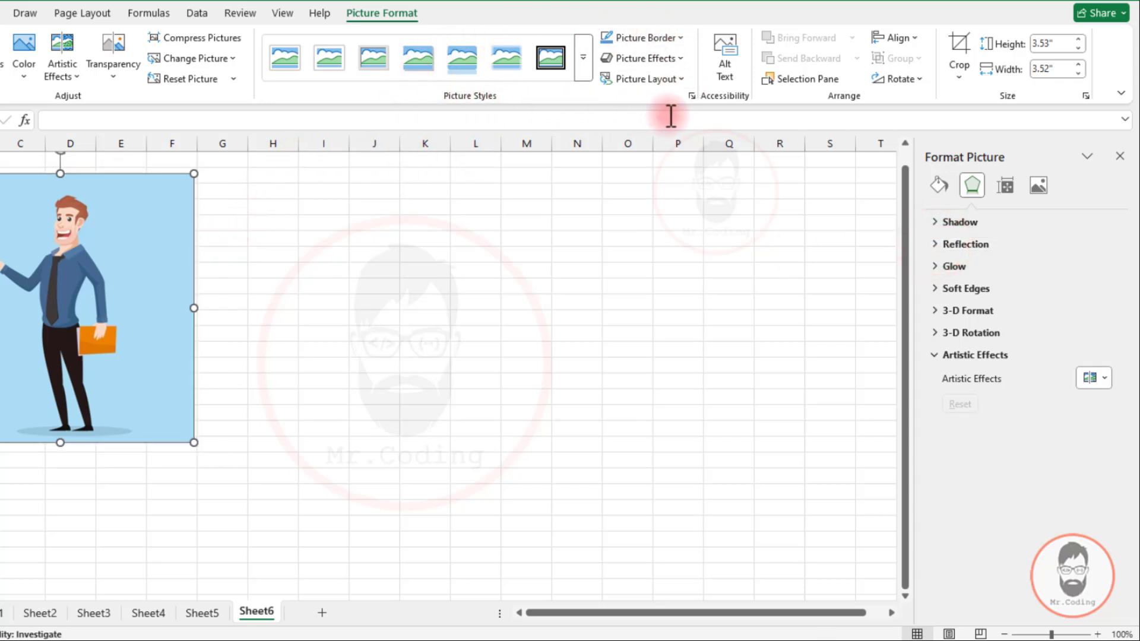
{"action": "left_click", "coordinate": [691, 96]}
{"action": "left_click", "coordinate": [692, 96]}
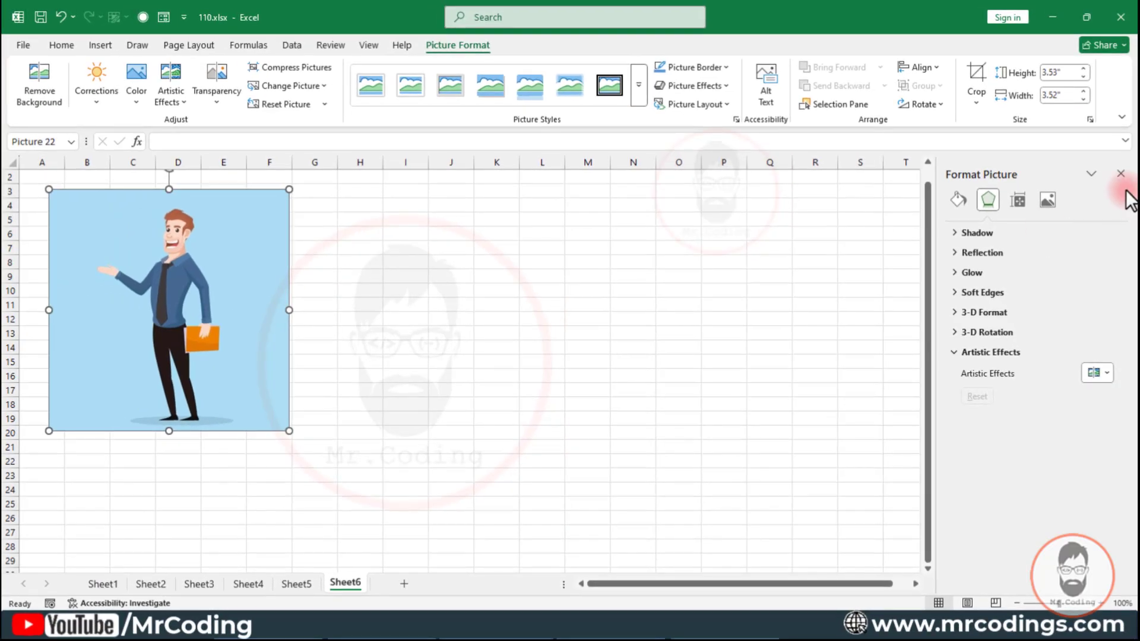
{"action": "left_click", "coordinate": [1120, 156]}
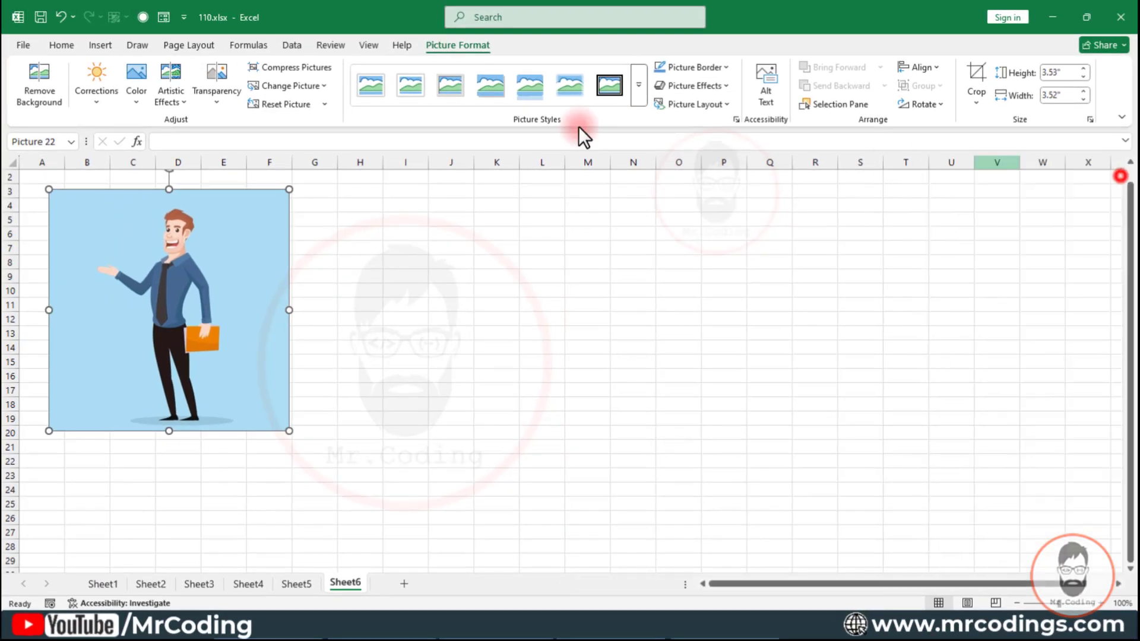